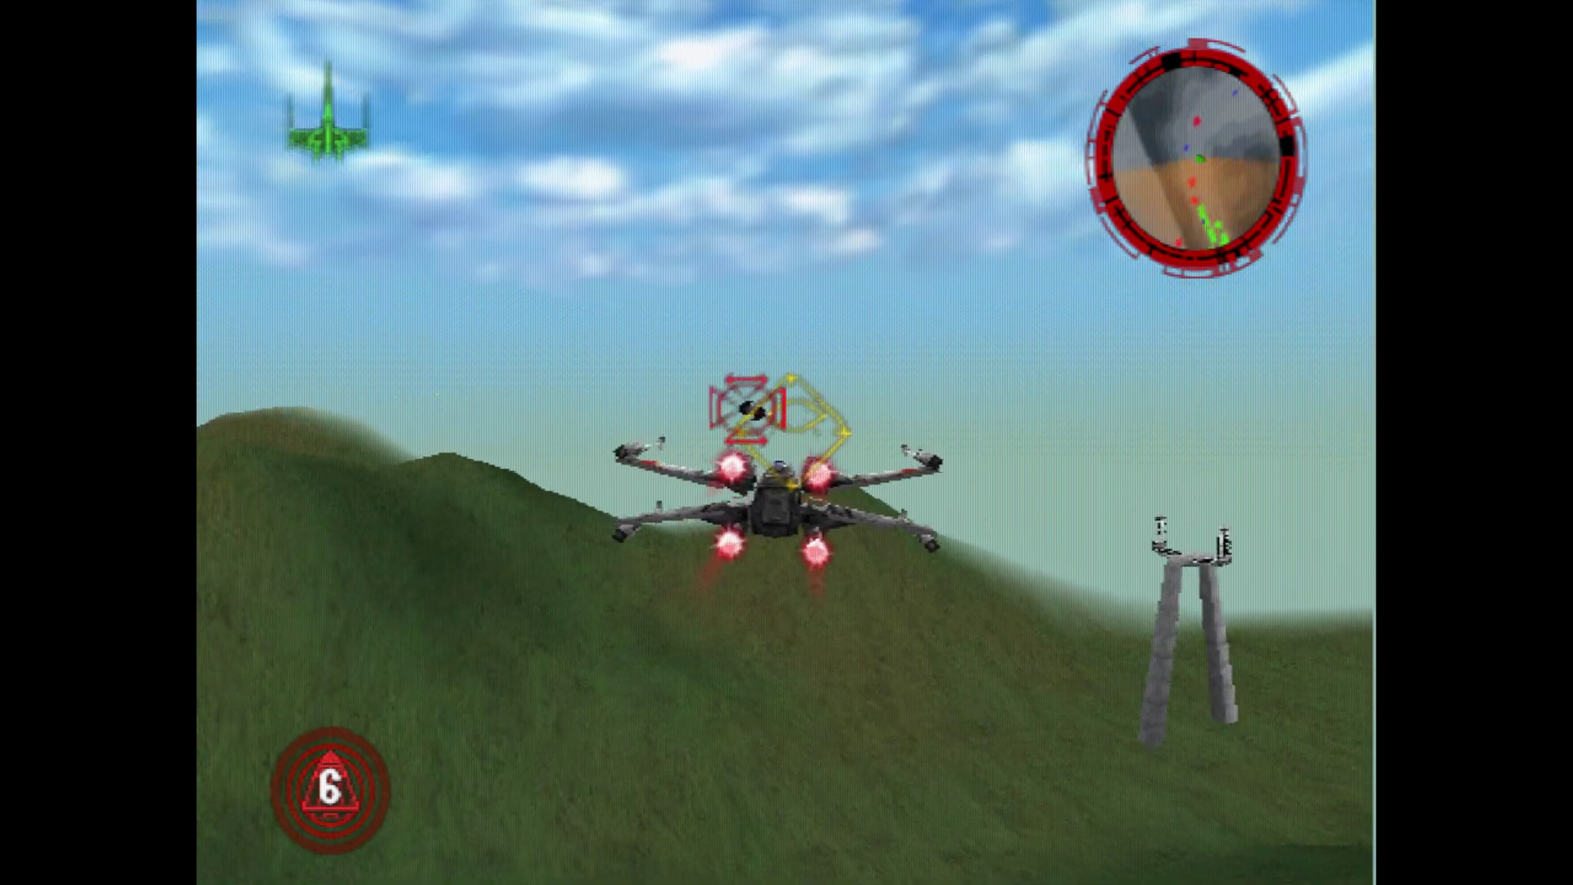
pyautogui.press('Left')
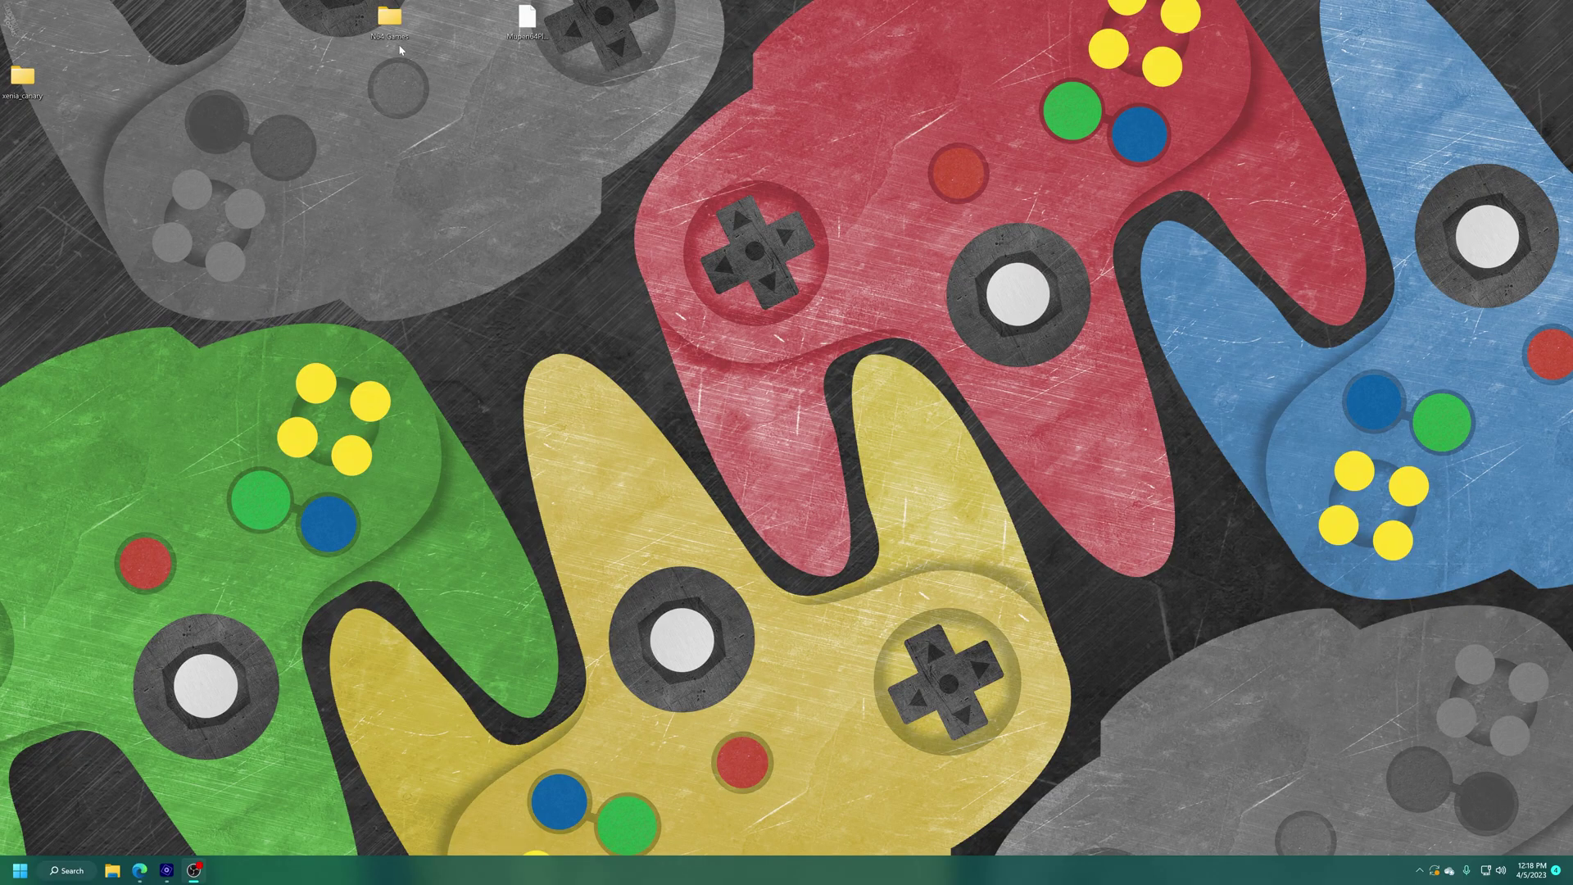
# Open the N64 Games folder on the desktop, fit the Name column to its contents and look through the ROM files
pyautogui.doubleClick(390, 25)
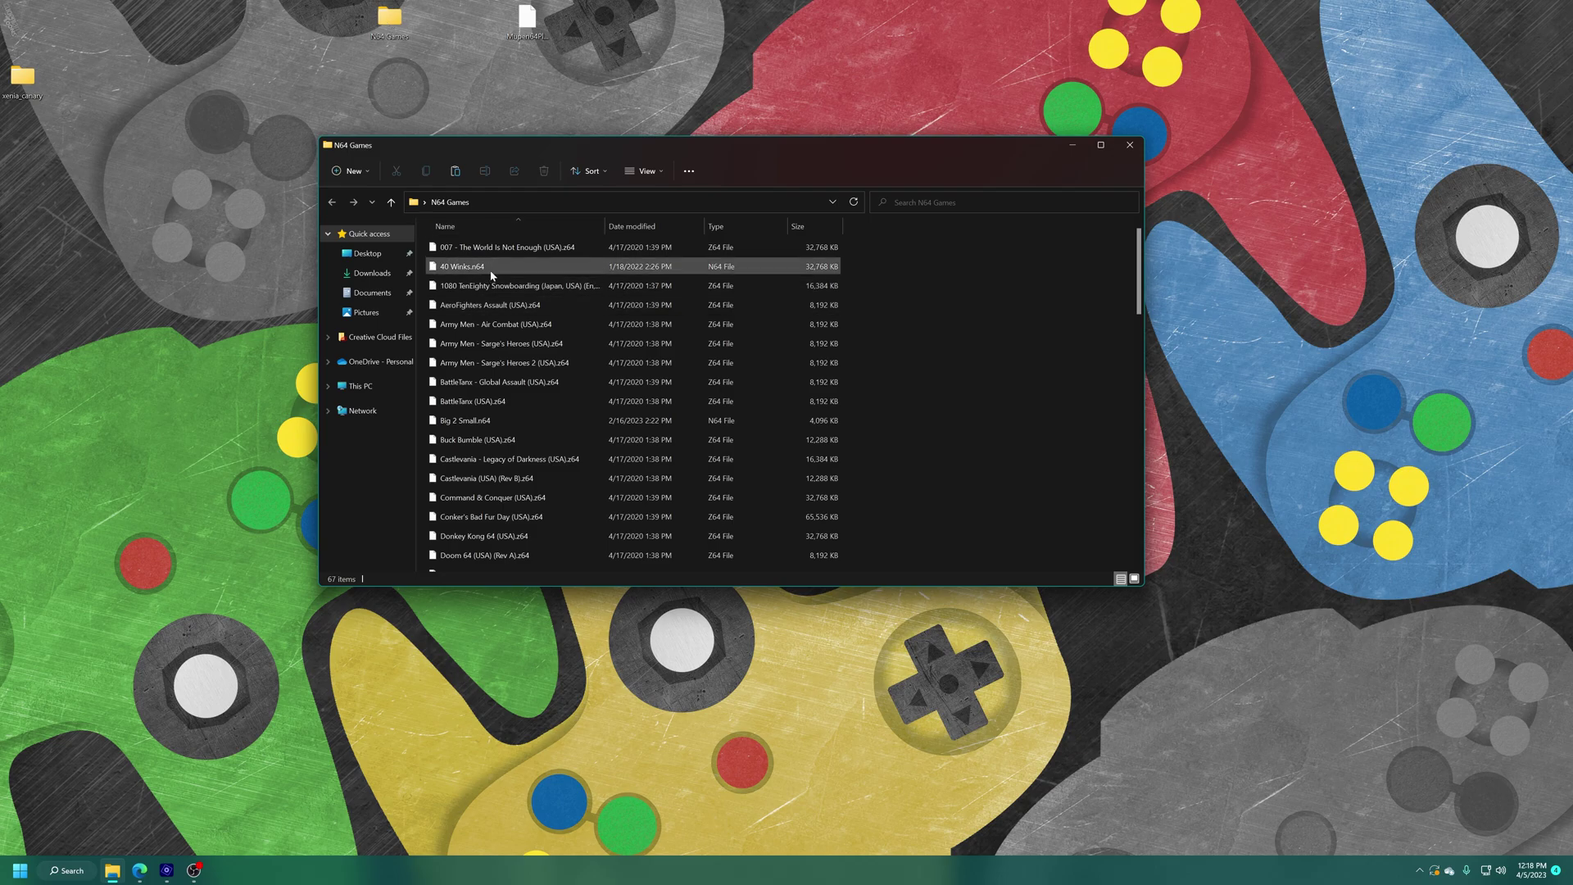
pyautogui.doubleClick(604, 227)
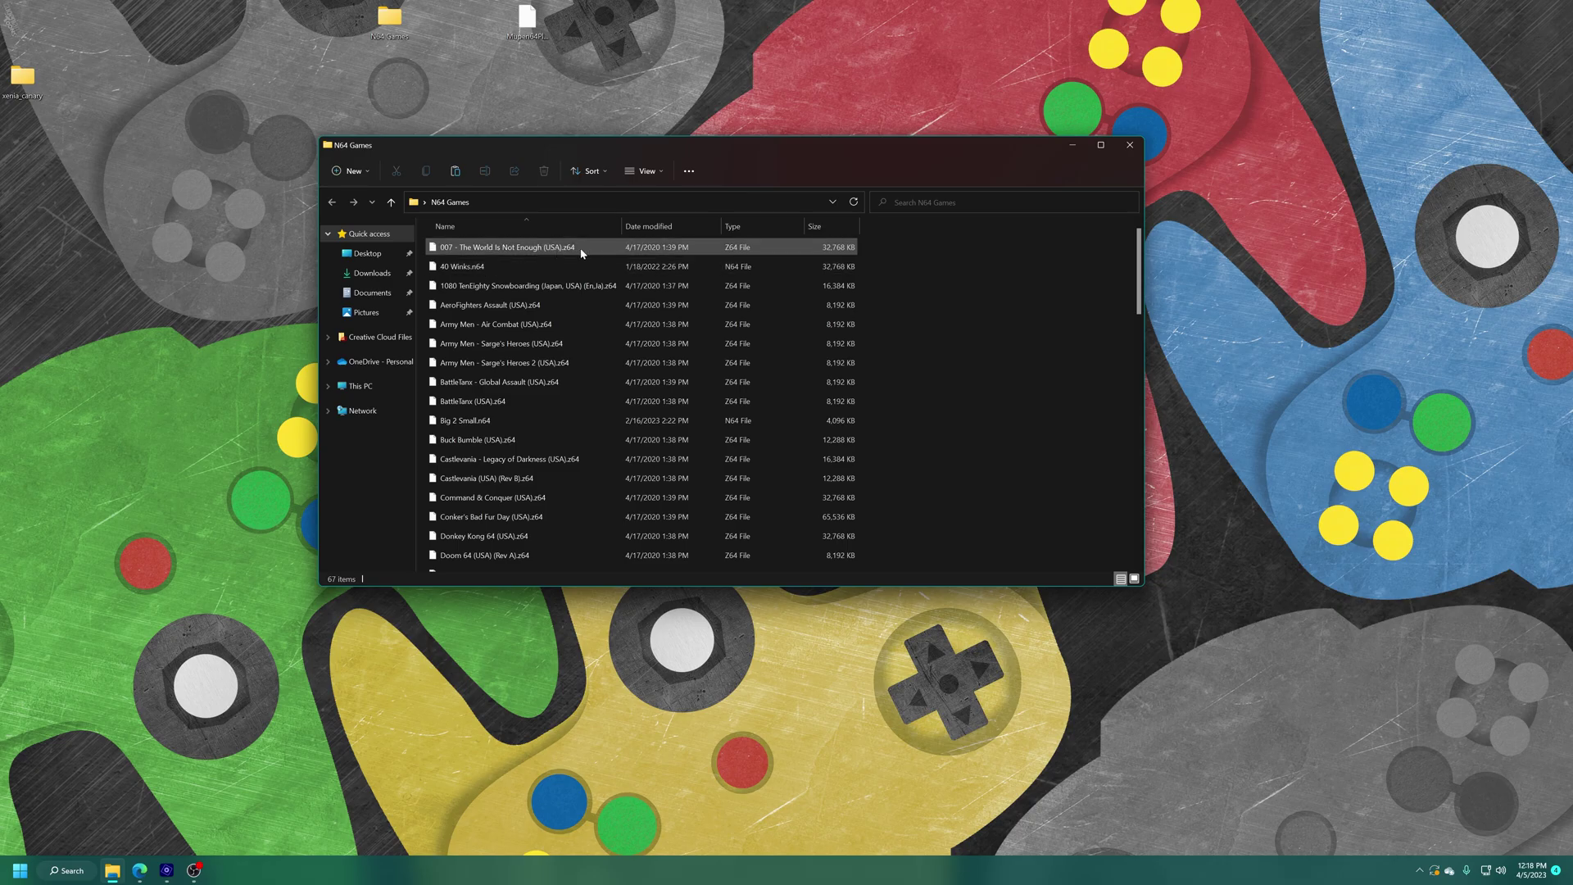
pyautogui.scroll(-7, 545, 351)
pyautogui.scroll(-8, 544, 350)
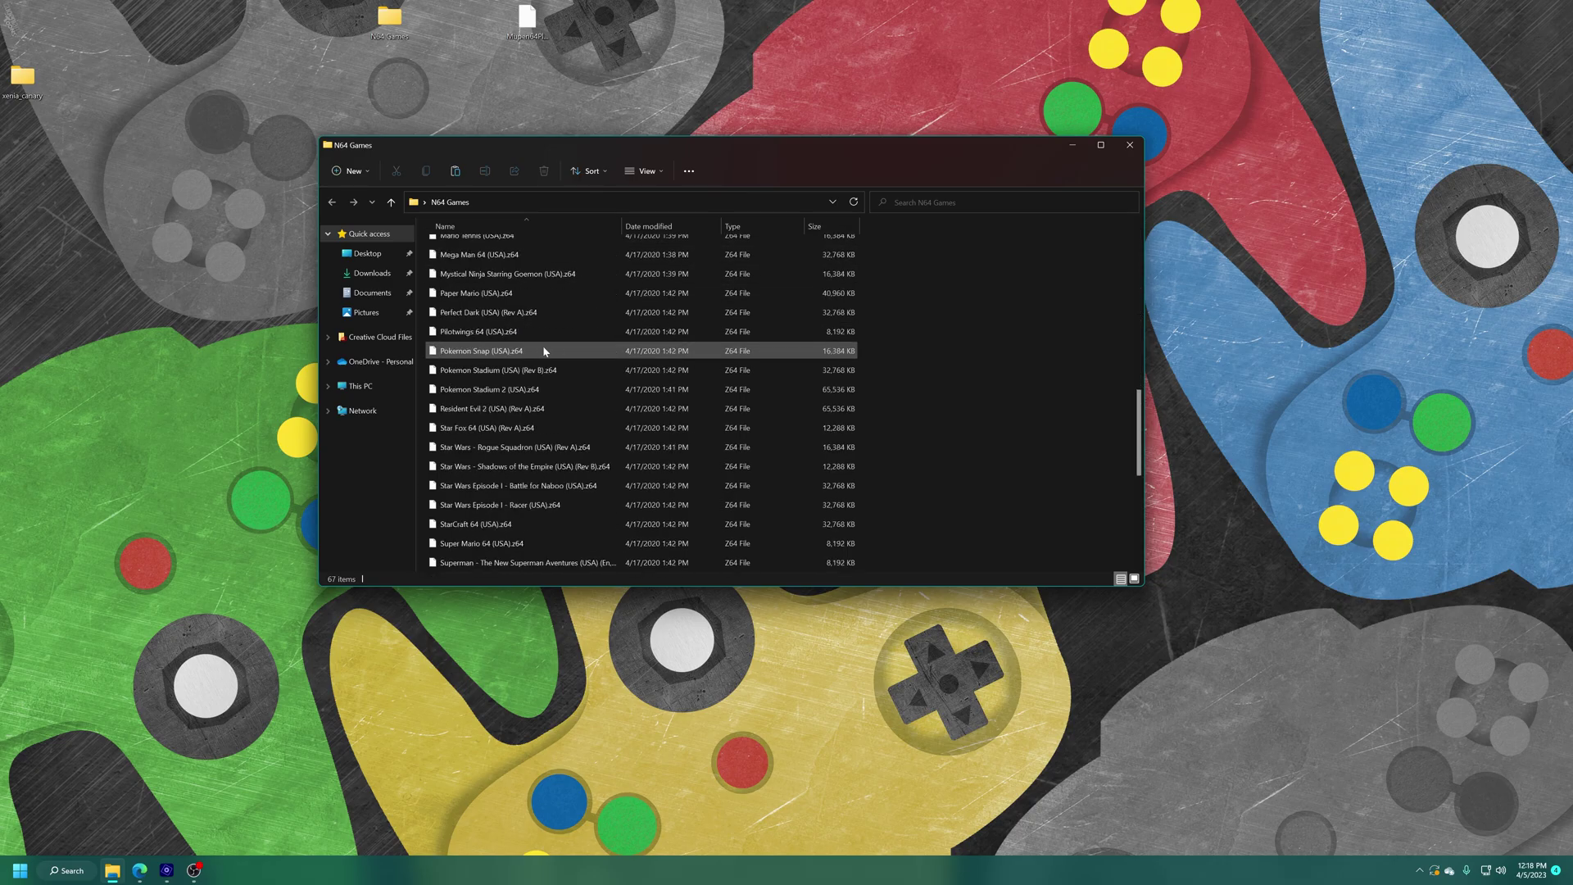
pyautogui.scroll(15, 545, 490)
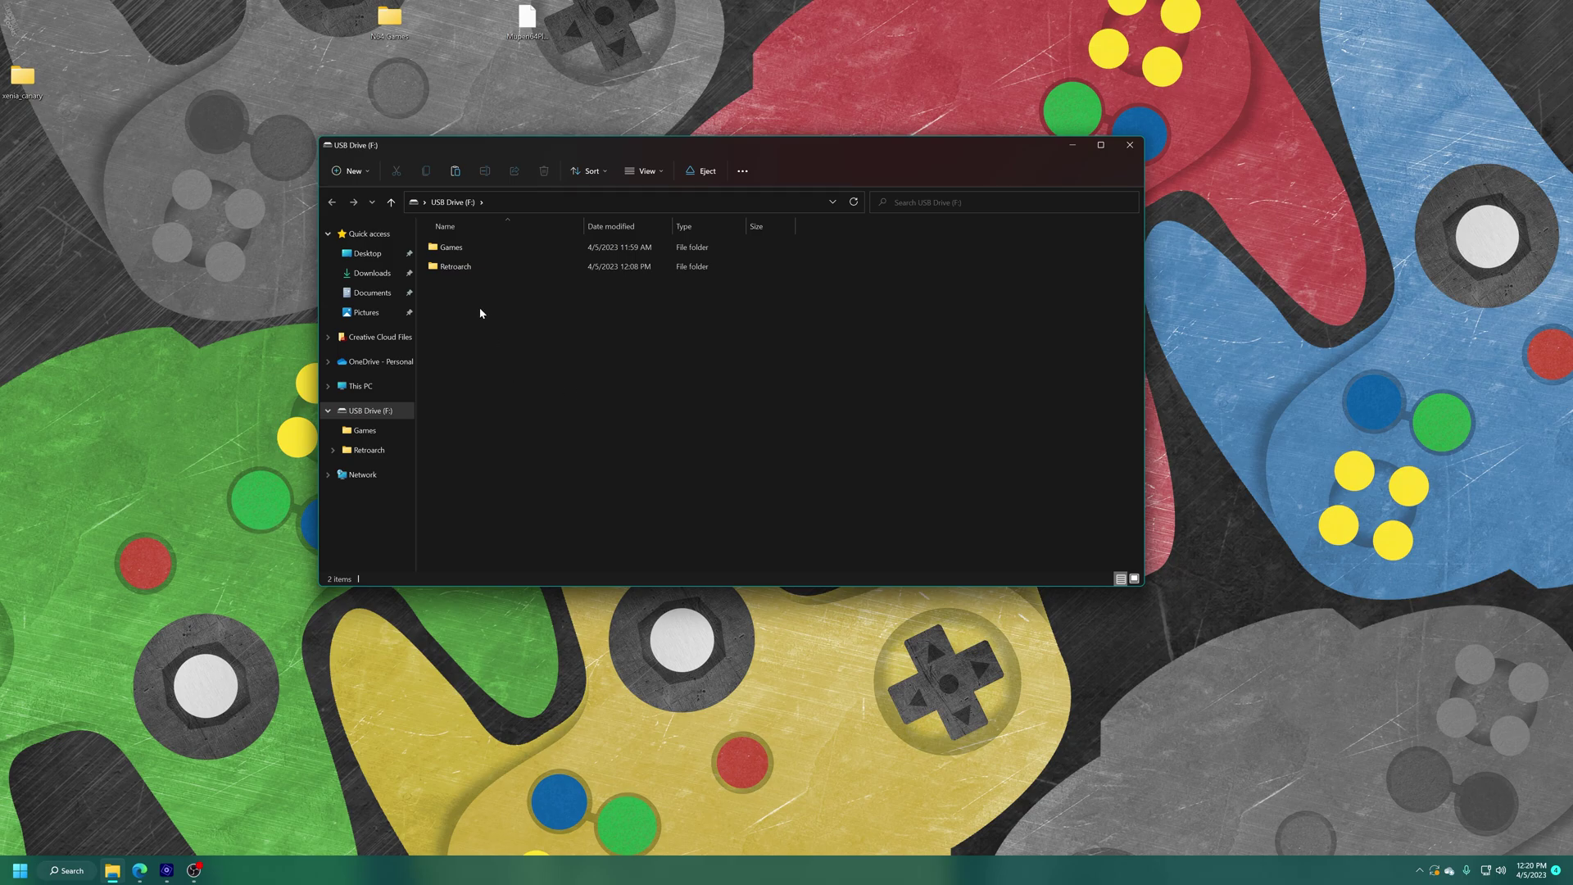
# Copy the N64 Games folder from the desktop into the USB drive's Games folder, and close the file window
pyautogui.doubleClick(453, 250)
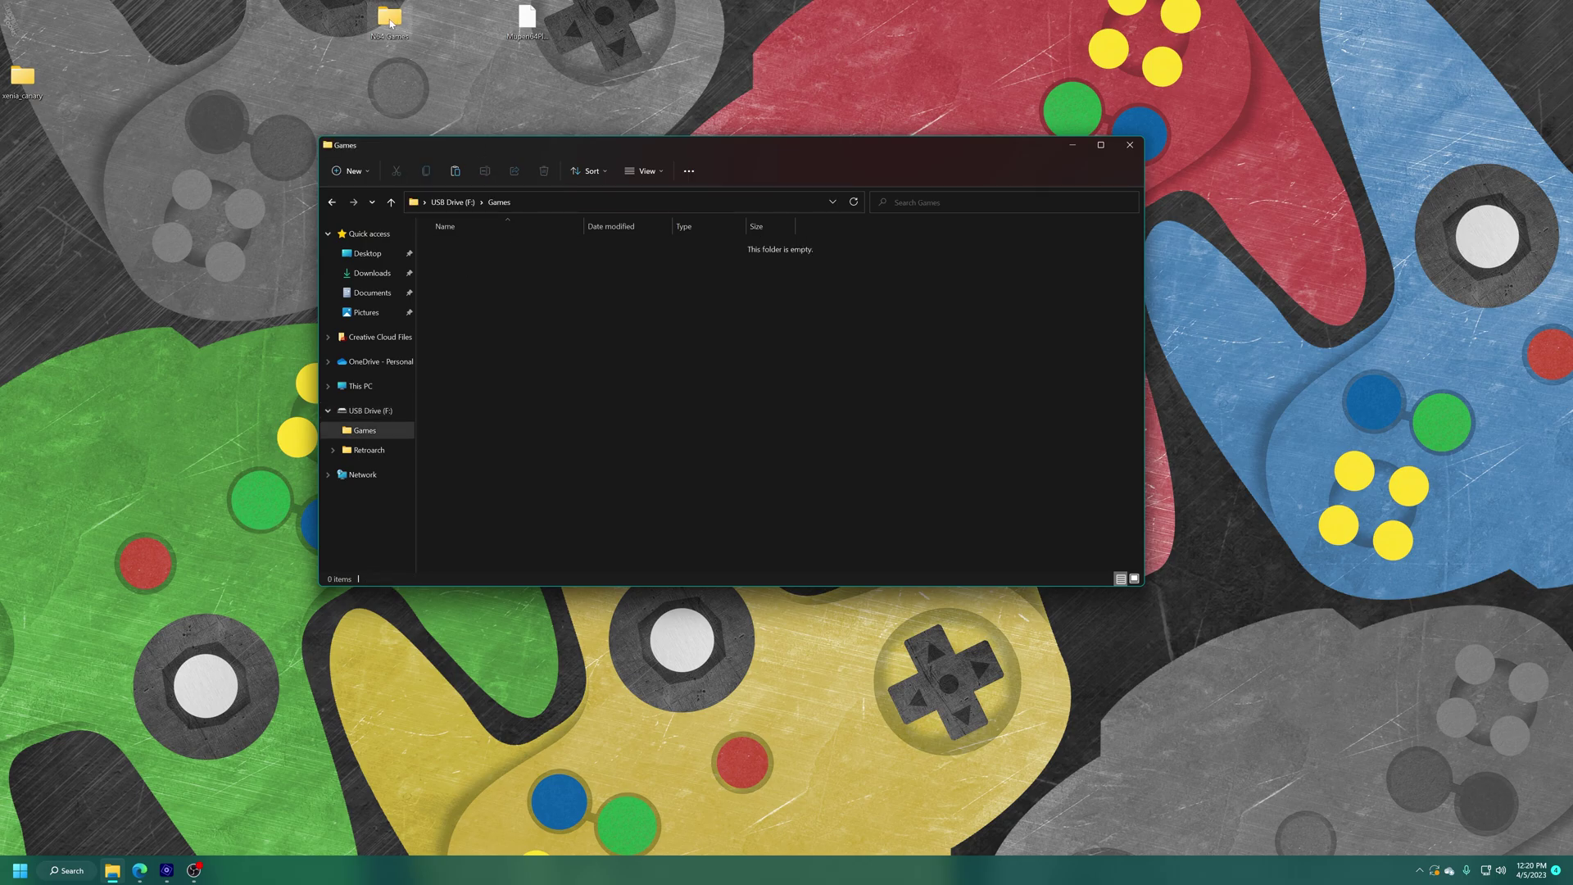
pyautogui.moveTo(391, 23); pyautogui.dragTo(552, 447)
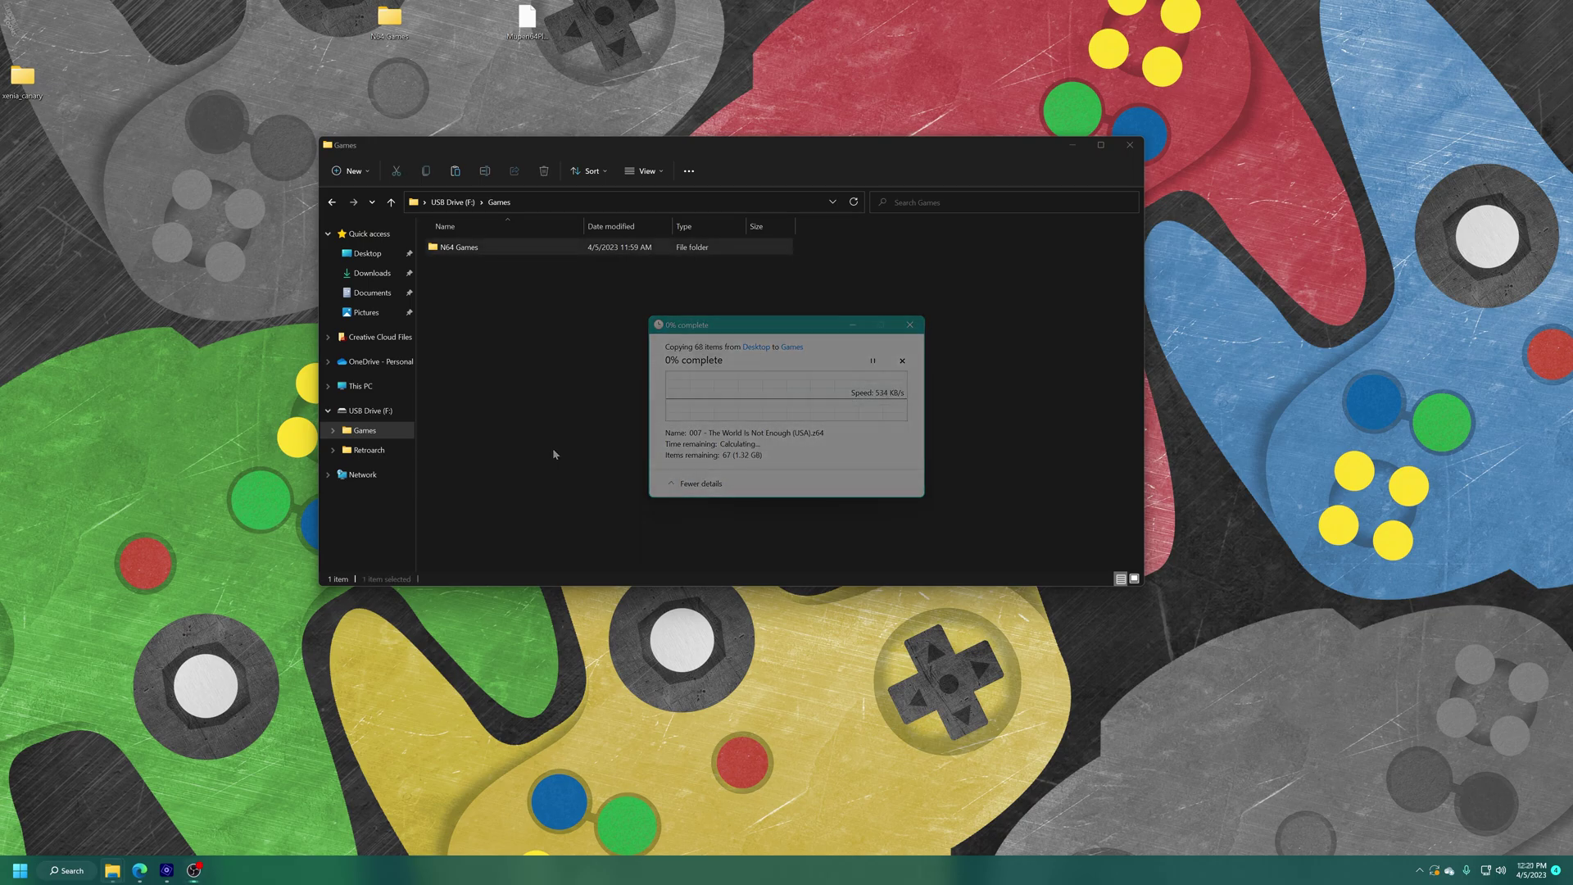
pyautogui.click(794, 370)
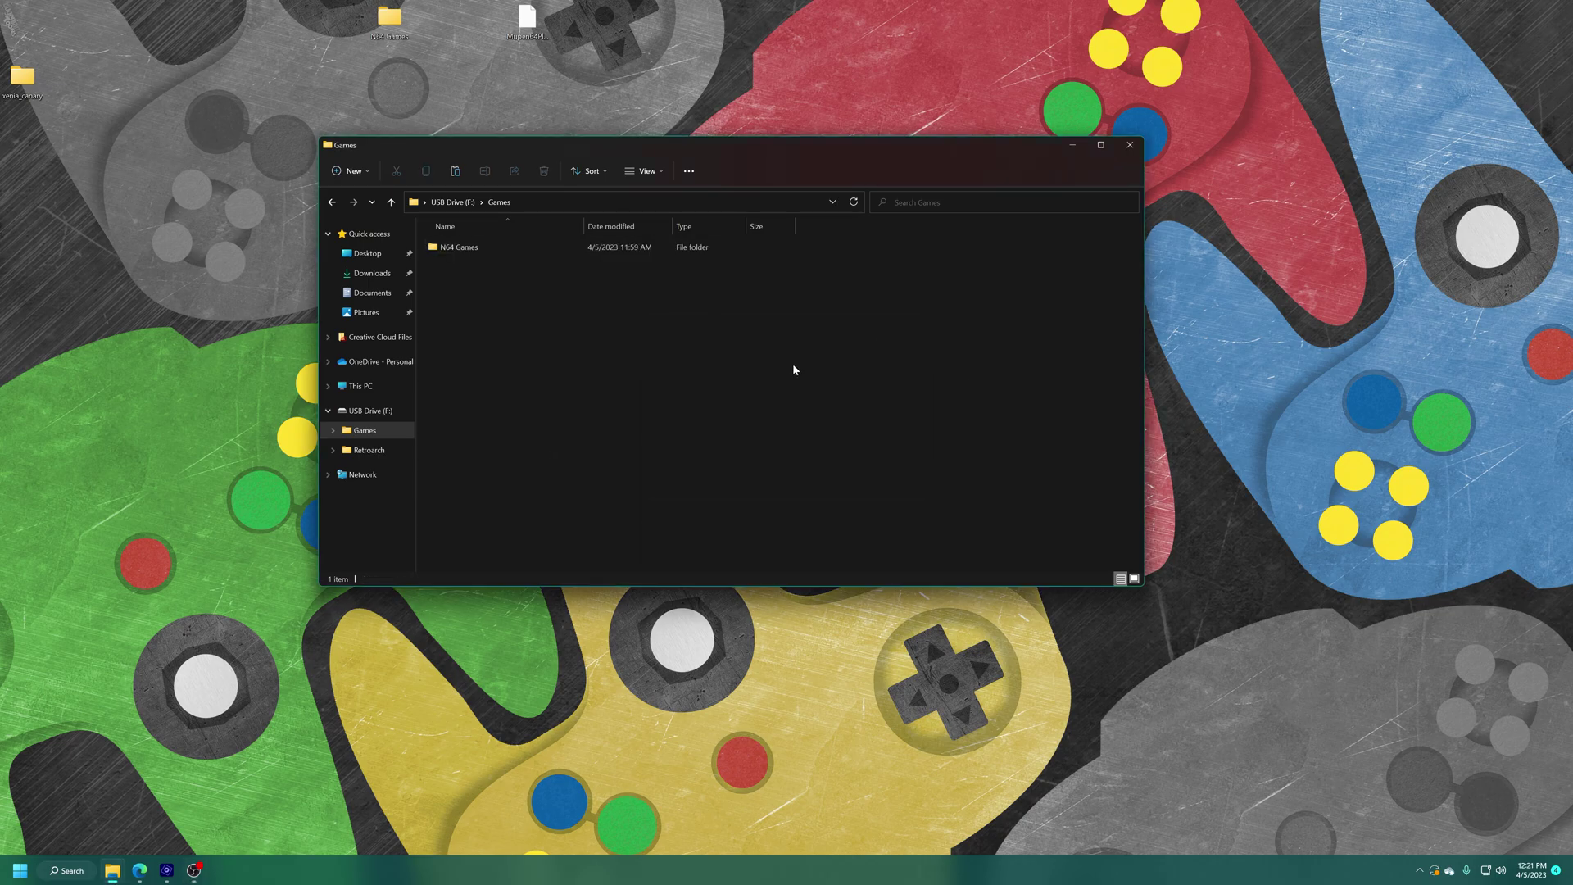
pyautogui.click(526, 20)
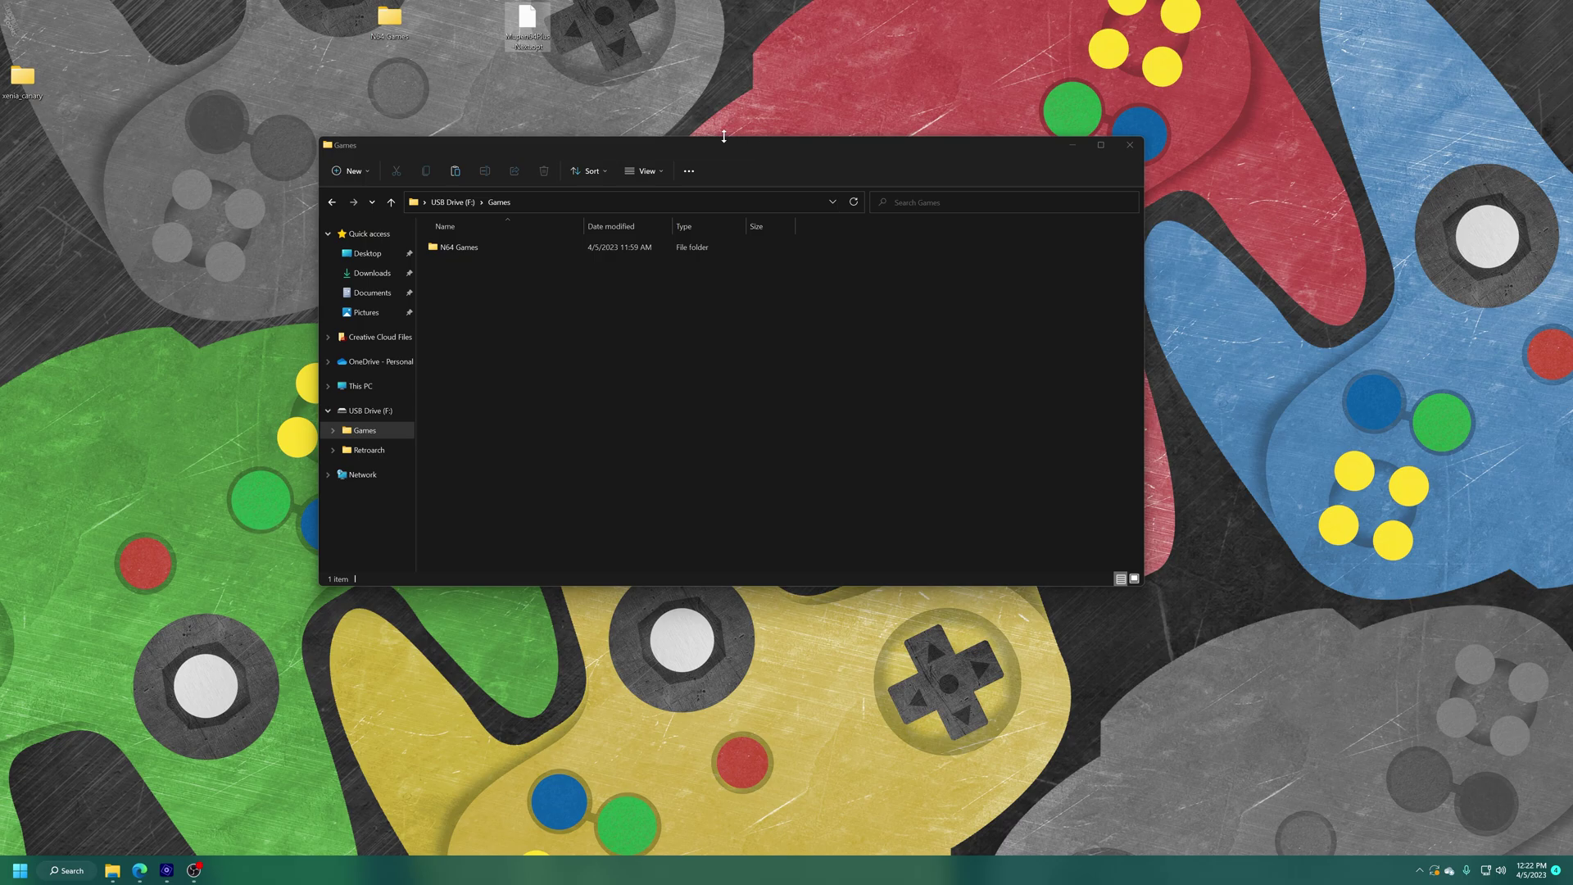
pyautogui.click(1129, 145)
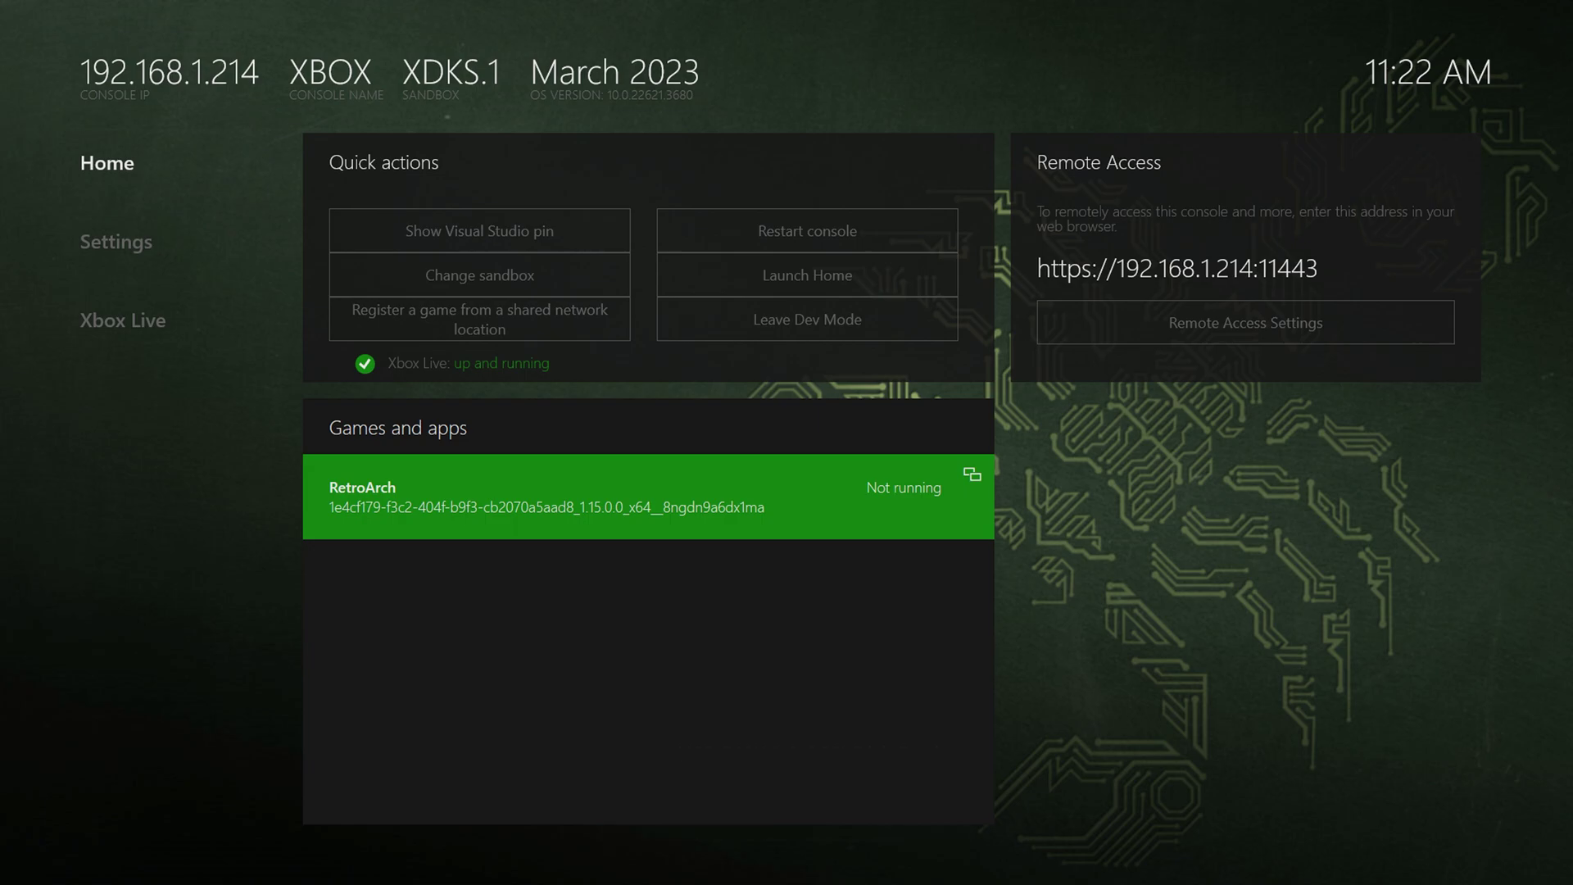
# Launch RetroArch on the Xbox and select the E:\ drive for loading content
pyautogui.press('Return')
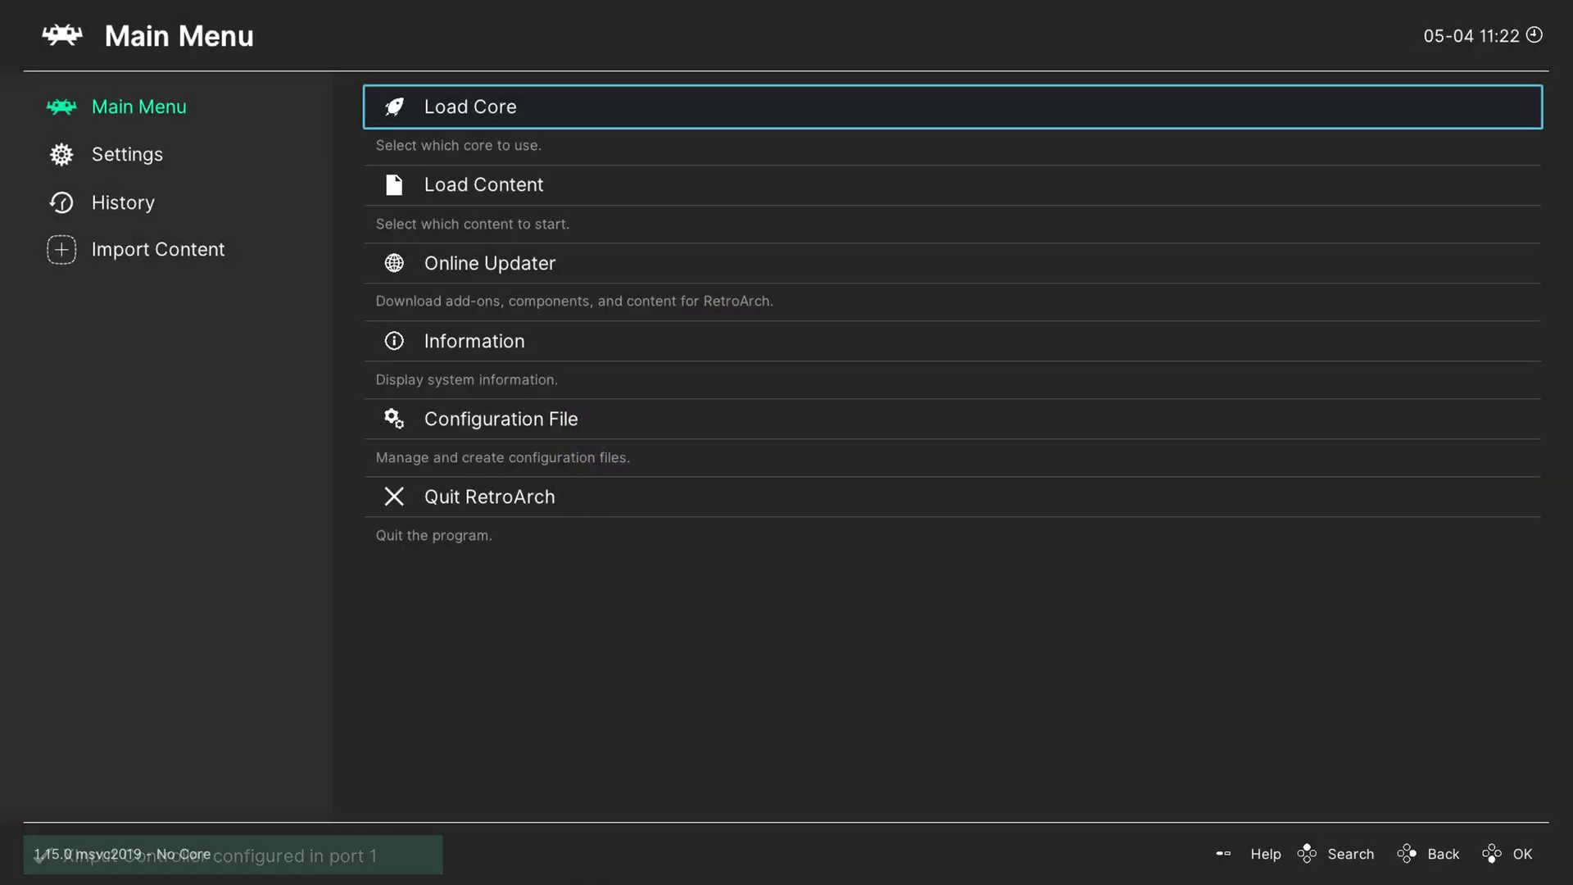
pyautogui.press('Down')
pyautogui.press('Return')
pyautogui.press('Down')
pyautogui.press('Down')
pyautogui.press('Down')
pyautogui.press('Down')
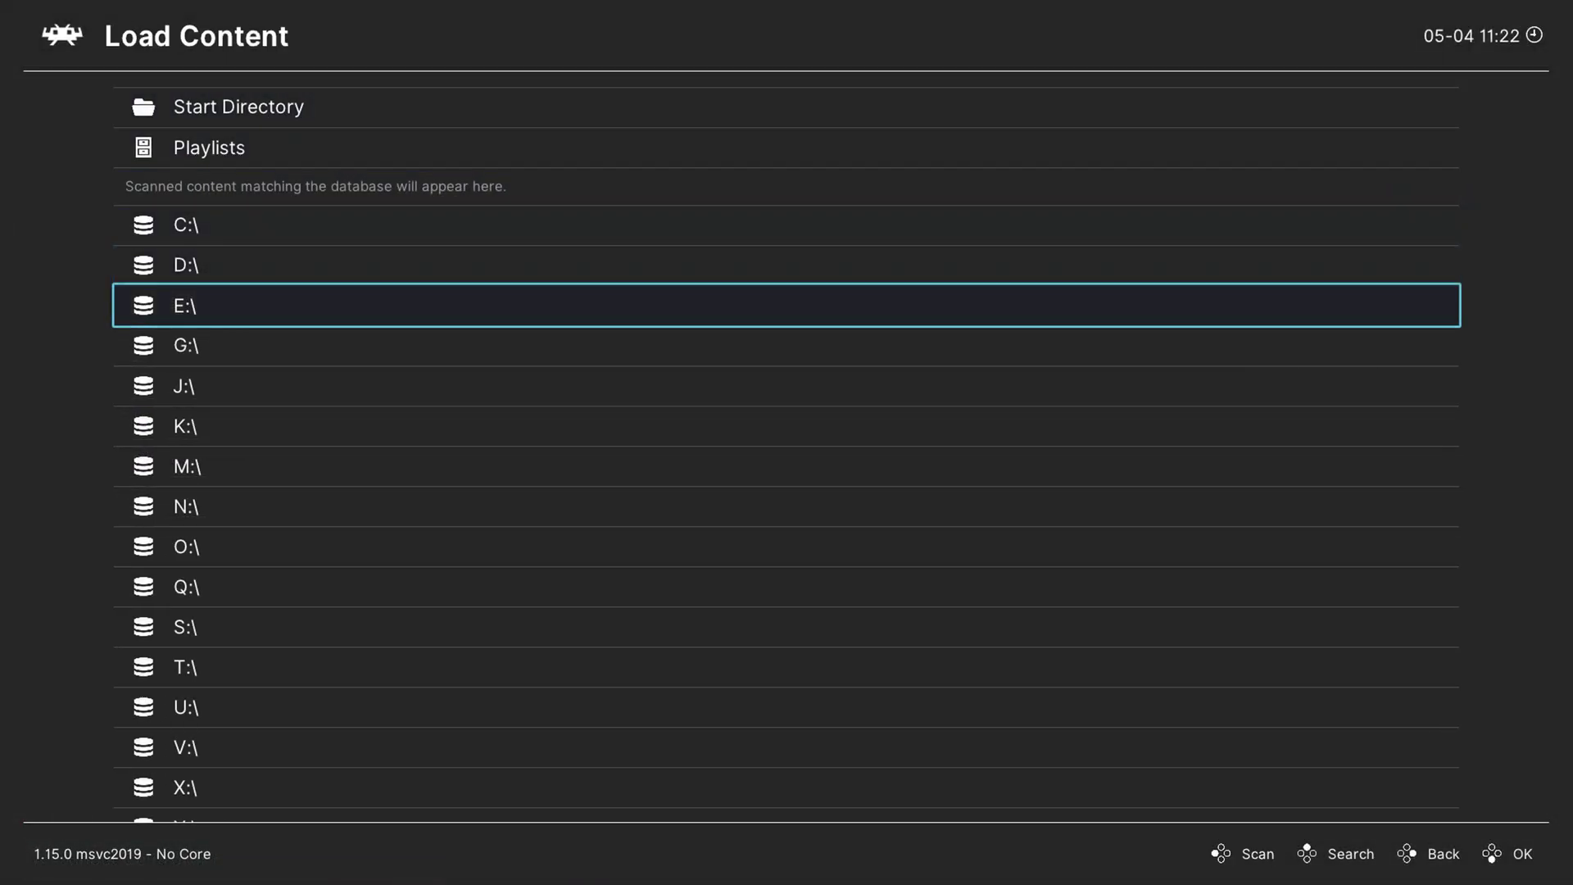
# Browse to E:\Games\N64 Games and load 007 - The World Is Not Enough (USA).z64
pyautogui.press('Return')
pyautogui.press('Down')
pyautogui.press('Return')
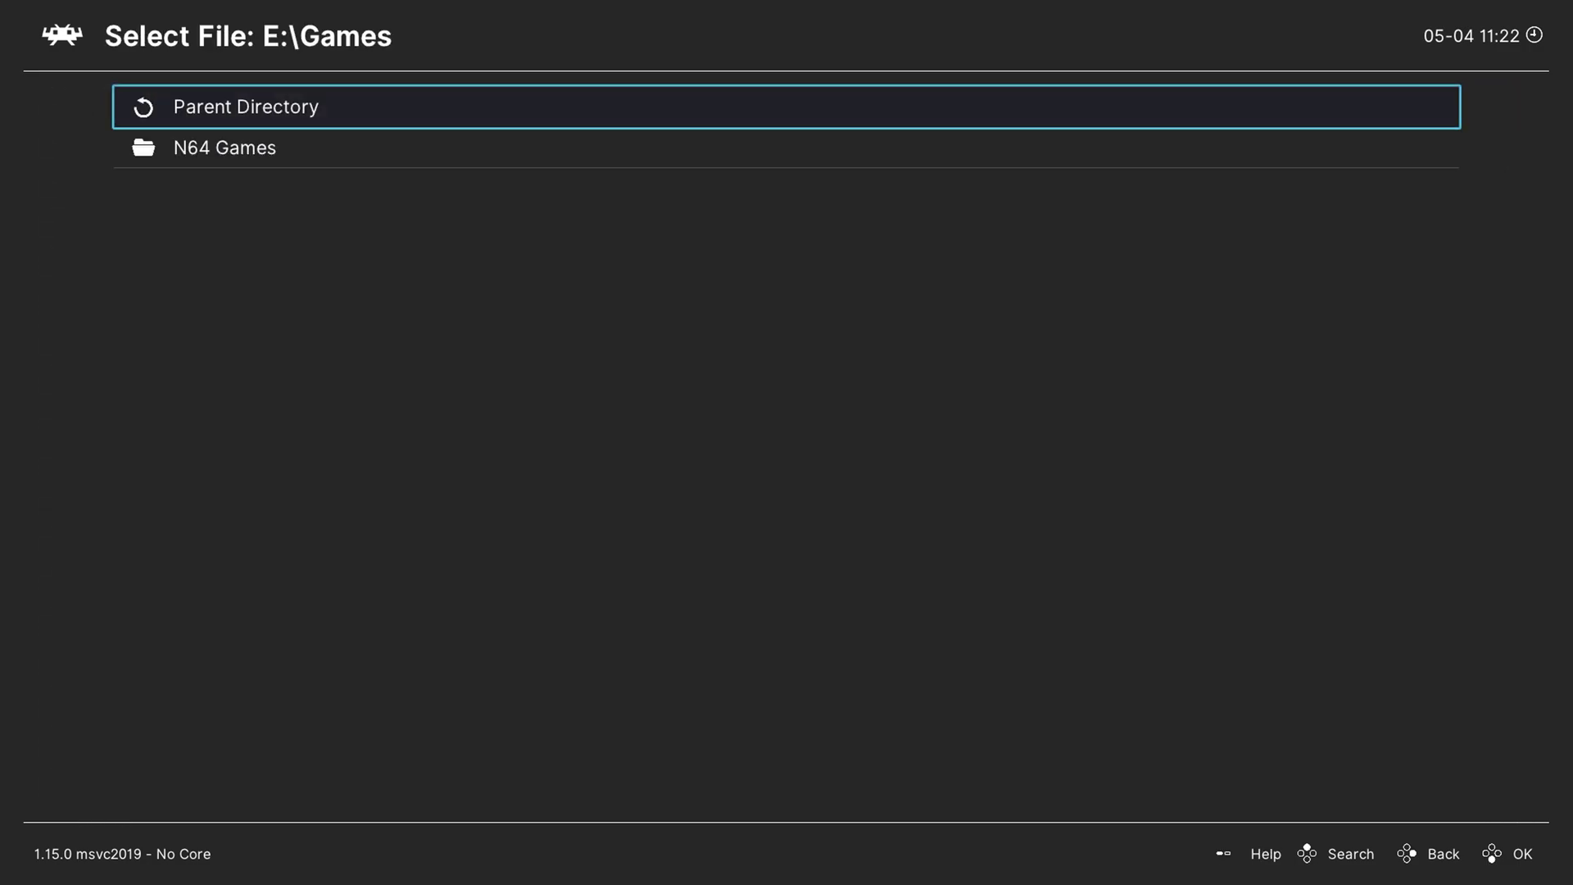
pyautogui.press('Down')
pyautogui.press('Return')
pyautogui.press('Down')
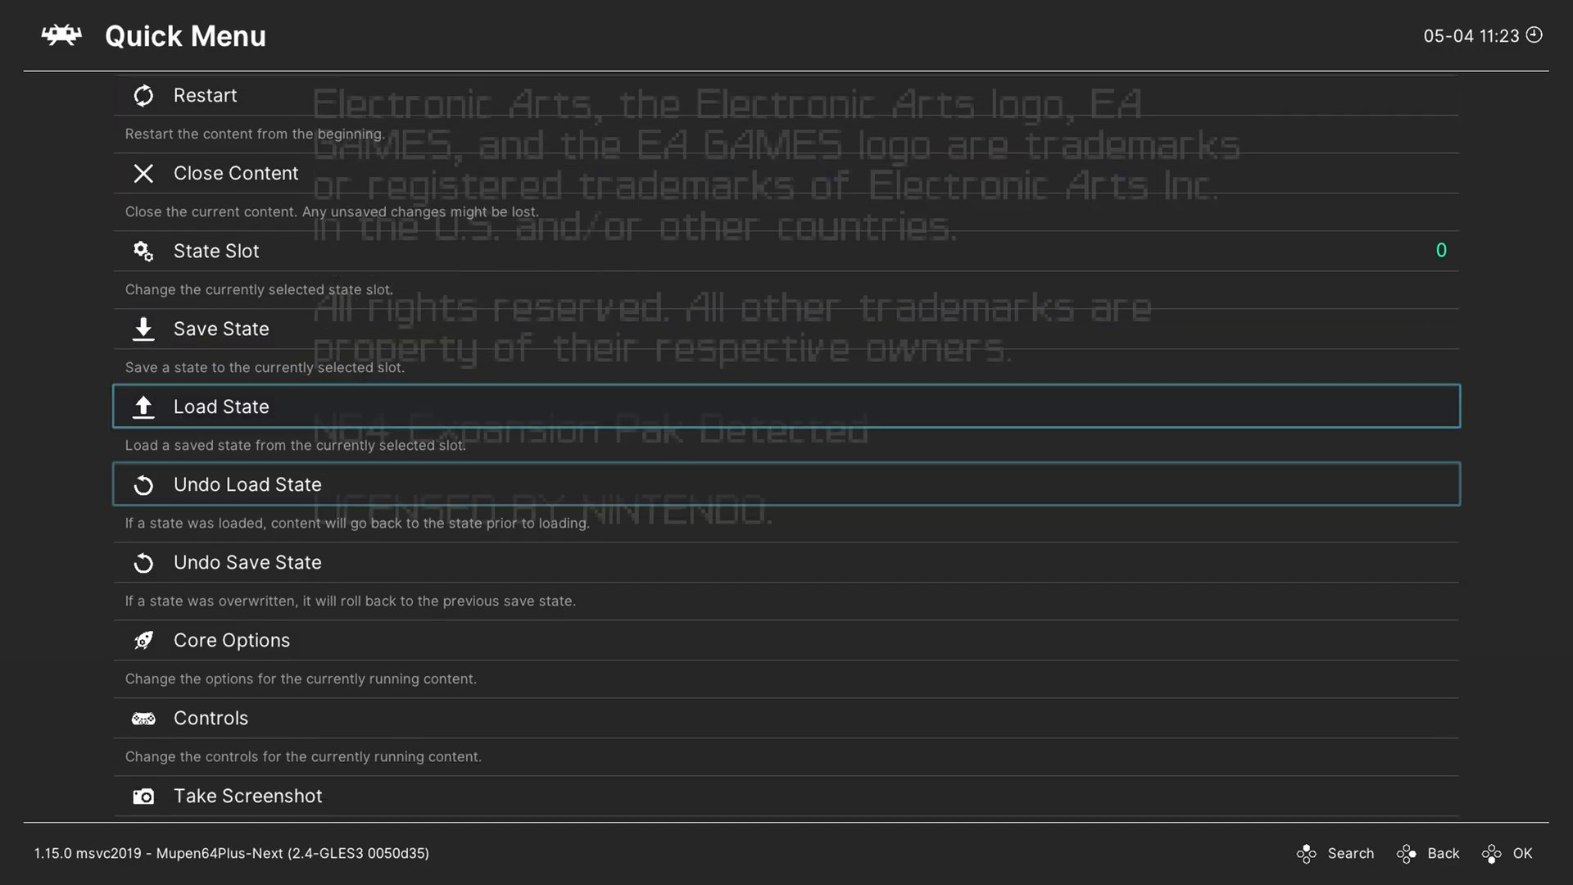
# Review the running game's Quick Menu entries between Load State and Cheats, and return to the Main Menu
pyautogui.press('Down')
pyautogui.press('Down')
pyautogui.press('Down')
pyautogui.press('Down')
pyautogui.press('Down')
pyautogui.press('Down')
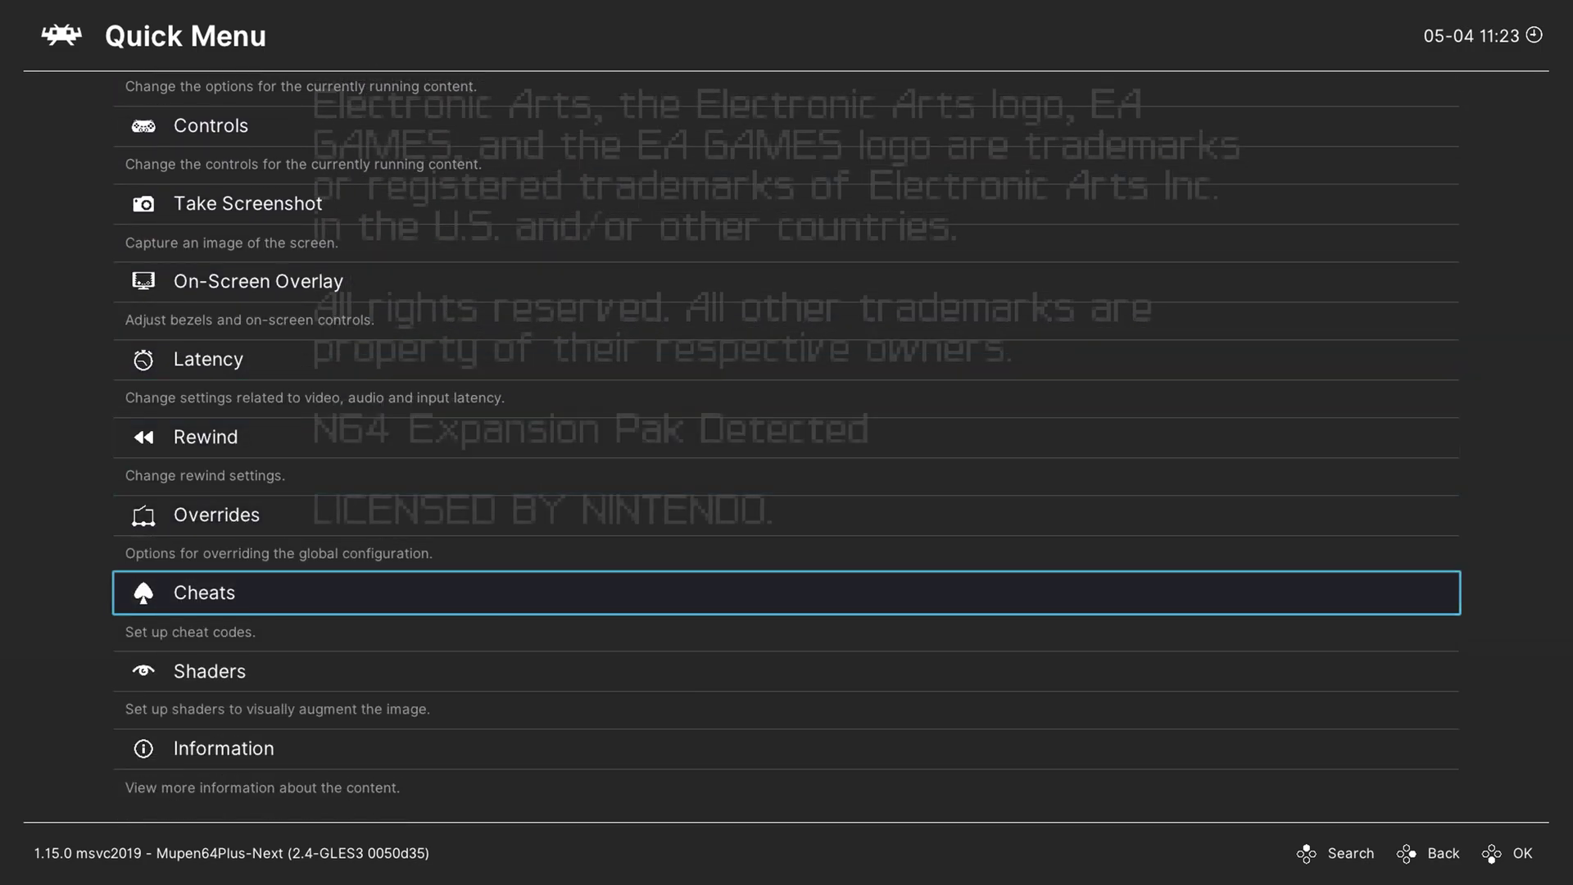
pyautogui.press('Up')
pyautogui.press('Up')
pyautogui.press('Up')
pyautogui.press('Up')
pyautogui.press('Up')
pyautogui.press('Up')
pyautogui.press('BackSpace')
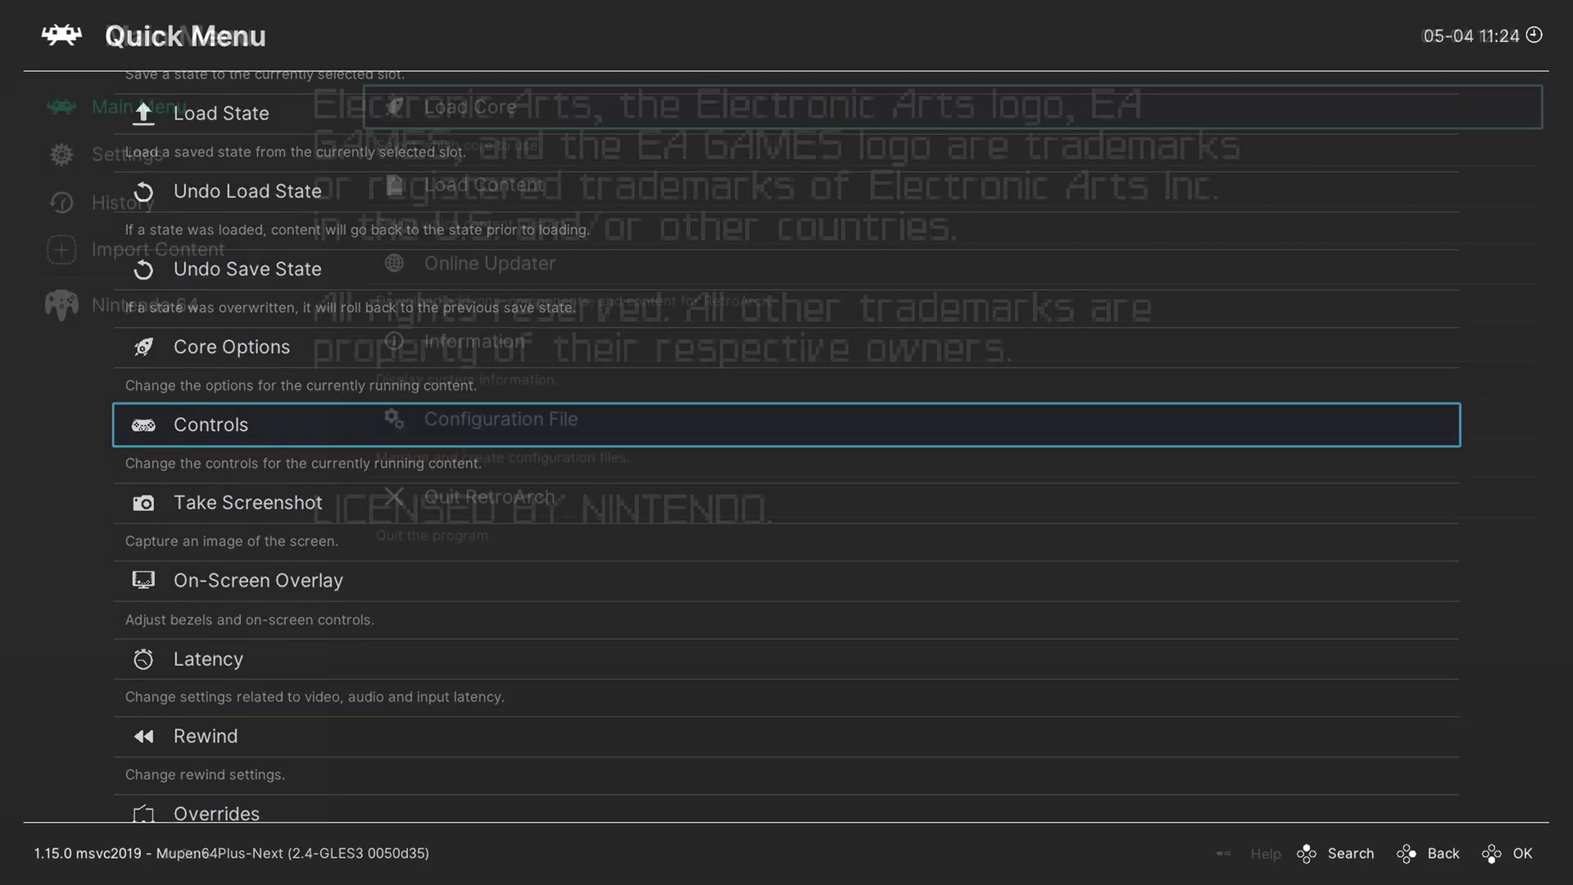
# Open the Core Downloader in the Online Updater
pyautogui.press('Down')
pyautogui.press('Down')
pyautogui.press('Return')
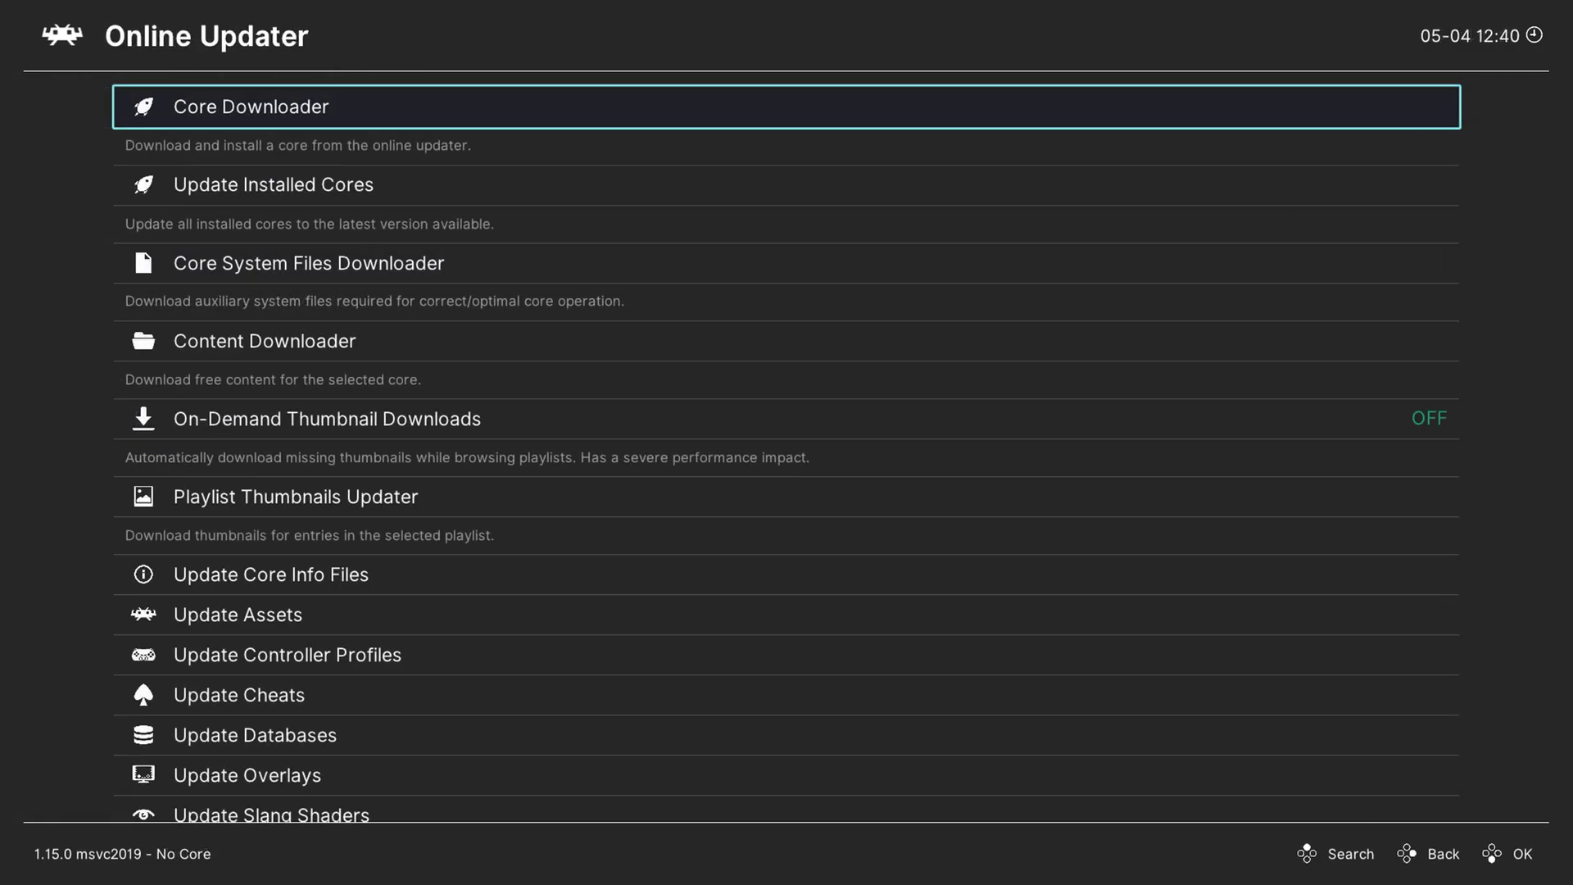
pyautogui.press('Down')
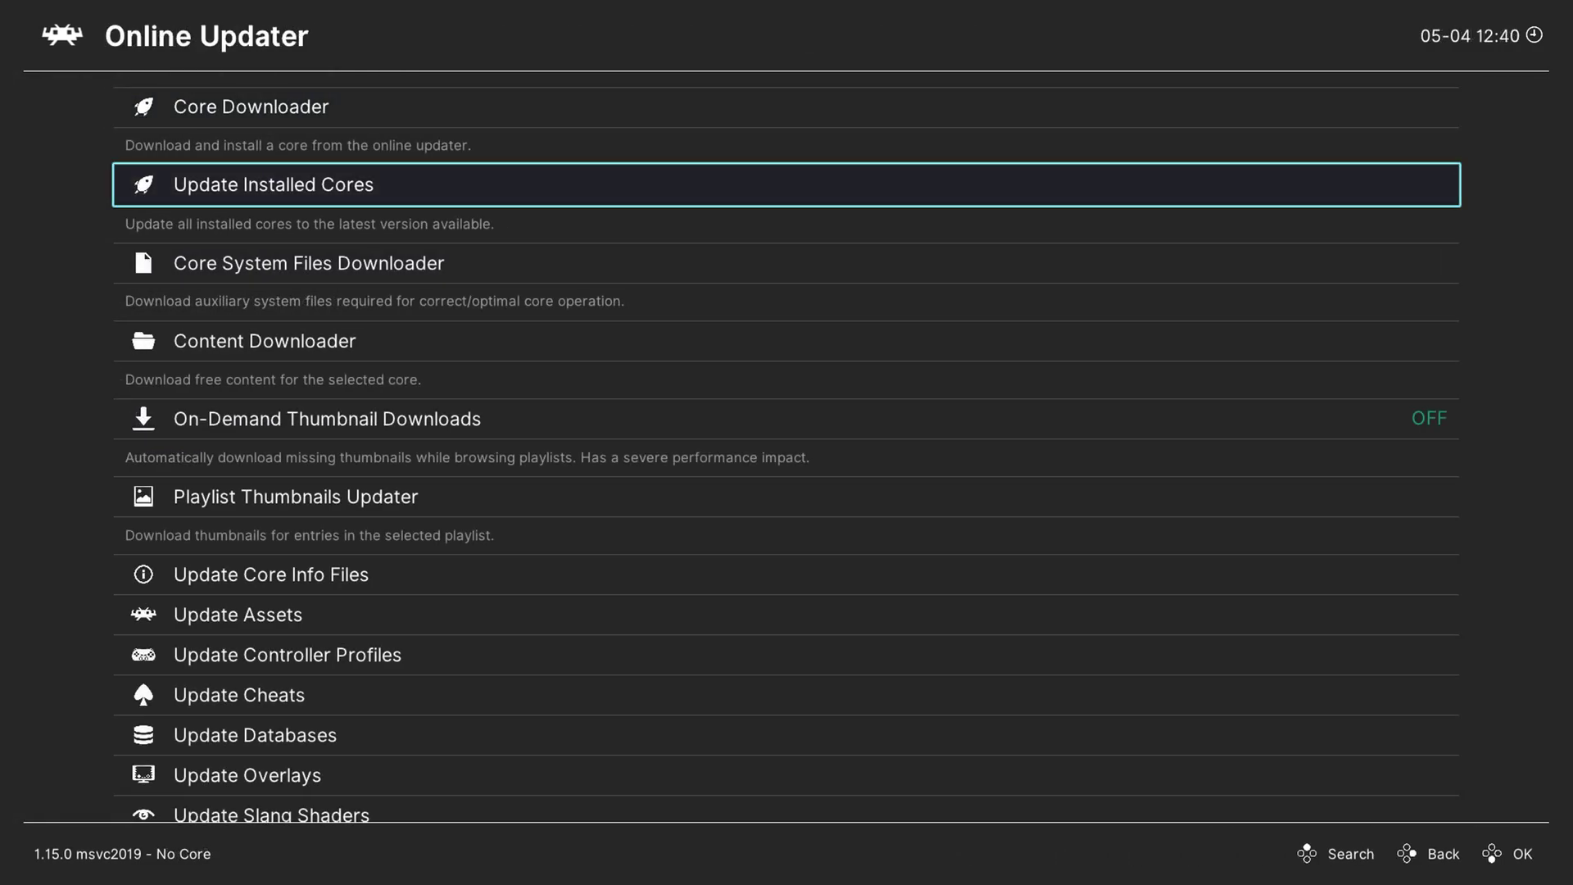
pyautogui.press('Up')
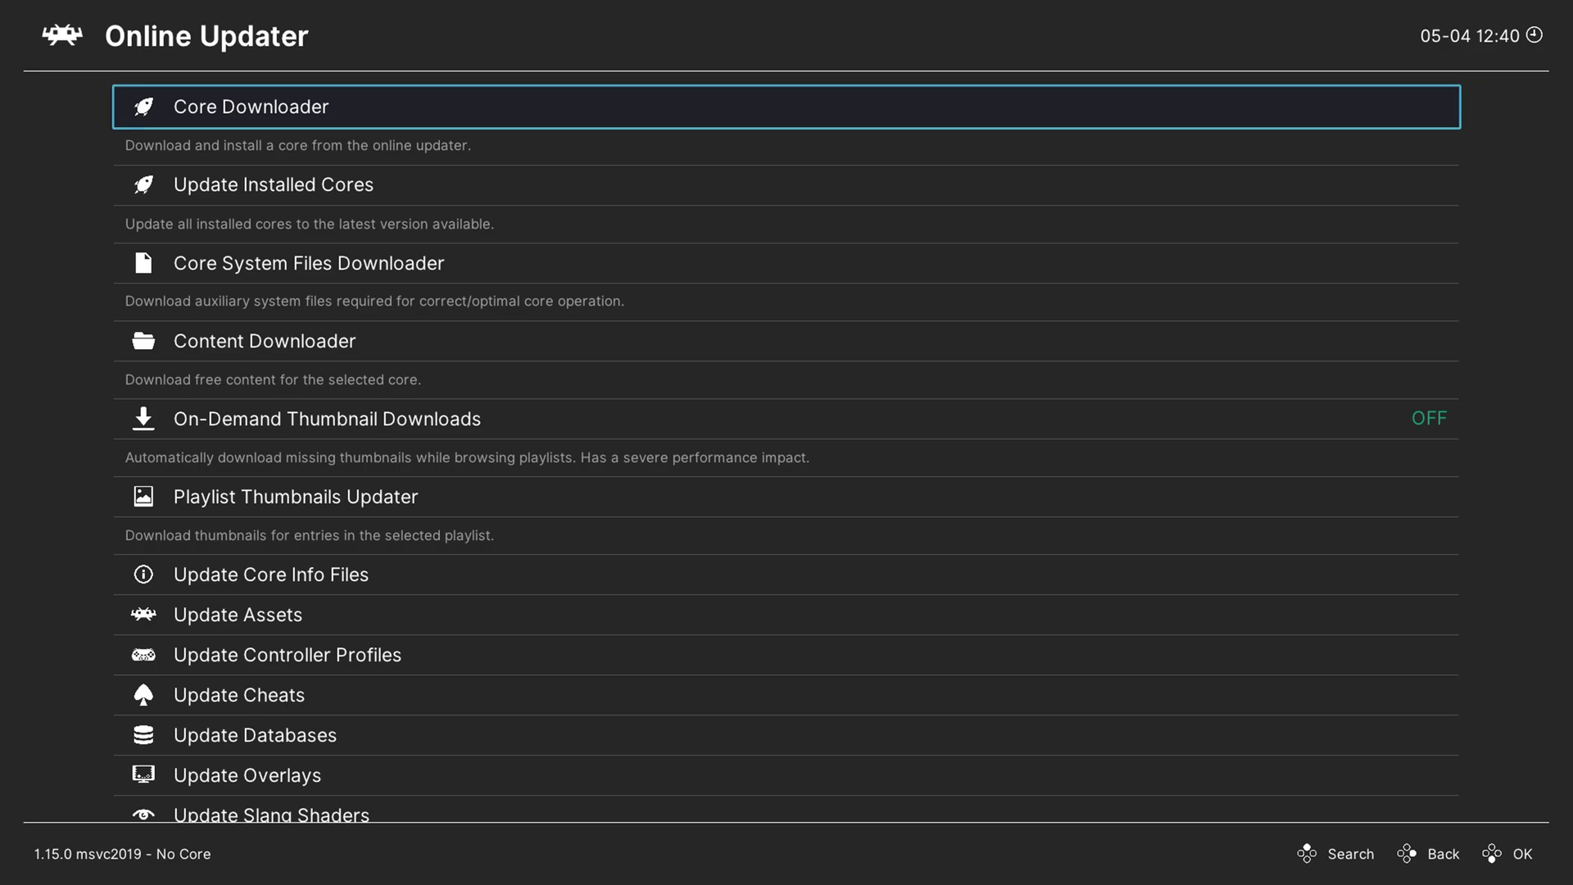
pyautogui.press('Return')
# Look through the list of downloadable cores, including the Quake and Sega entries, and leave the list
pyautogui.press('Down')
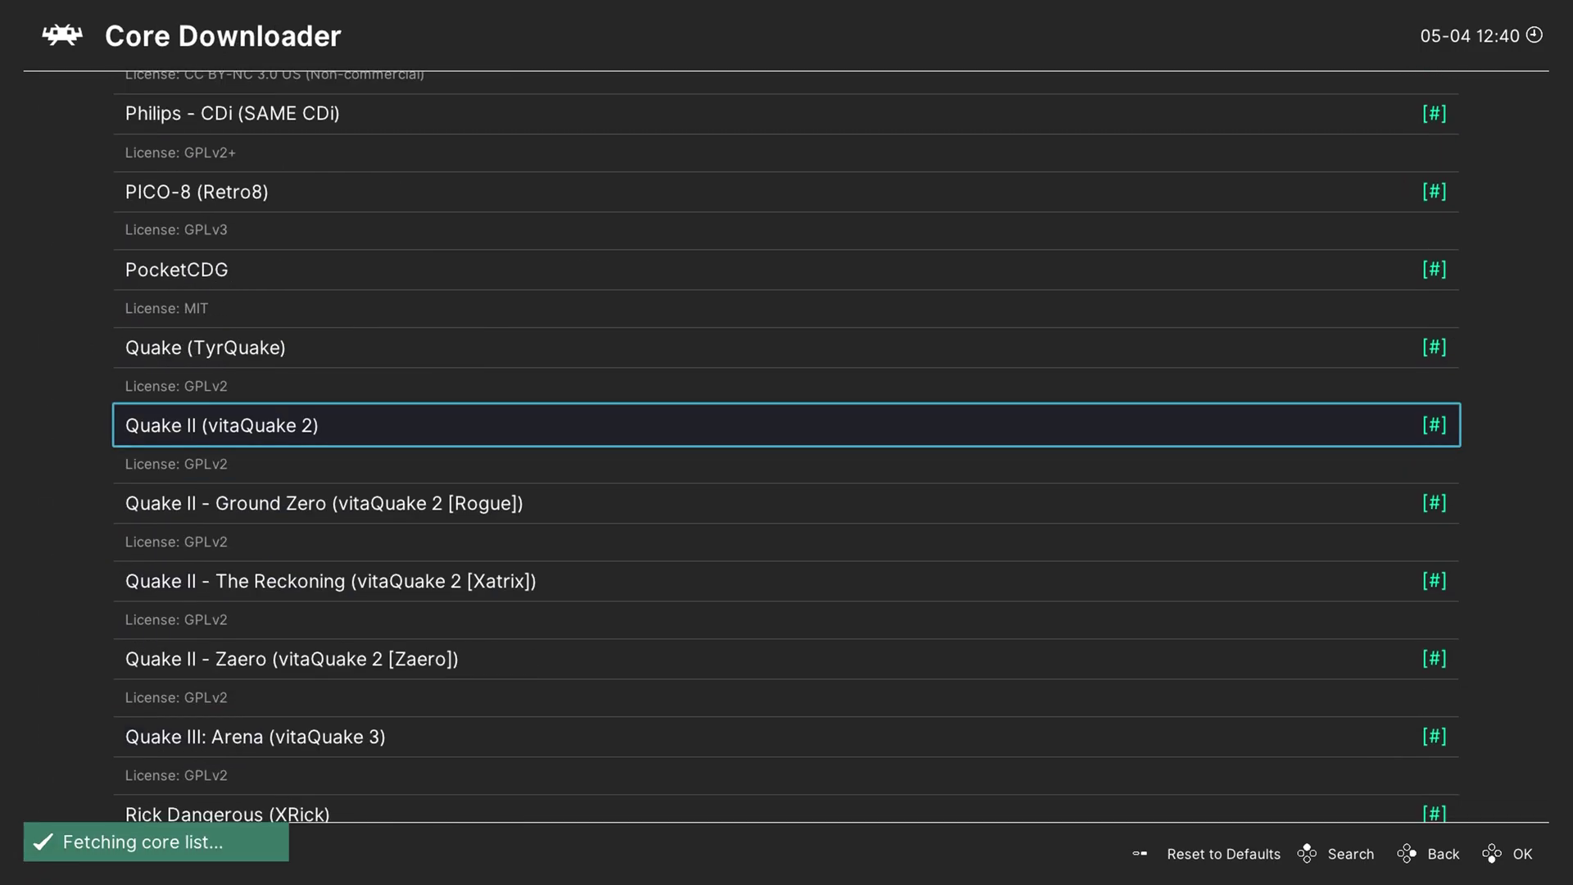
pyautogui.press('Down')
pyautogui.press('Down')
pyautogui.press('Down')
pyautogui.press('Down')
pyautogui.press('Down')
pyautogui.press('Down')
pyautogui.press('Down')
pyautogui.press('Down')
pyautogui.press('Down')
pyautogui.press('Down')
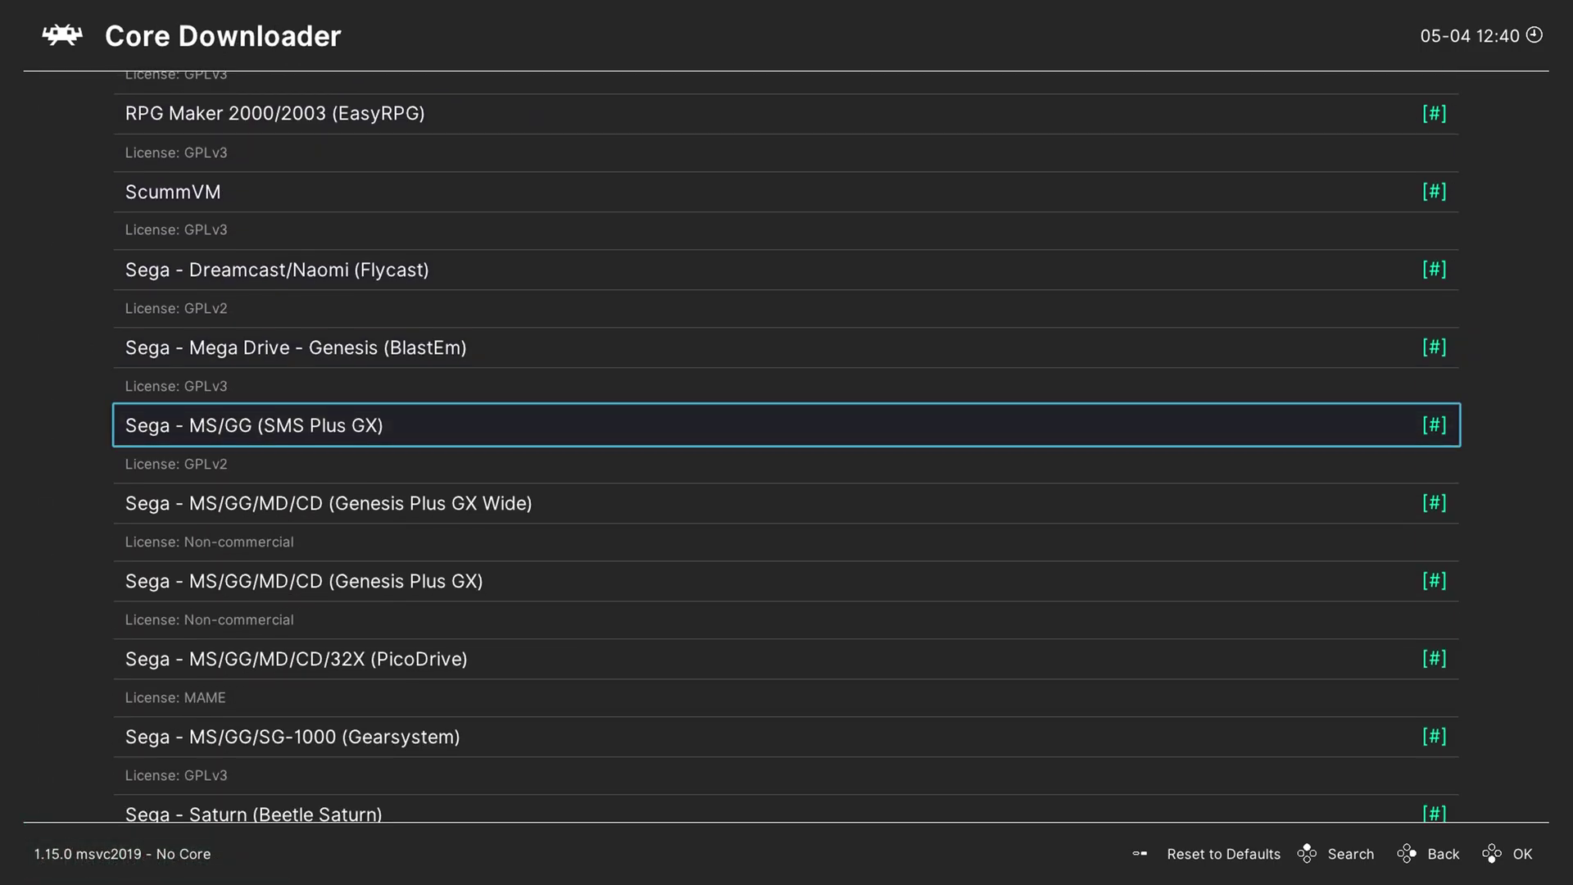
pyautogui.press('Up')
pyautogui.press('Up')
pyautogui.press('Up')
pyautogui.press('Up')
pyautogui.press('Up')
pyautogui.press('Up')
pyautogui.press('Up')
pyautogui.press('Up')
pyautogui.press('Up')
pyautogui.press('Up')
pyautogui.press('Up')
pyautogui.press('Up')
pyautogui.press('Up')
pyautogui.press('Up')
pyautogui.press('Up')
pyautogui.press('BackSpace')
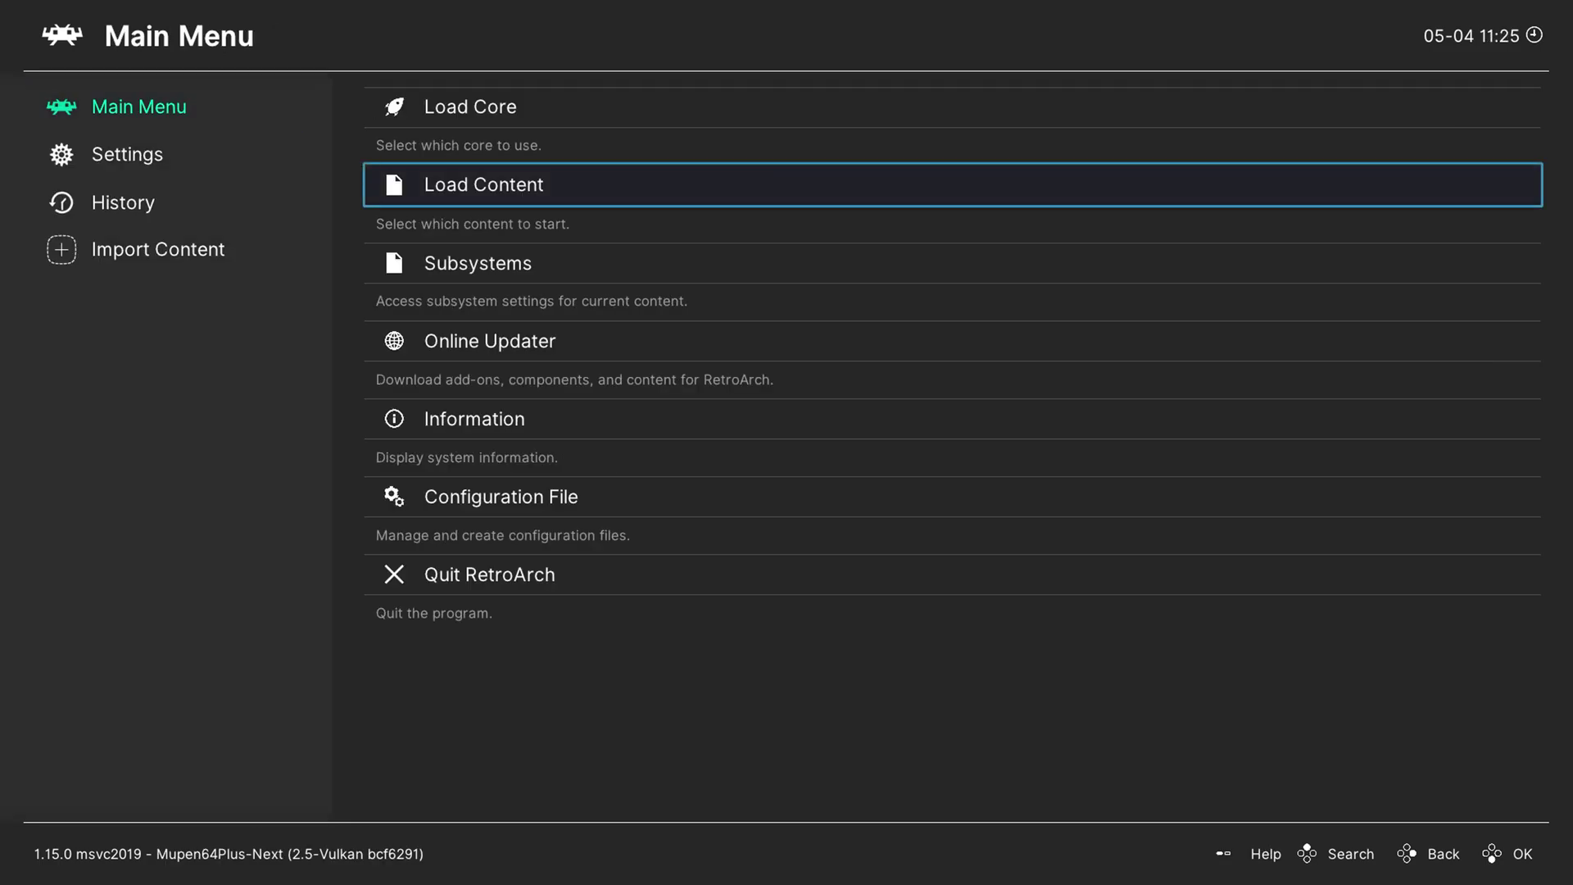
# Open the E:\ drive as the source for loading content with the Mupen64Plus-Next core
pyautogui.press('Return')
pyautogui.press('Down')
pyautogui.press('Down')
pyautogui.press('Down')
pyautogui.press('Down')
pyautogui.press('Down')
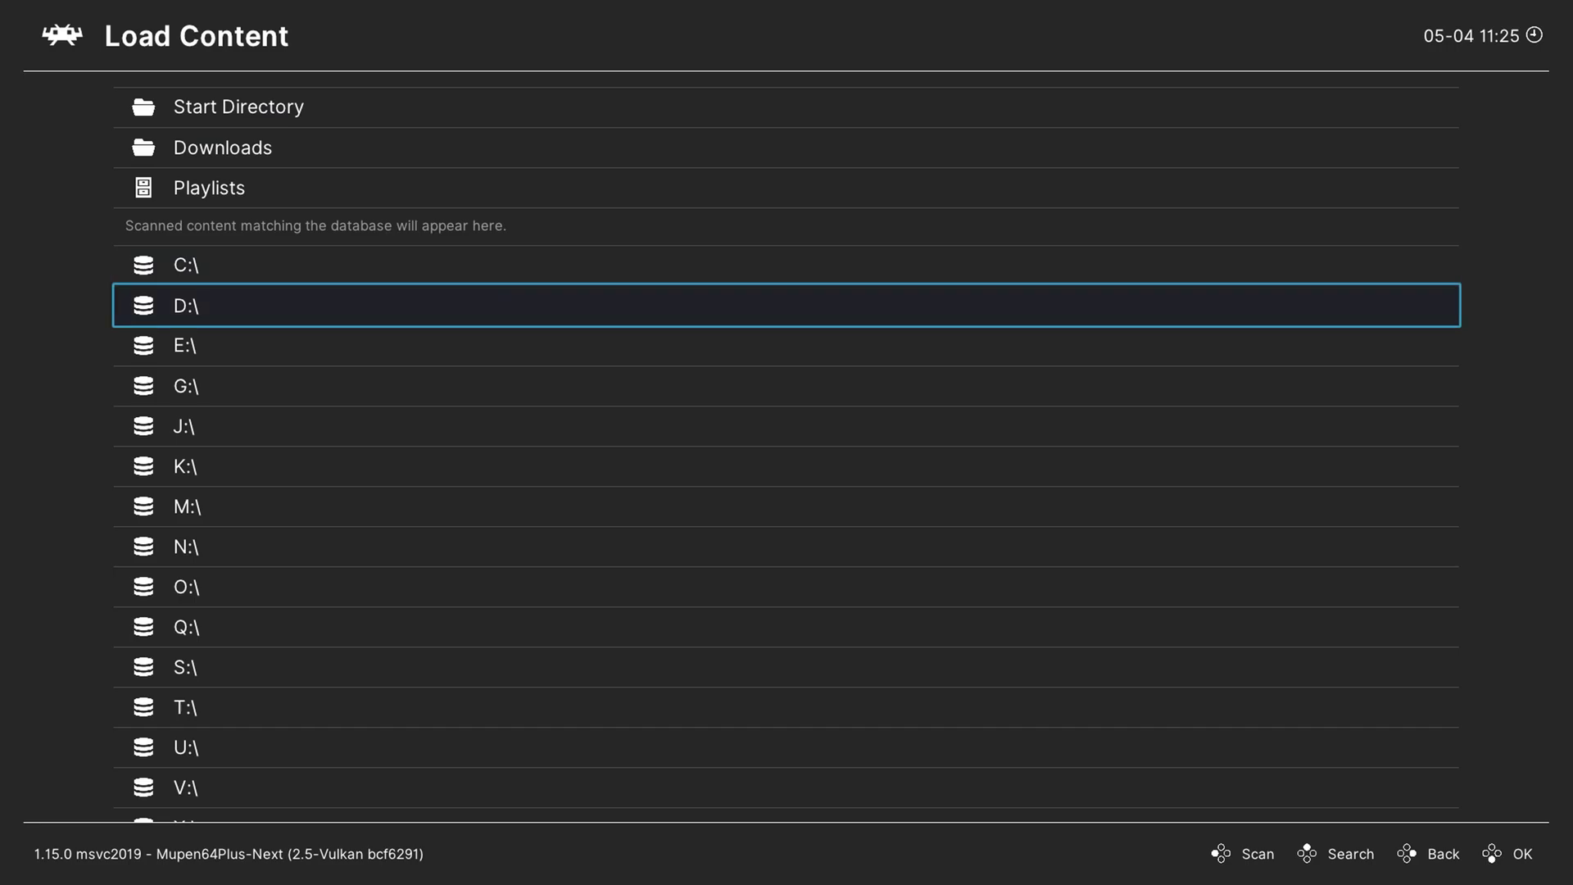
pyautogui.press('Return')
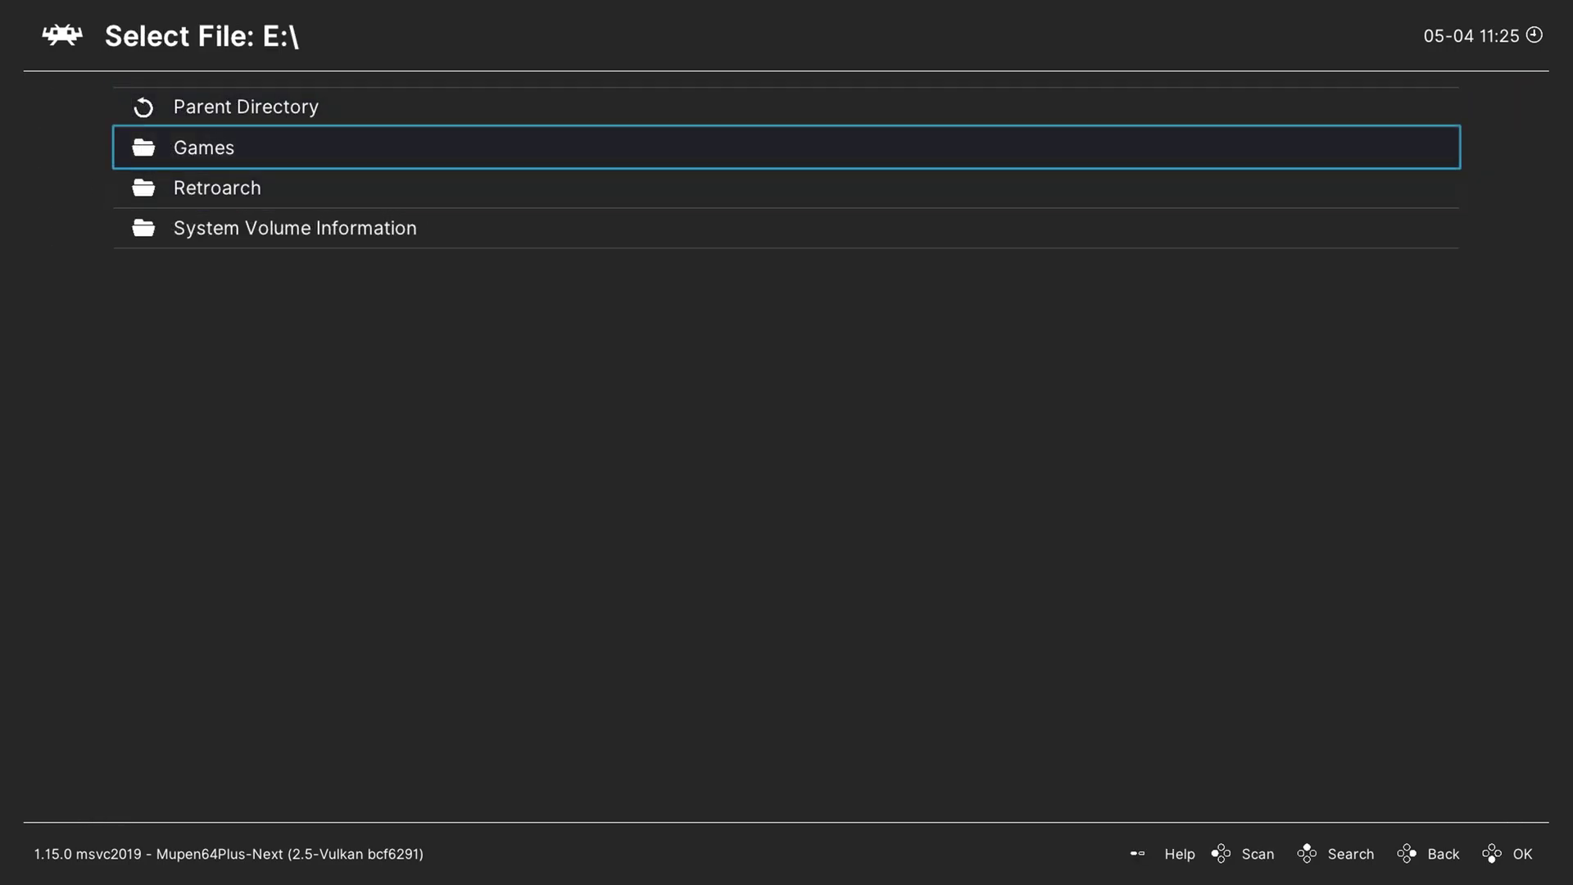
# Load 007 - The World Is Not Enough (USA).z64 from the N64 Games folder inside Games
pyautogui.press('Return')
pyautogui.press('Return')
pyautogui.press('Down')
pyautogui.press('Down')
pyautogui.press('Up')
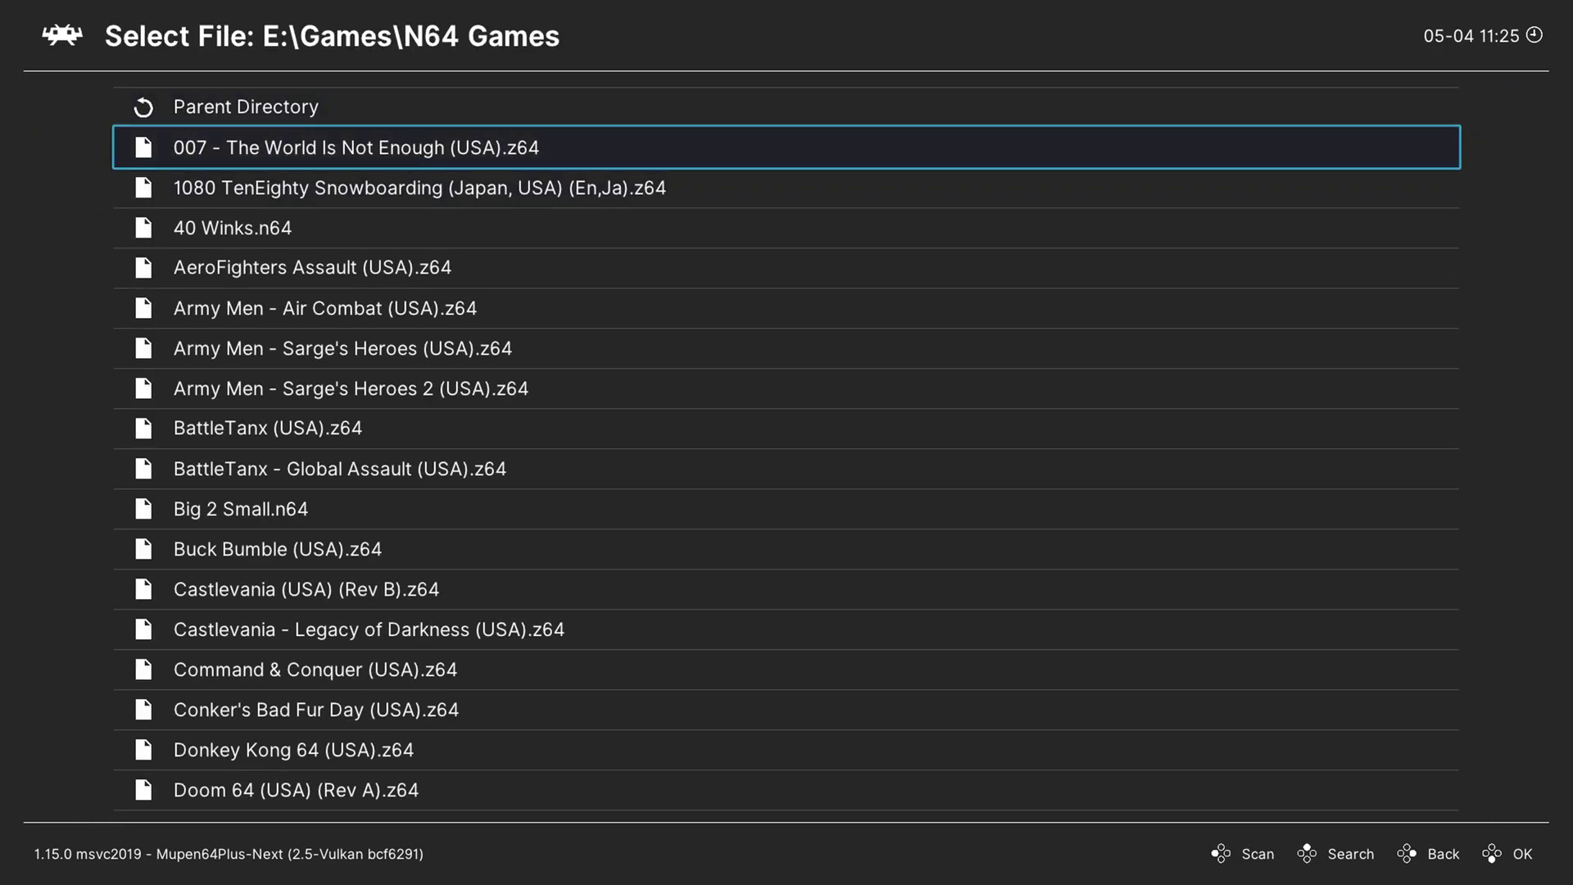
pyautogui.press('Return')
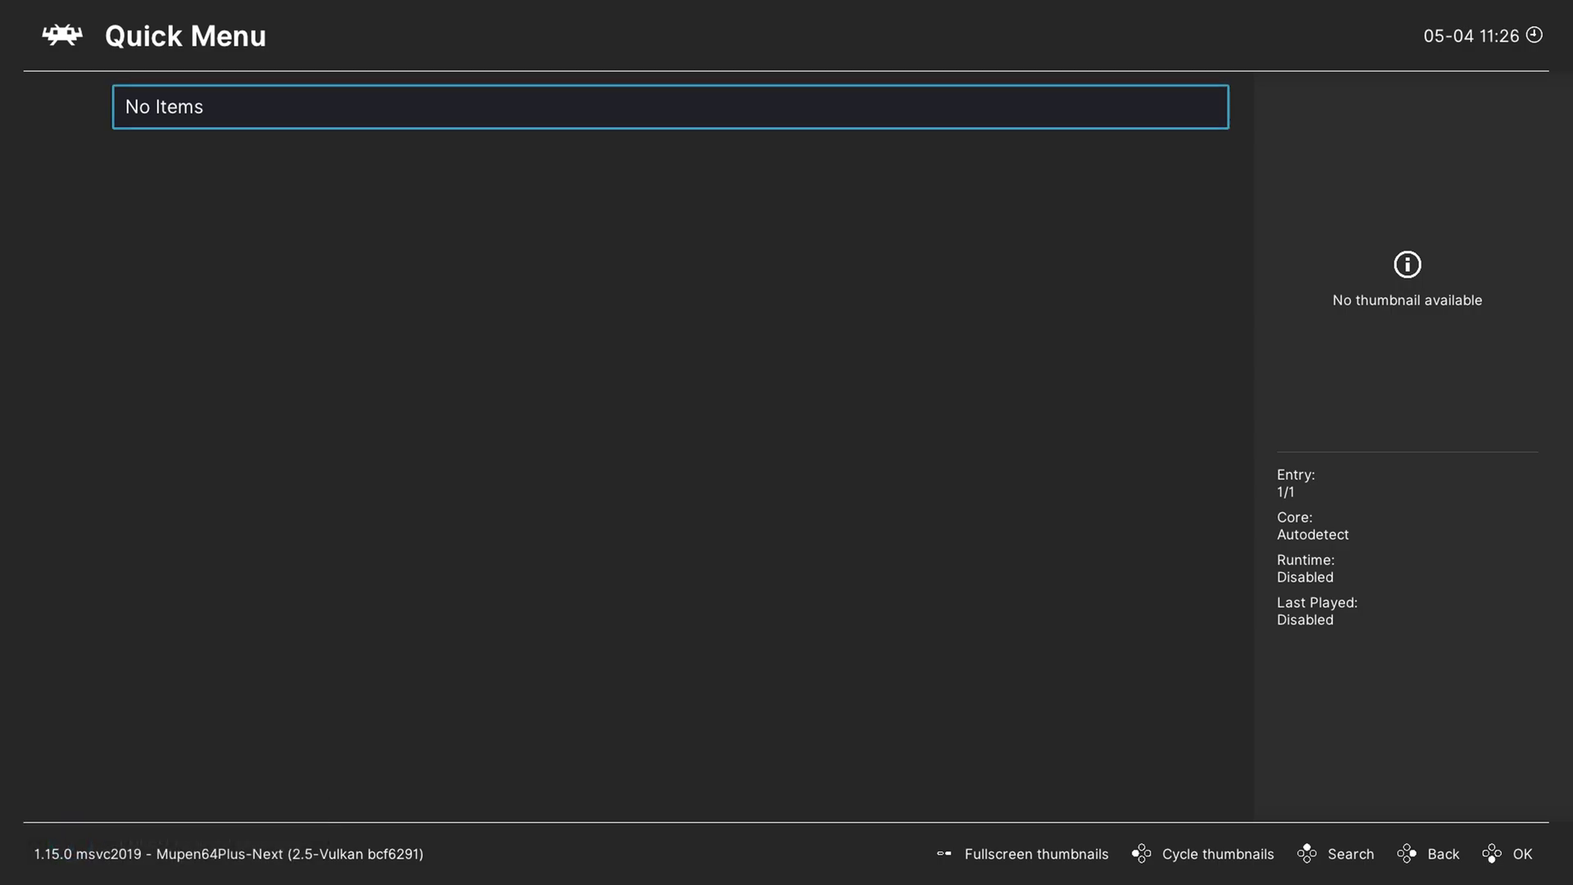
# Leave the Quick Menu and quit RetroArch
pyautogui.press('BackSpace')
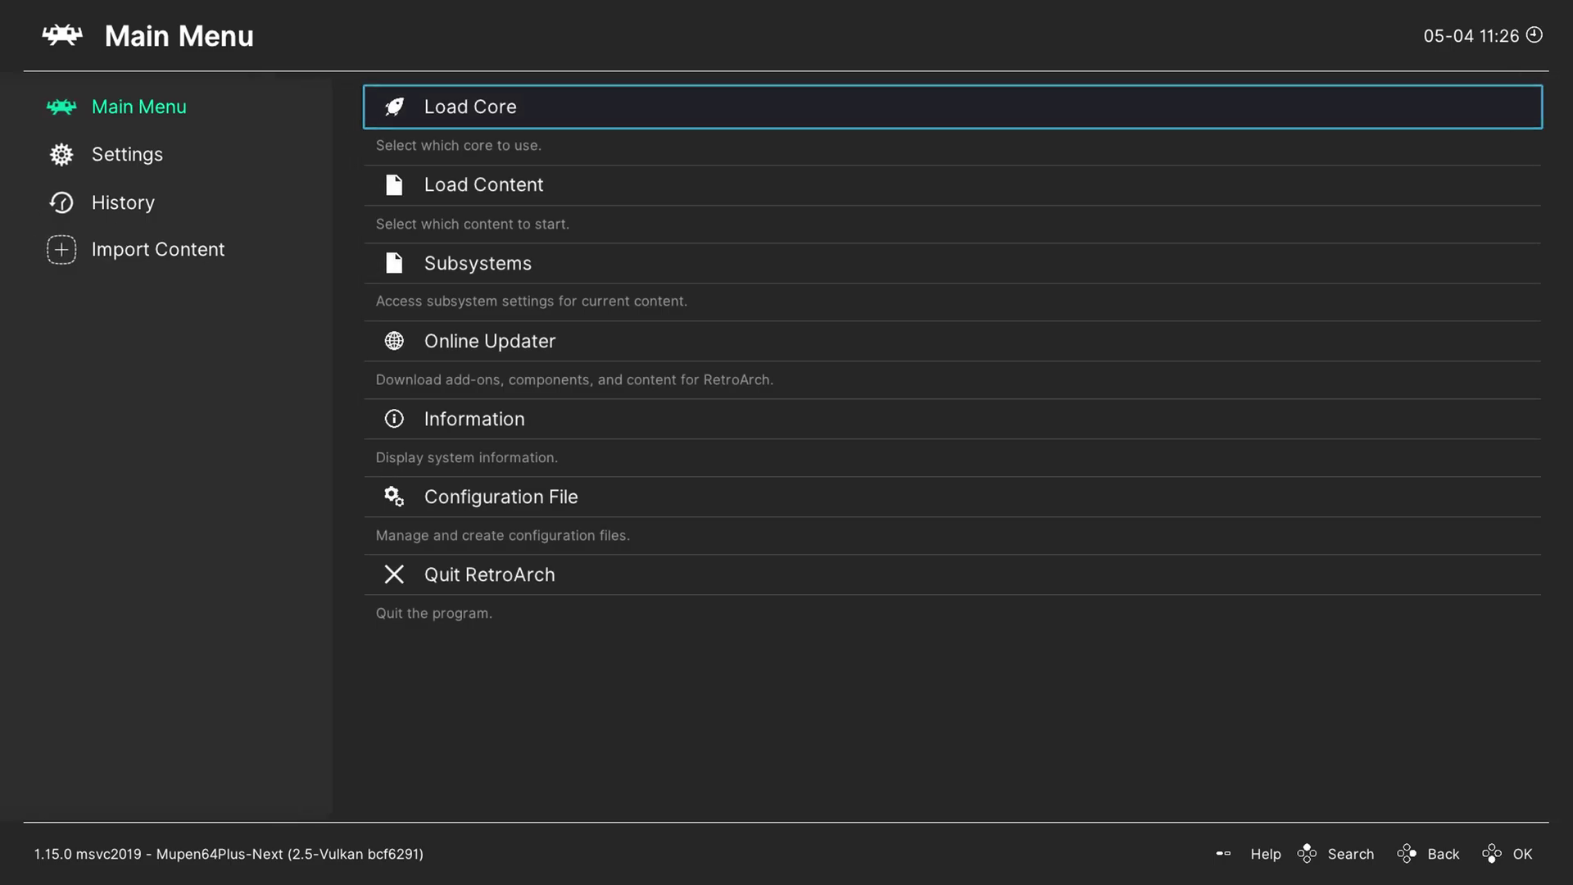
pyautogui.press('Up')
pyautogui.press('Return')
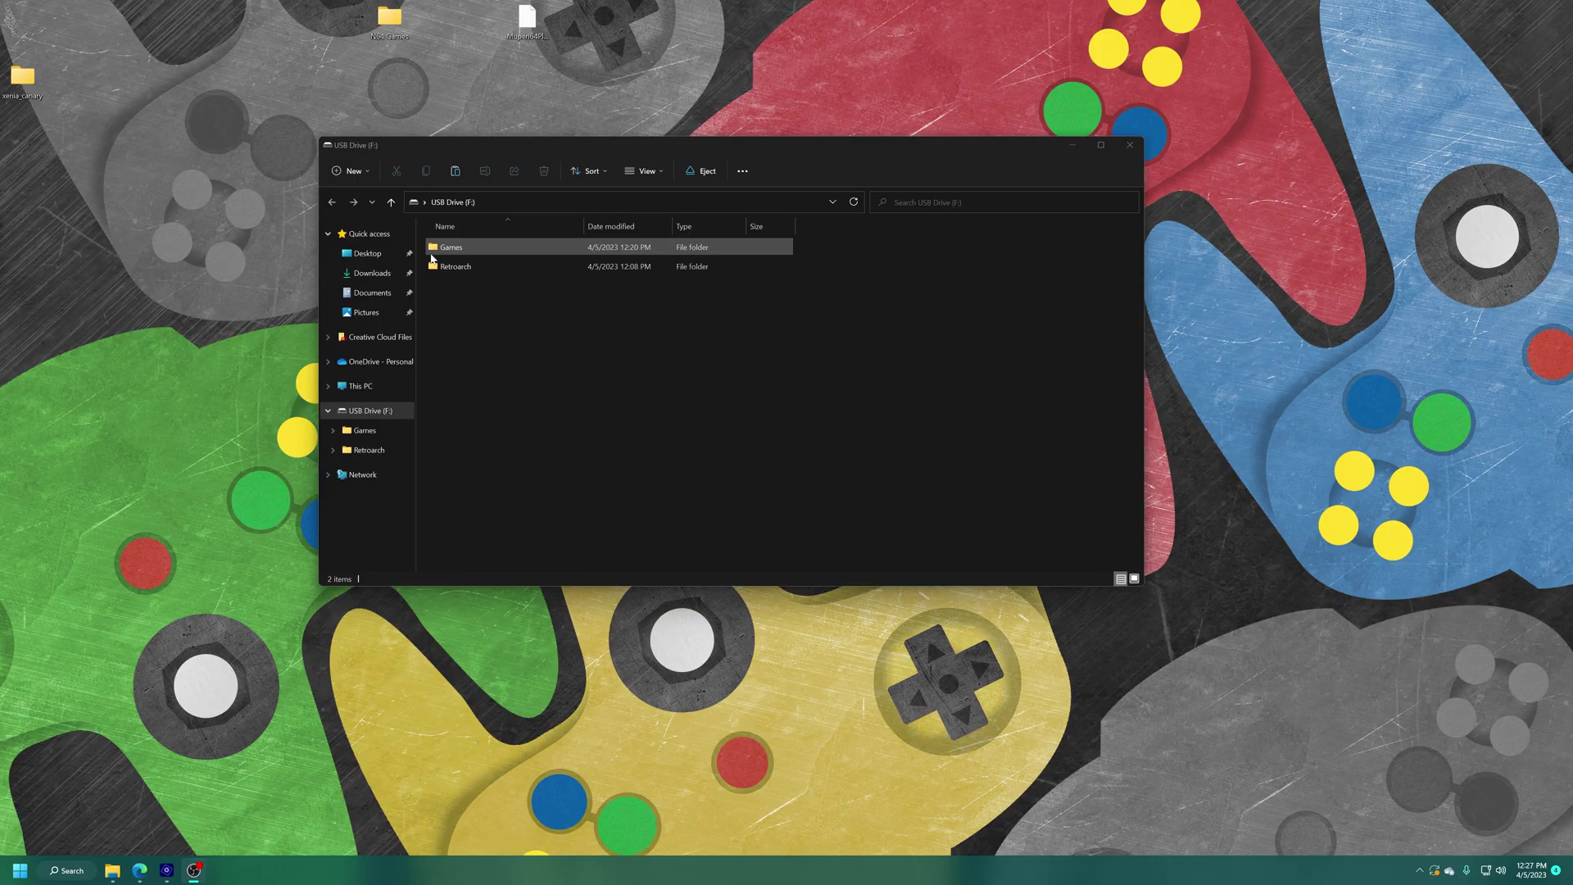
# Replace Mupen64Plus-Next.opt in the USB drive's Retroarch\config\Mupen64Plus-Next folder with the desktop copy, and close the window
pyautogui.doubleClick(456, 266)
pyautogui.doubleClick(467, 286)
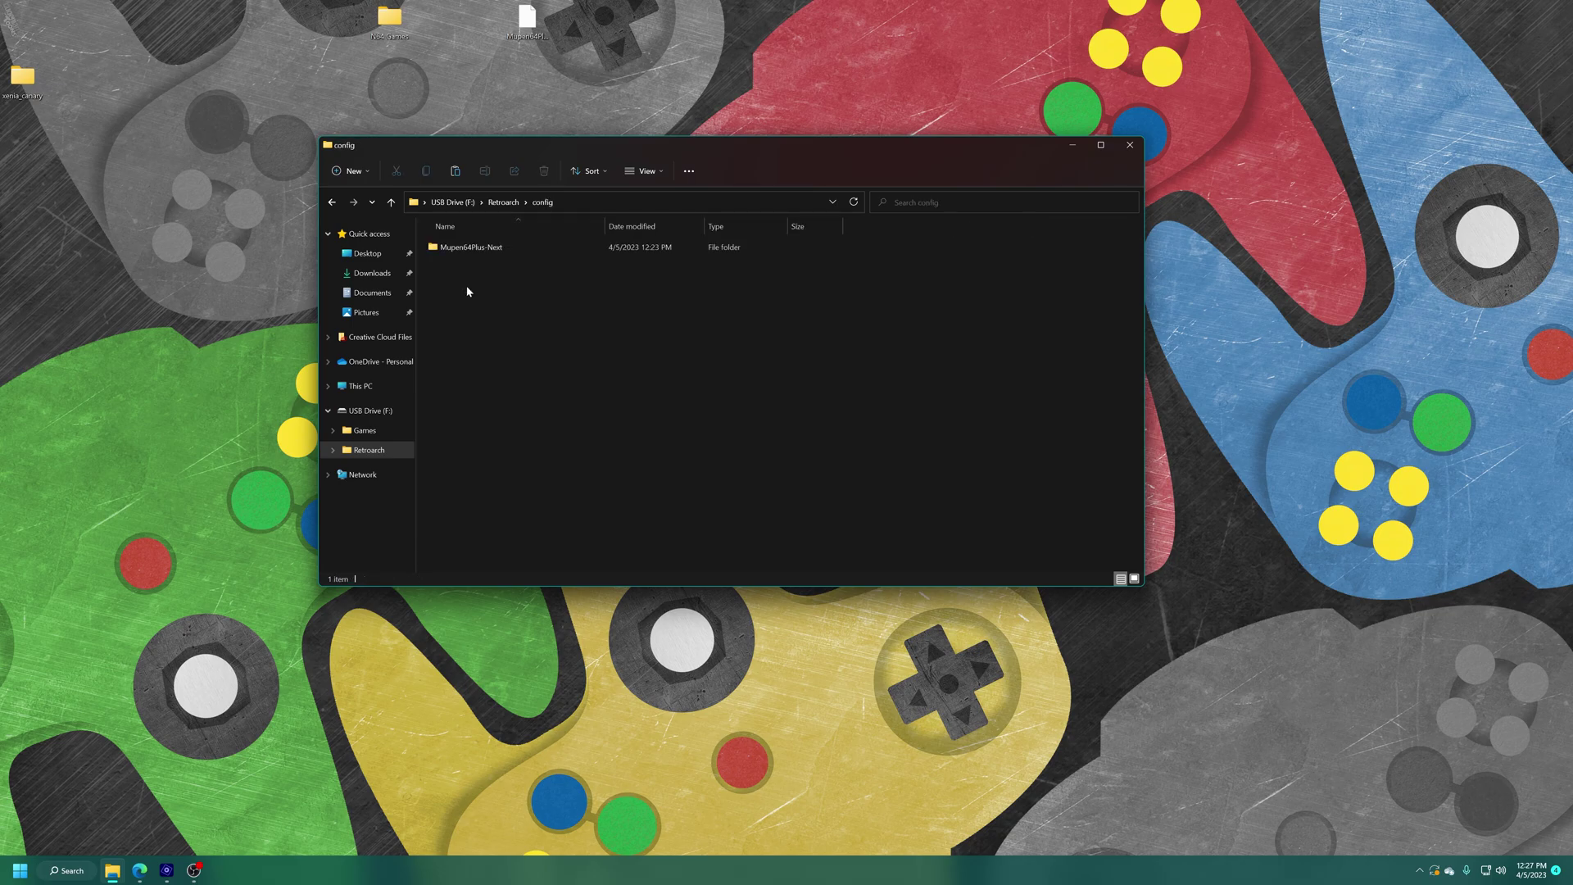
pyautogui.doubleClick(501, 253)
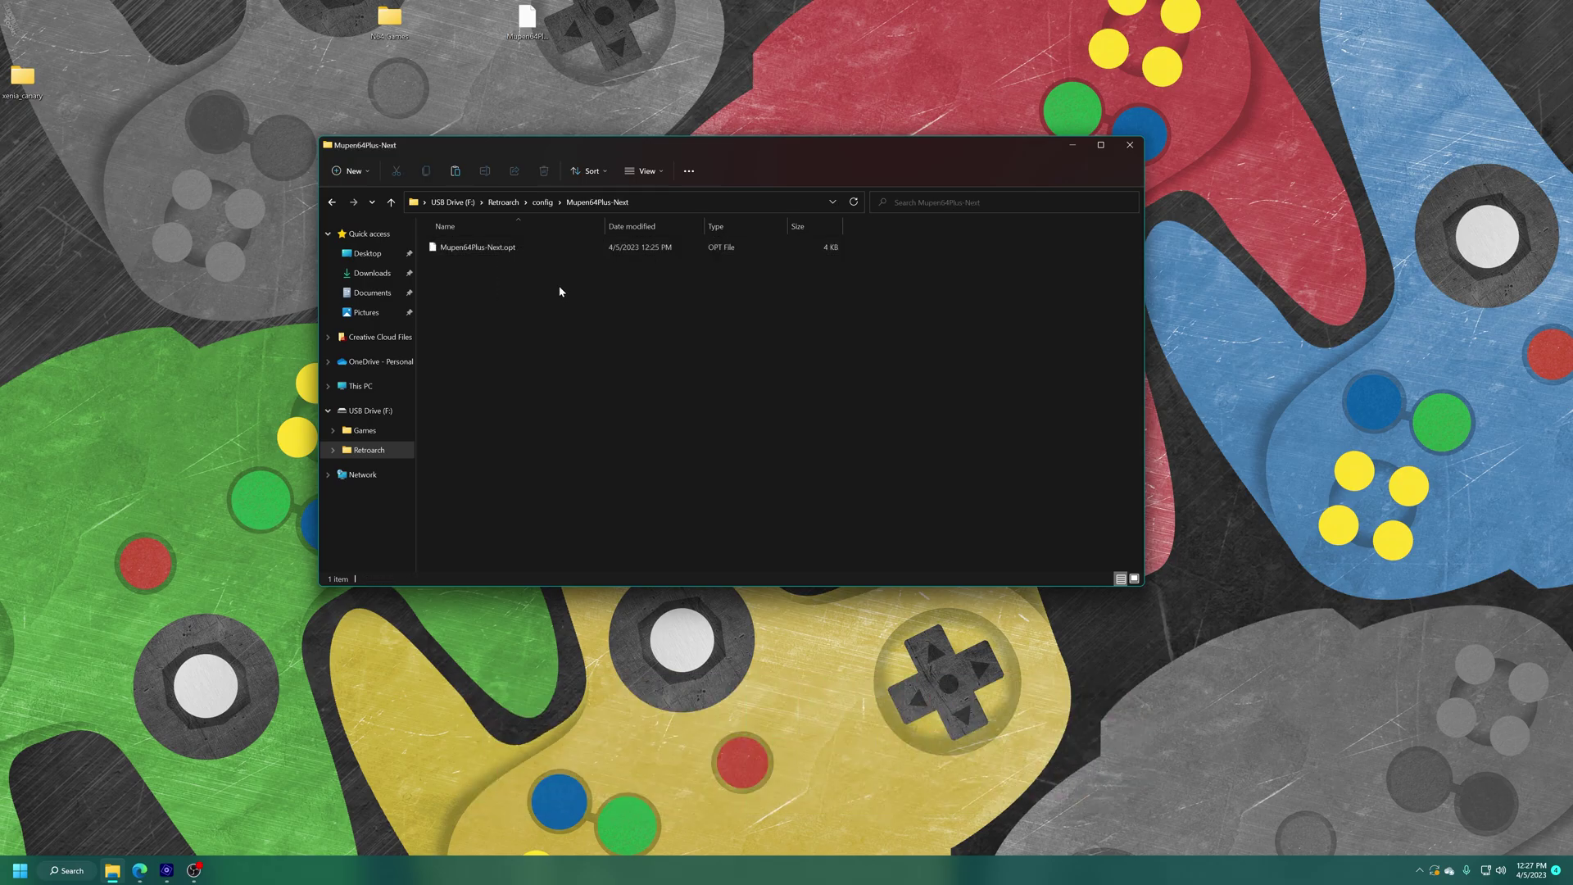
pyautogui.moveTo(521, 258); pyautogui.dragTo(535, 252)
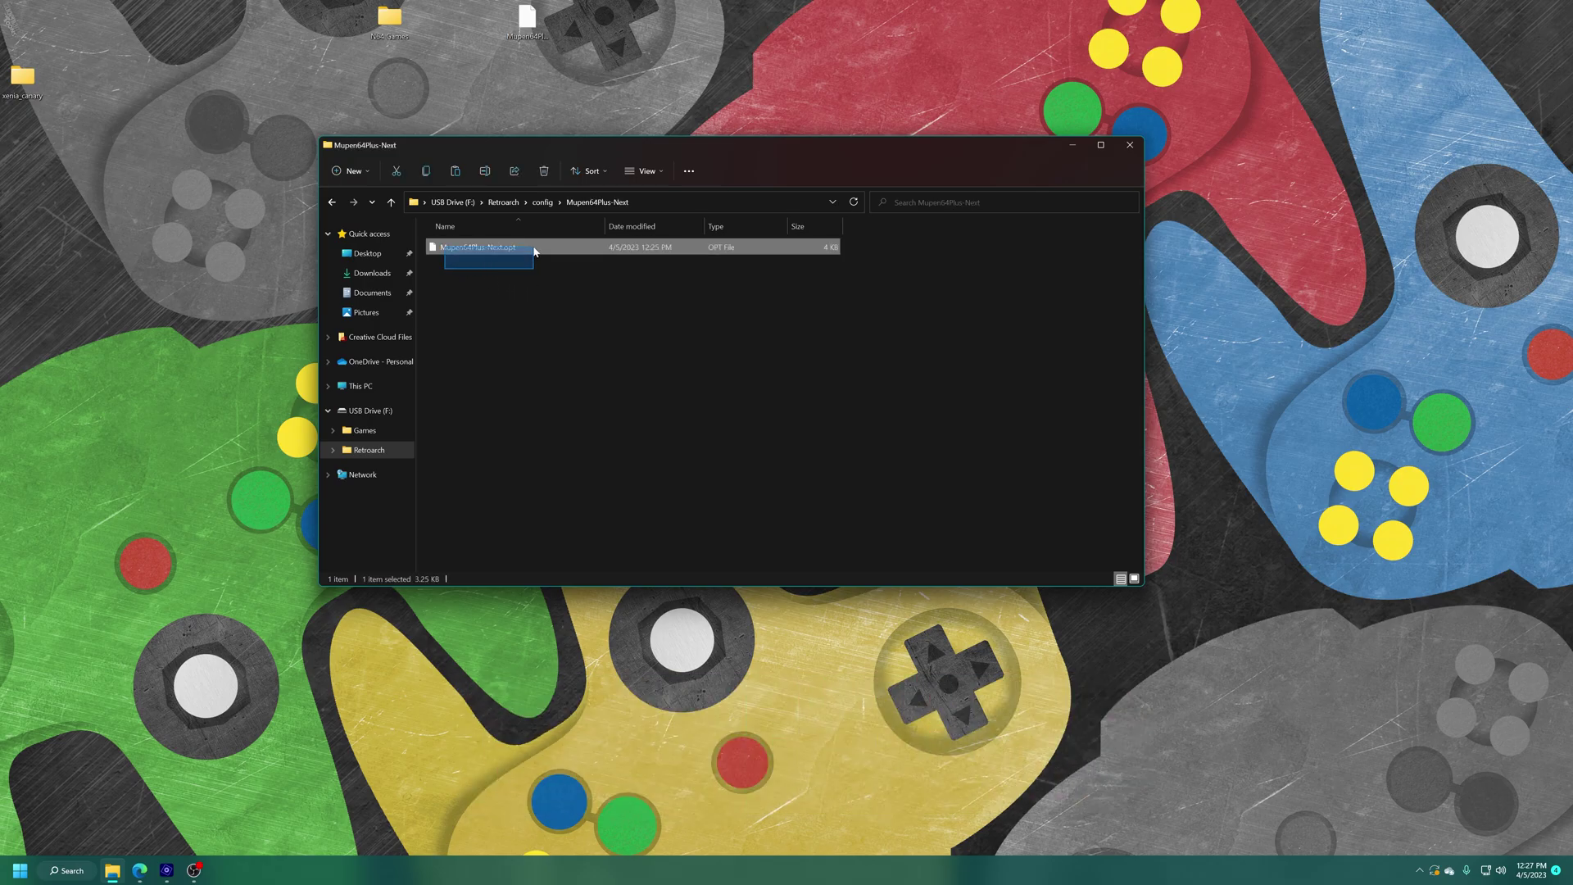
pyautogui.moveTo(529, 21); pyautogui.dragTo(529, 20)
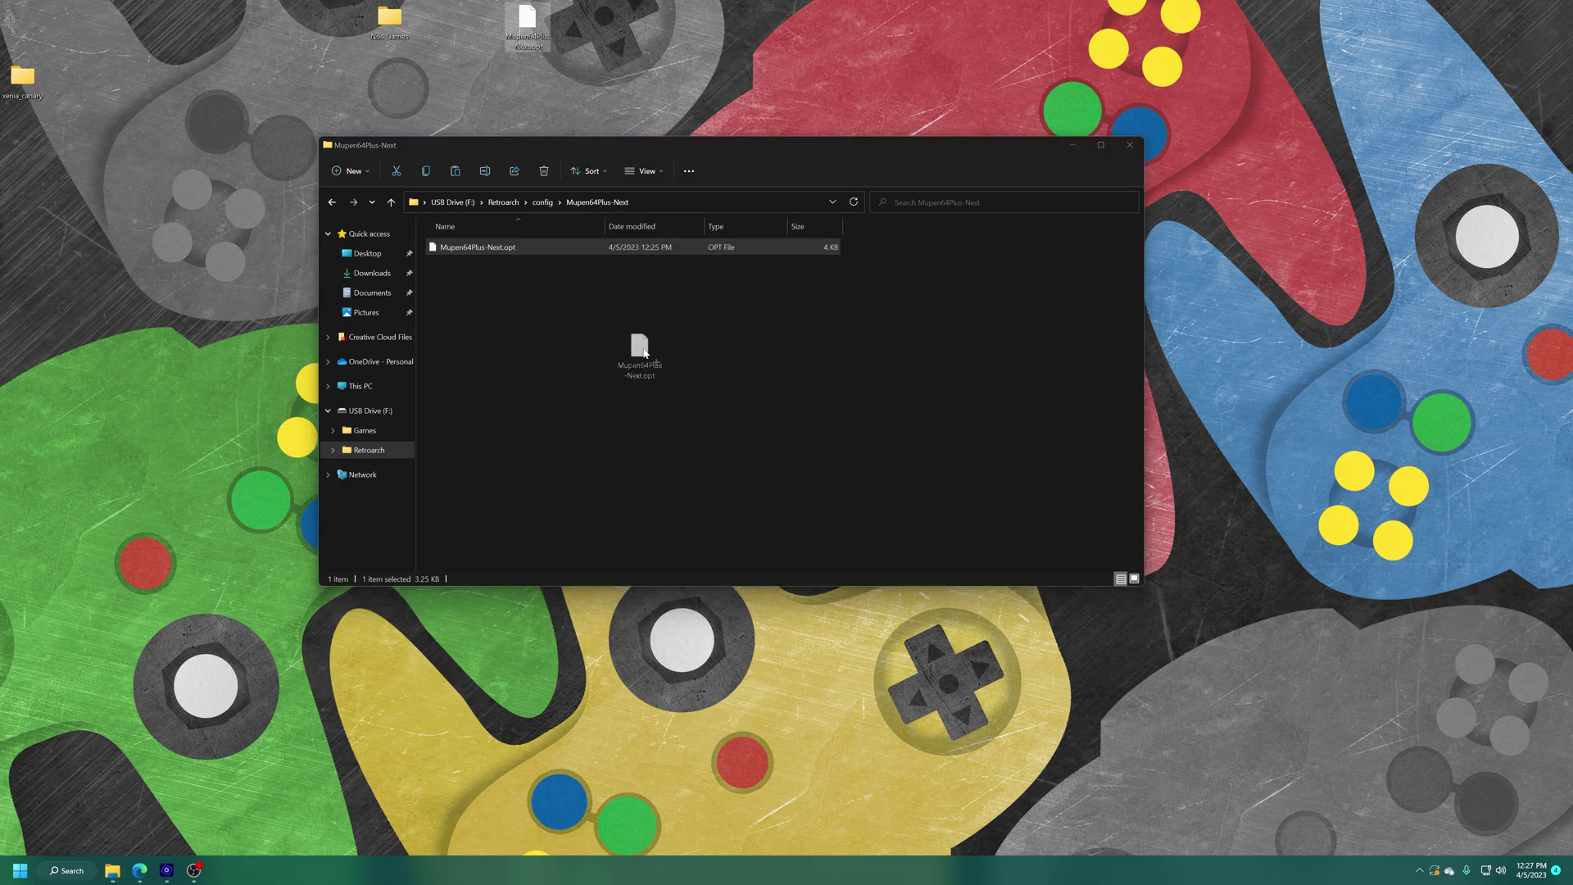
pyautogui.moveTo(645, 354); pyautogui.dragTo(645, 354)
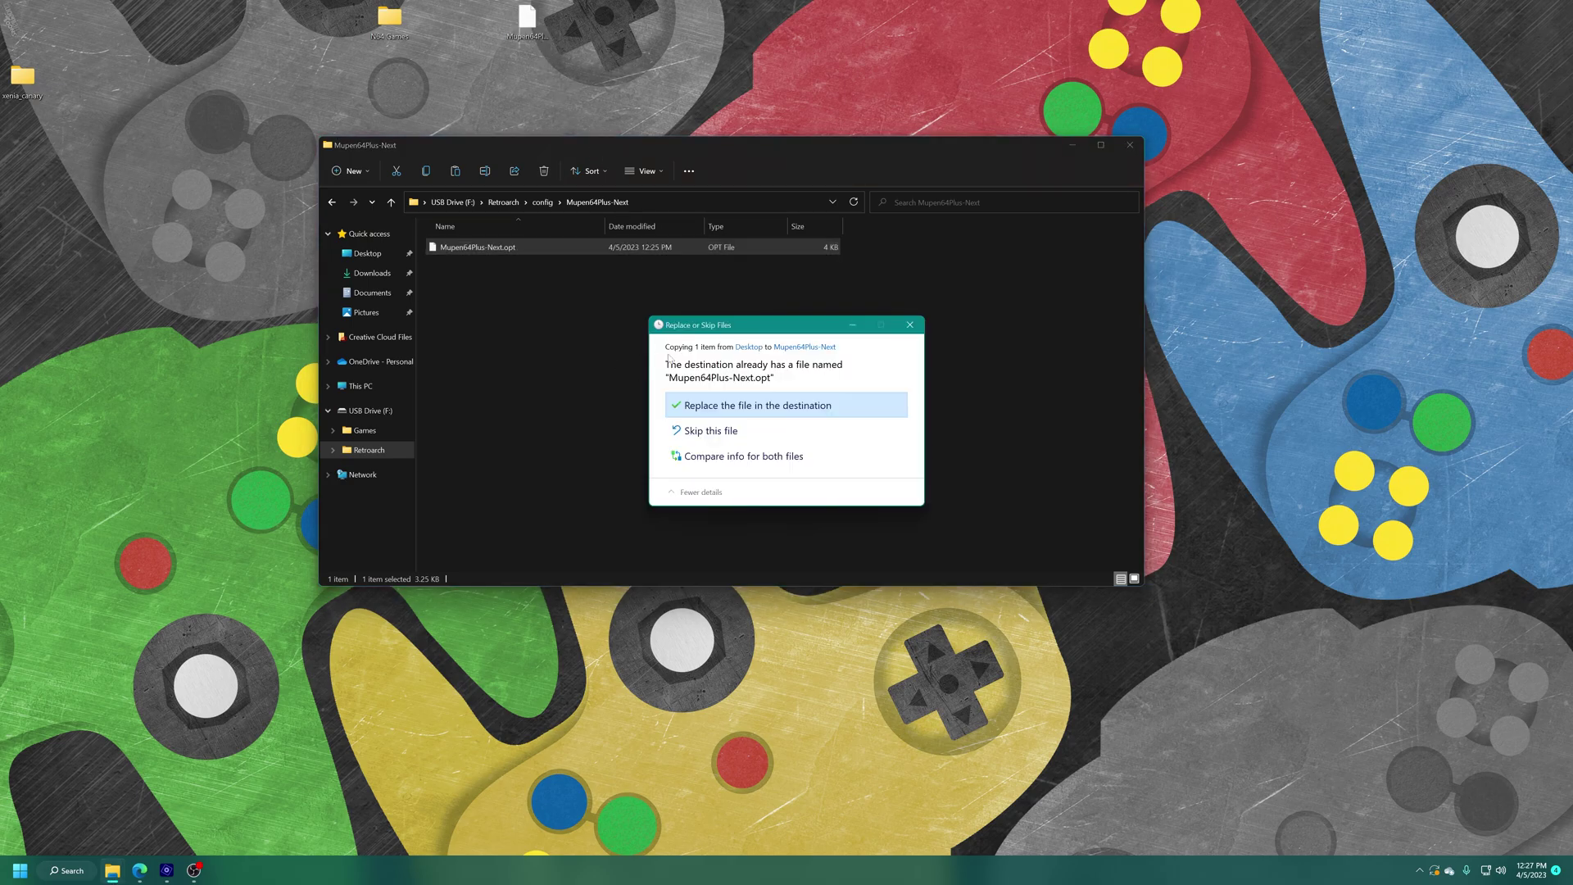
pyautogui.click(720, 407)
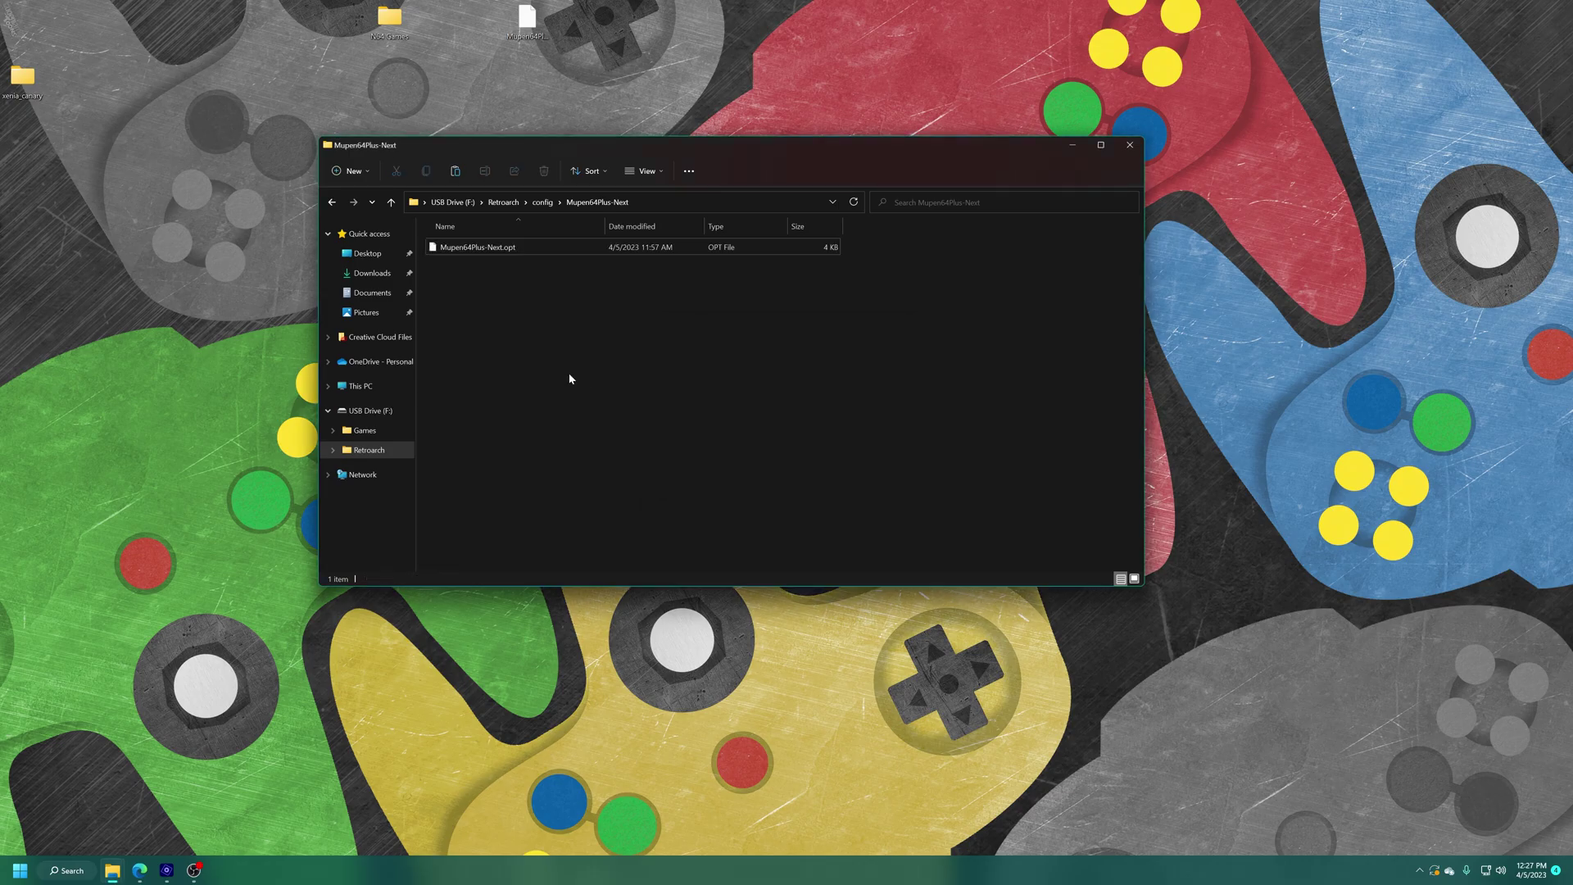
pyautogui.click(1140, 153)
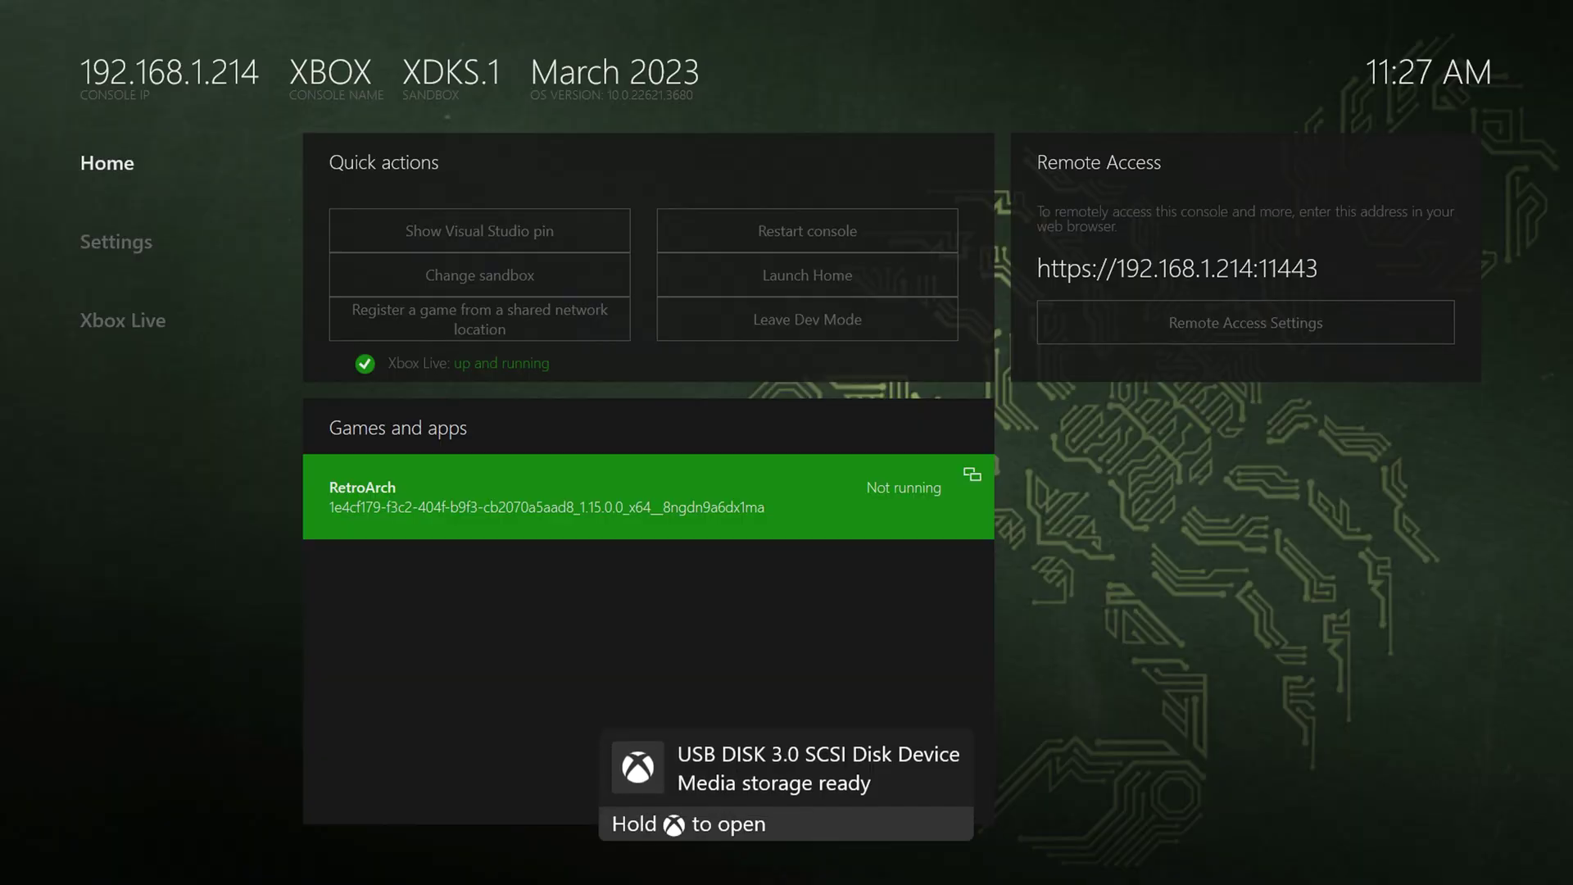
# Launch RetroArch and load 007 - The World Is Not Enough from the E:\ drive
pyautogui.press('Return')
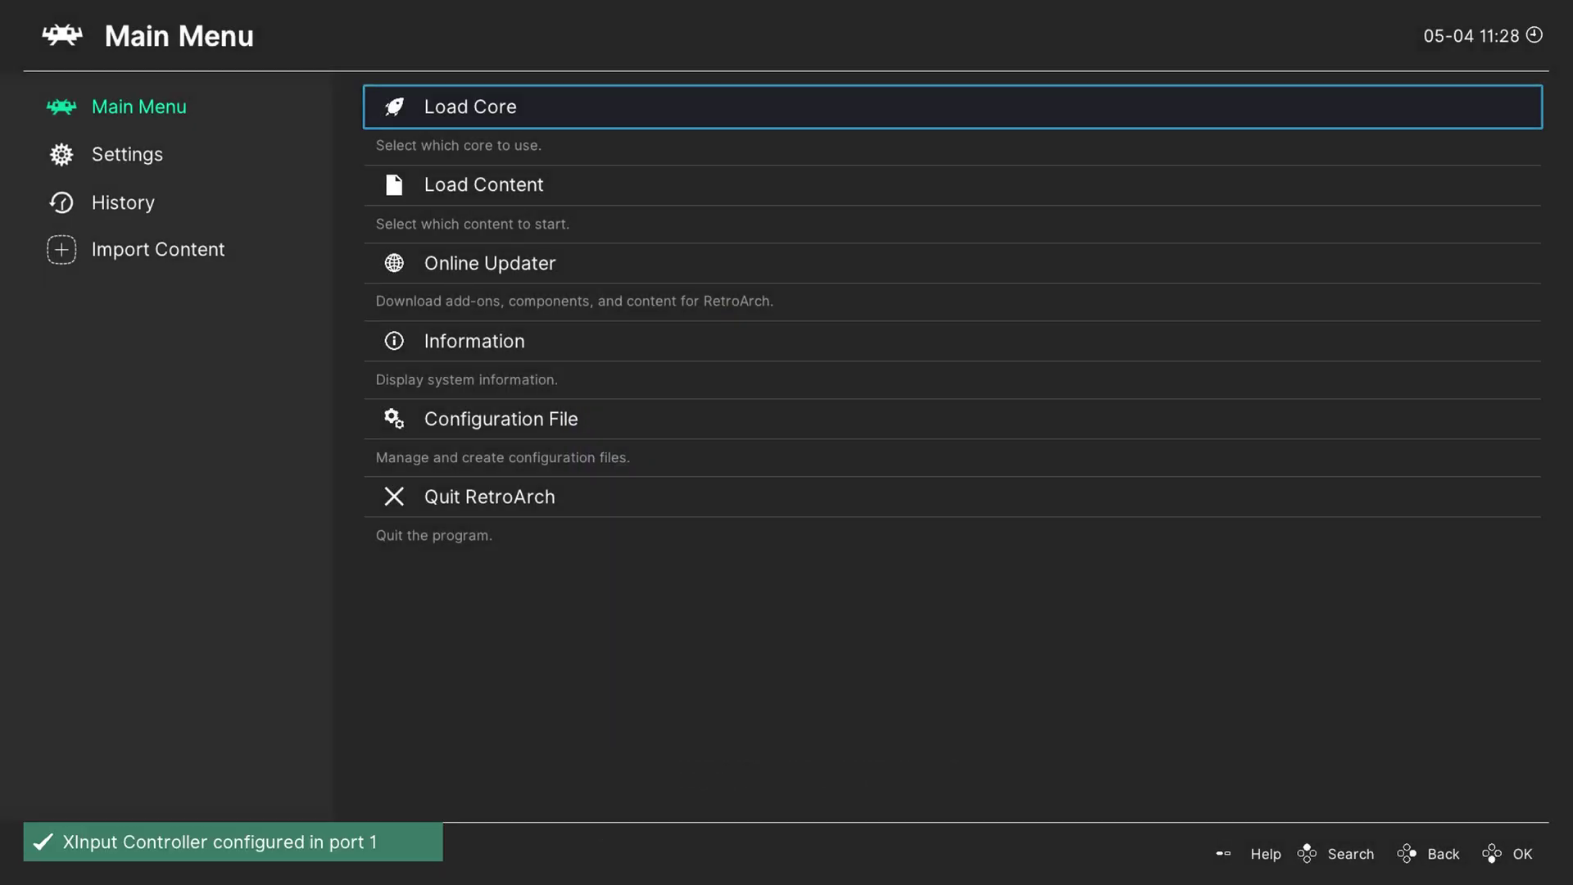
pyautogui.press('Down')
pyautogui.press('Return')
pyautogui.press('Down')
pyautogui.press('Down')
pyautogui.press('Down')
pyautogui.press('Down')
pyautogui.press('Down')
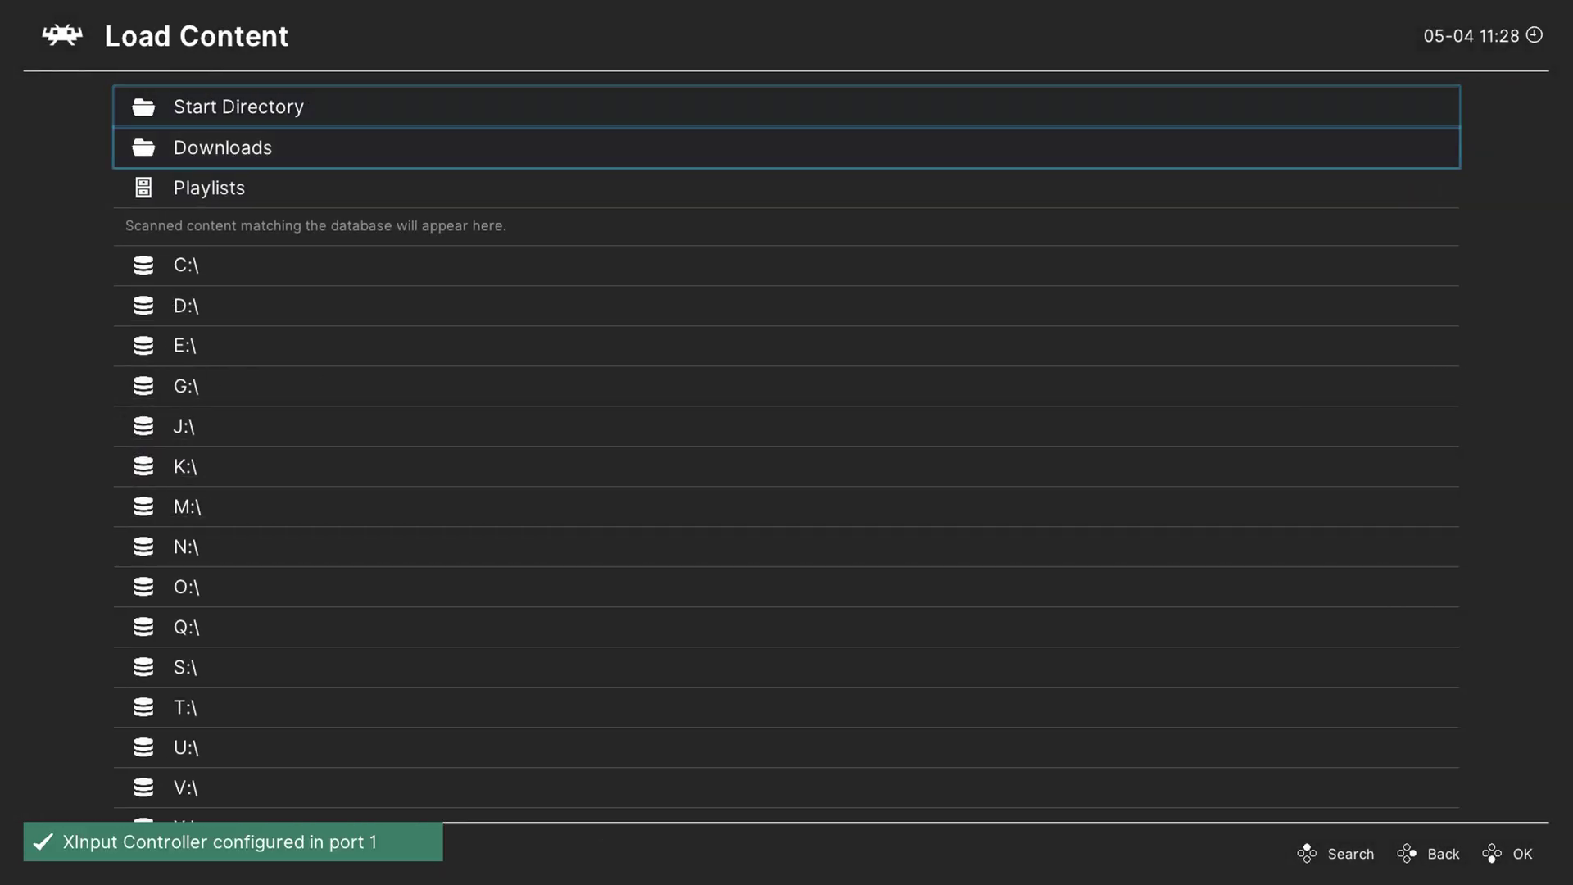
pyautogui.press('Return')
pyautogui.press('Down')
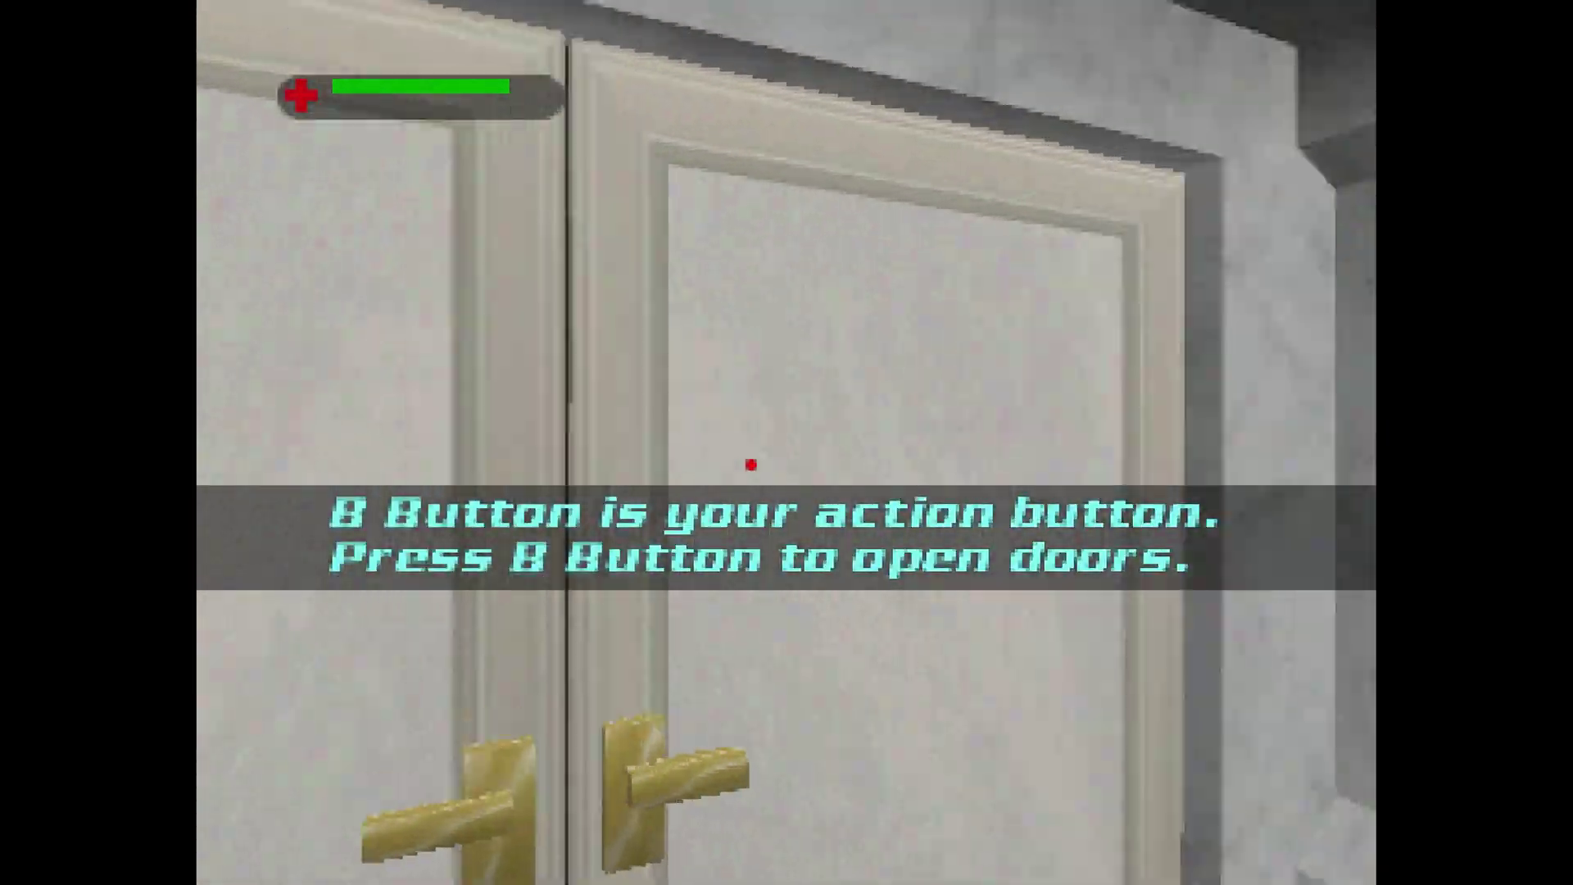
pyautogui.press('x')
pyautogui.press('Up')
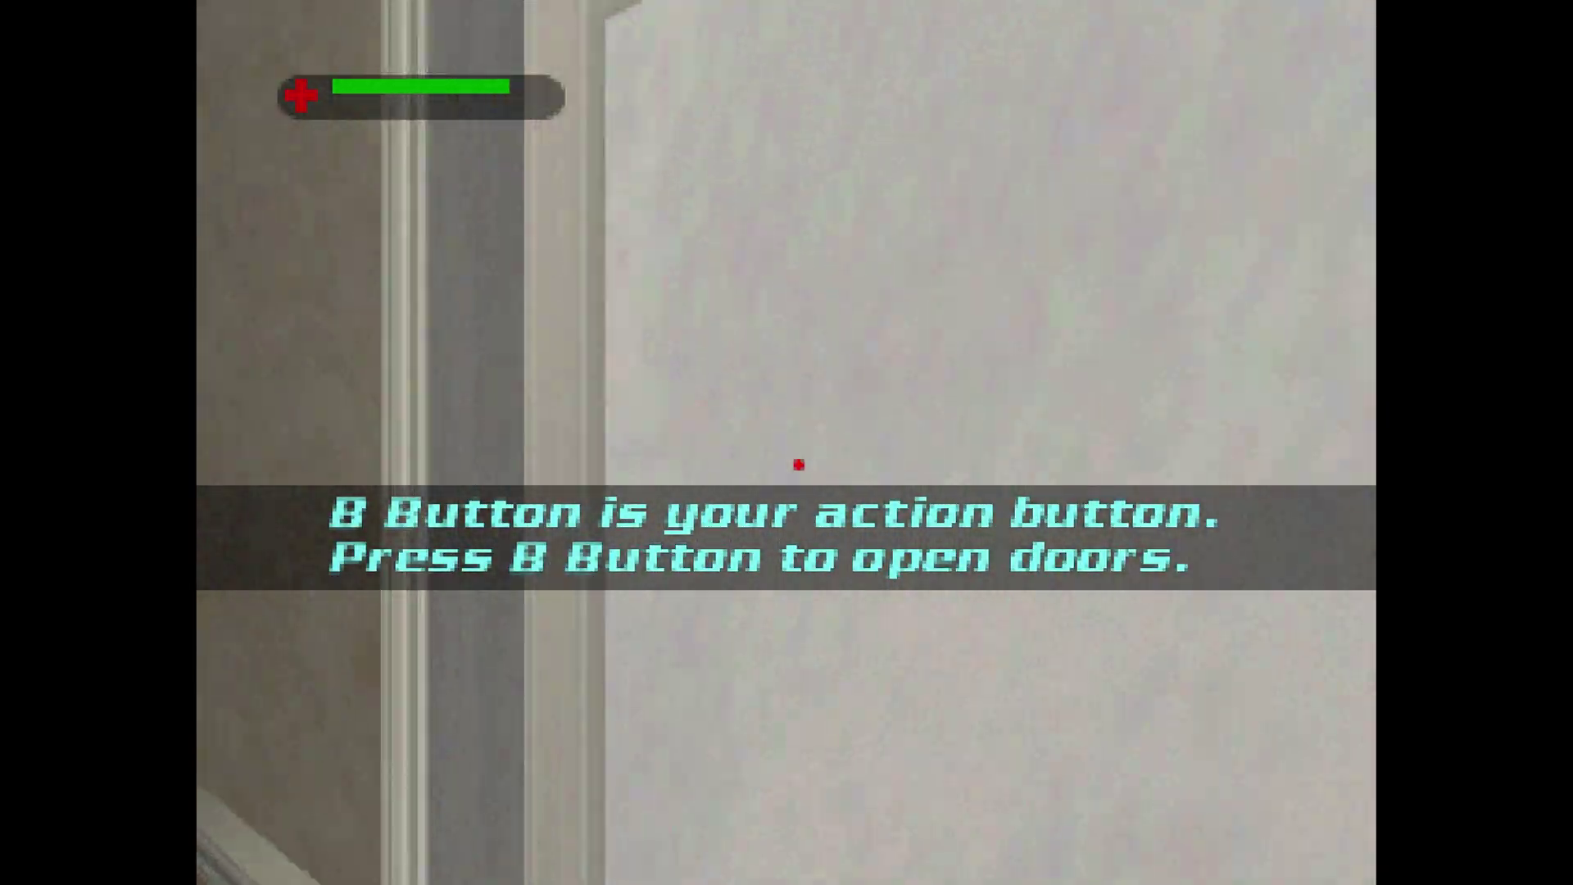
pyautogui.press('x')
pyautogui.press('Up')
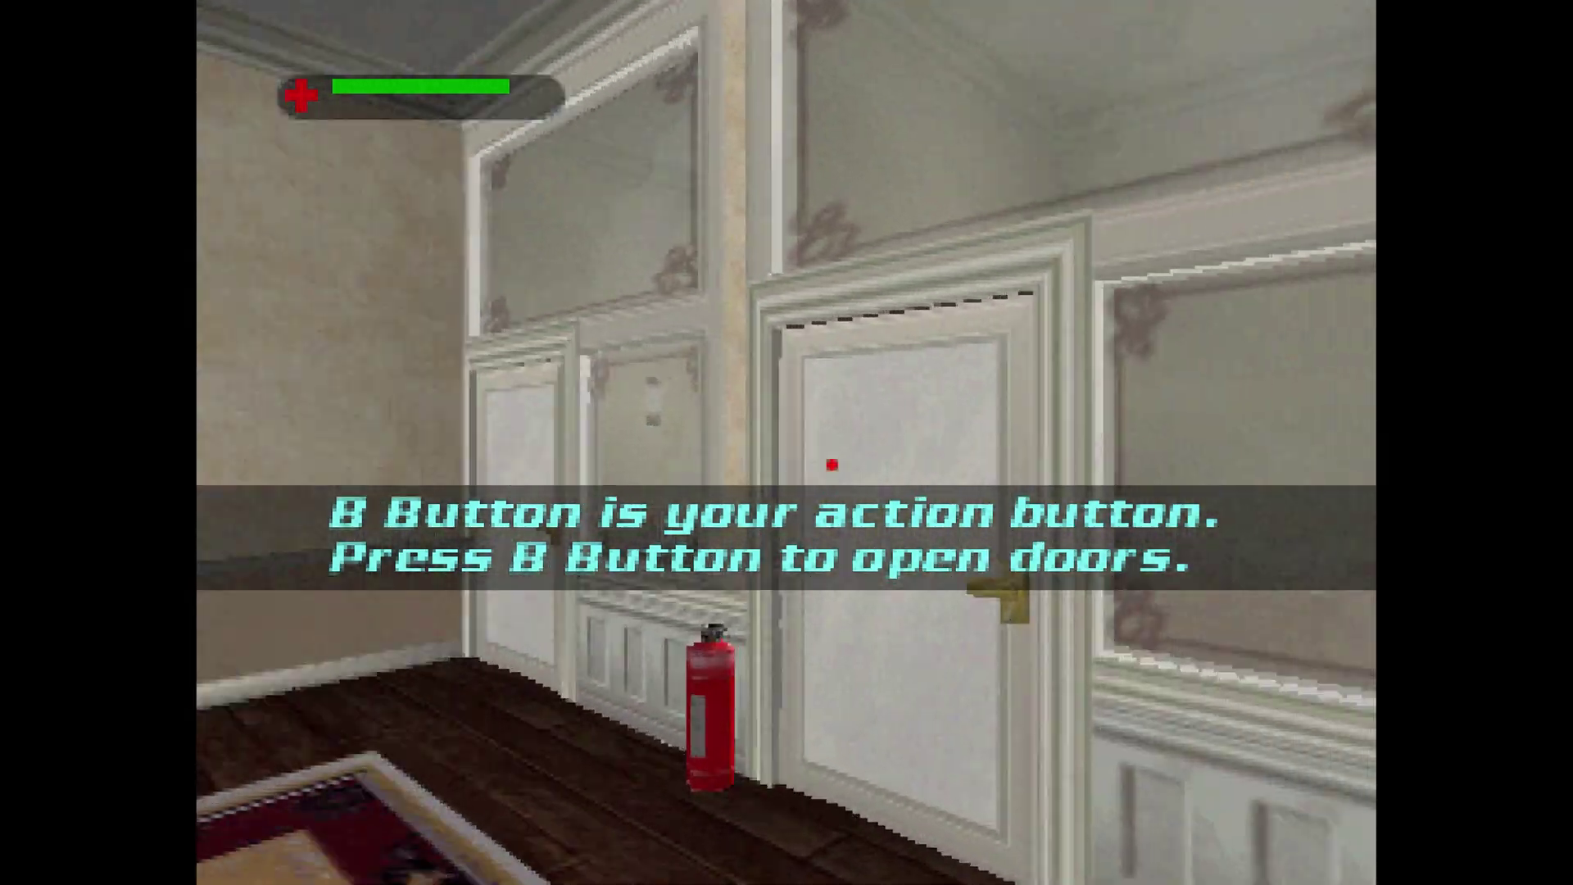
pyautogui.press('x')
pyautogui.press('Up')
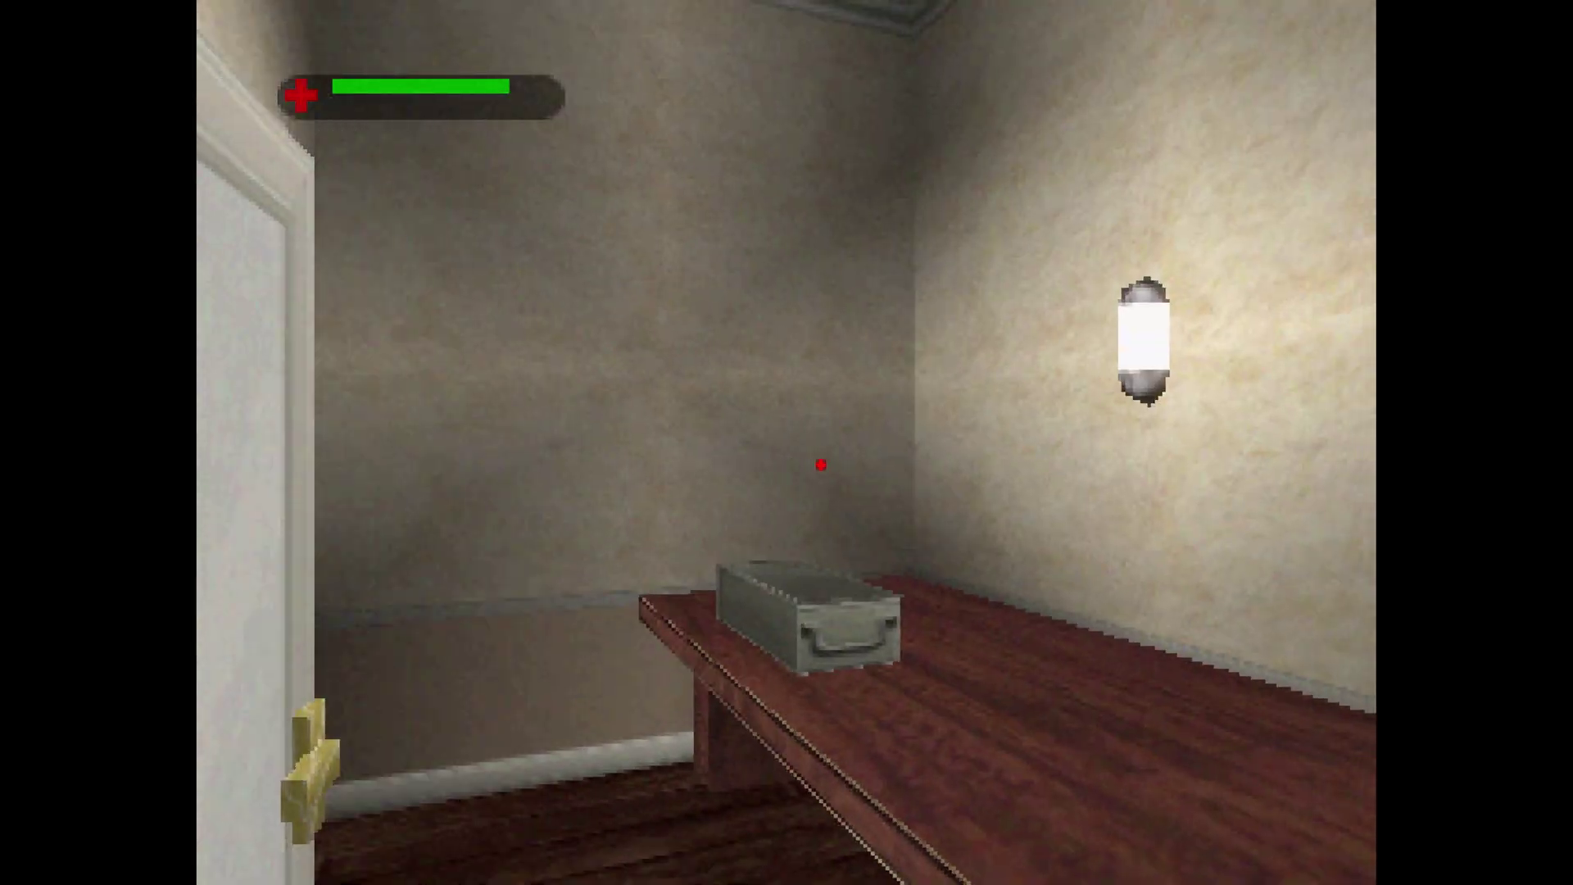
pyautogui.press('Up')
pyautogui.press('x')
pyautogui.press('Left')
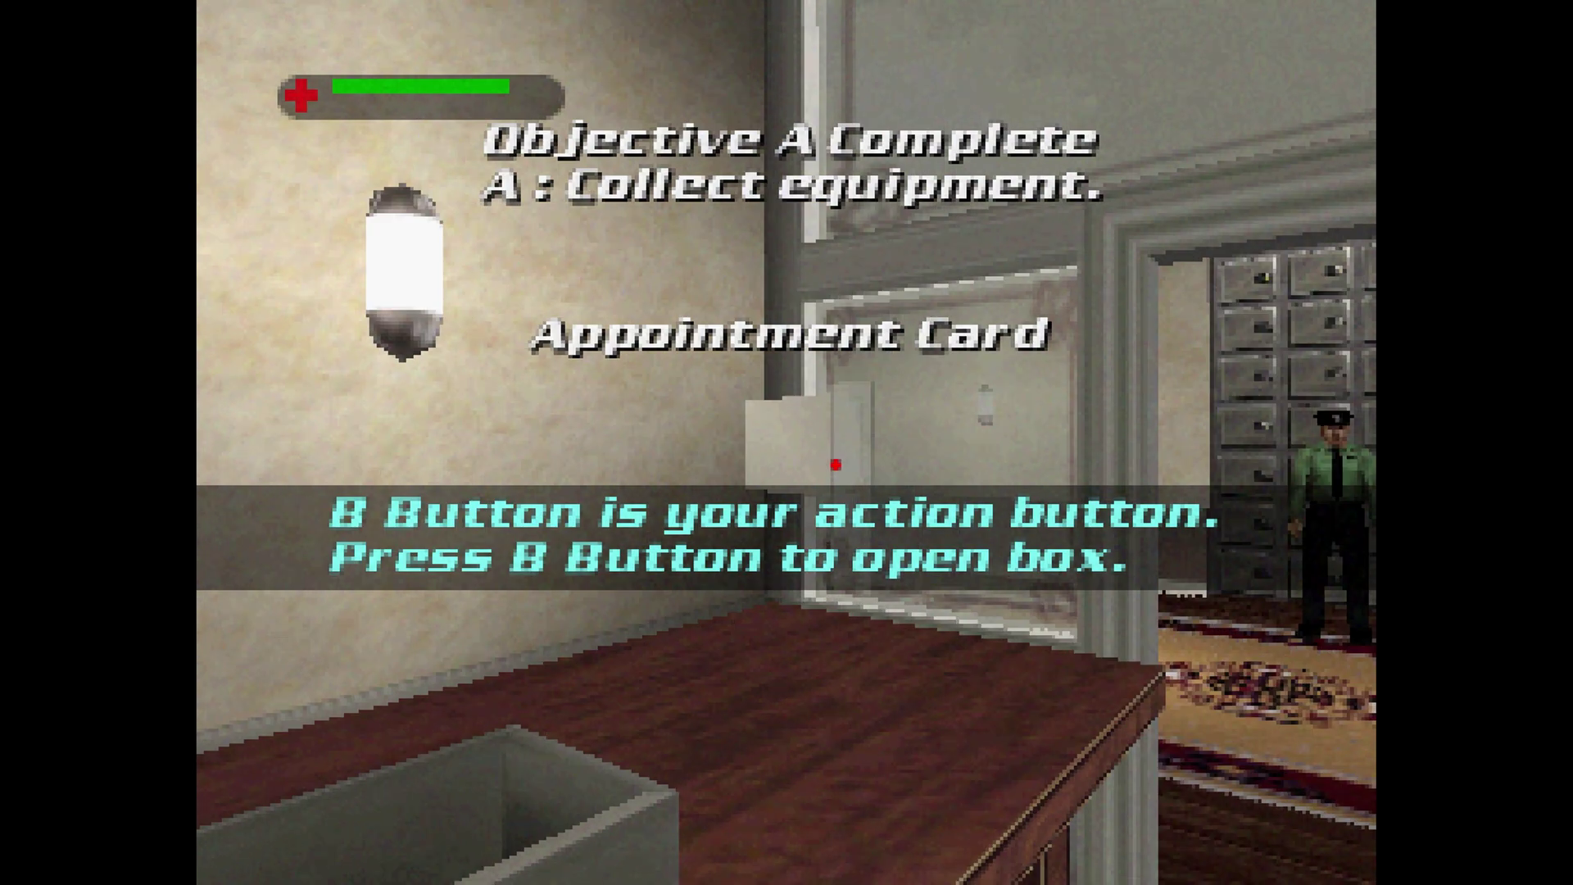
pyautogui.press('Up')
pyautogui.press('Right')
# Leave the game and open the Manual Scan settings for importing content
pyautogui.press('F1')
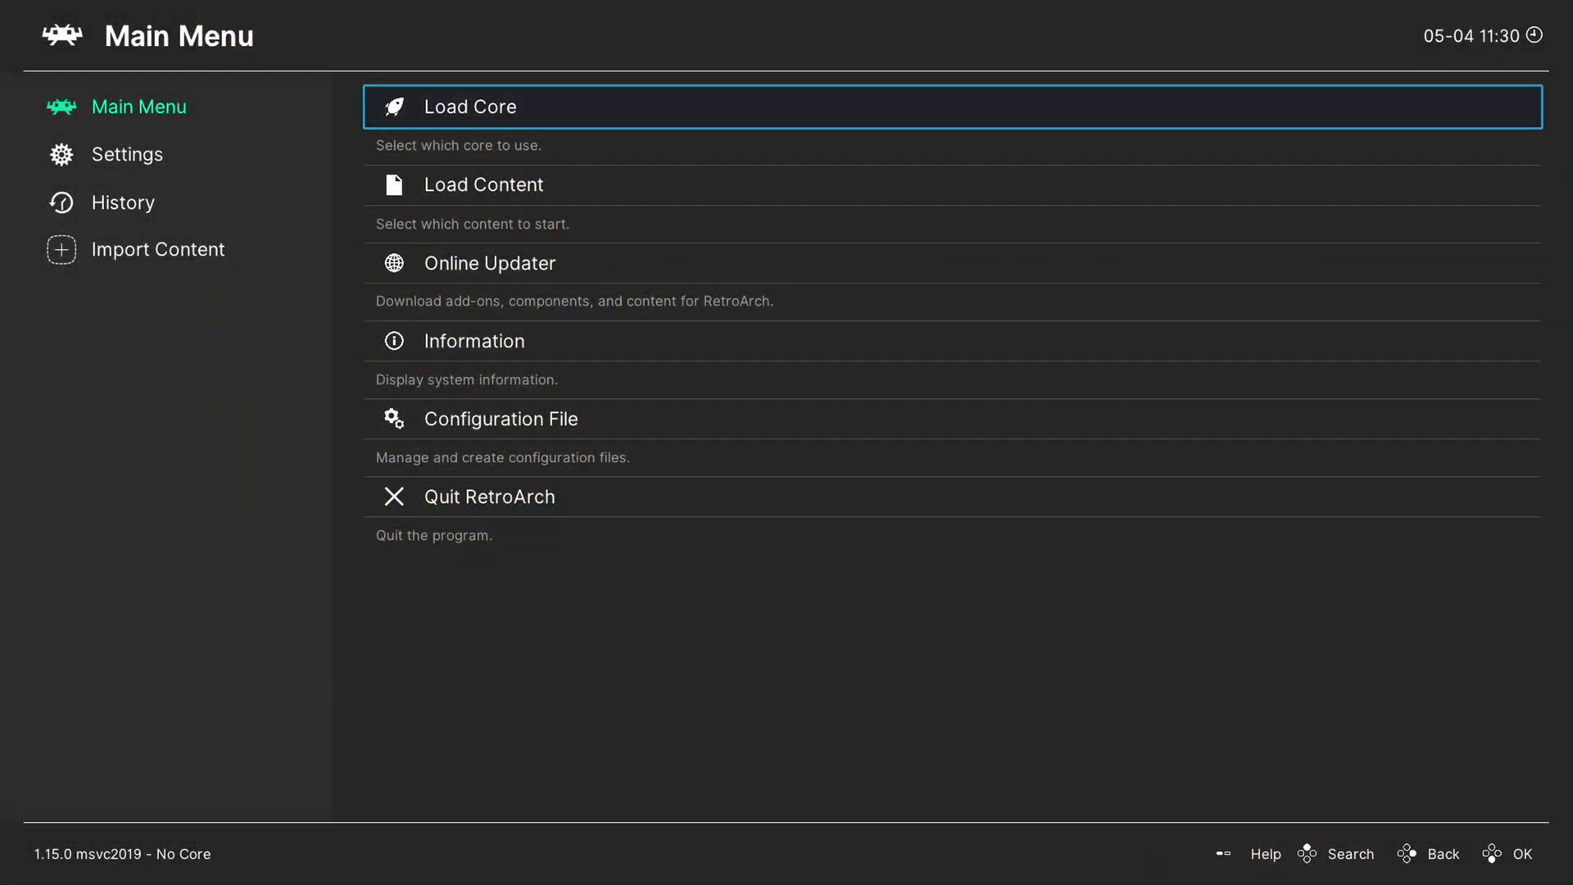
pyautogui.press('Left')
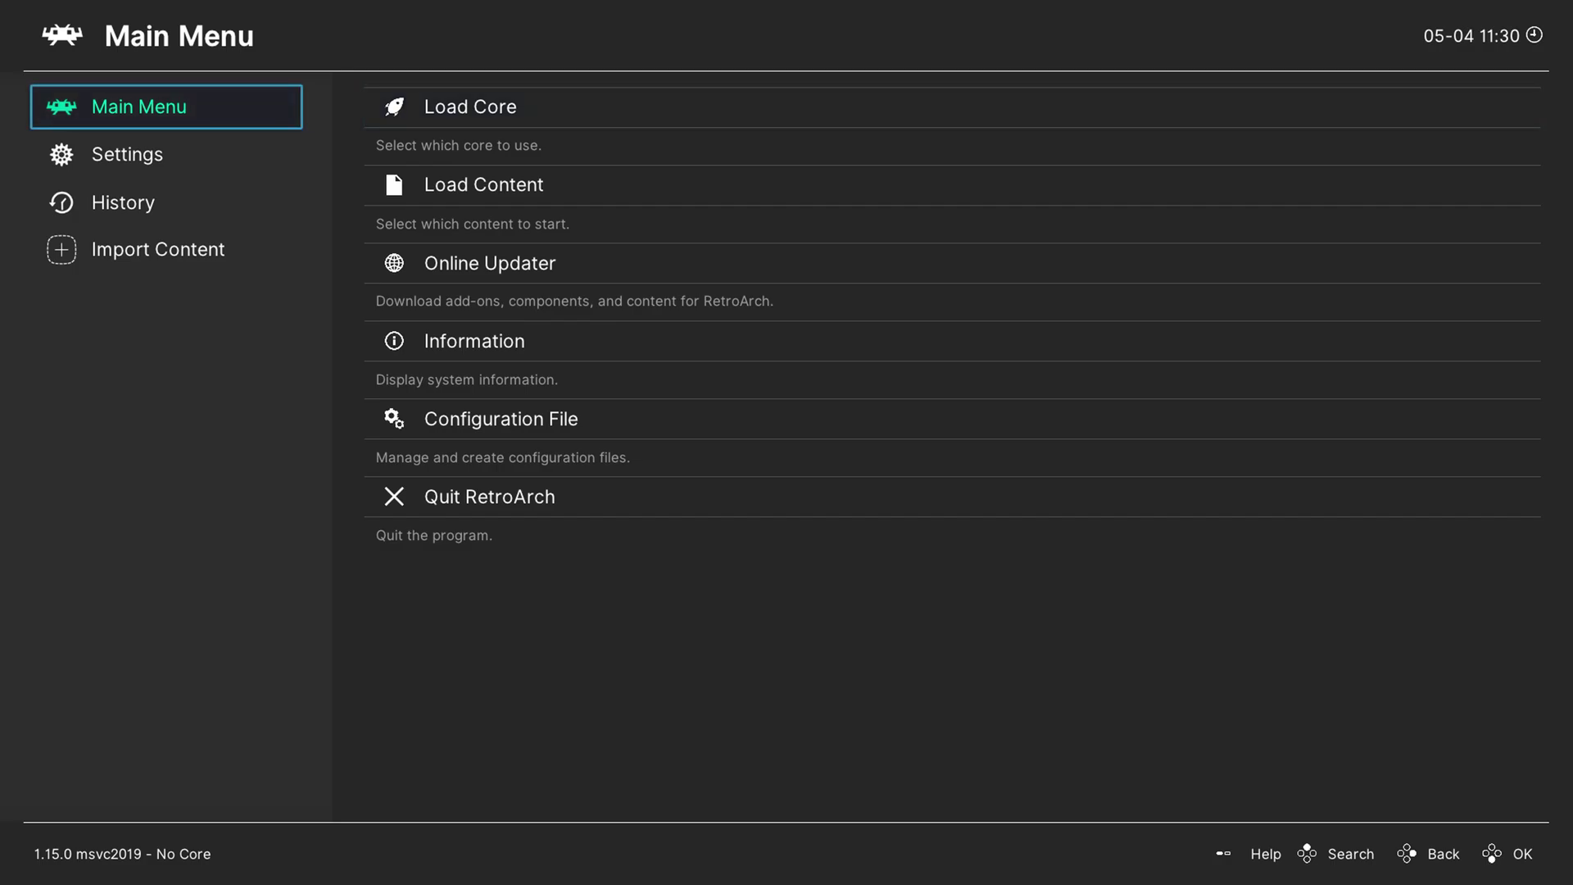
pyautogui.press('Down')
pyautogui.press('Down')
pyautogui.press('Down')
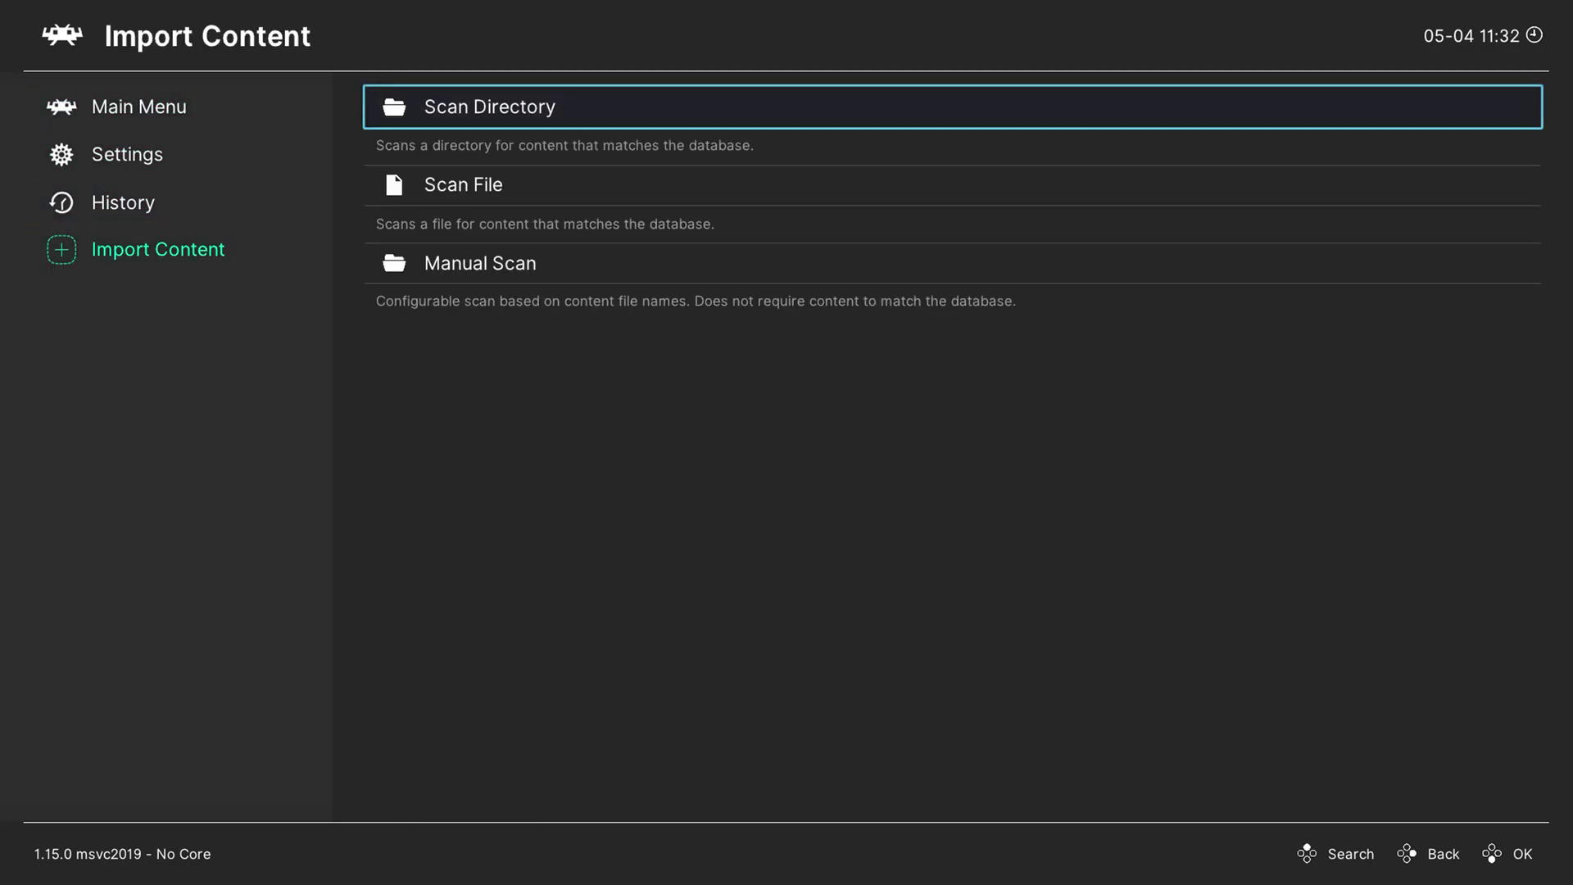
pyautogui.press('Down')
pyautogui.press('Down')
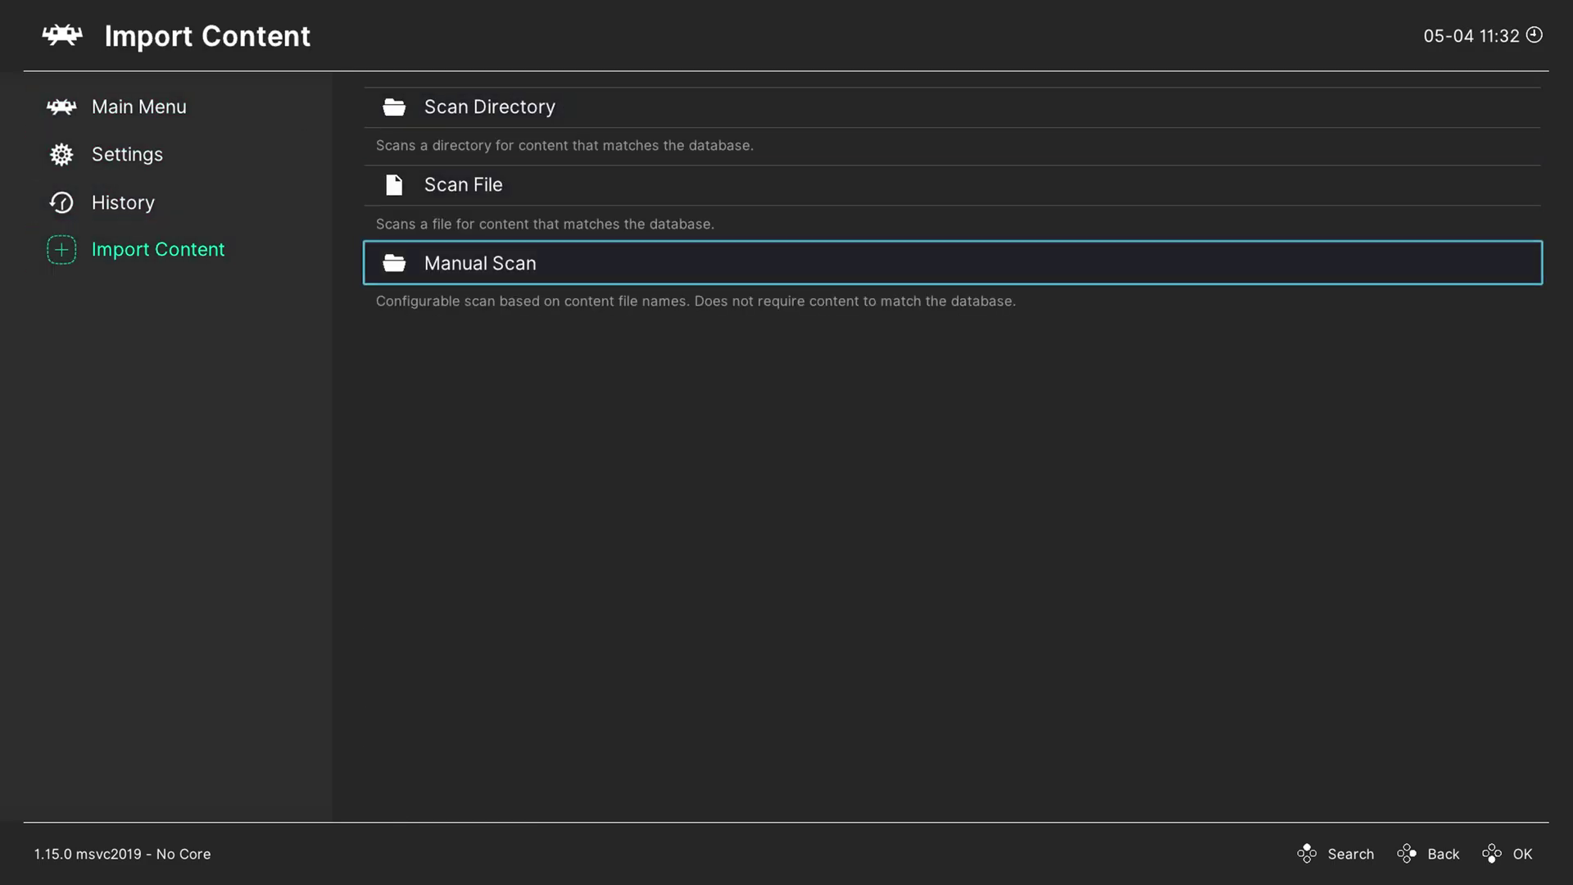
pyautogui.press('Return')
# Set the manual scan's content directory to E:\Games\N64 Games
pyautogui.press('Return')
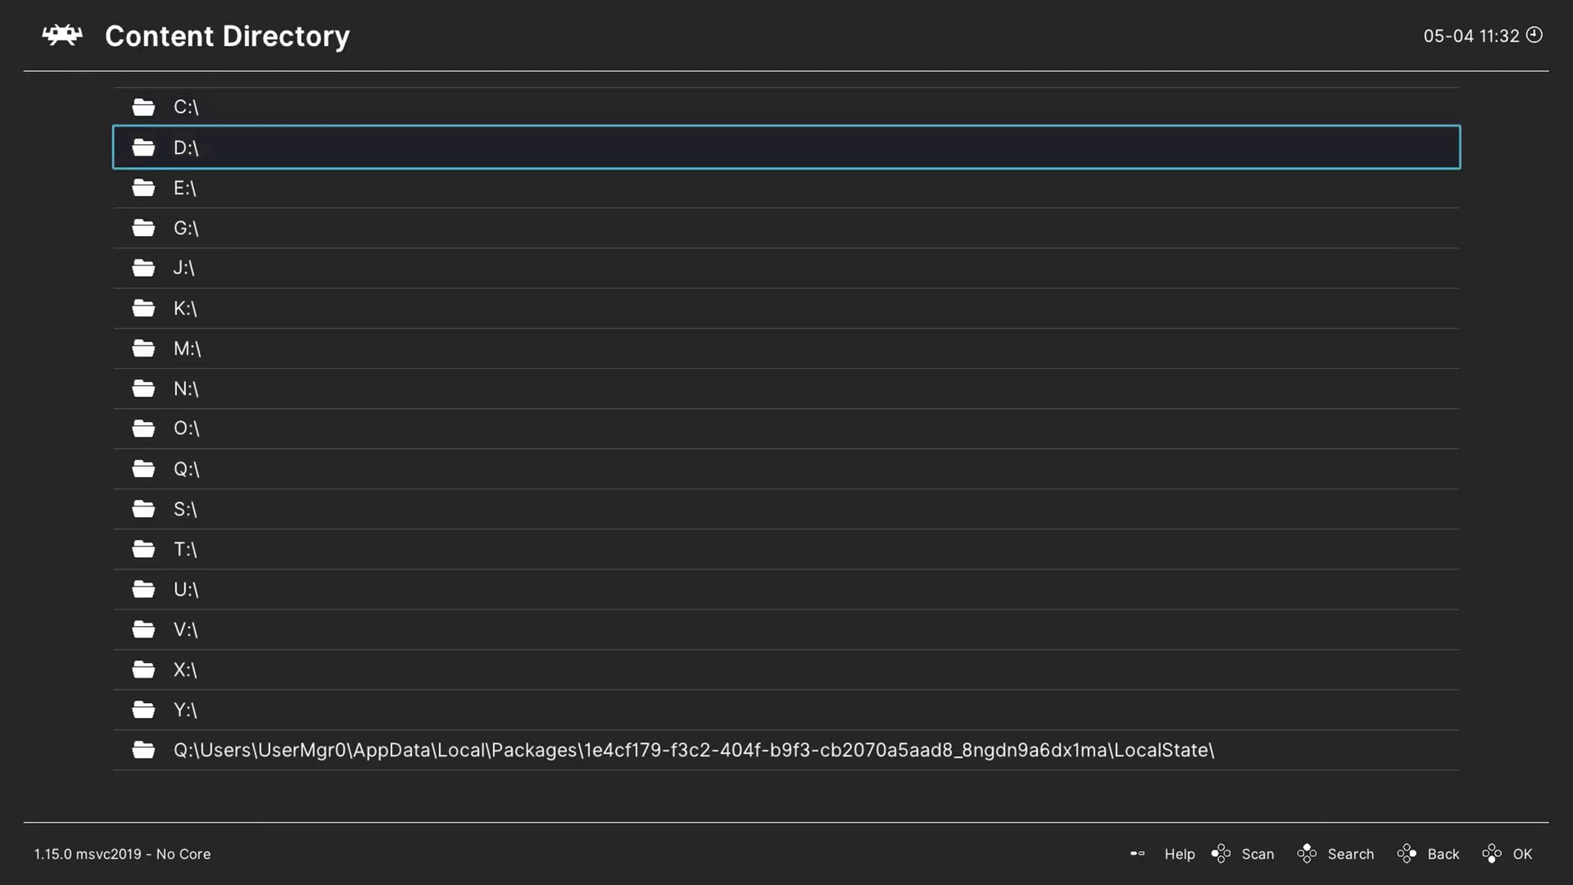
pyautogui.press('Down')
pyautogui.press('Return')
pyautogui.press('Down')
pyautogui.press('Down')
pyautogui.press('Return')
pyautogui.press('Down')
pyautogui.press('Down')
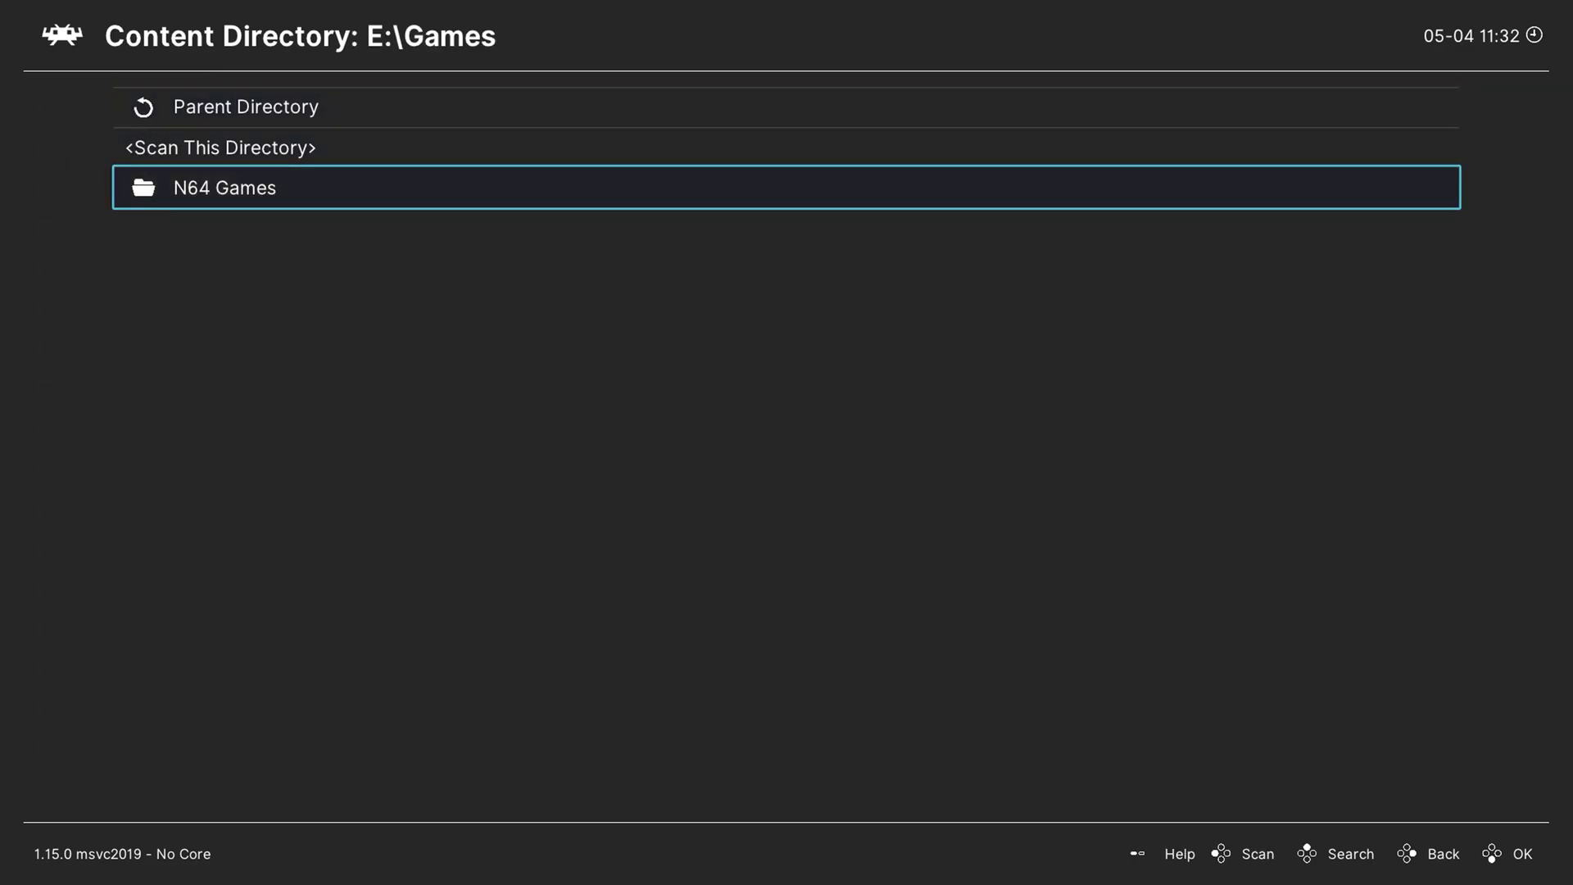
pyautogui.press('Return')
pyautogui.press('Down')
pyautogui.press('Return')
# Set the manual scan's system name option to <Custom>
pyautogui.press('Down')
pyautogui.press('Return')
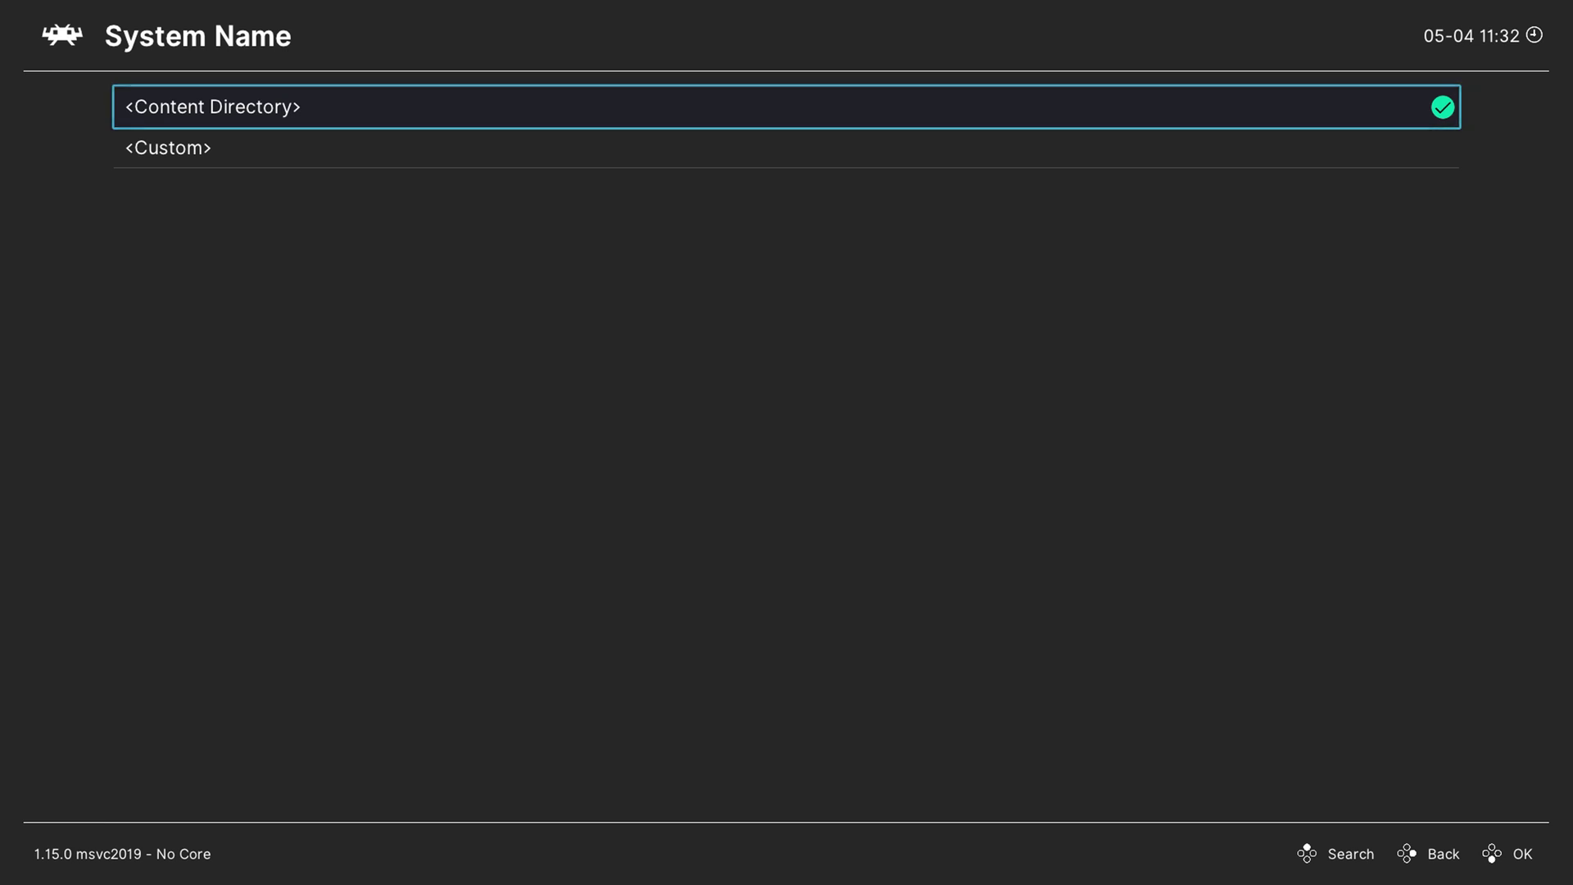
pyautogui.press('Down')
pyautogui.press('Return')
# Enter Nintendo - Nintendo 64 as the custom system name for the scanned content
pyautogui.press('Down')
pyautogui.press('Return')
pyautogui.press('Down')
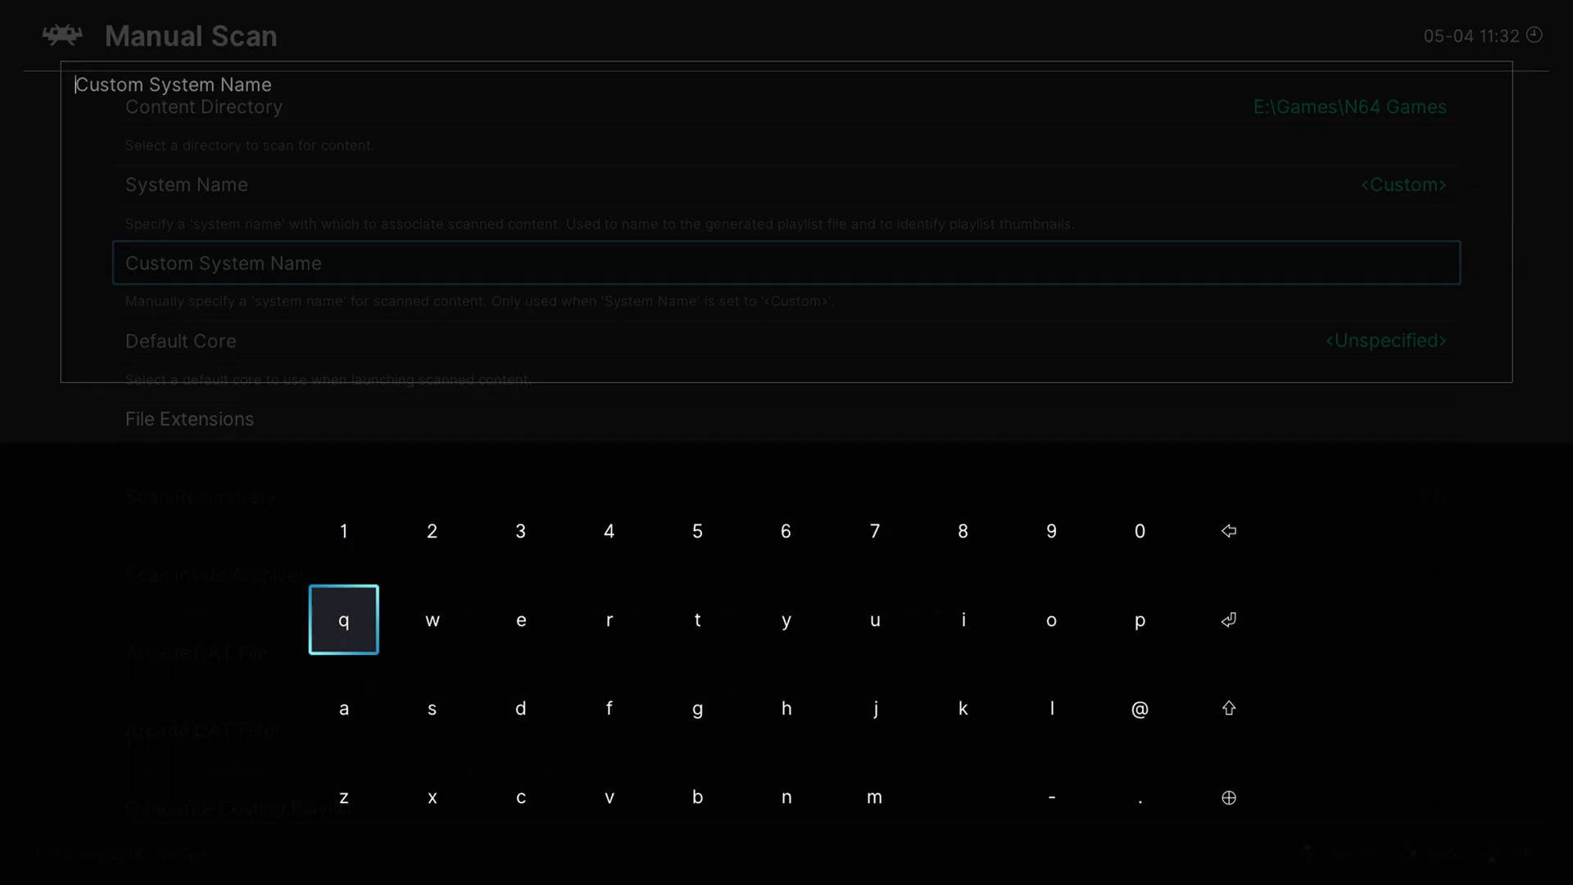
pyautogui.press('Down')
pyautogui.press('Up')
pyautogui.press('Left')
pyautogui.press('Down')
pyautogui.press('Return')
pyautogui.press('Left')
pyautogui.press('Left')
pyautogui.press('Left')
pyautogui.press('Left')
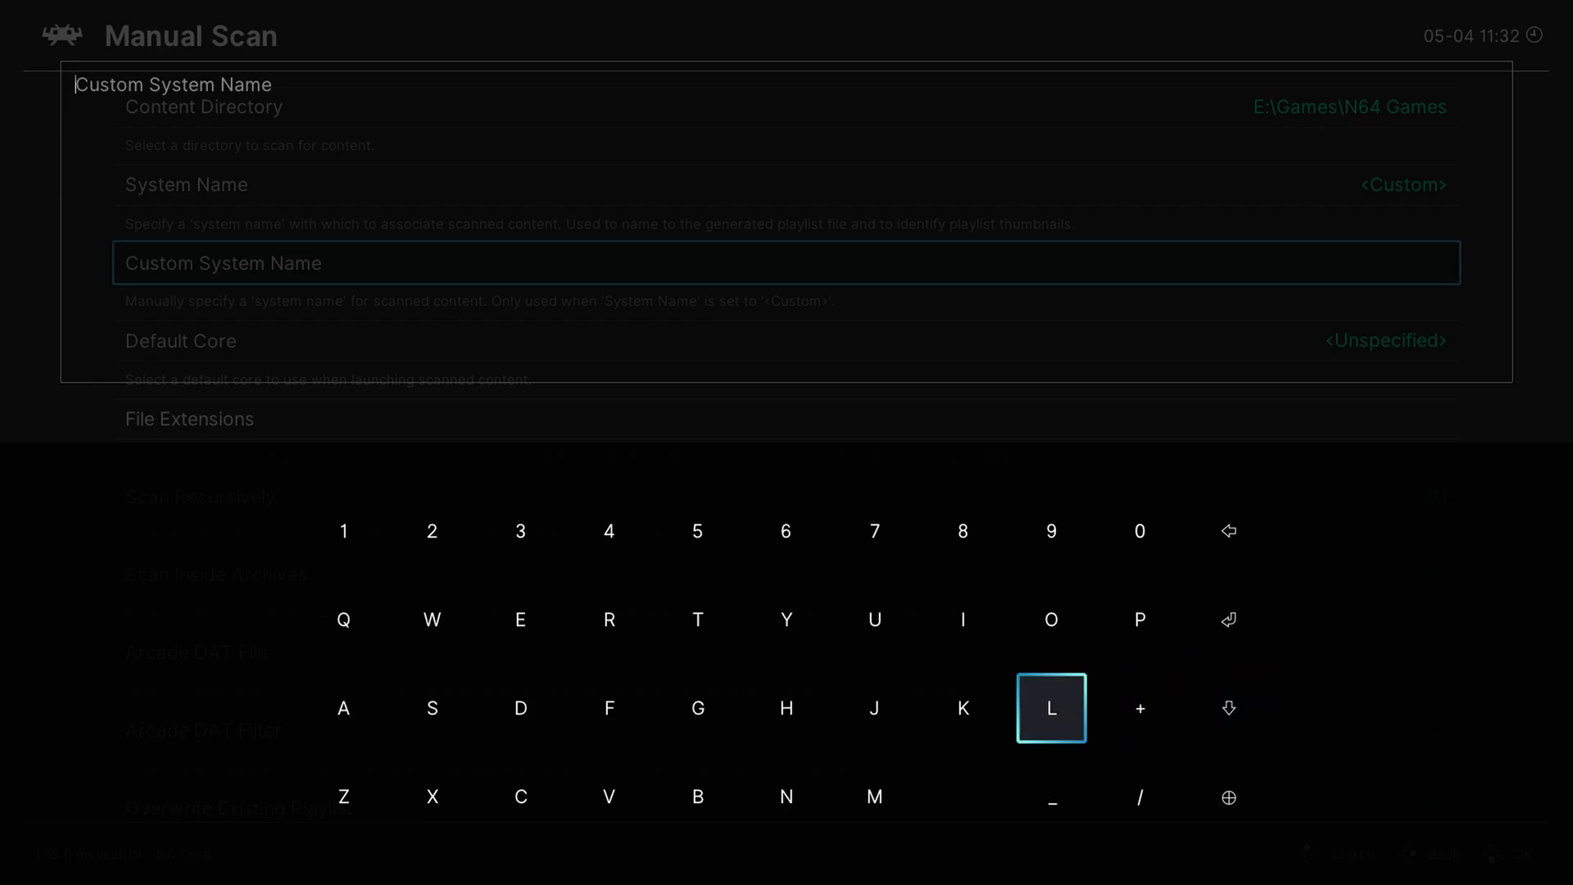
pyautogui.press('Down')
pyautogui.press('Return')
pyautogui.press('Up')
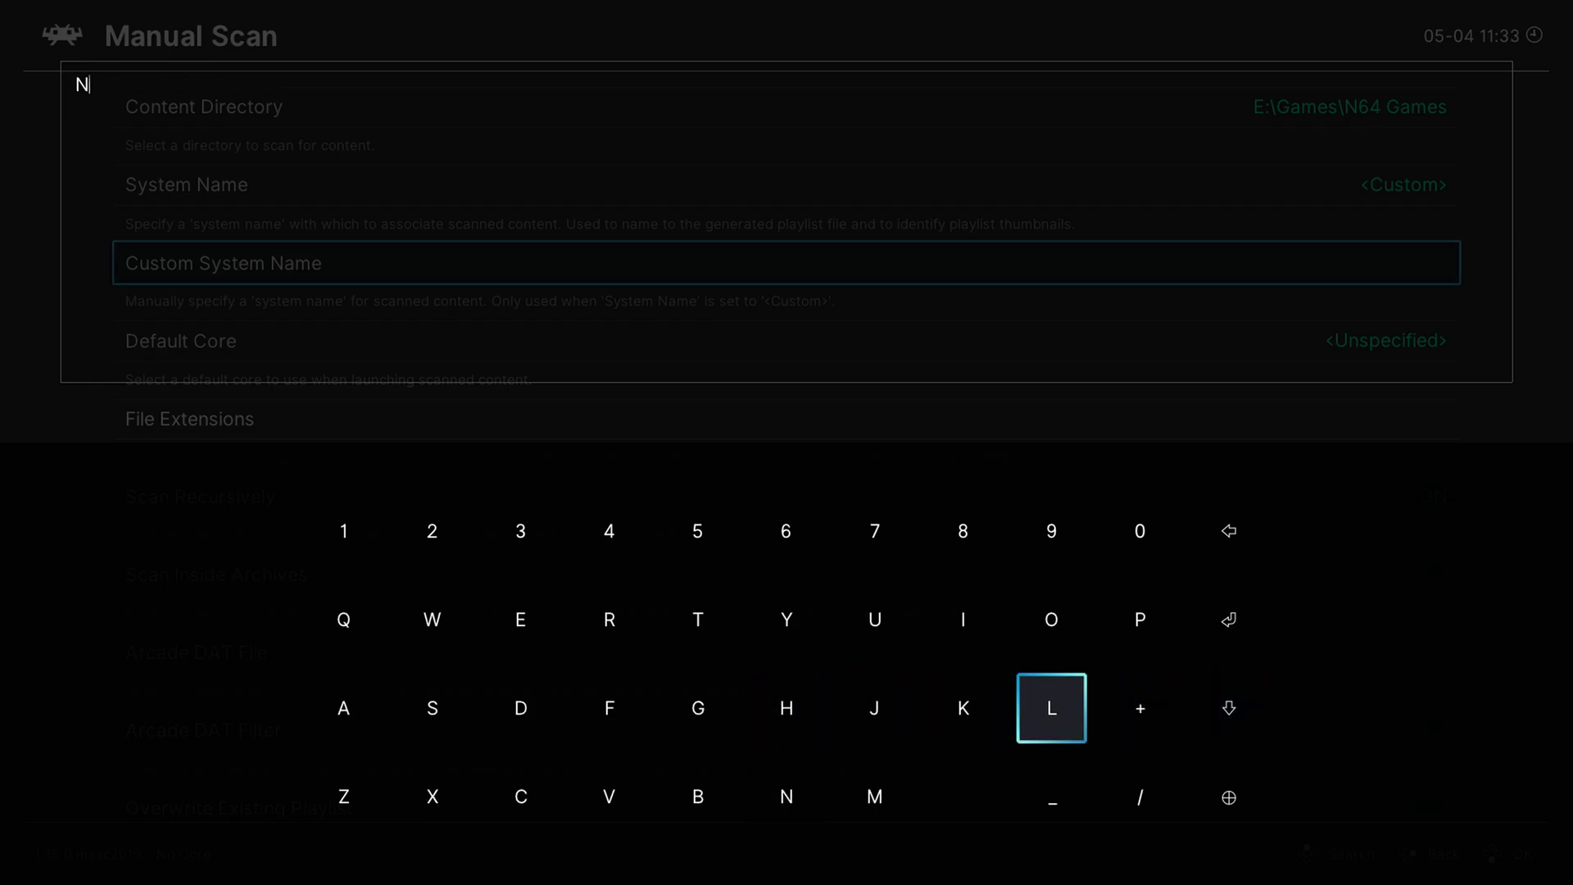
pyautogui.write('intendo - ')
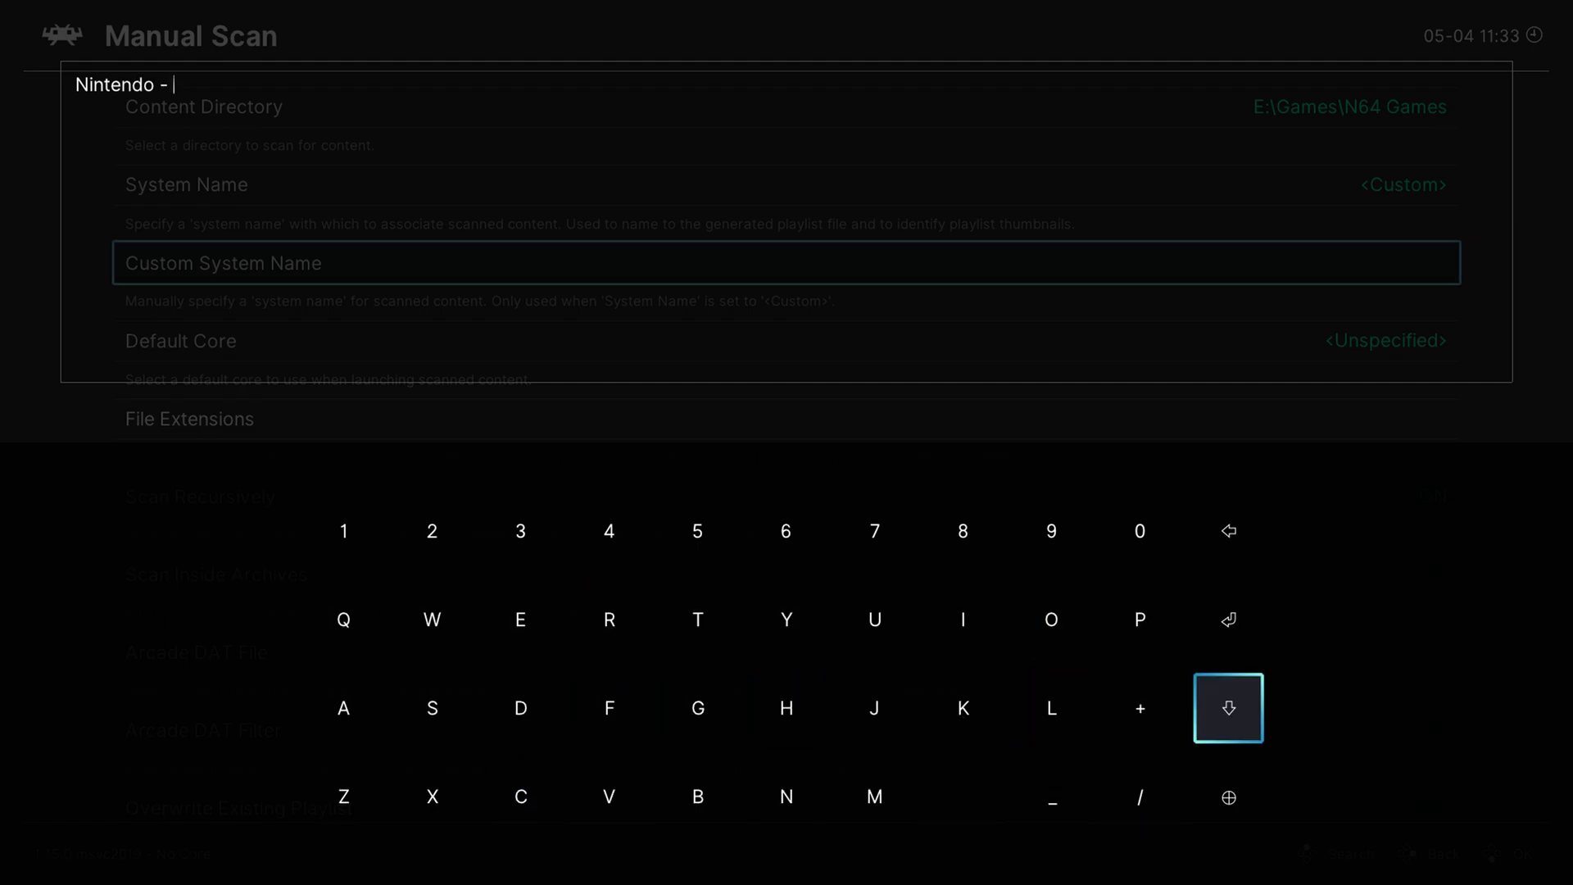
pyautogui.write('Nintendo 6')
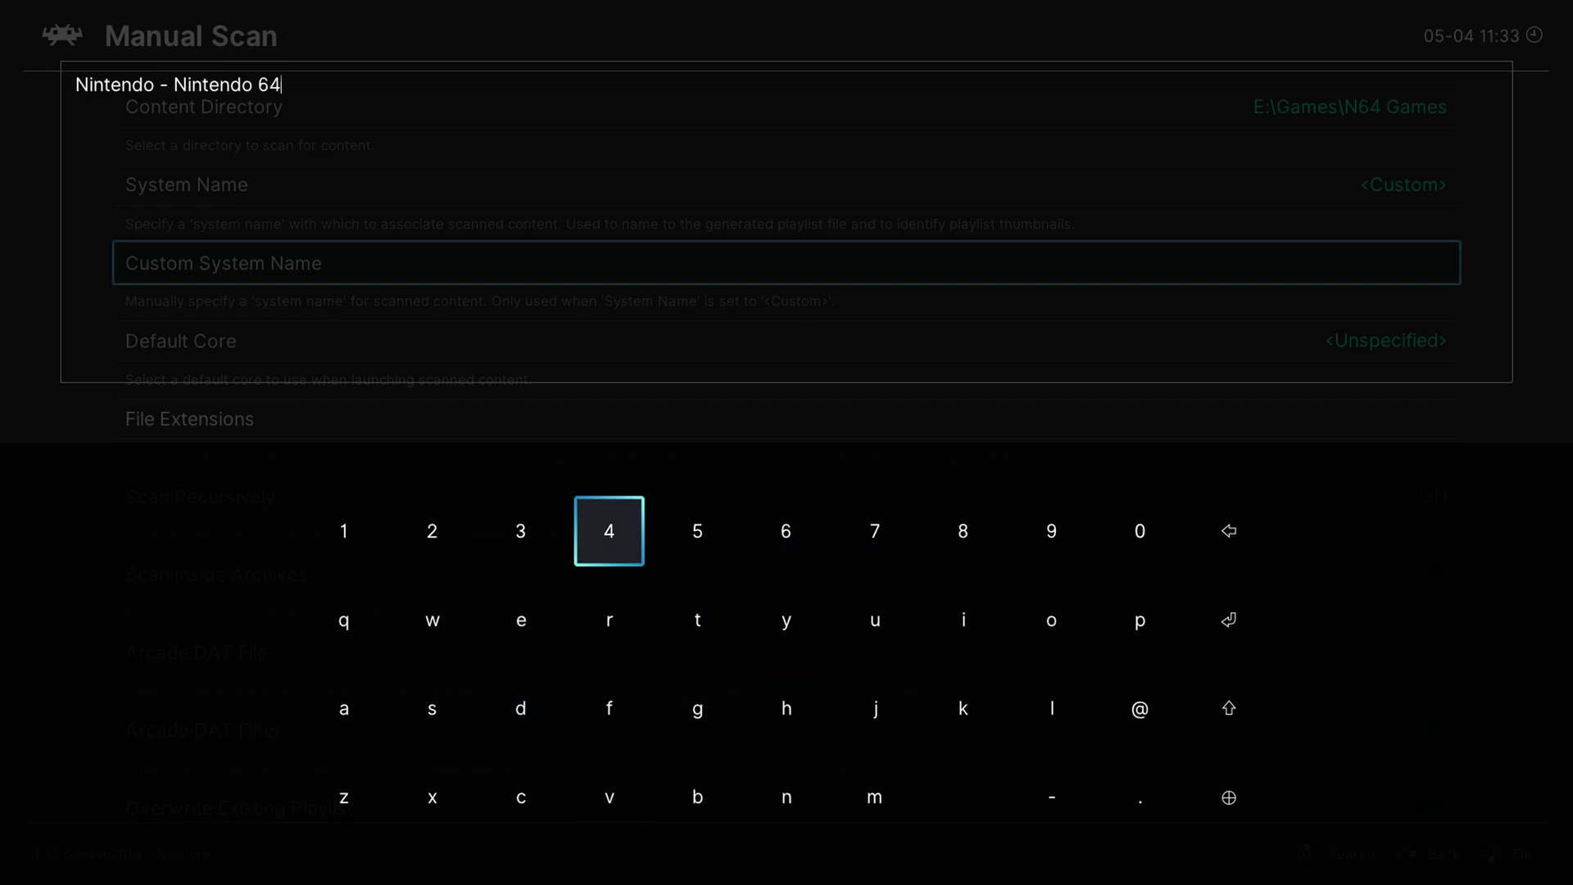
pyautogui.write('4')
pyautogui.press('Return')
# Set the default core for the scanned content to Nintendo - Nintendo 64 (Mupen64Plus-Next)
pyautogui.press('Down')
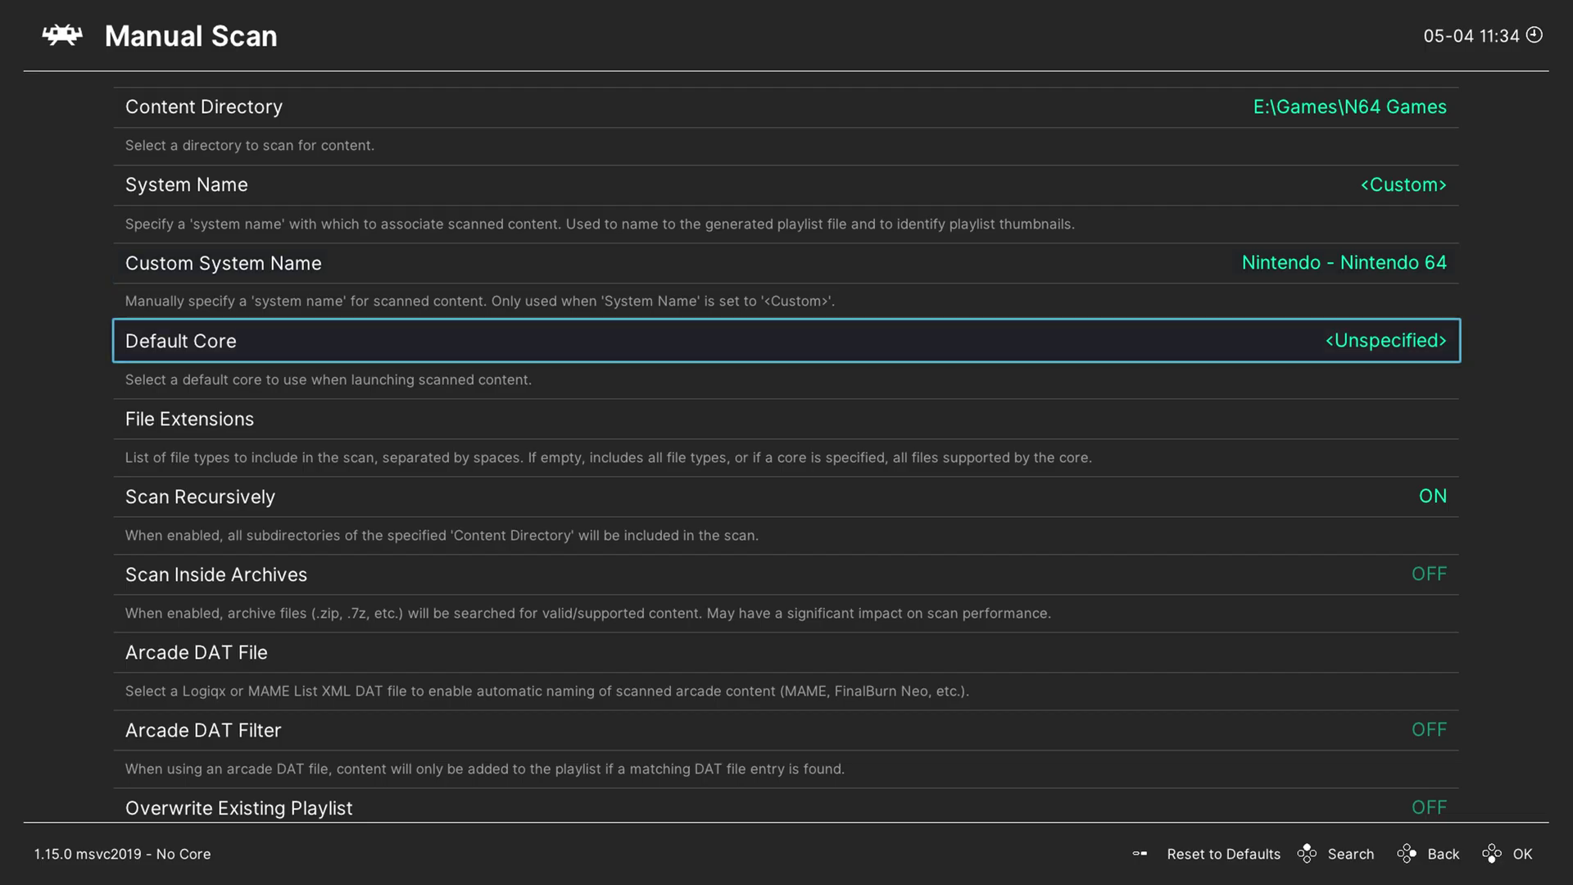
pyautogui.press('Return')
pyautogui.press('Down')
pyautogui.press('Down')
pyautogui.press('Down')
pyautogui.press('Down')
pyautogui.press('Down')
pyautogui.press('Down')
pyautogui.press('Down')
pyautogui.press('Down')
pyautogui.press('Down')
pyautogui.press('Down')
pyautogui.press('Down')
pyautogui.press('Down')
pyautogui.press('Down')
pyautogui.press('Down')
pyautogui.press('Down')
pyautogui.press('Down')
pyautogui.press('Down')
pyautogui.press('Down')
pyautogui.press('Down')
pyautogui.press('Down')
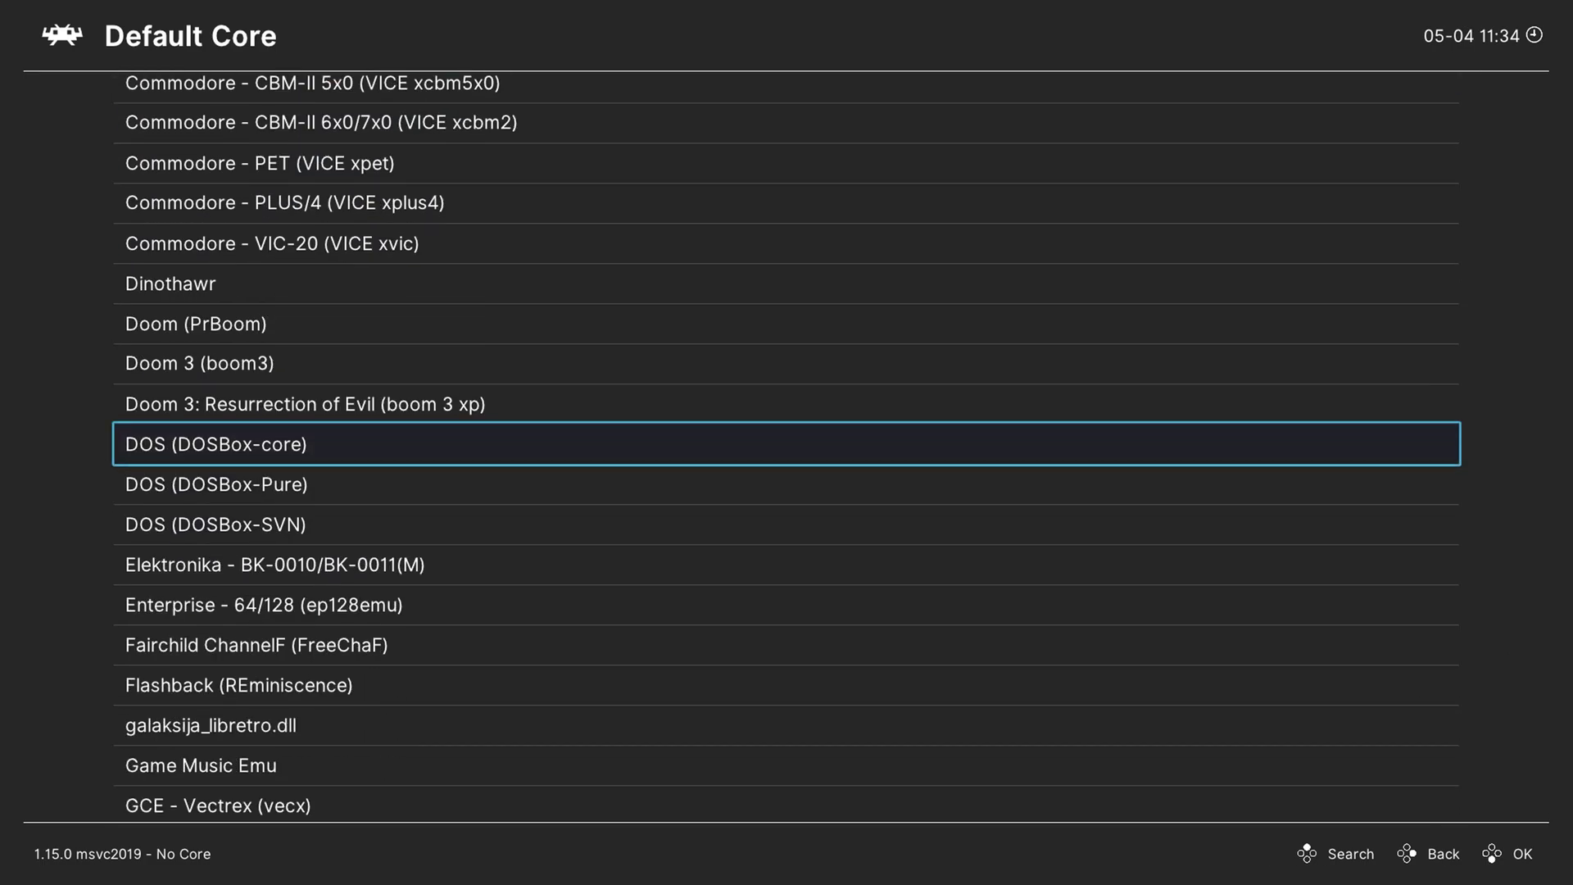
pyautogui.press('Down')
pyautogui.press('Down')
pyautogui.press('Down')
pyautogui.press('Down')
pyautogui.press('Down')
pyautogui.press('Down')
pyautogui.press('Down')
pyautogui.press('Down')
pyautogui.press('Down')
pyautogui.press('Down')
pyautogui.press('Down')
pyautogui.press('Down')
pyautogui.press('Down')
pyautogui.press('Down')
pyautogui.press('Down')
pyautogui.press('Down')
pyautogui.press('Down')
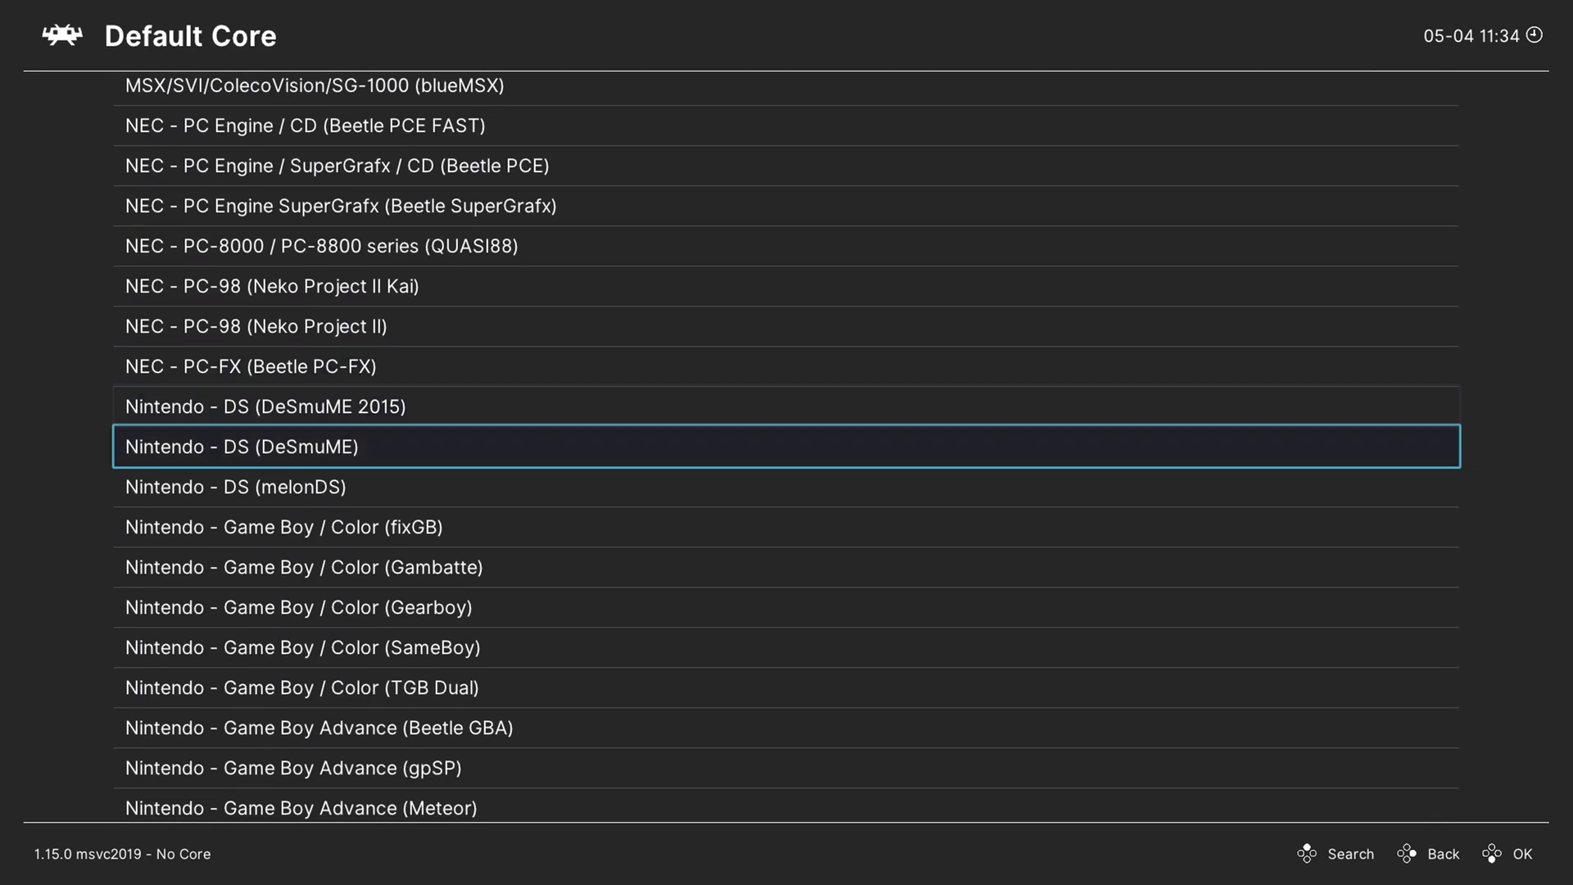
pyautogui.press('Down')
pyautogui.press('Down')
pyautogui.press('Down')
pyautogui.press('Down')
pyautogui.press('Down')
pyautogui.press('Down')
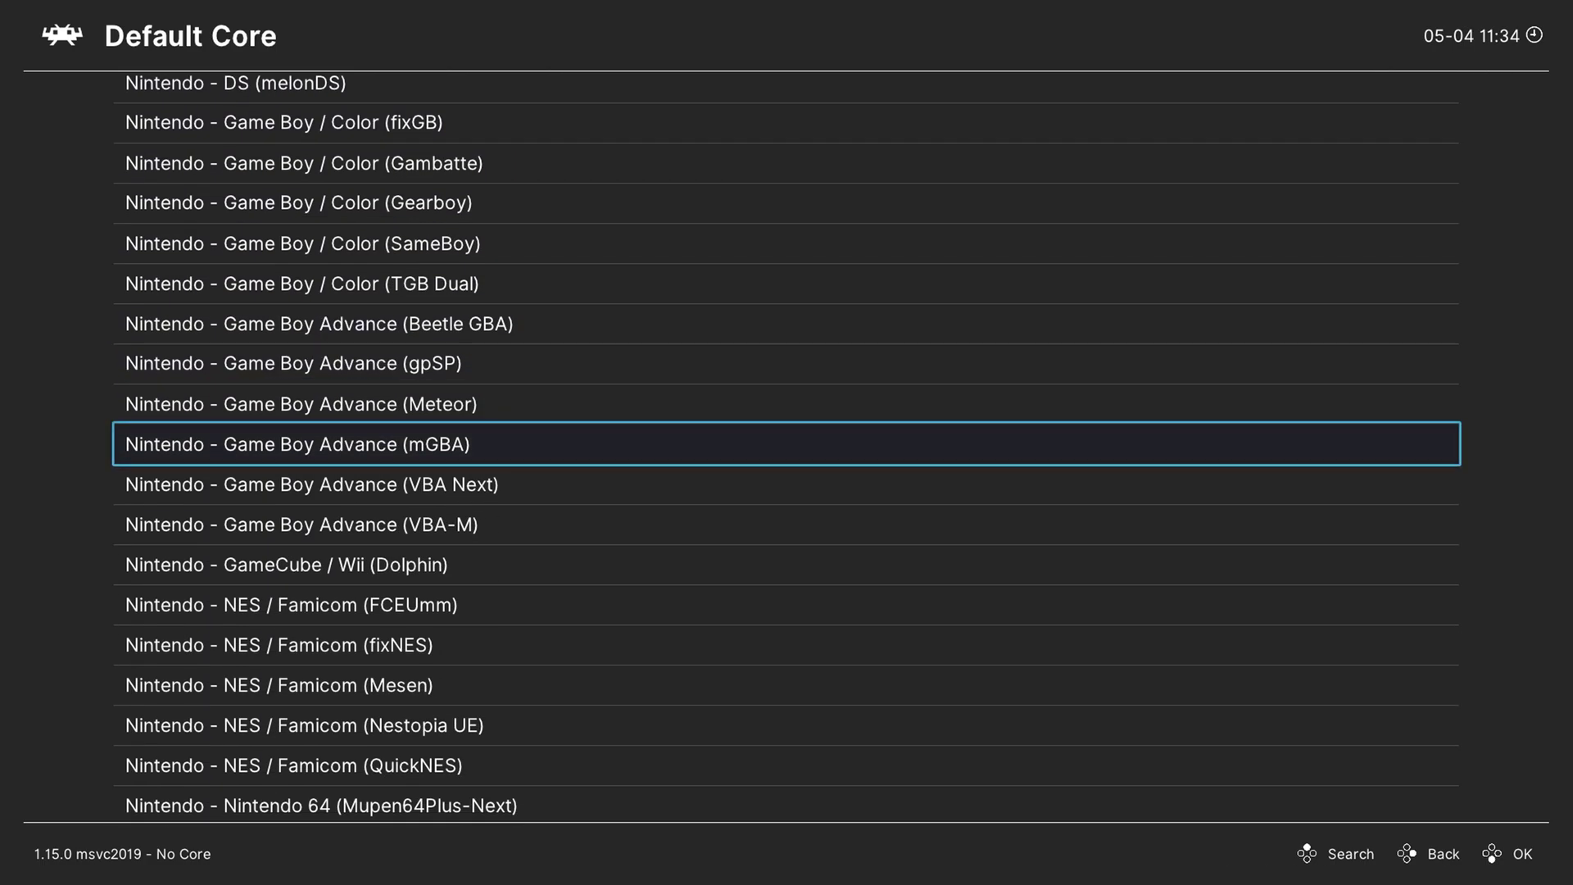
pyautogui.press('Down')
pyautogui.press('Down')
pyautogui.press('Down')
pyautogui.press('Down')
pyautogui.press('Down')
pyautogui.press('Down')
pyautogui.press('Down')
pyautogui.press('Down')
pyautogui.press('Down')
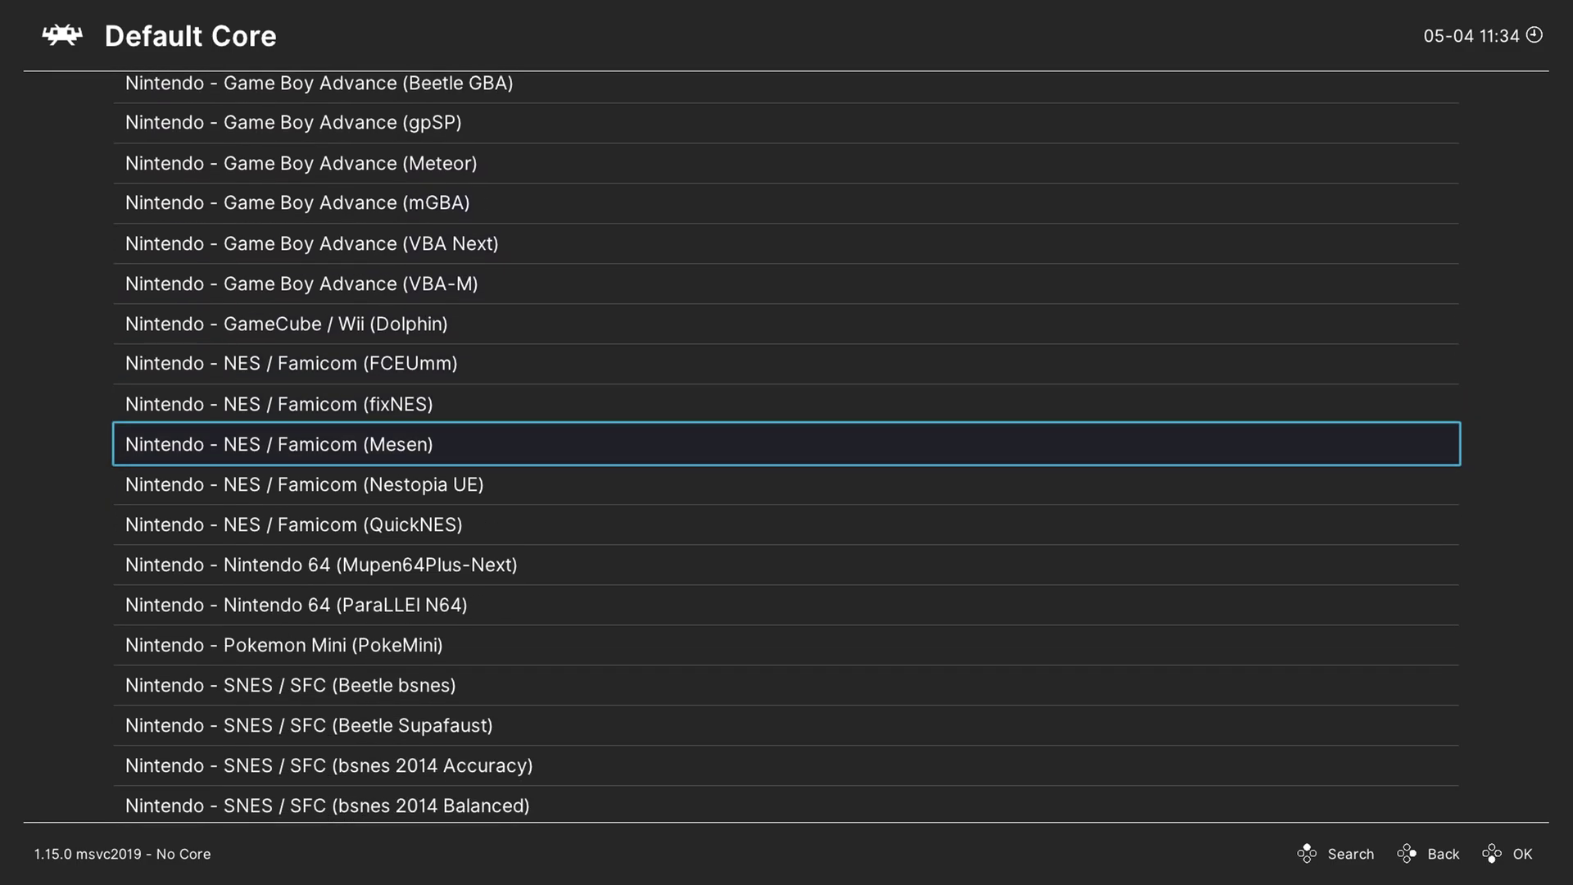
pyautogui.press('Return')
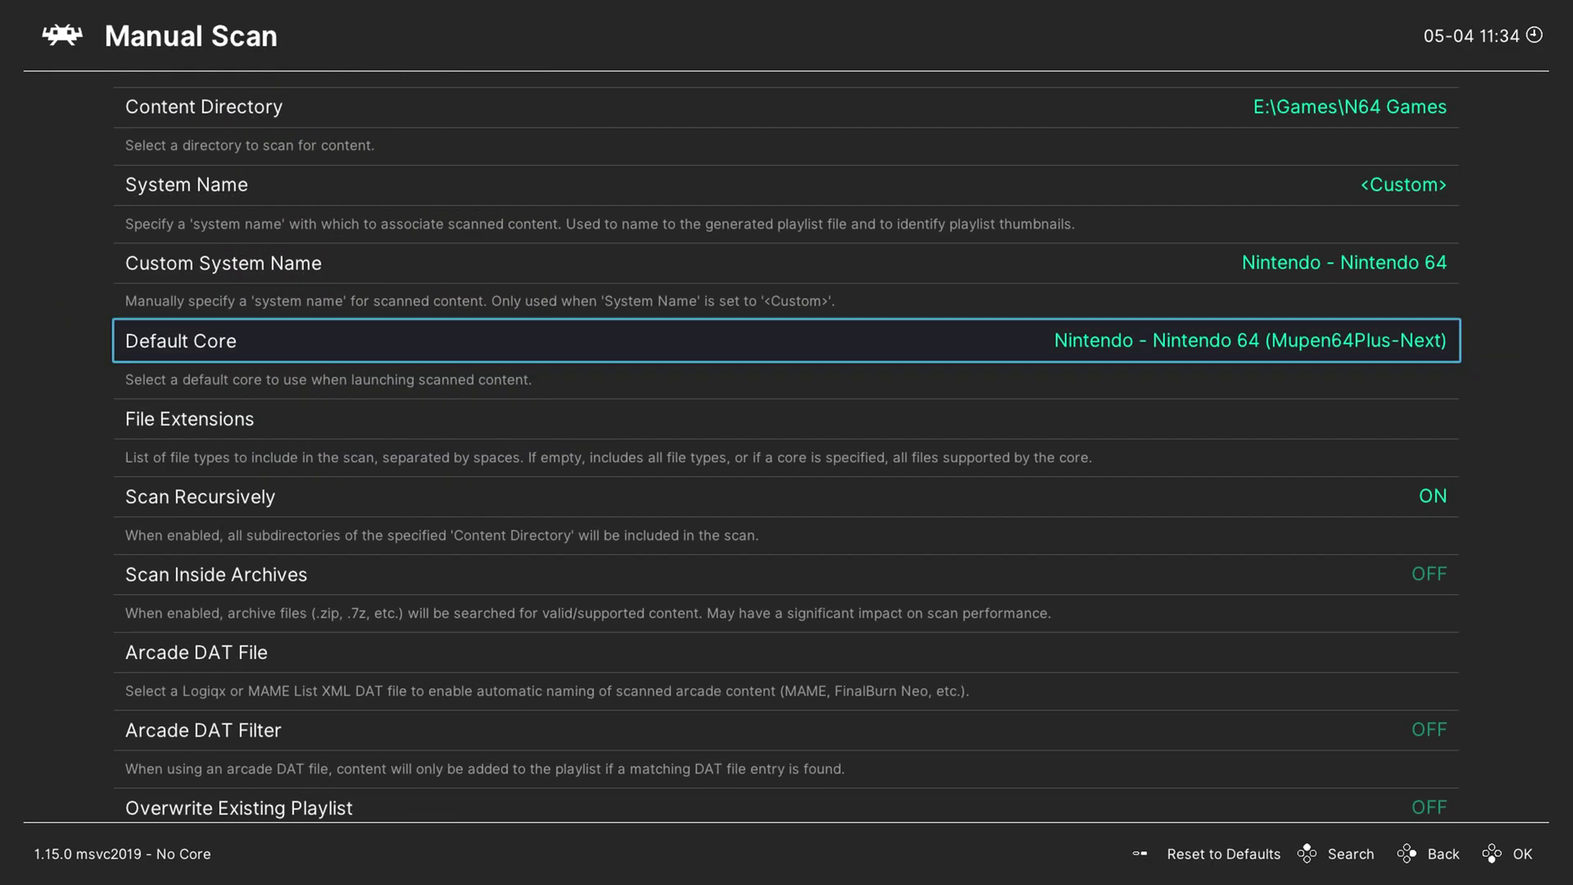
# Turn on Scan Inside Archives and start the manual scan
pyautogui.press('Down')
pyautogui.press('Down')
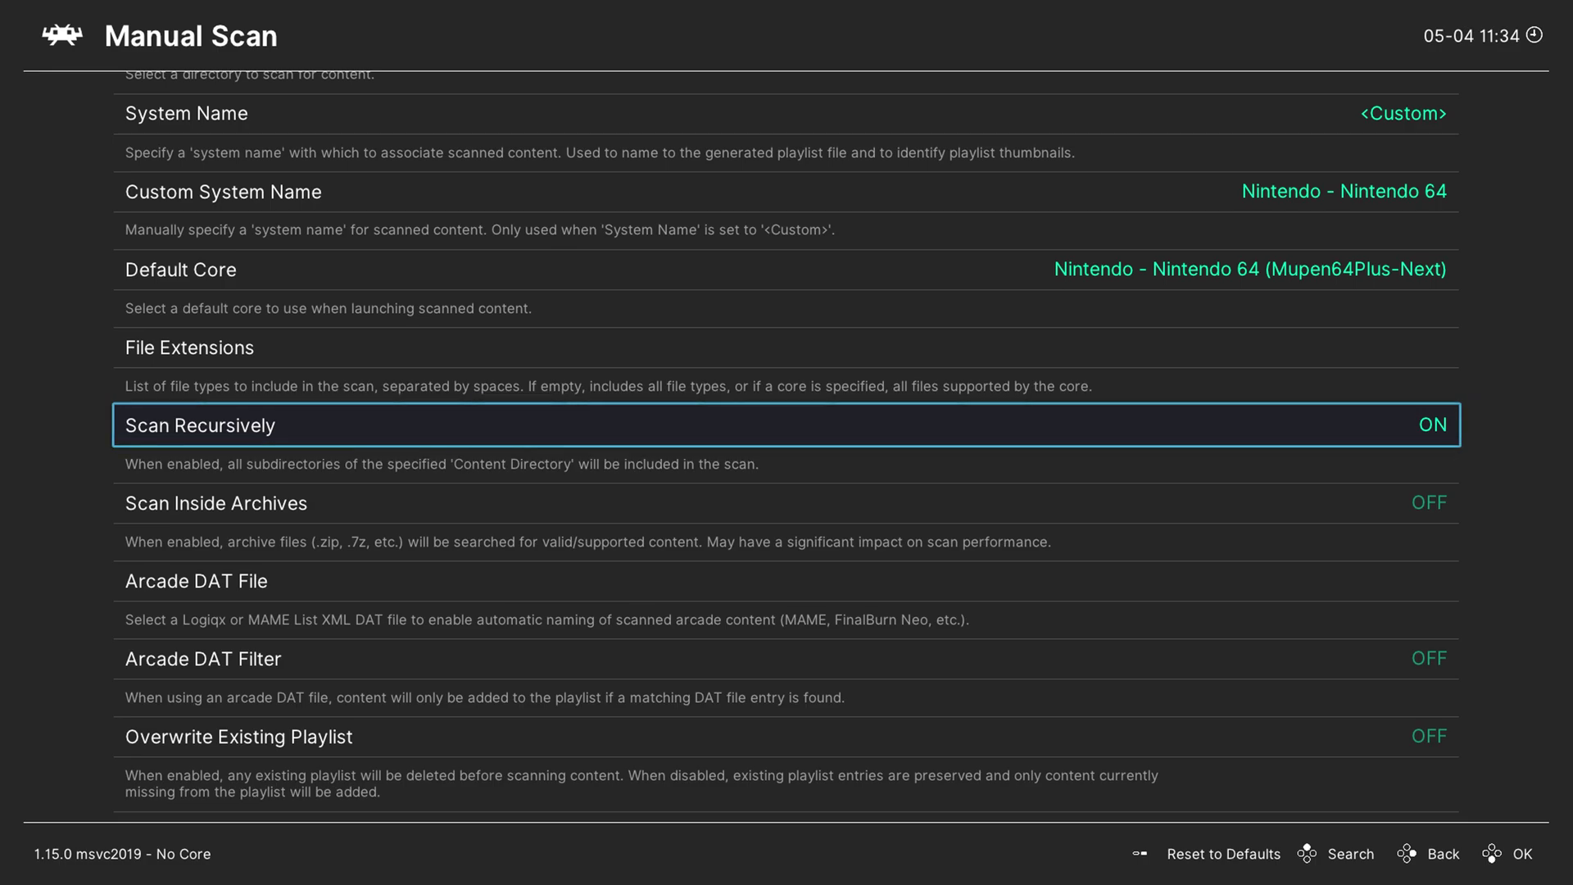
pyautogui.press('Down')
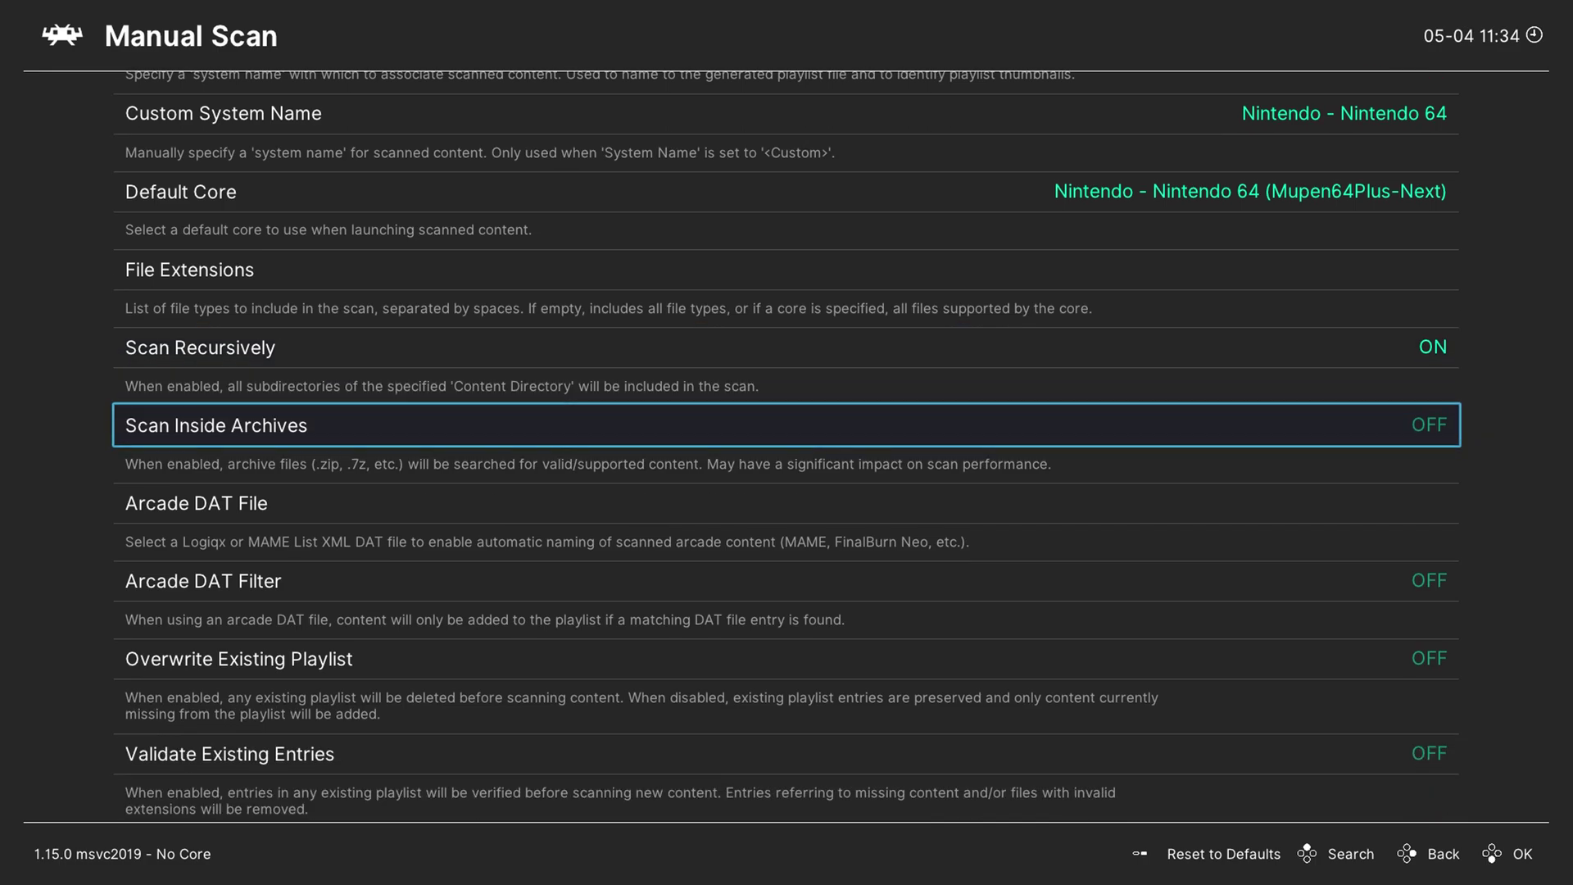
pyautogui.press('Return')
pyautogui.press('Down')
pyautogui.press('Down')
pyautogui.press('Down')
pyautogui.press('Down')
pyautogui.press('Down')
pyautogui.press('Return')
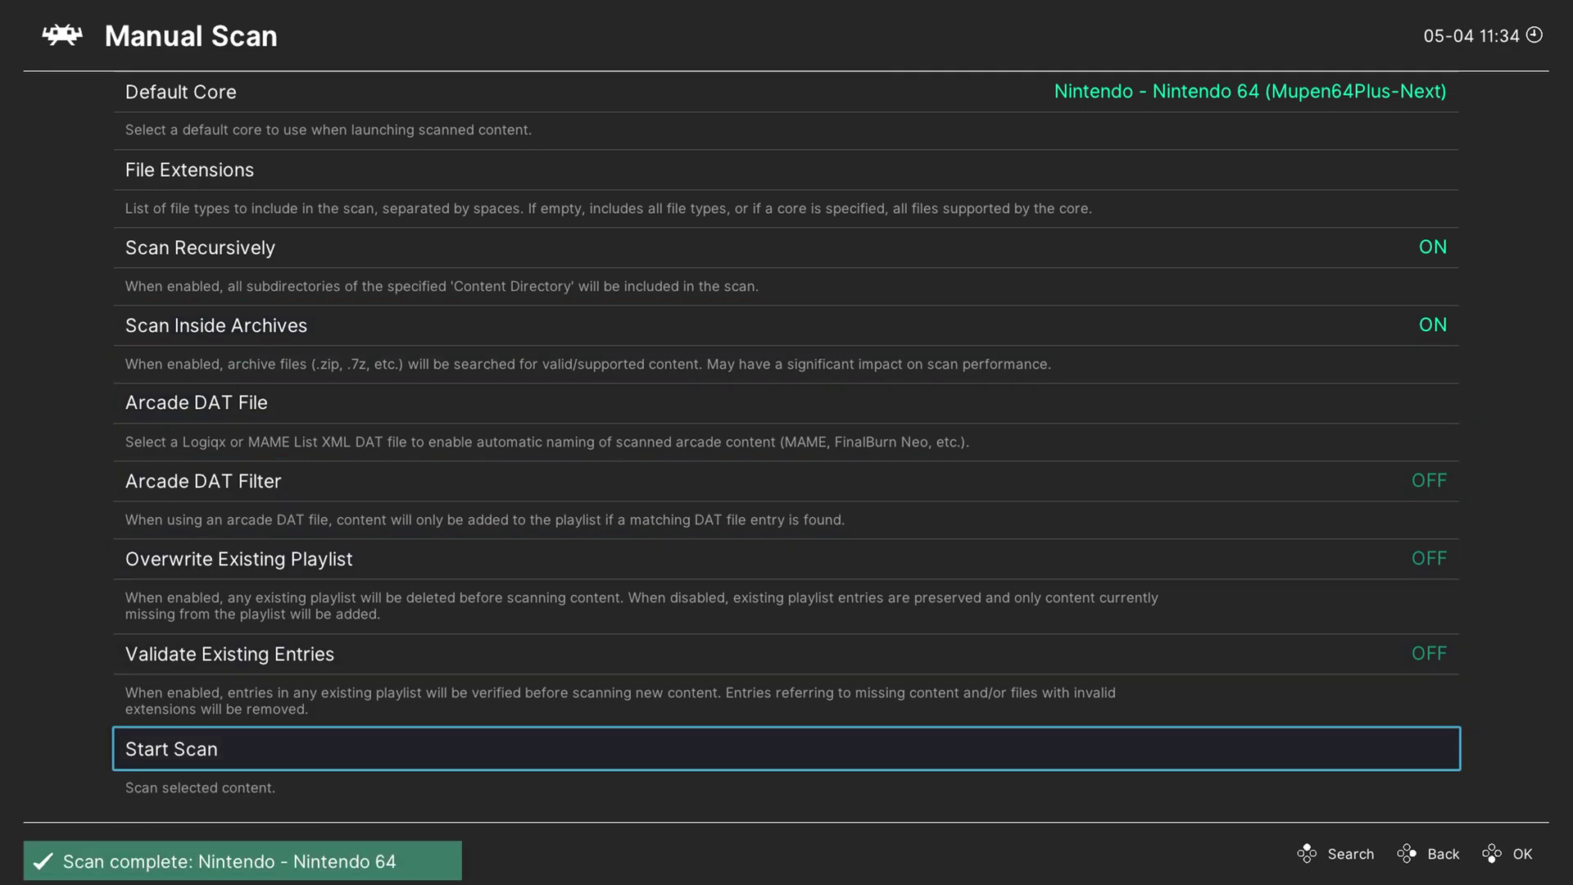
# Open the scanned Nintendo 64 playlist and look through its list of games
pyautogui.press('BackSpace')
pyautogui.press('BackSpace')
pyautogui.press('Down')
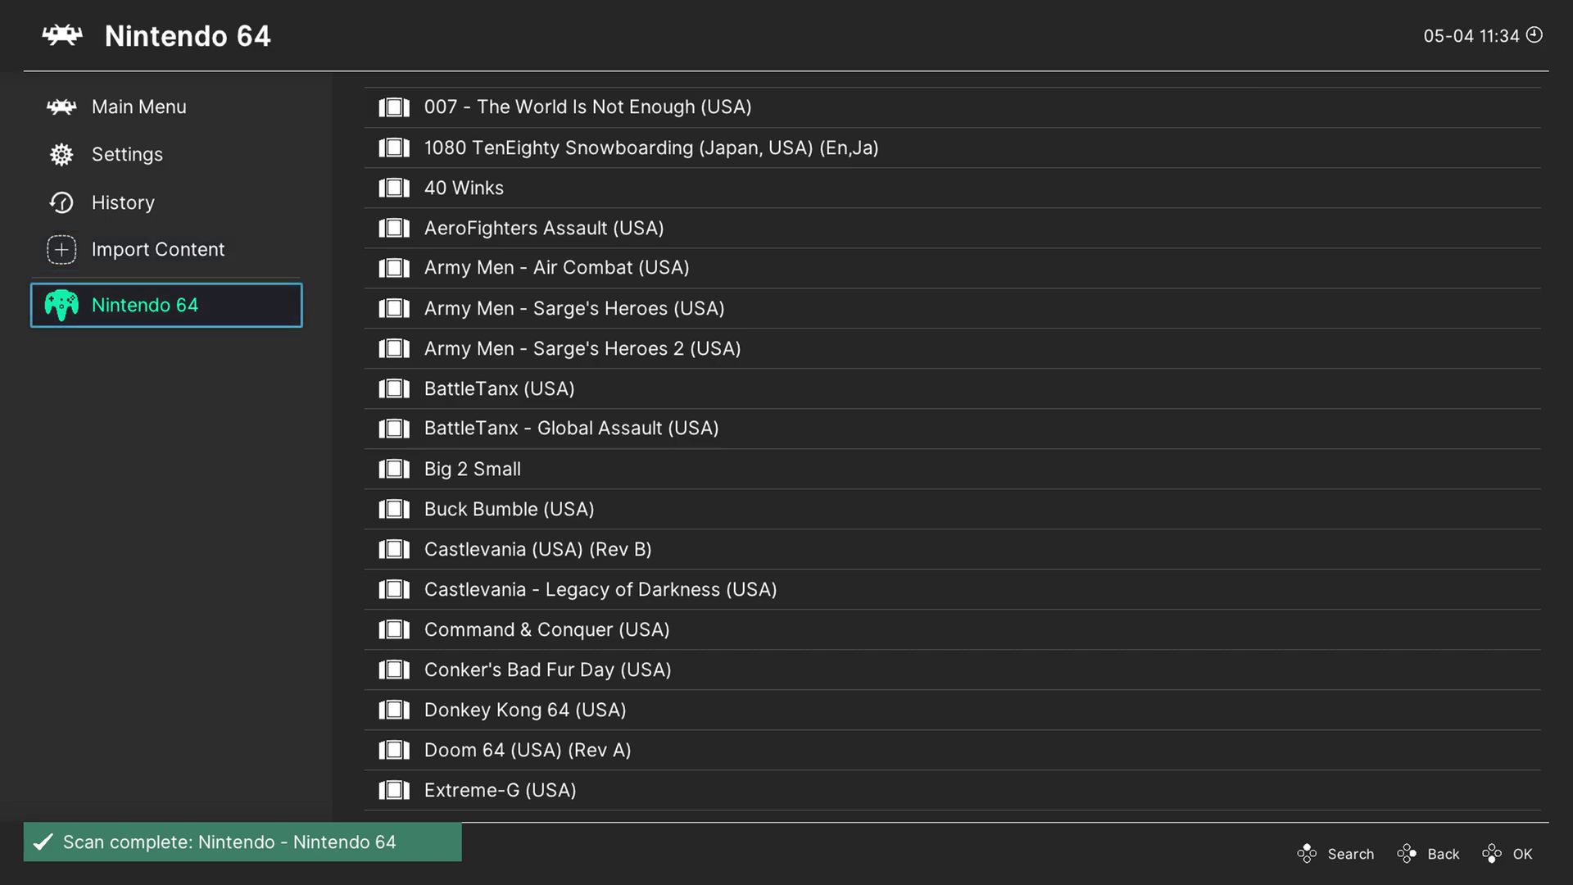
pyautogui.press('Right')
pyautogui.press('Down')
pyautogui.press('Down')
pyautogui.press('Down')
pyautogui.press('Down')
pyautogui.press('Down')
pyautogui.press('Down')
pyautogui.press('Down')
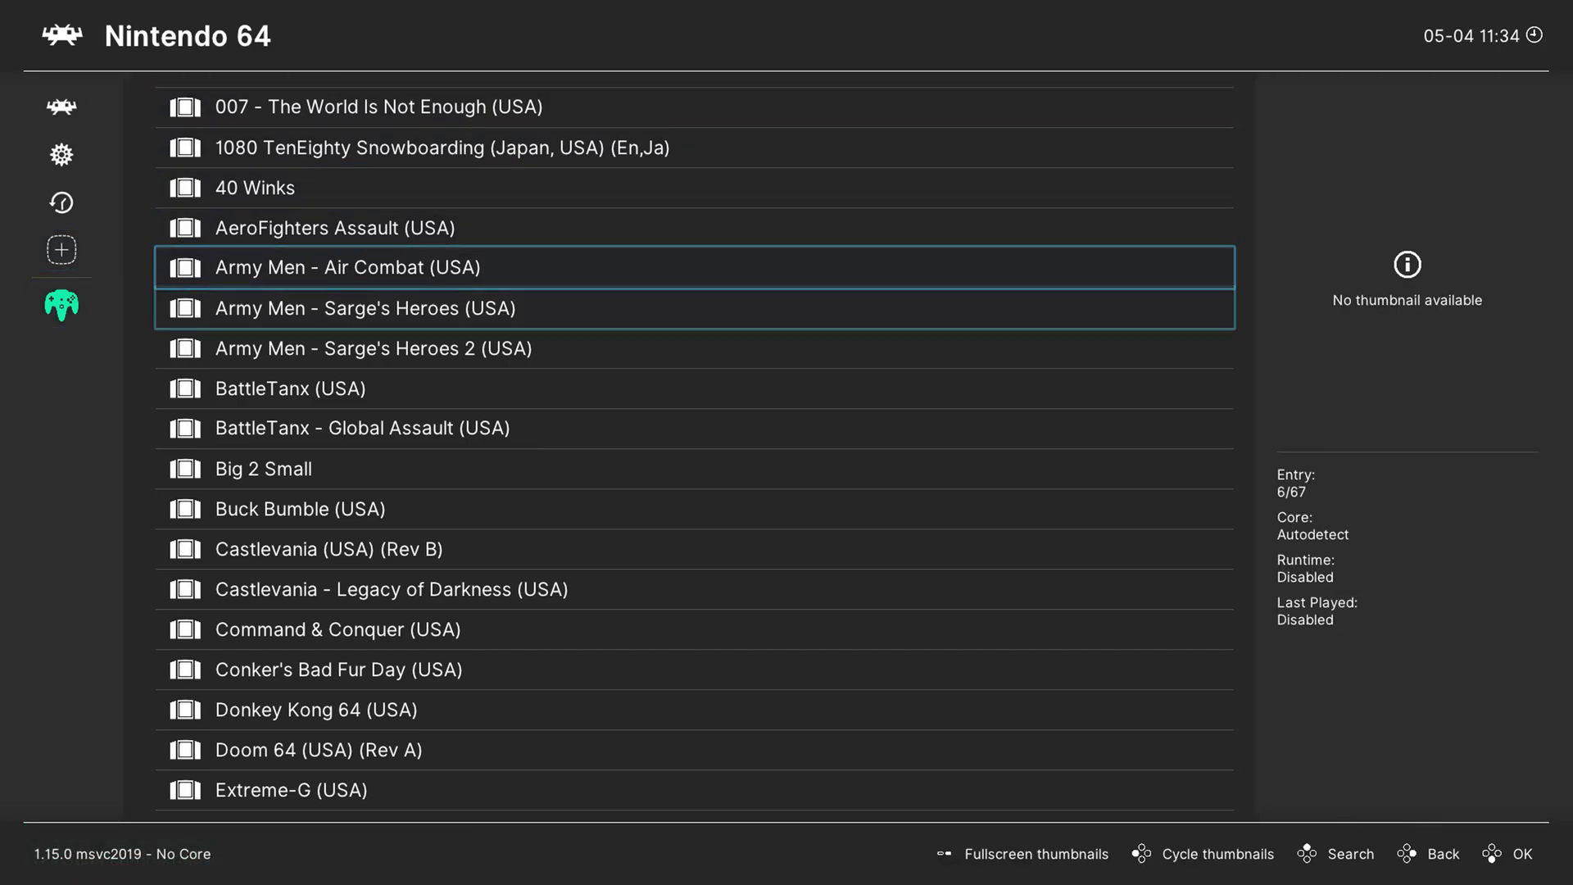
pyautogui.press('Down')
pyautogui.press('Down')
pyautogui.press('Down')
pyautogui.press('Down')
pyautogui.press('Down')
pyautogui.press('Down')
pyautogui.press('Down')
pyautogui.press('Down')
pyautogui.press('Down')
pyautogui.press('Down')
pyautogui.press('Down')
pyautogui.press('Down')
pyautogui.press('Down')
pyautogui.press('Down')
pyautogui.press('Down')
pyautogui.press('Down')
pyautogui.press('Down')
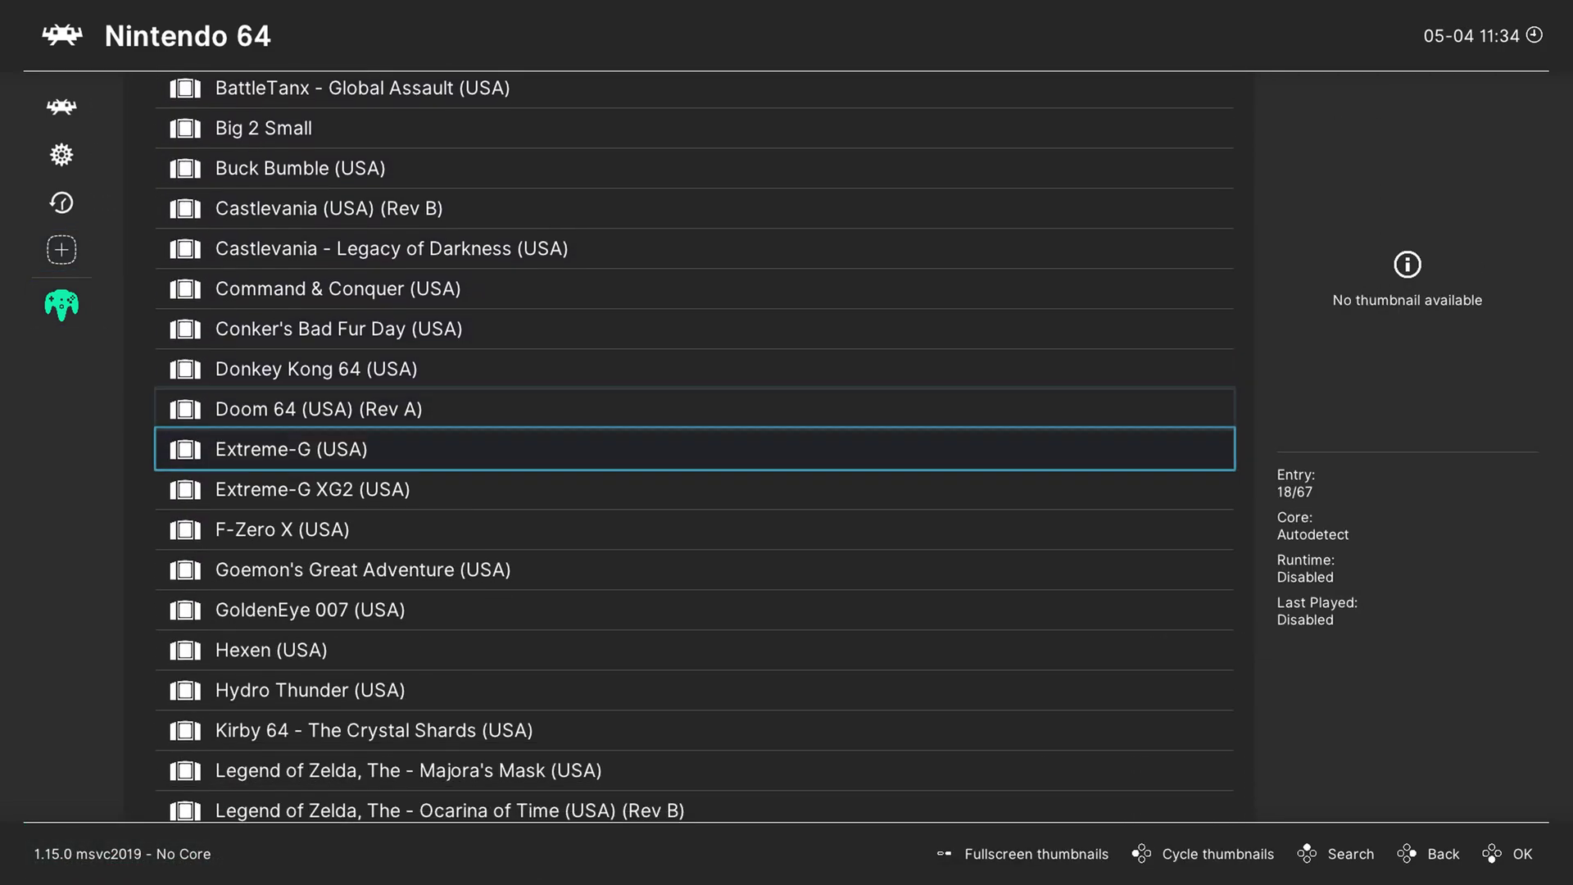
pyautogui.press('Down')
pyautogui.press('Down')
pyautogui.press('Down')
pyautogui.press('Down')
pyautogui.press('Down')
pyautogui.press('Down')
pyautogui.press('Down')
pyautogui.press('Down')
pyautogui.press('Down')
pyautogui.press('Down')
pyautogui.press('Down')
pyautogui.press('Down')
pyautogui.press('Down')
pyautogui.press('Down')
pyautogui.press('Down')
pyautogui.press('Down')
pyautogui.press('Down')
pyautogui.press('Down')
pyautogui.press('Down')
pyautogui.press('Down')
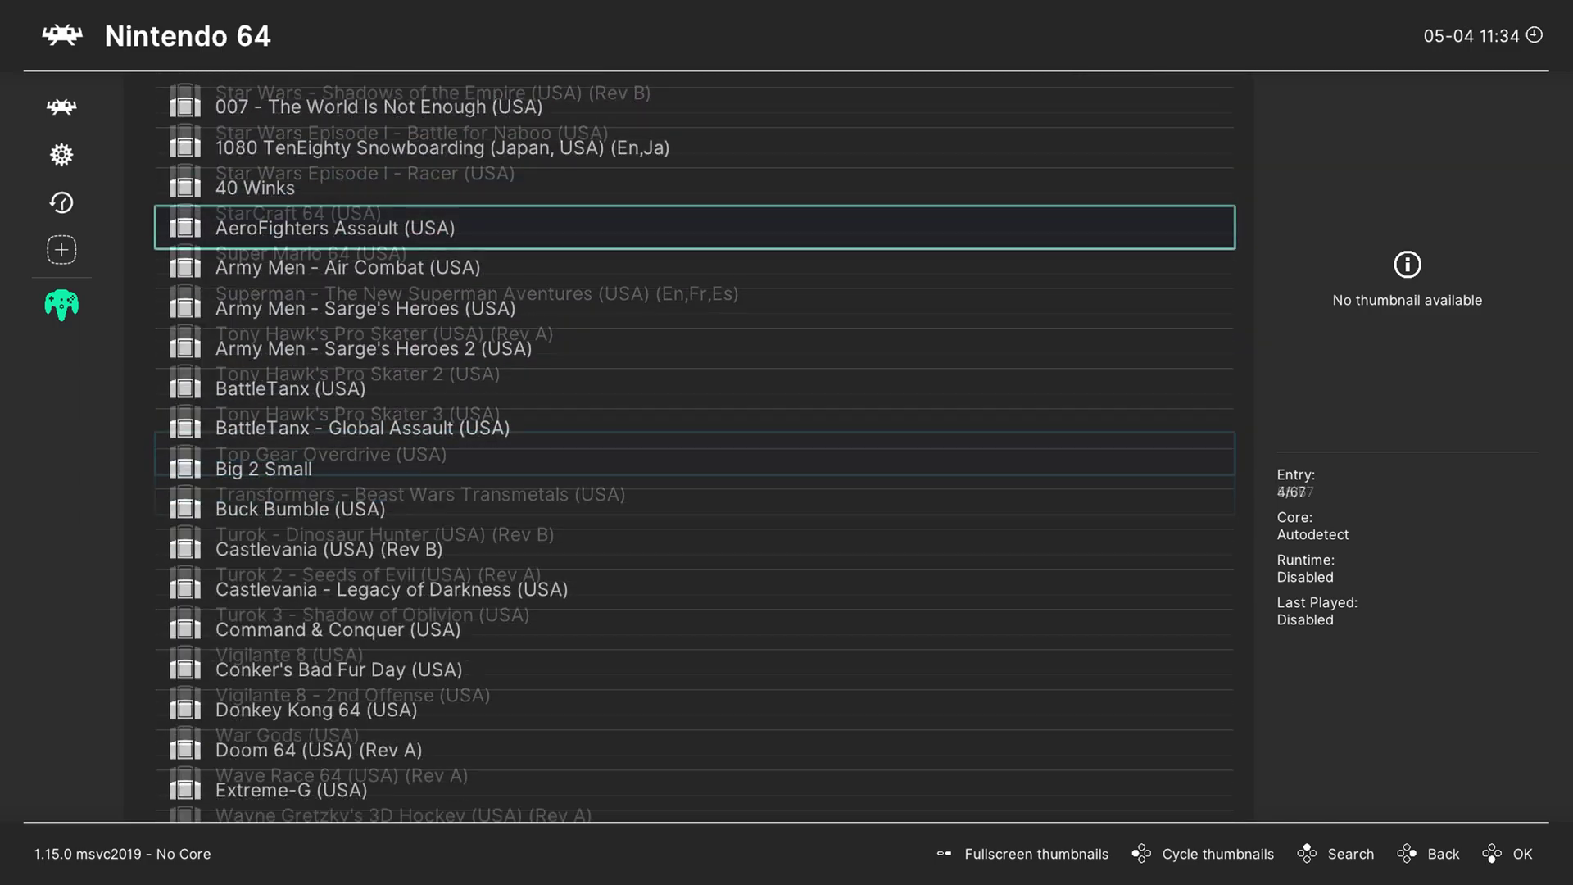
# Download the thumbnails for 007 - The World Is Not Enough (USA) and return to the Nintendo 64 playlist
pyautogui.press('Up')
pyautogui.press('Up')
pyautogui.press('Up')
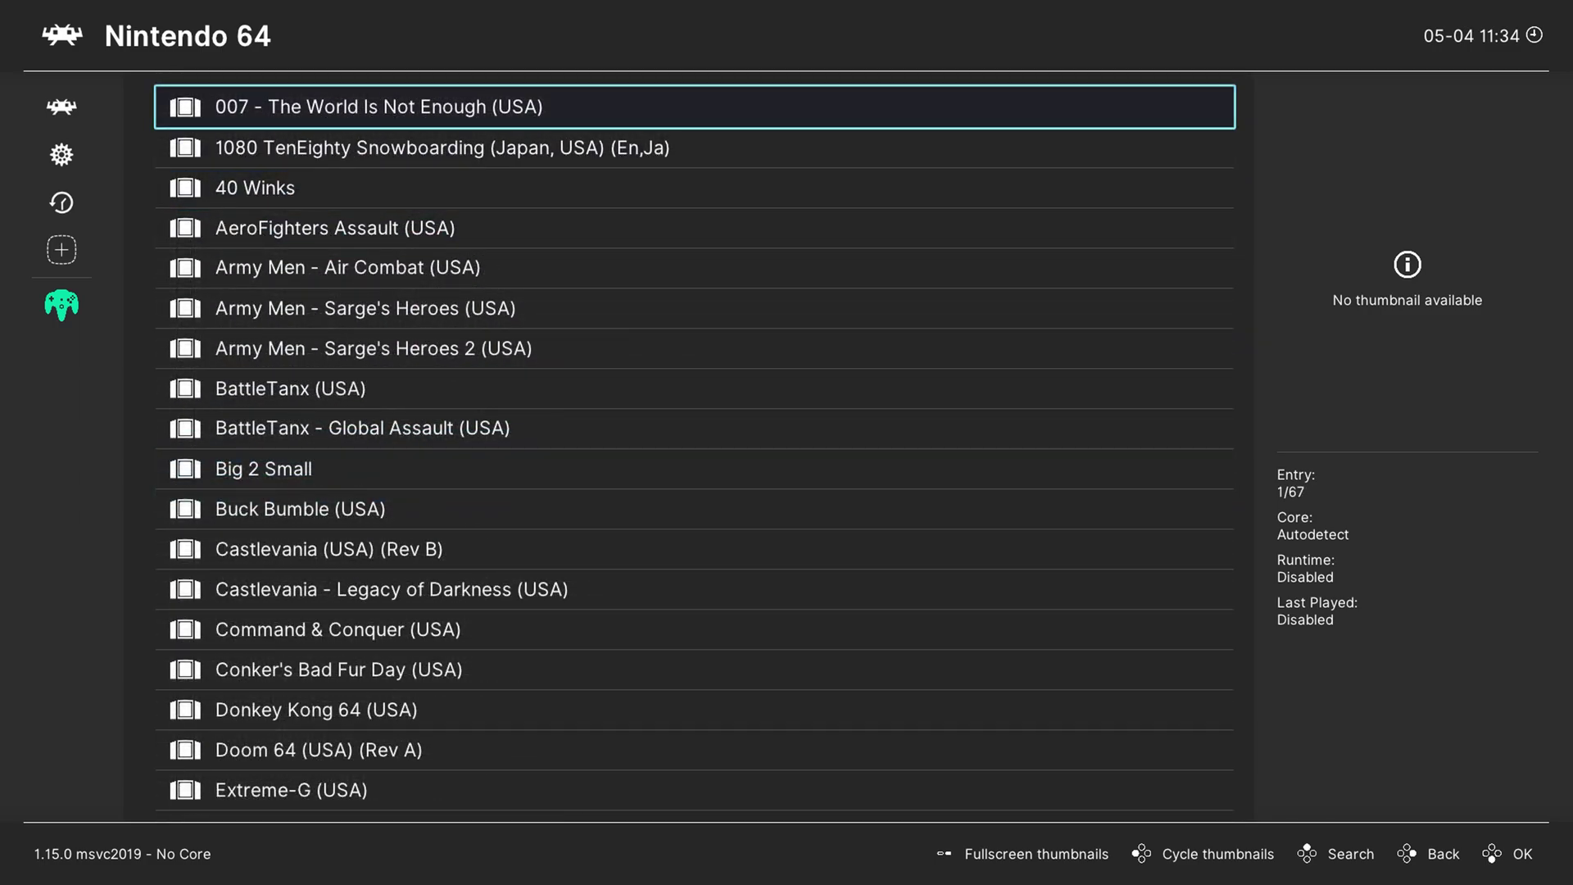
pyautogui.press('Return')
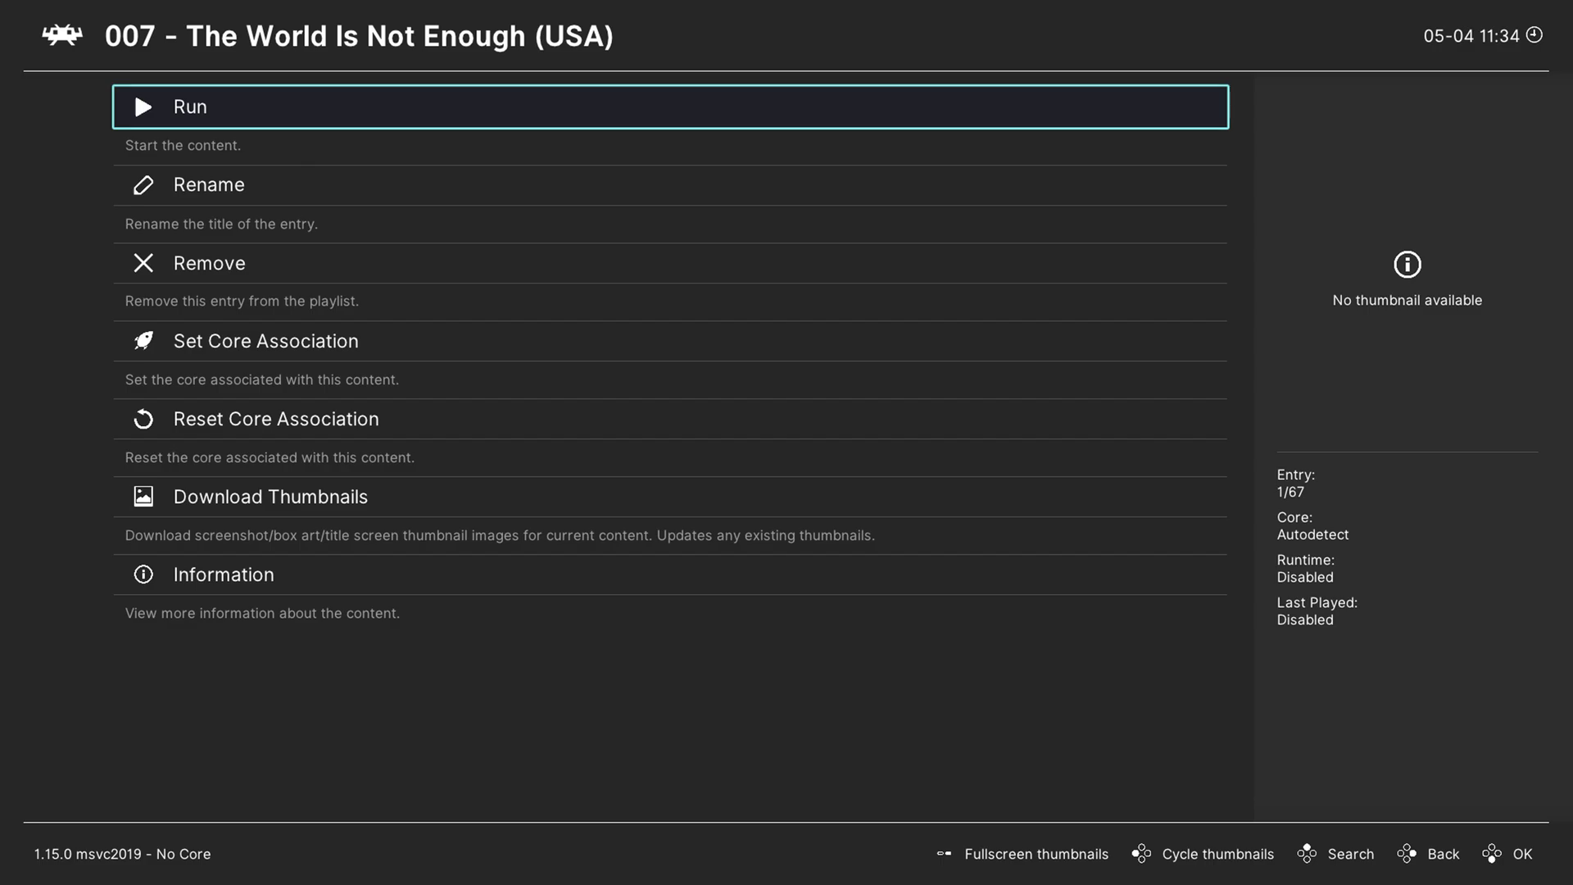
pyautogui.press('Down')
pyautogui.press('Down')
pyautogui.press('Down')
pyautogui.press('Down')
pyautogui.press('Down')
pyautogui.press('Down')
pyautogui.press('Up')
pyautogui.press('Return')
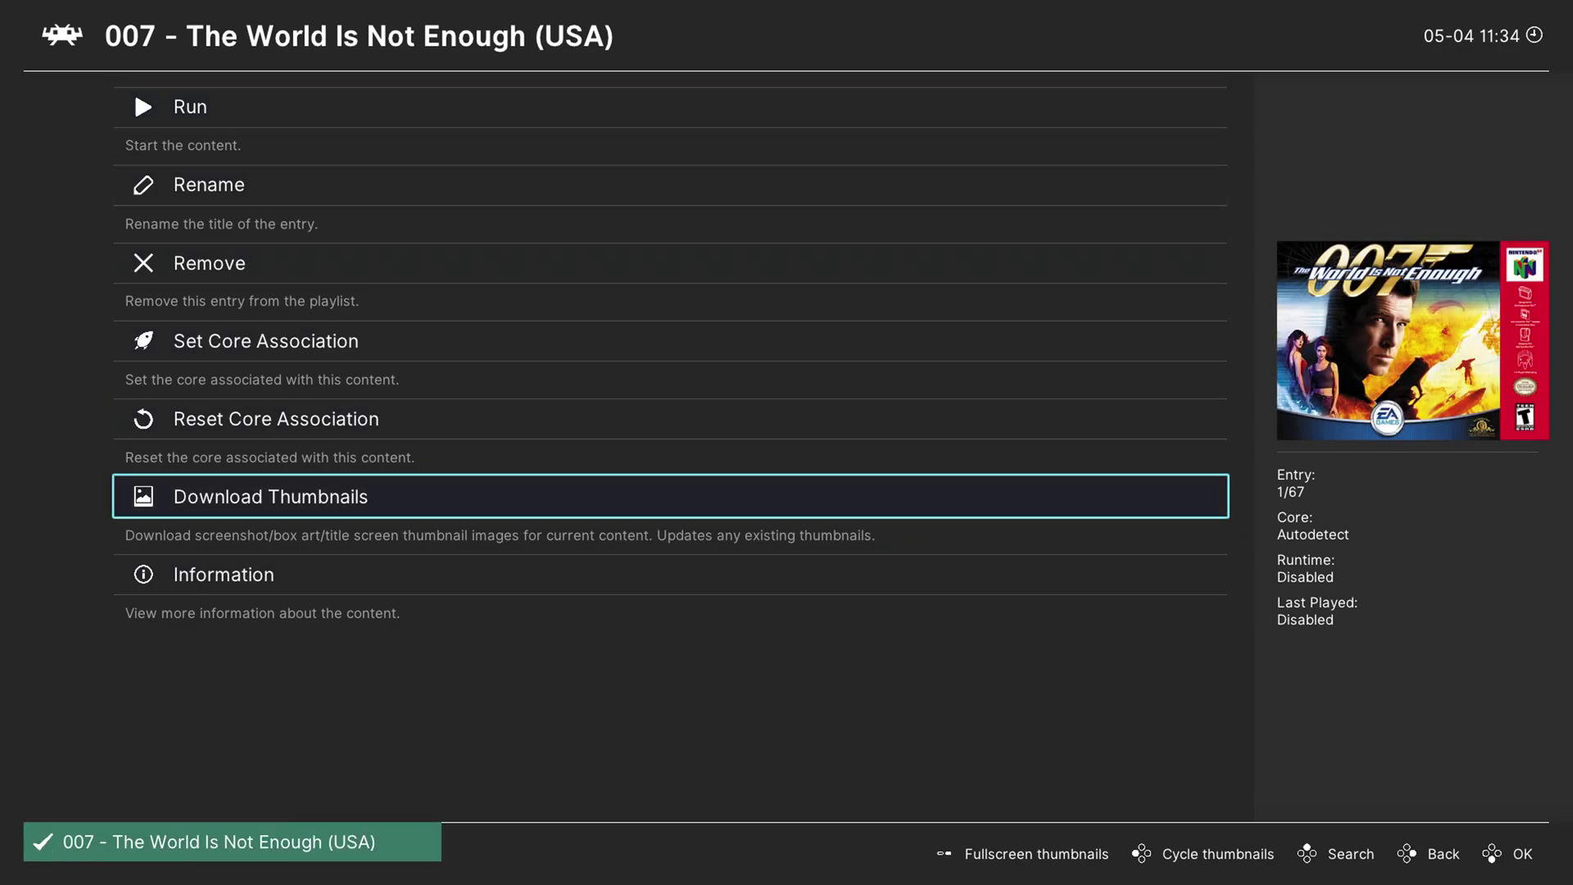
pyautogui.press('BackSpace')
pyautogui.press('Down')
pyautogui.press('Up')
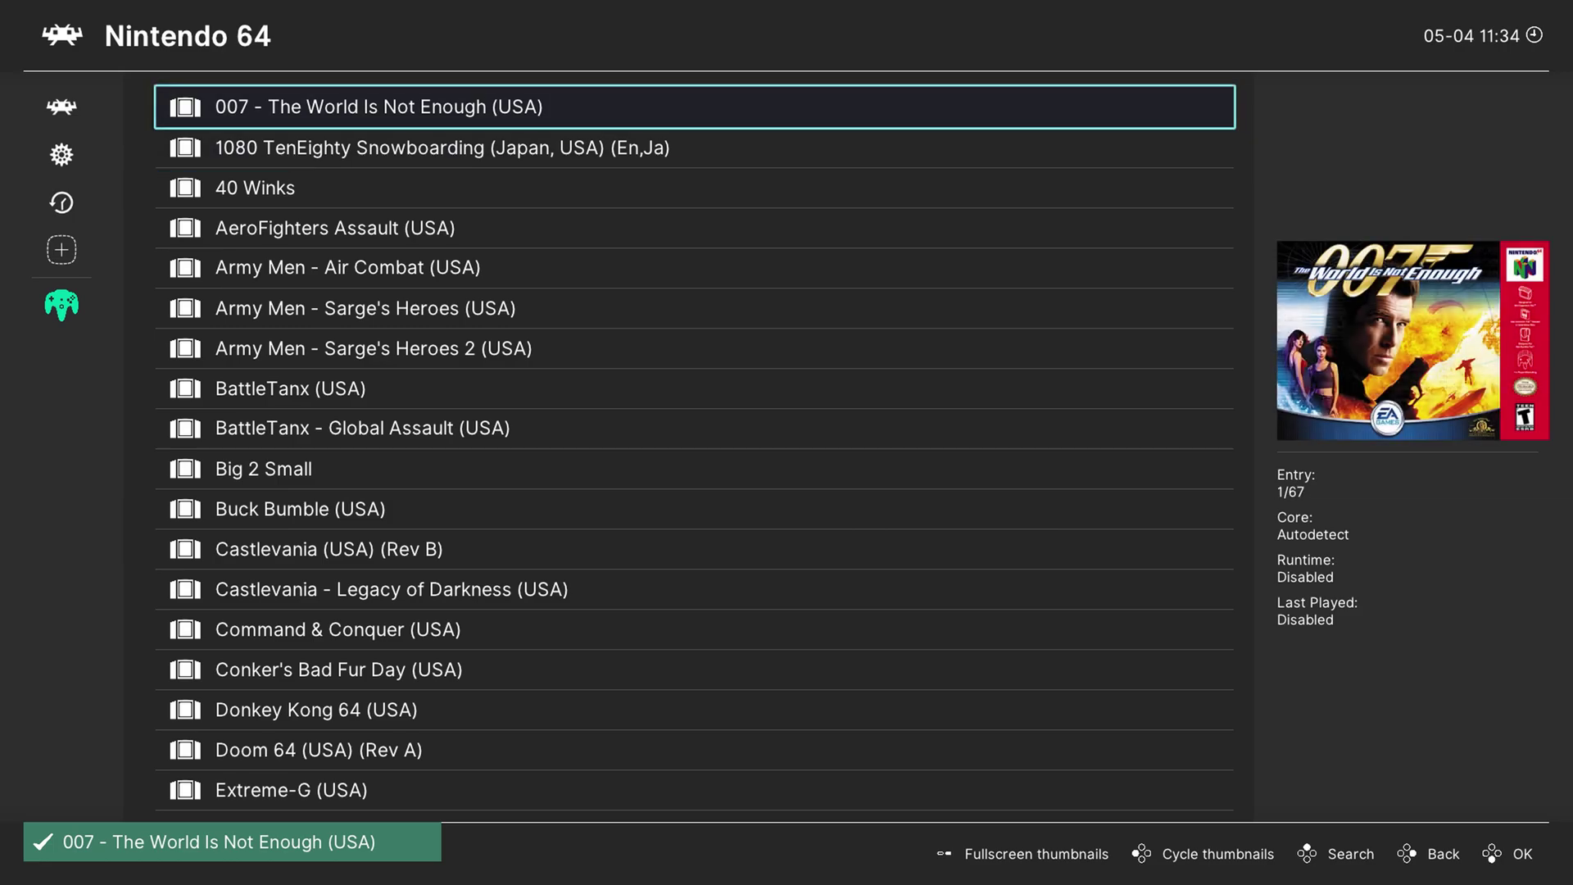
# Launch GoldenEye 007 (USA) from the Nintendo 64 playlist
pyautogui.press('Down')
pyautogui.press('Down')
pyautogui.press('Down')
pyautogui.press('Down')
pyautogui.press('Down')
pyautogui.press('Down')
pyautogui.press('Down')
pyautogui.press('Down')
pyautogui.press('Down')
pyautogui.press('Down')
pyautogui.press('Down')
pyautogui.press('Down')
pyautogui.press('Down')
pyautogui.press('Down')
pyautogui.press('Down')
pyautogui.press('Down')
pyautogui.press('Down')
pyautogui.press('Down')
pyautogui.press('Down')
pyautogui.press('Down')
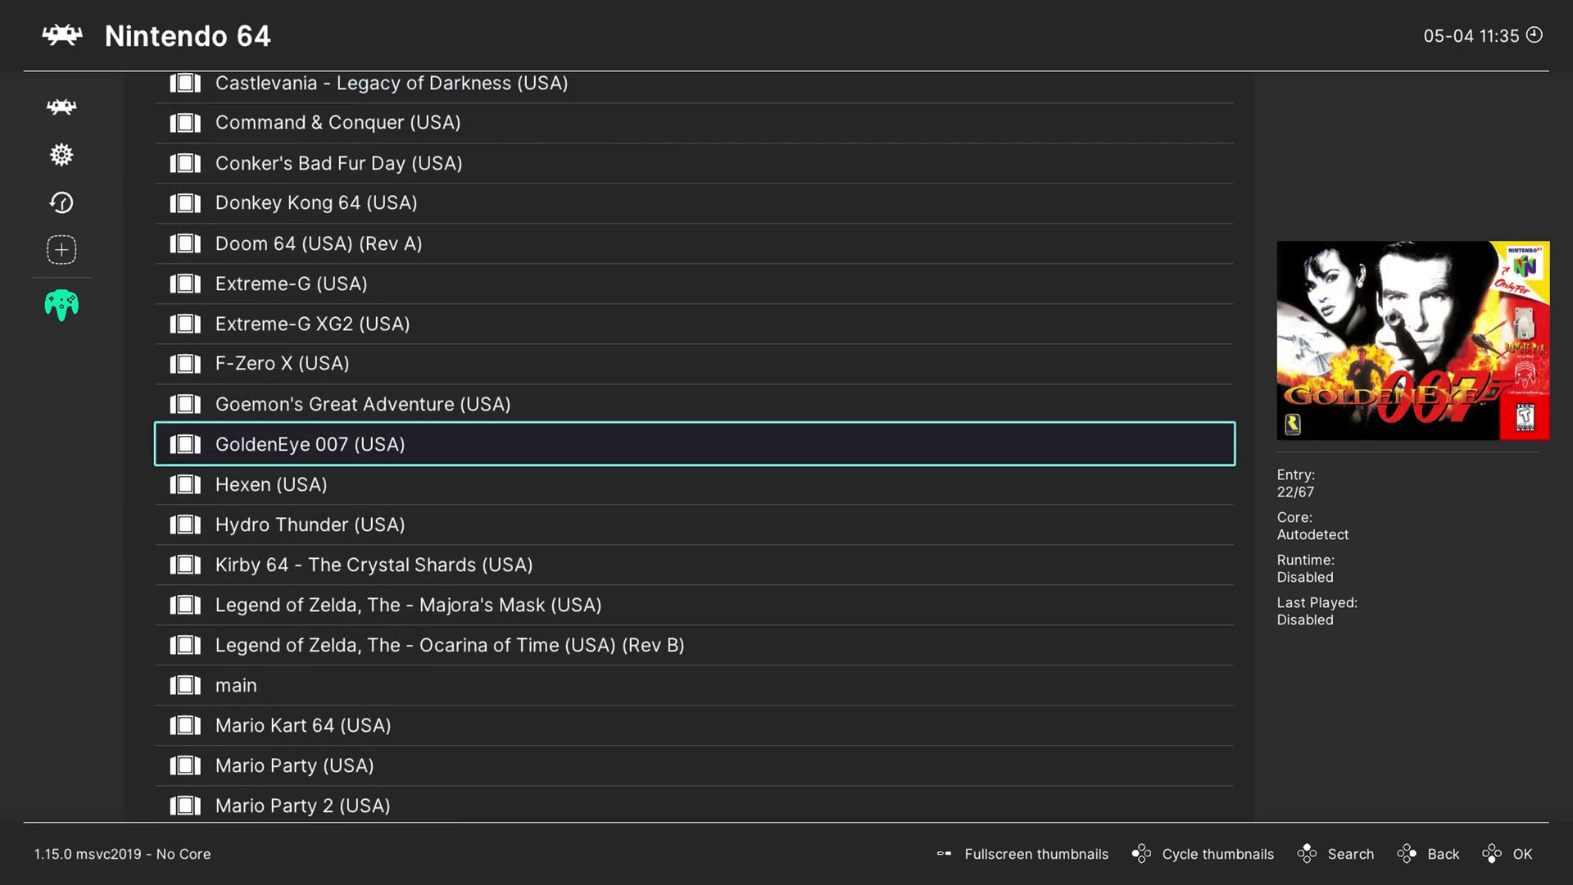
pyautogui.press('Return')
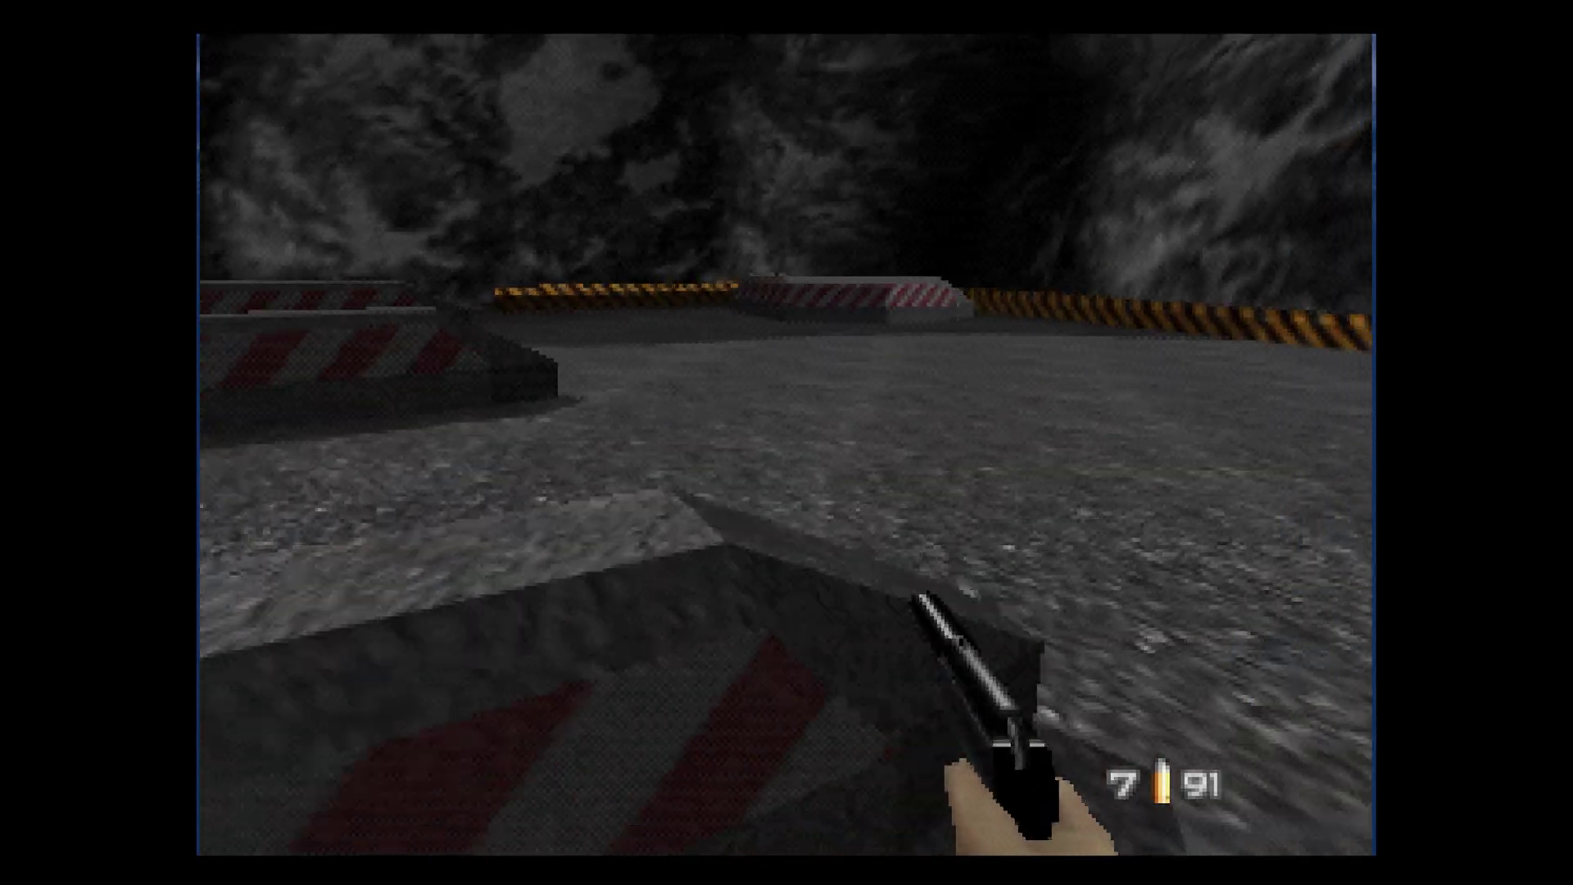
# Move, turn and aim around the GoldenEye 007 level to examine how the game runs and looks
pyautogui.press('Left')
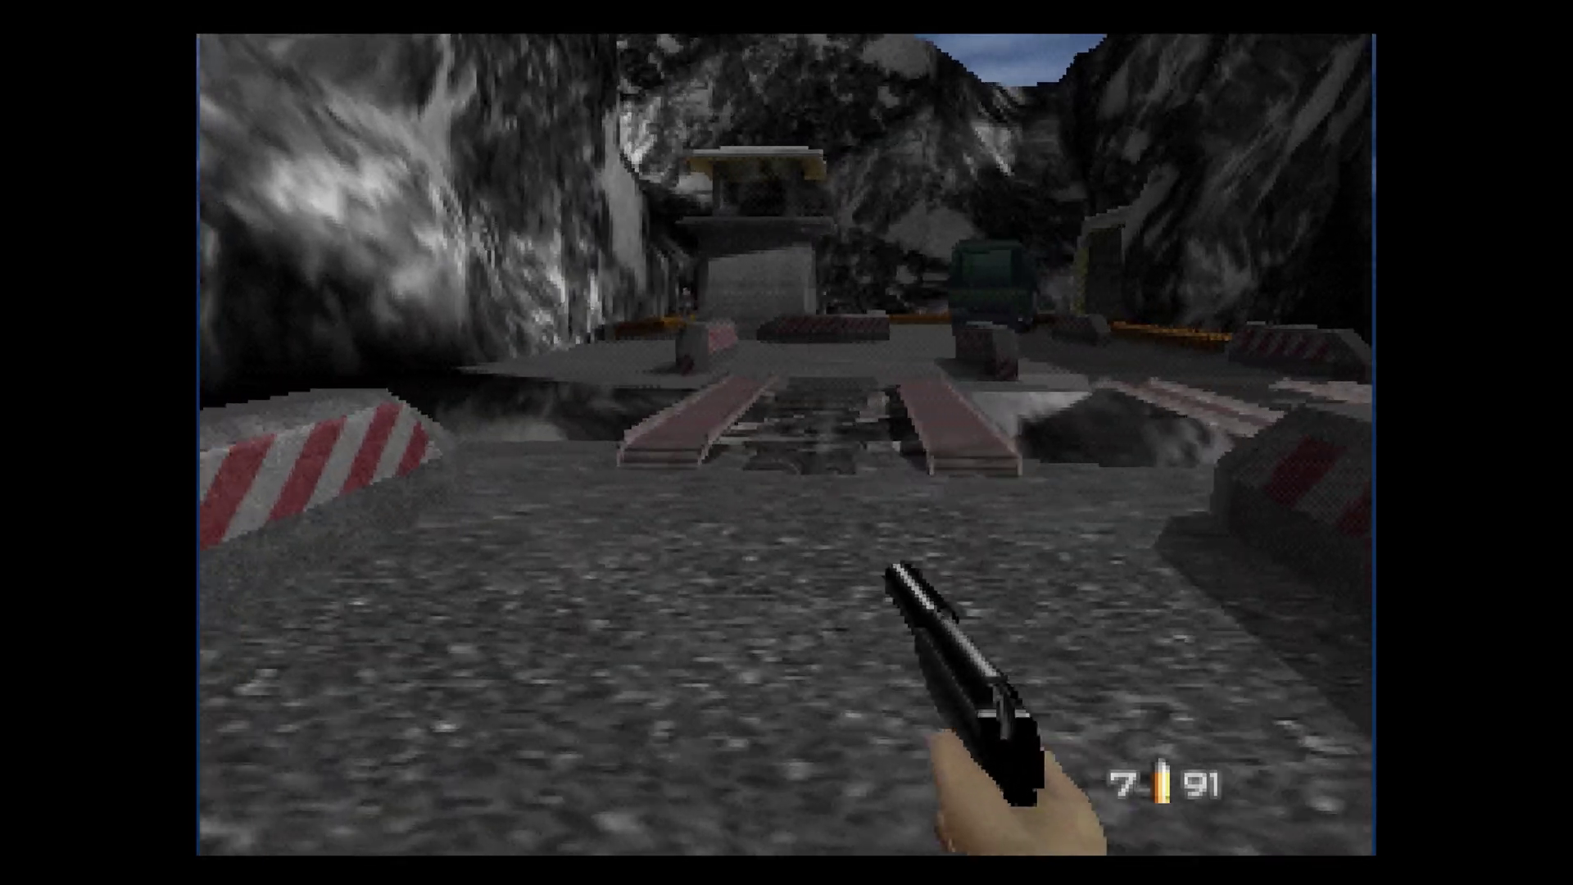
pyautogui.press('Left')
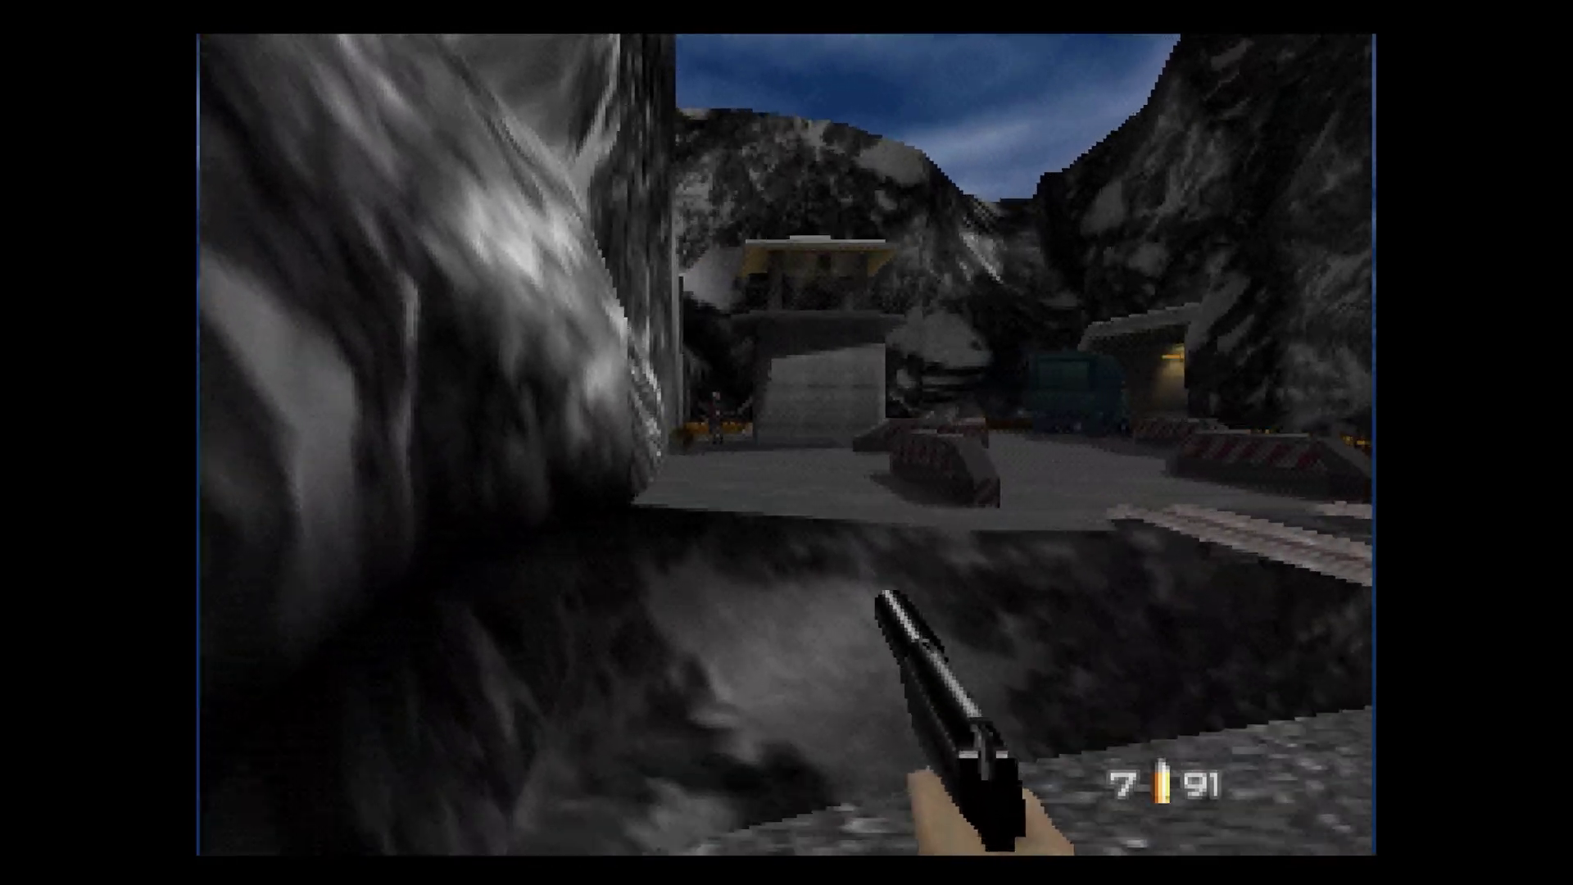
pyautogui.press('Left')
pyautogui.press('r')
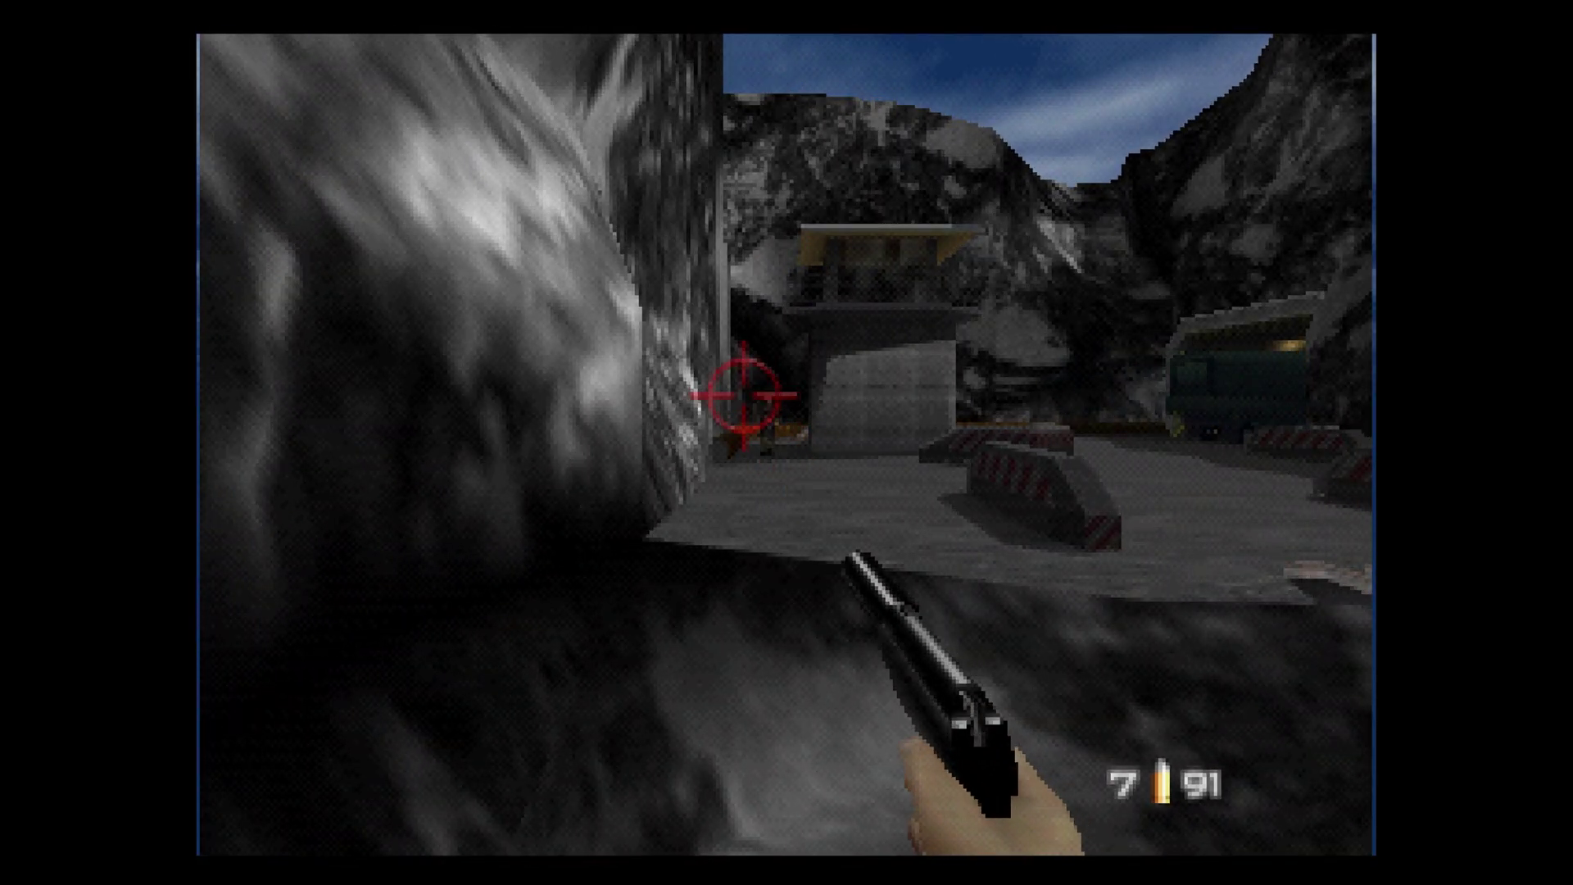
pyautogui.press('Up')
pyautogui.press('Right')
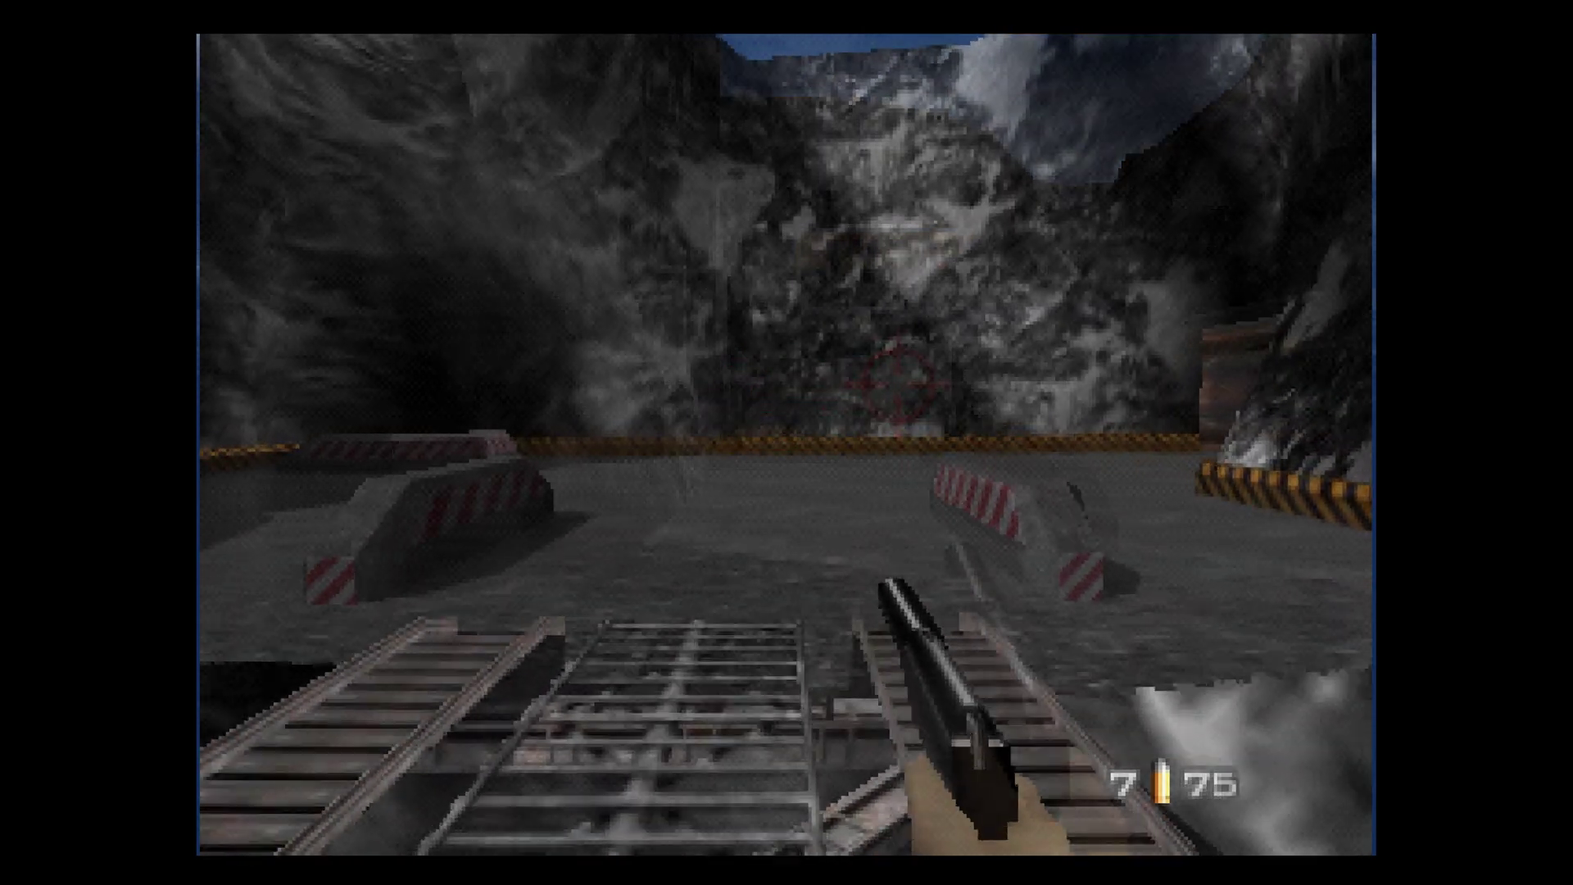
pyautogui.press('Left')
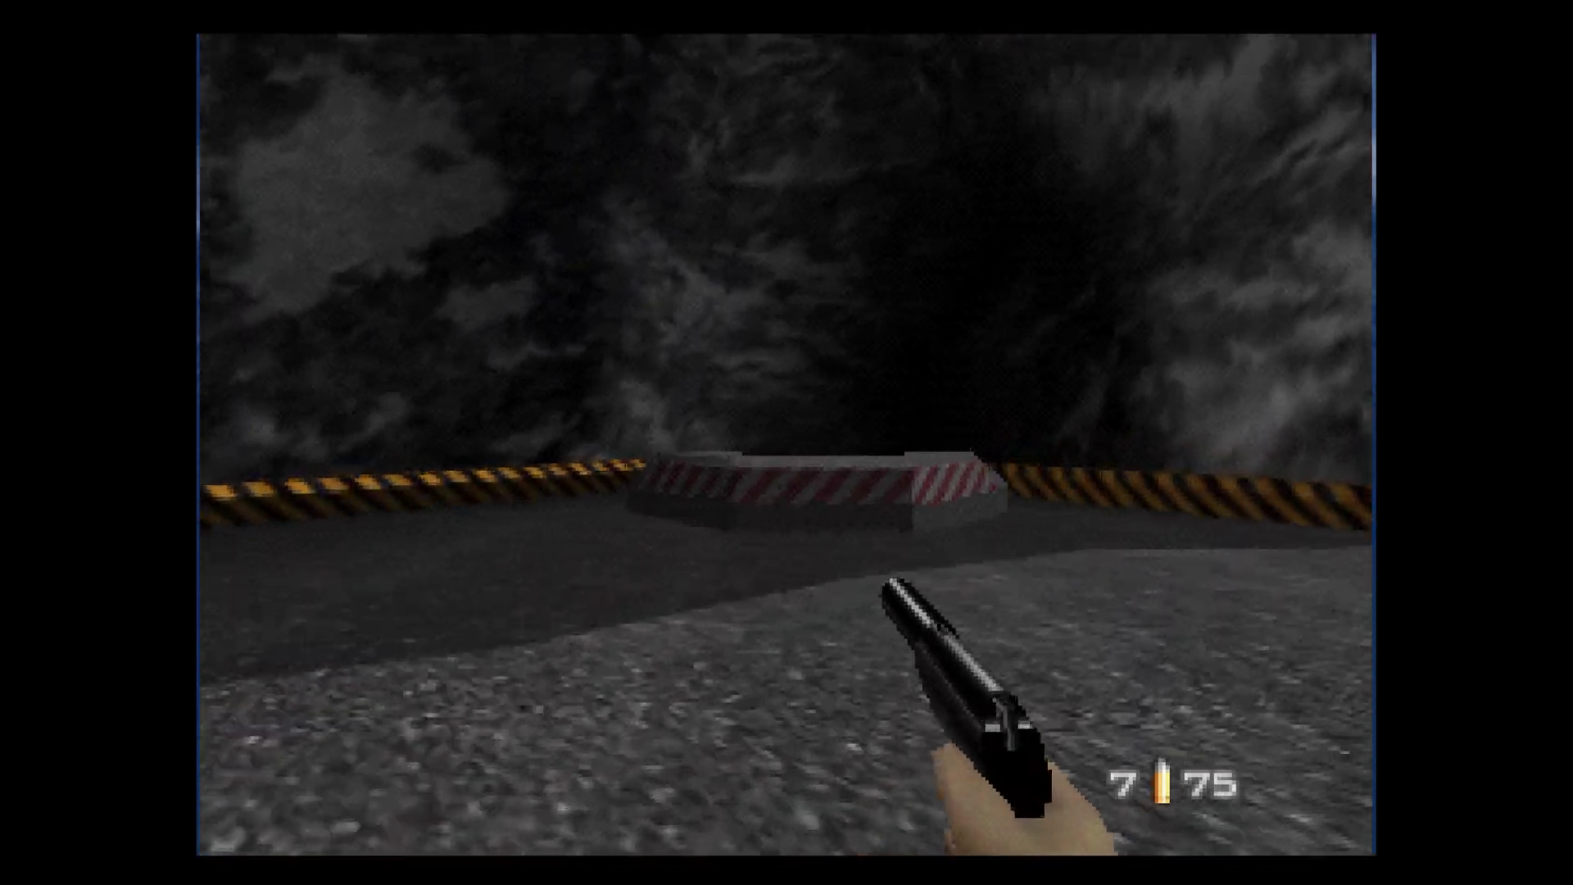
pyautogui.press('Right')
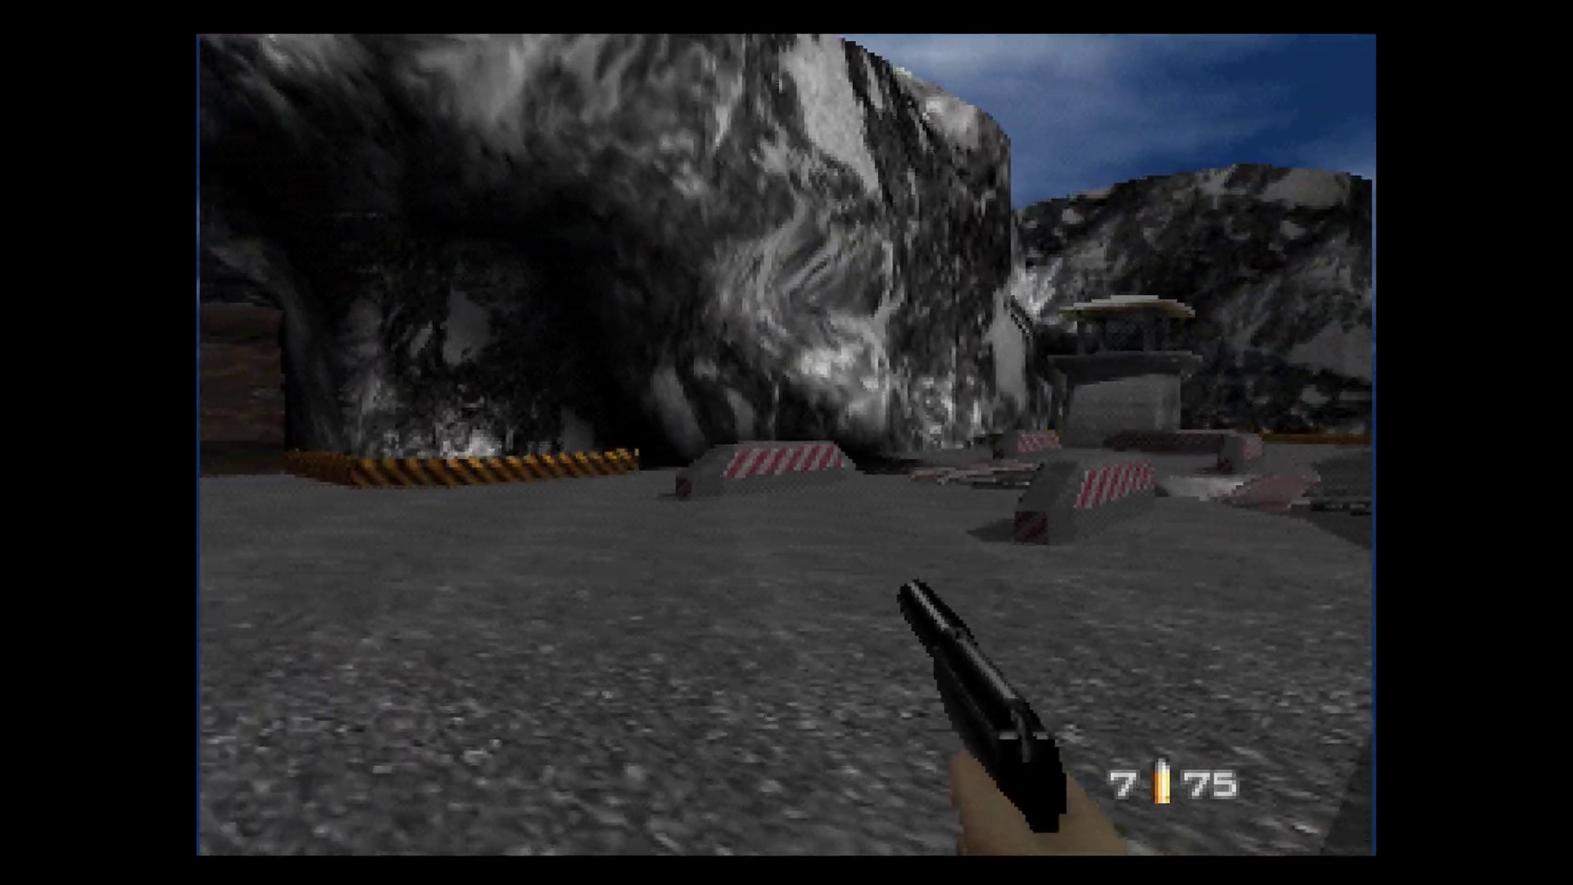
pyautogui.press('Up')
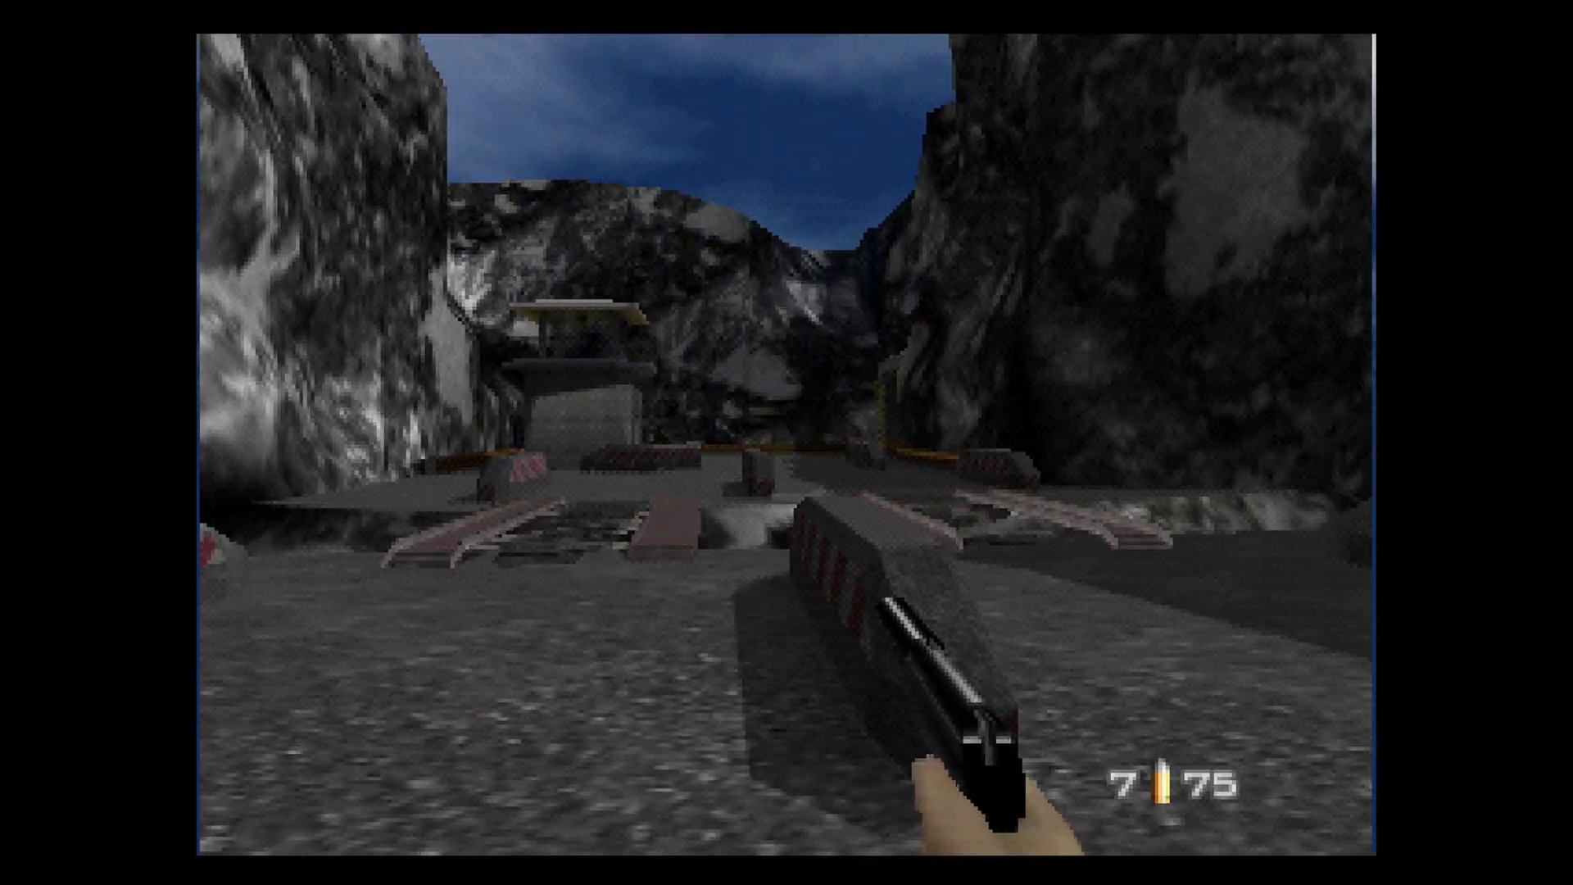
pyautogui.press('Up')
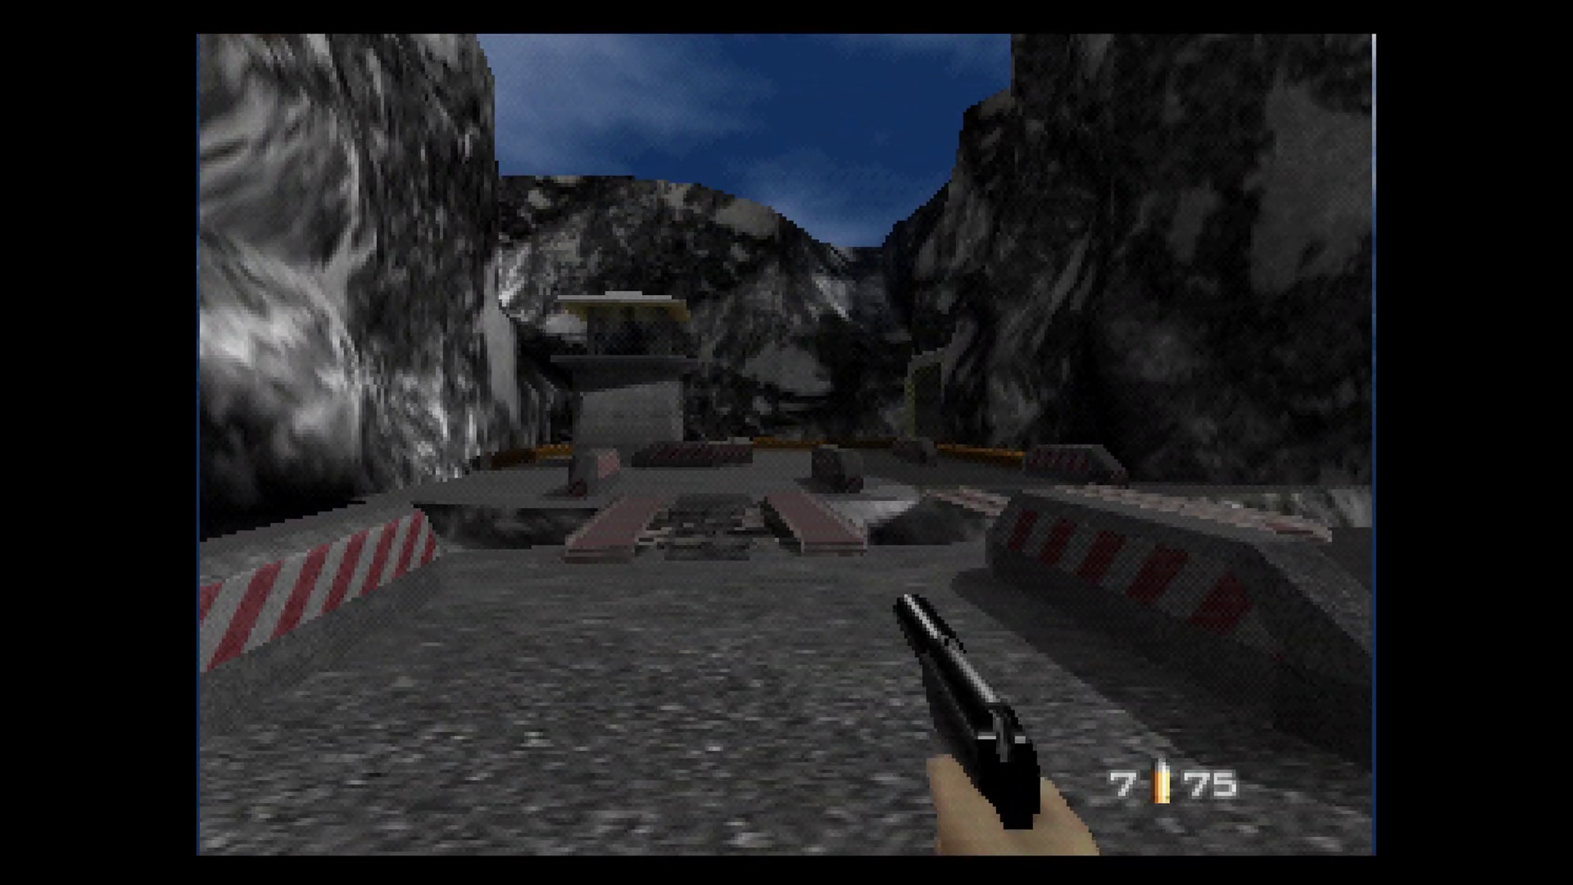
# Open the Angrylion settings within the core options of the running game
pyautogui.press('F1')
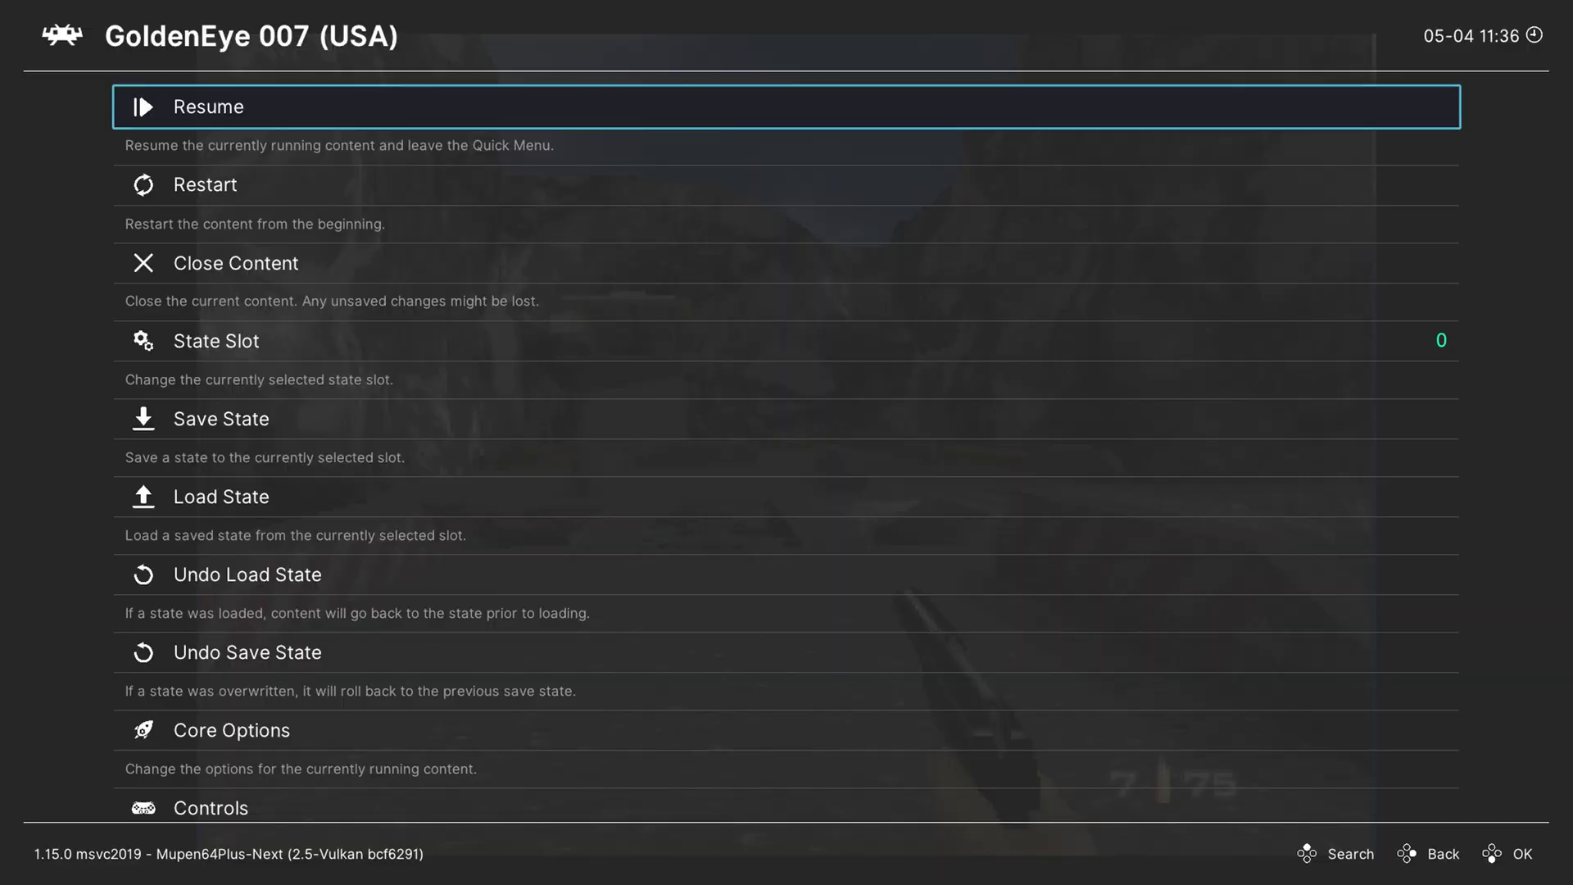
pyautogui.press('Down')
pyautogui.press('Down')
pyautogui.press('Down')
pyautogui.press('Down')
pyautogui.press('Down')
pyautogui.press('Down')
pyautogui.press('Down')
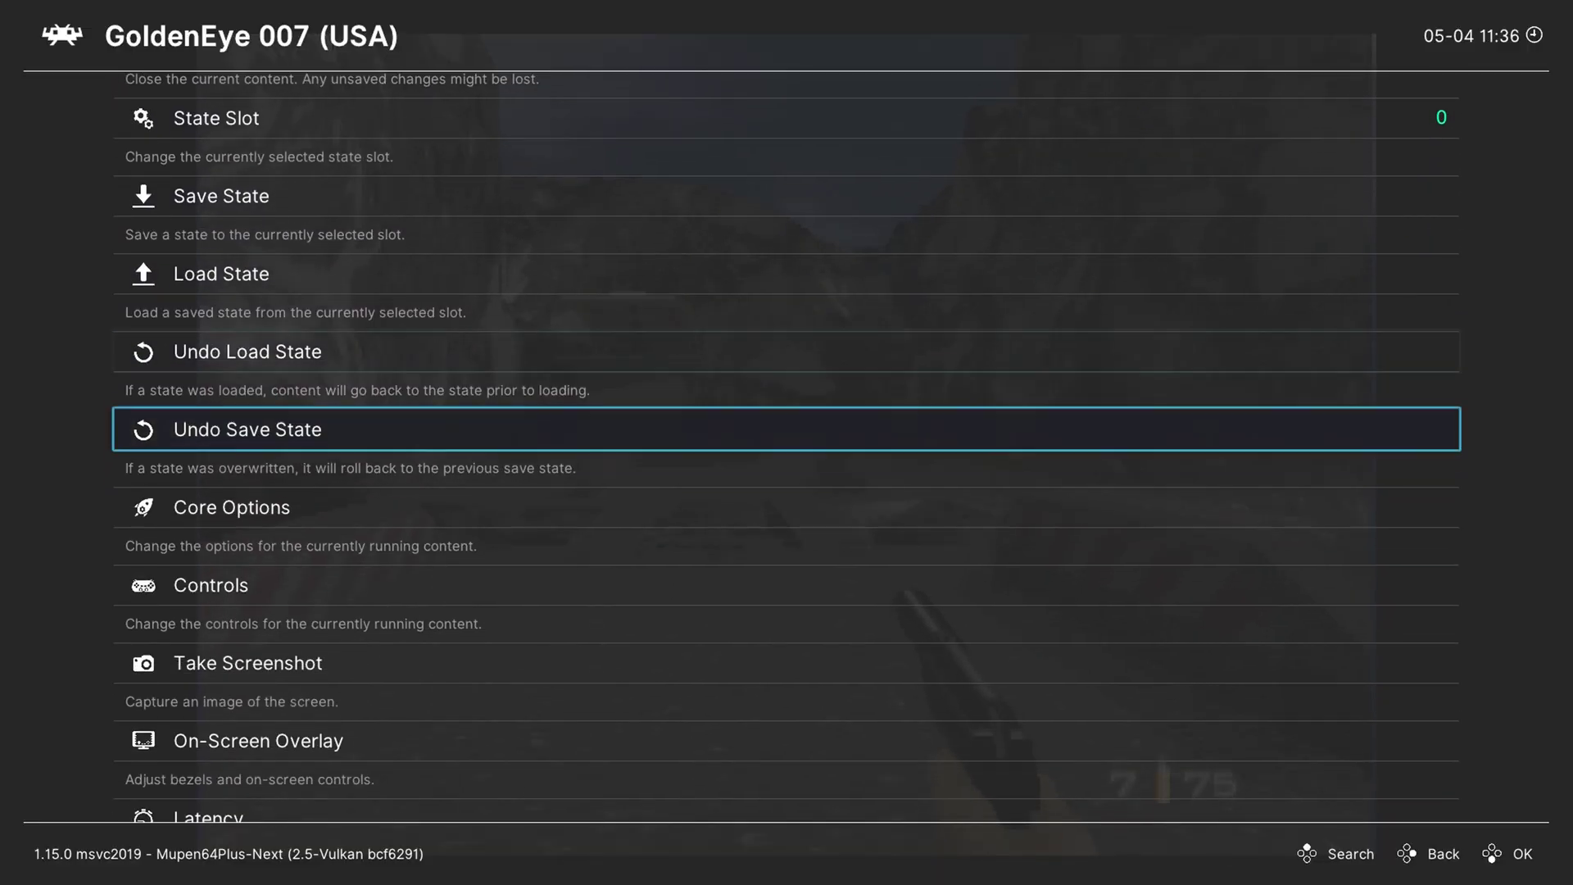
pyautogui.press('Down')
pyautogui.press('Return')
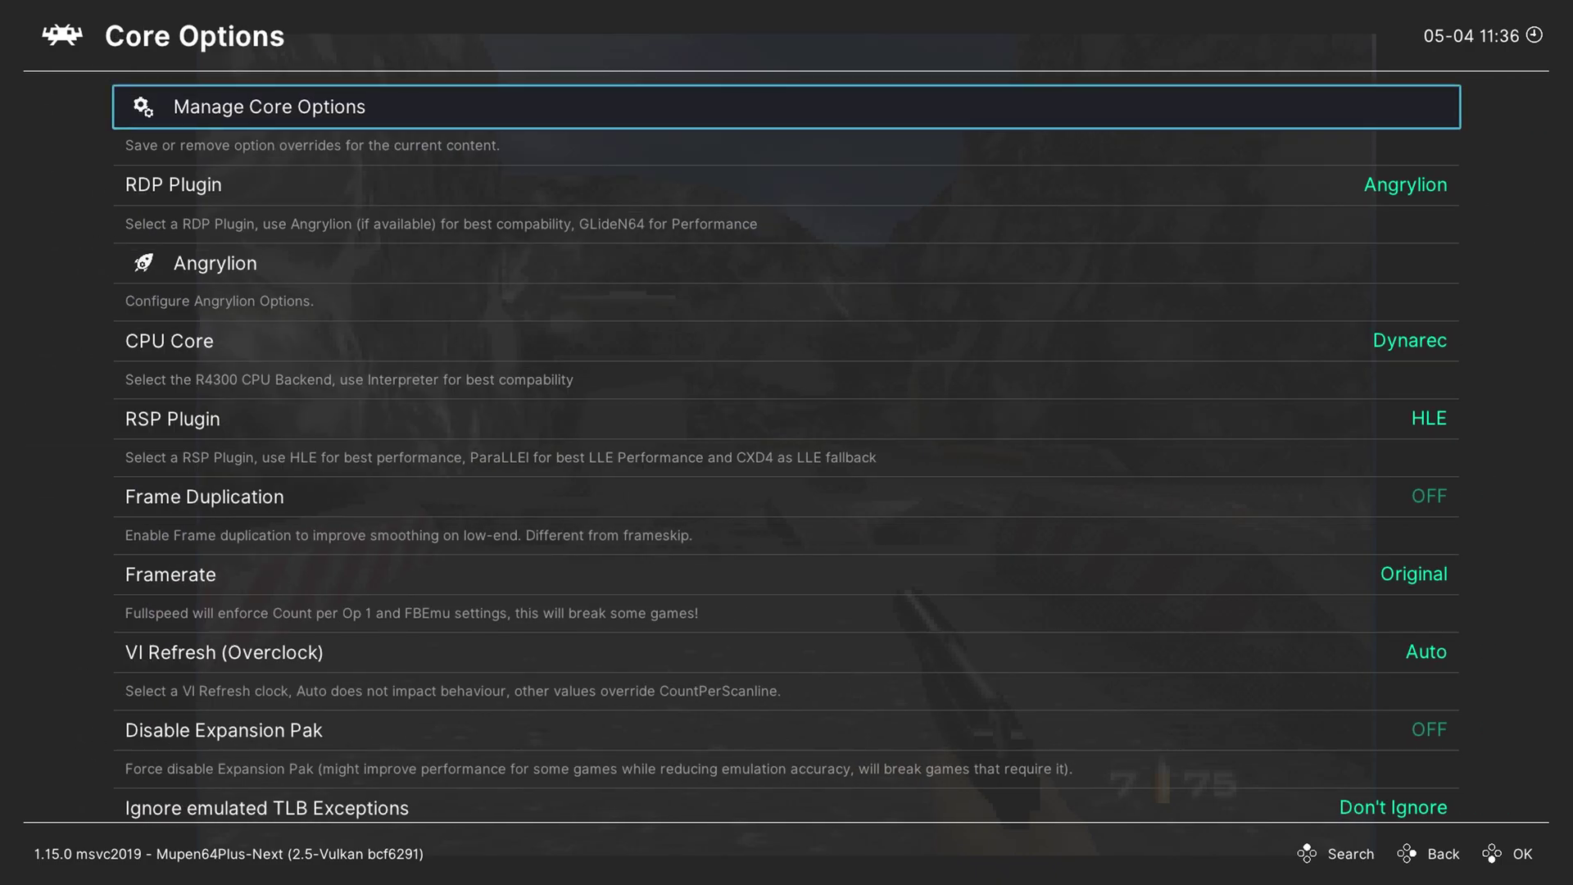
pyautogui.press('Down')
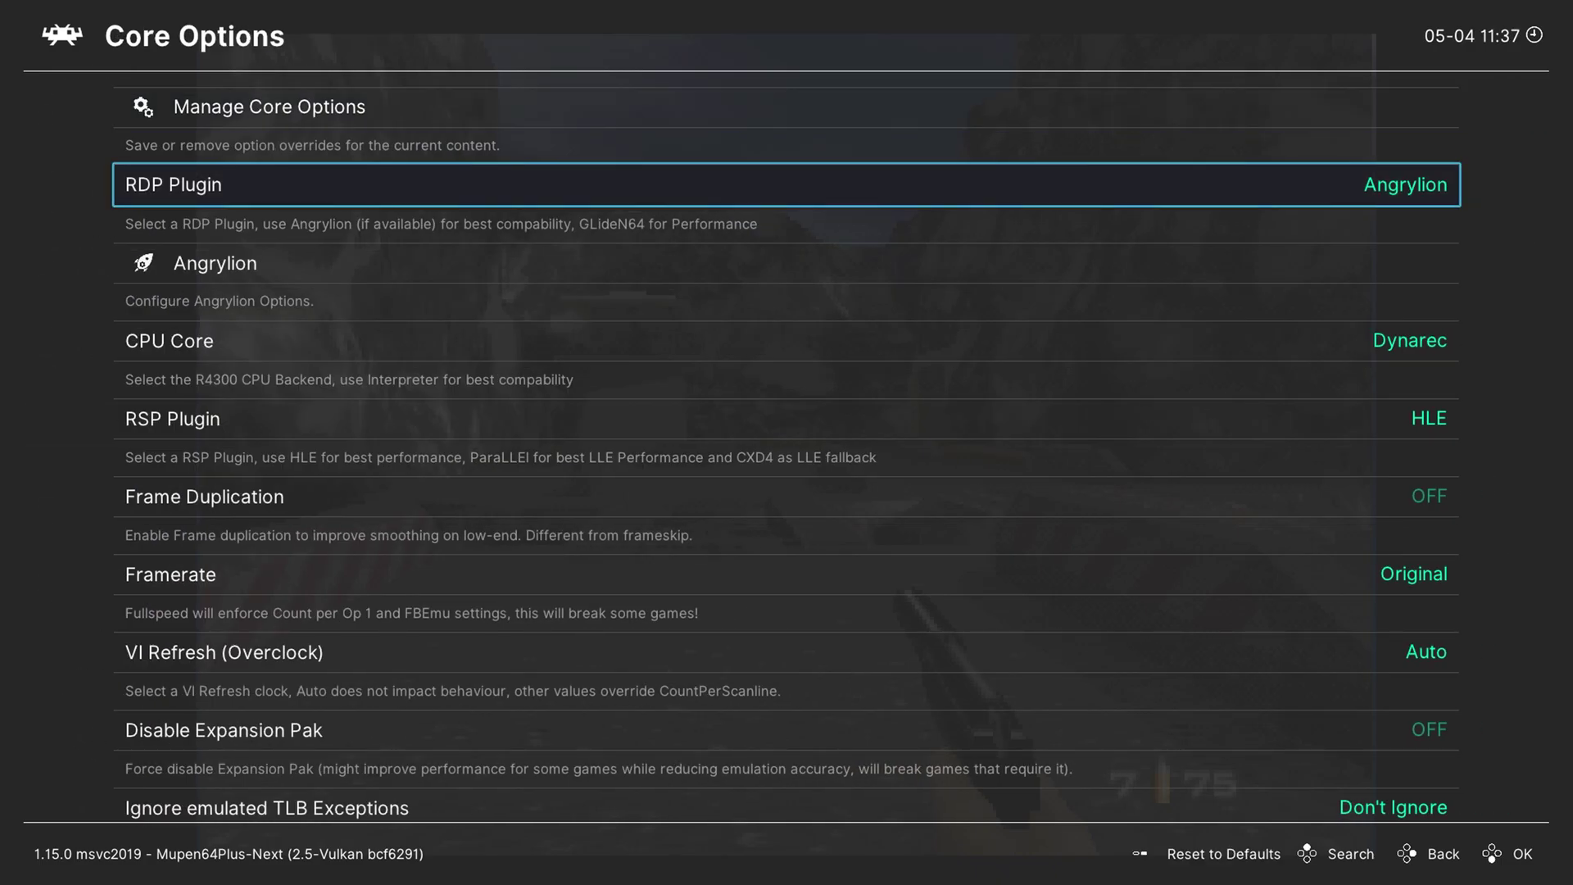
pyautogui.press('Down')
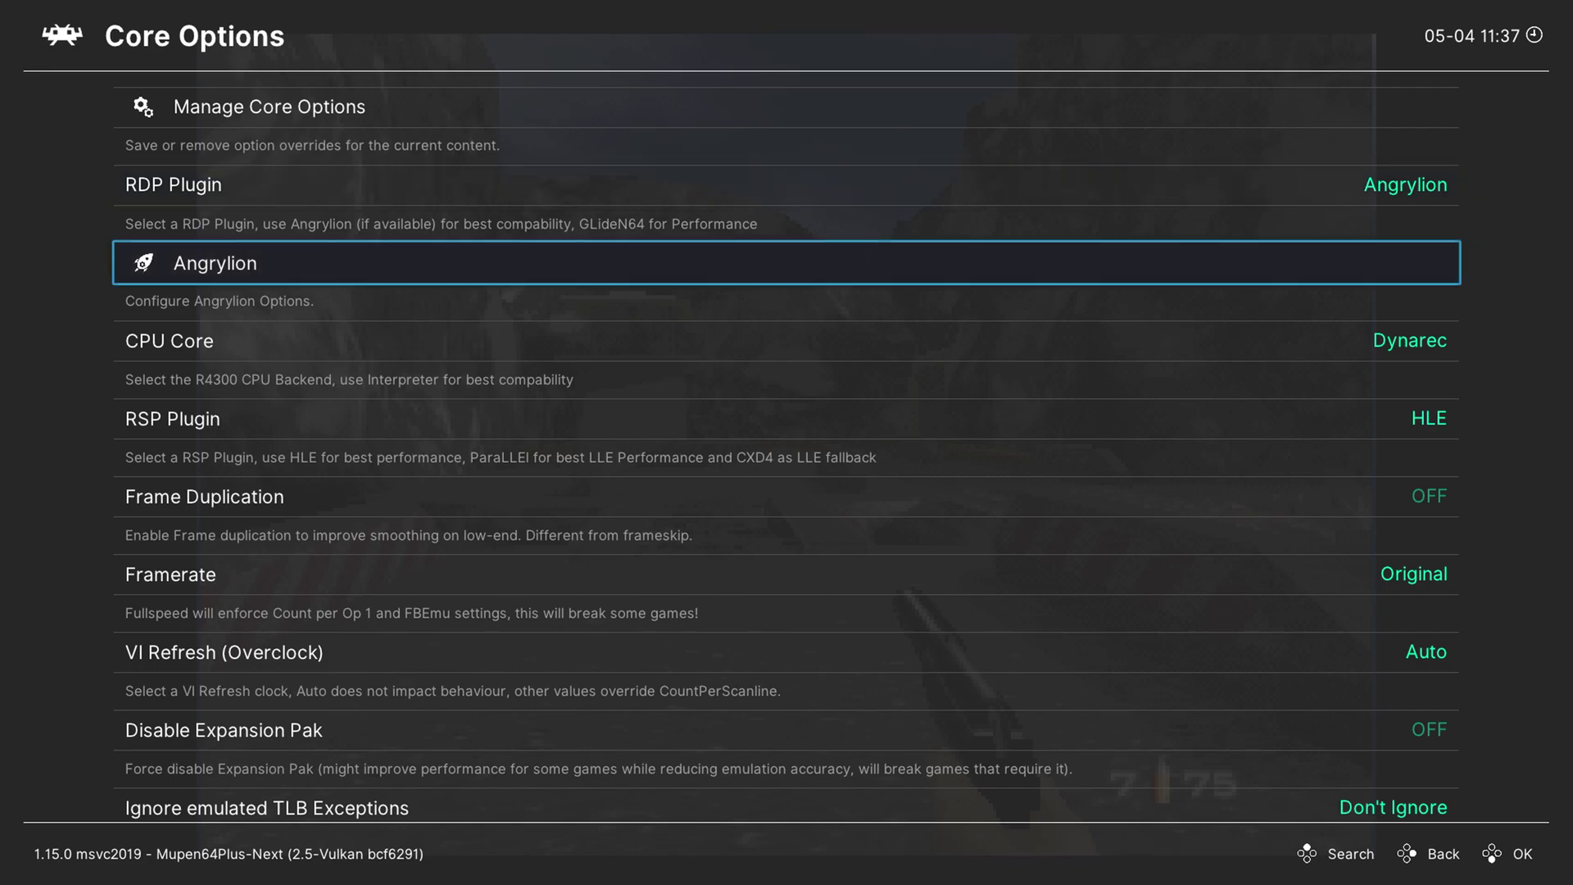
pyautogui.press('Return')
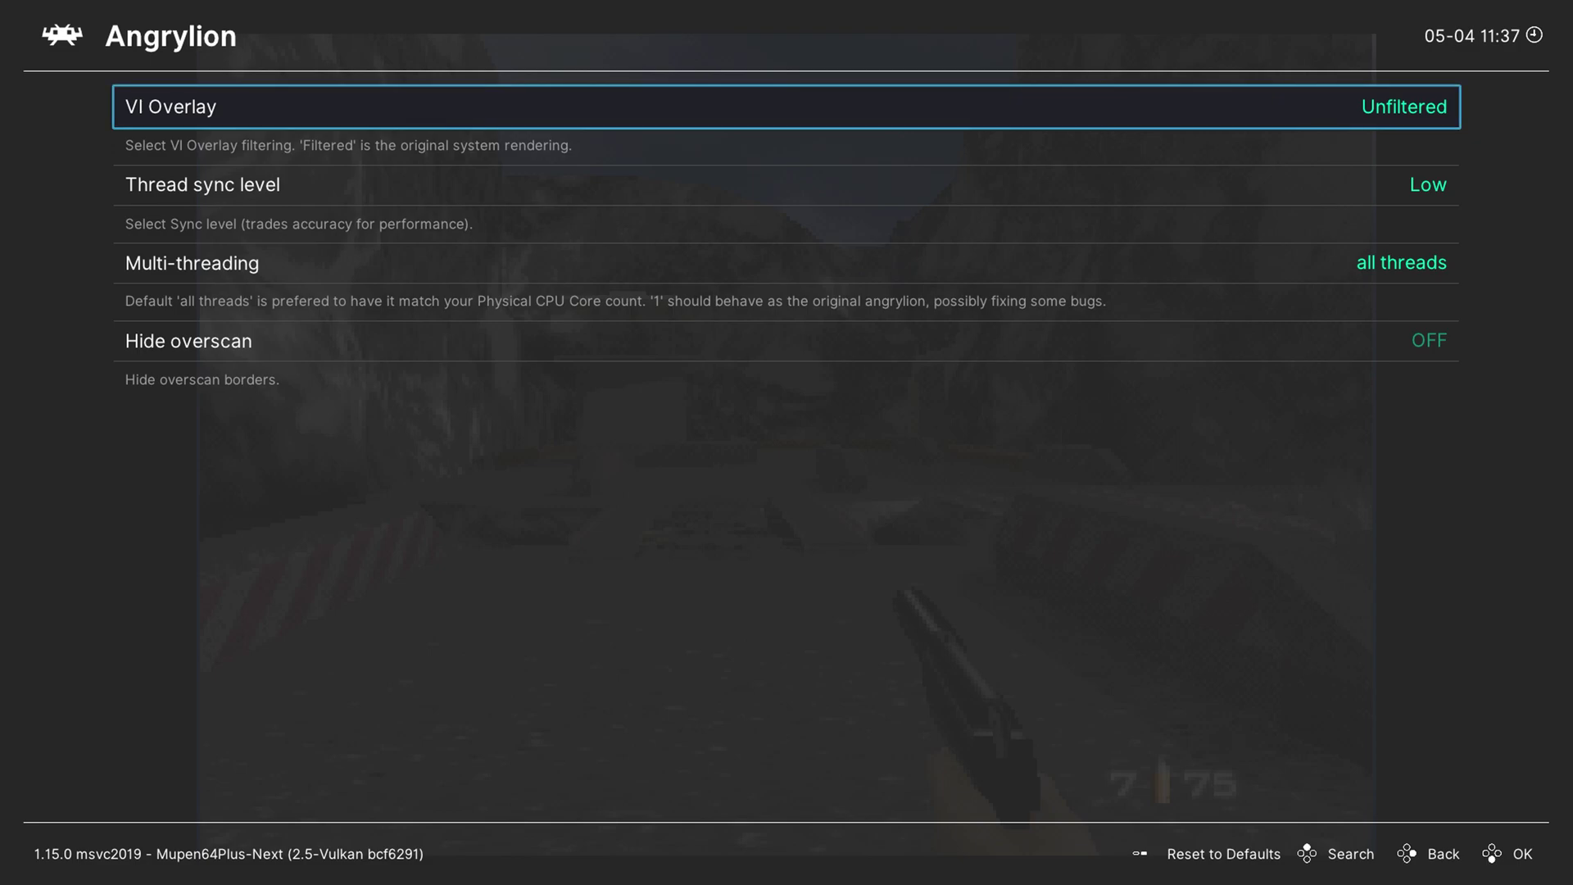
# Set Angrylion's VI Overlay to Filtered and resume the game to compare its picture with the unfiltered one
pyautogui.press('F1')
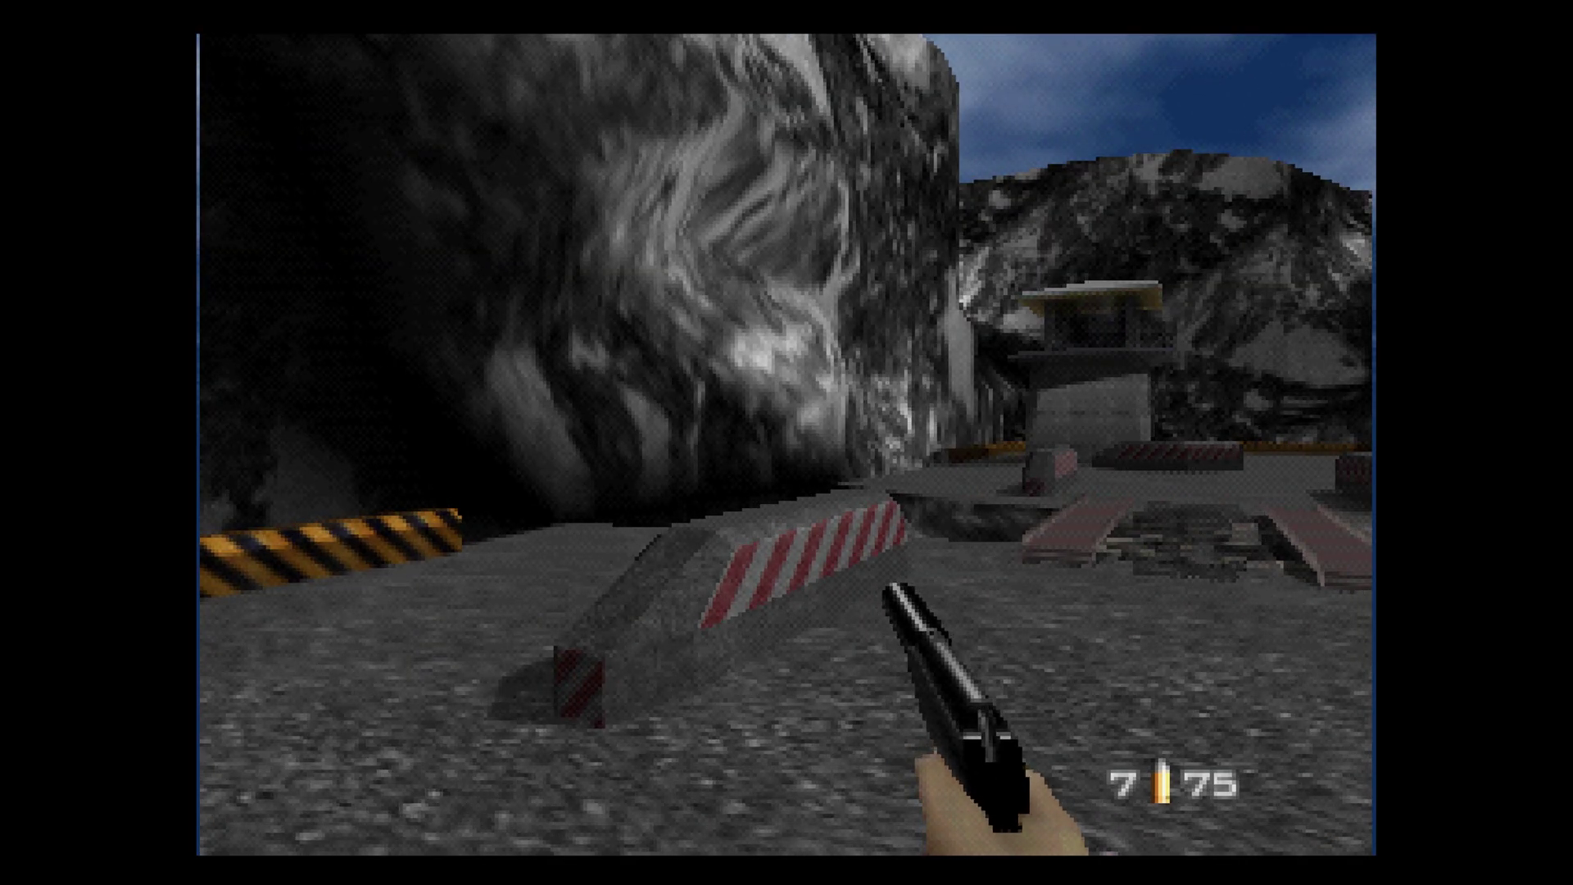
pyautogui.press('F1')
pyautogui.press('Right')
pyautogui.press('Right')
pyautogui.press('Right')
pyautogui.press('Right')
pyautogui.press('Left')
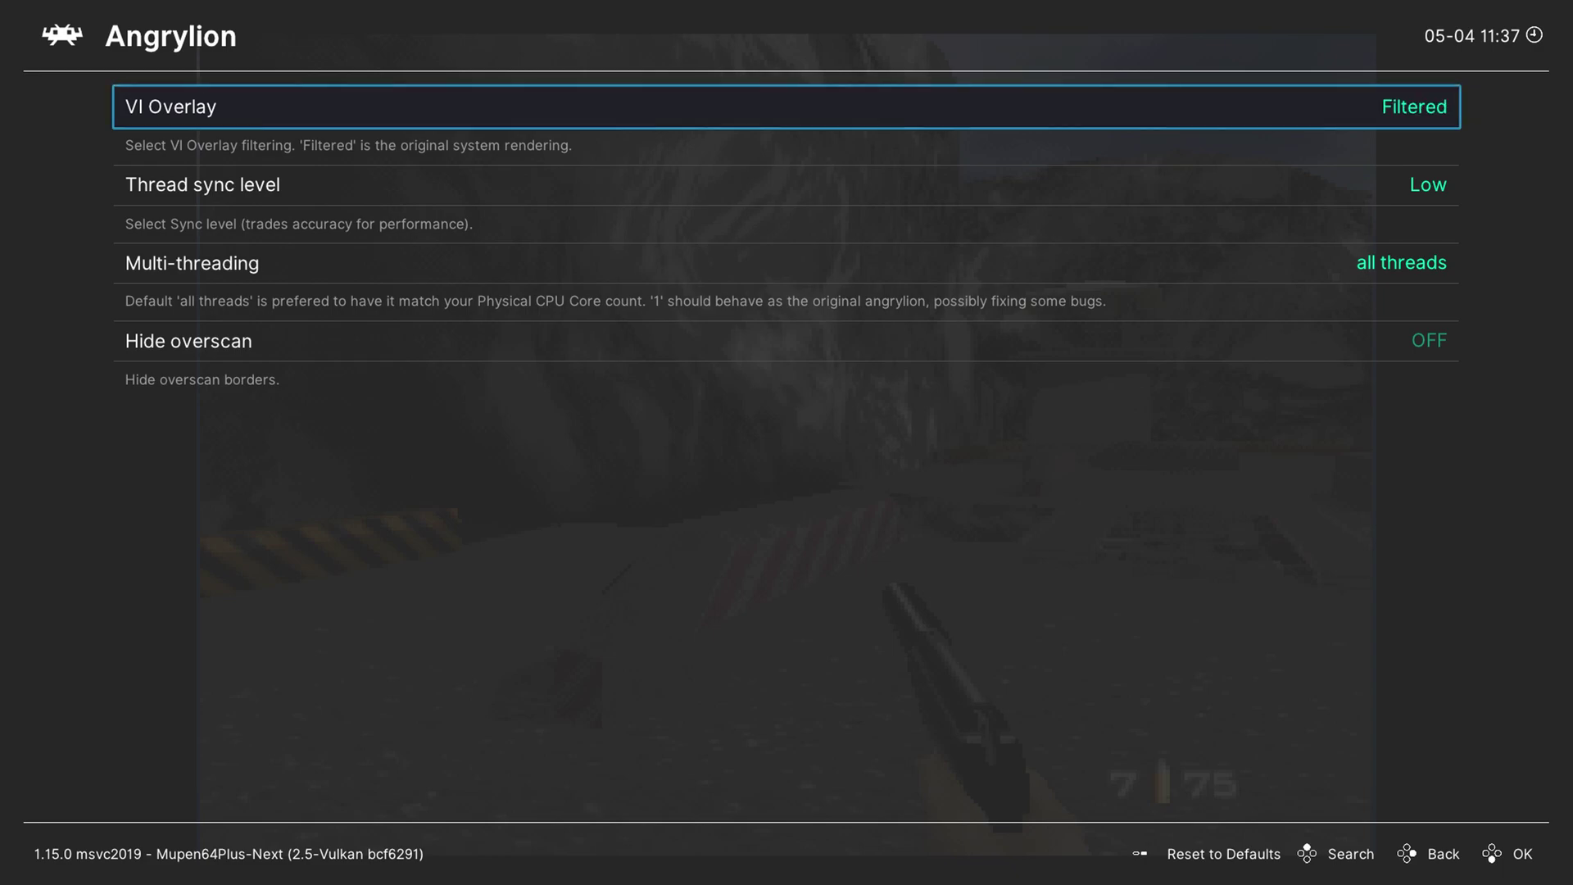
pyautogui.press('F1')
pyautogui.press('Right')
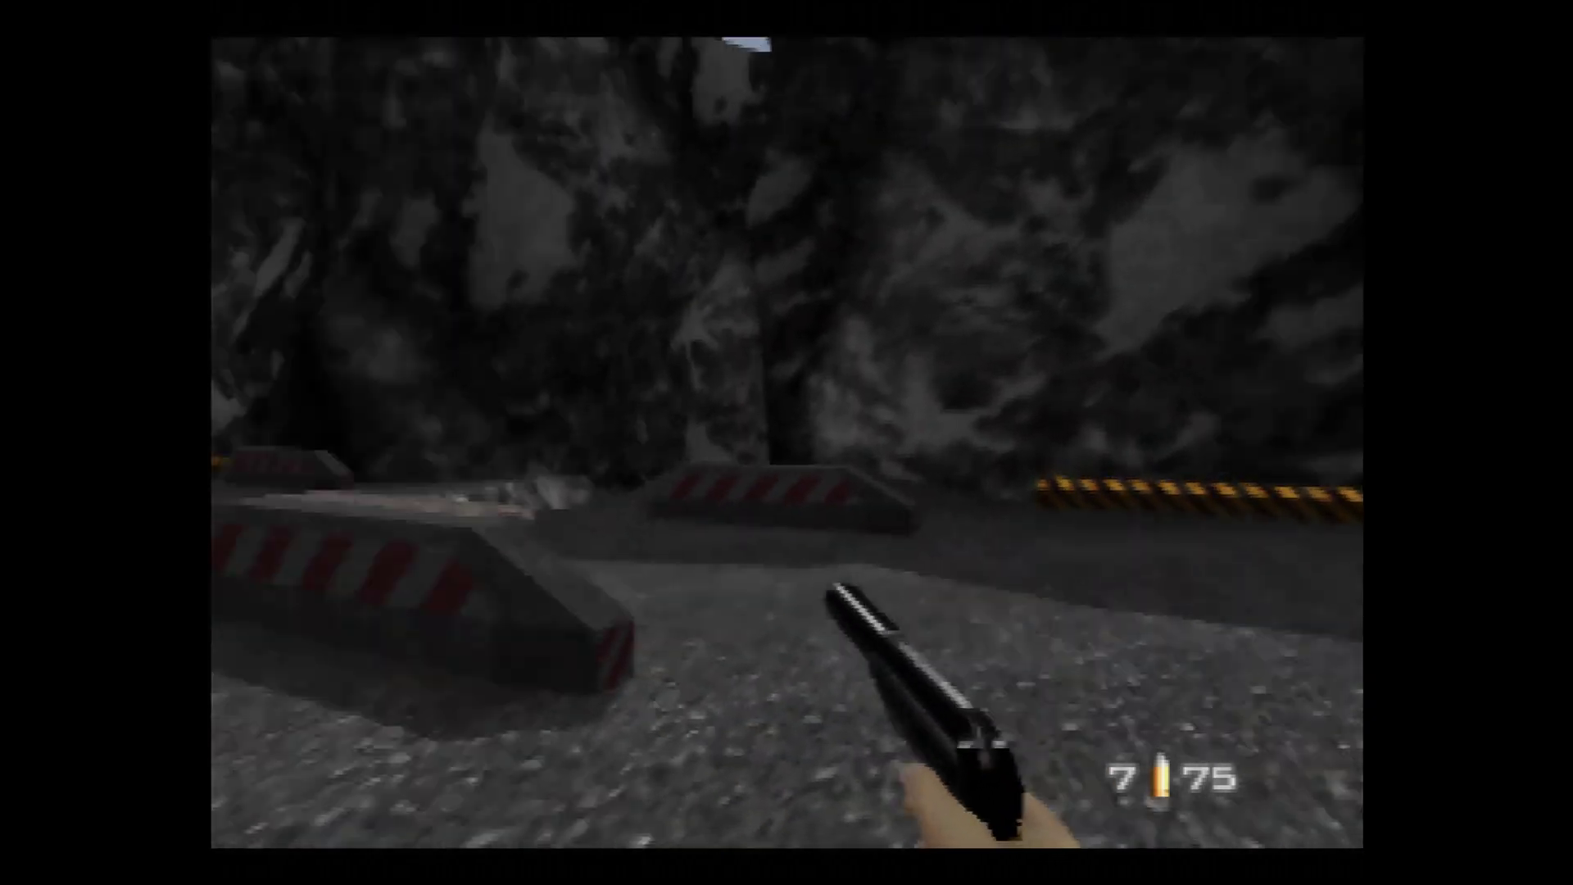
pyautogui.press('Right')
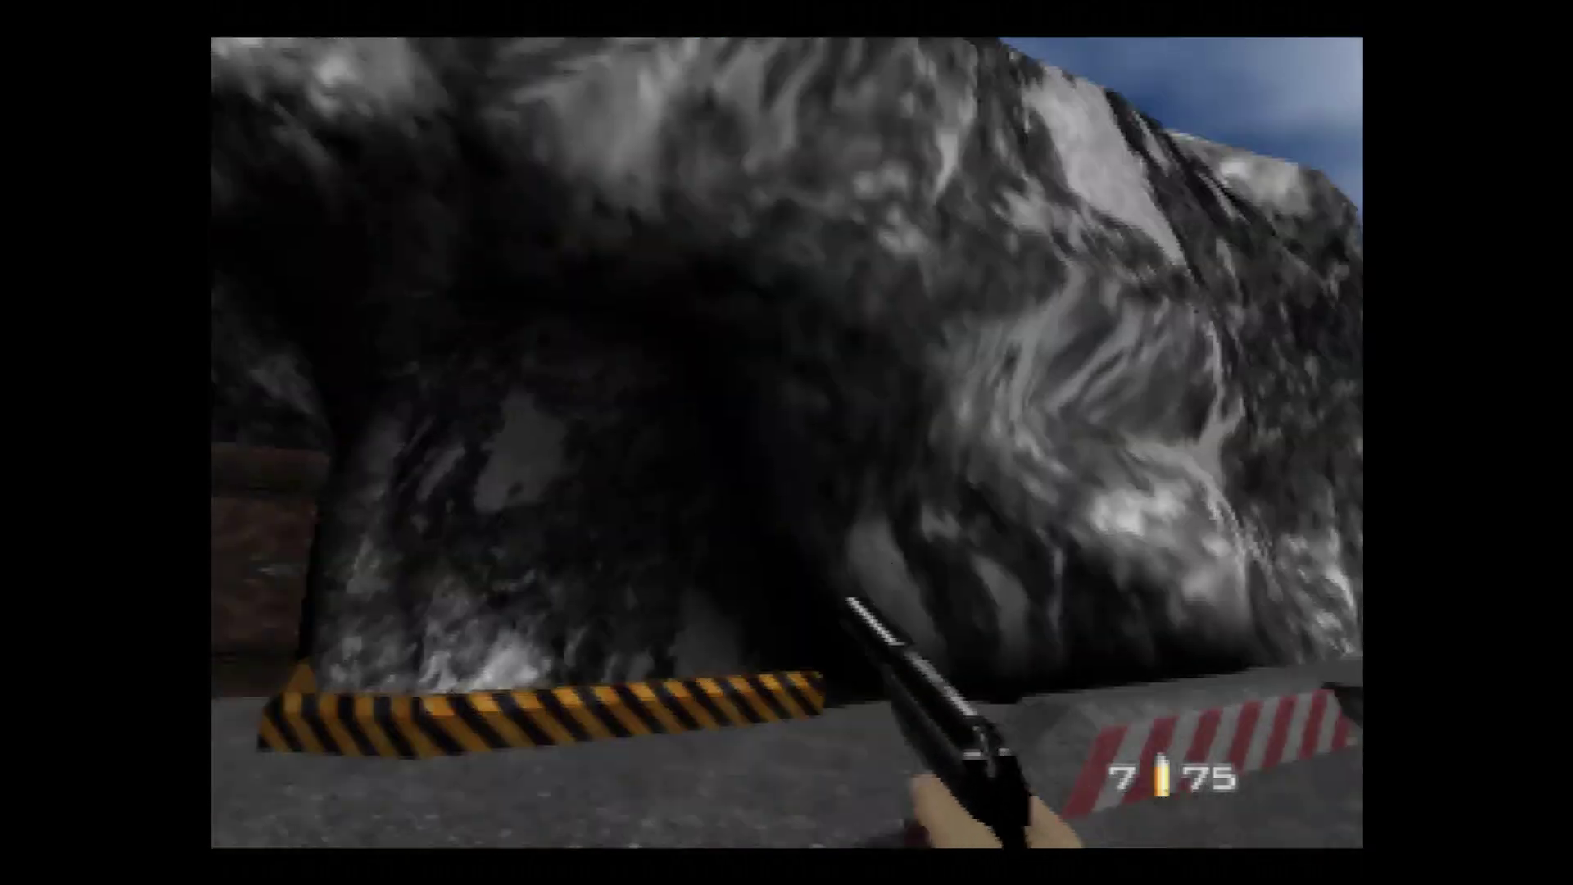
# Set Angrylion's VI Overlay to Unfiltered, turn on Hide overscan, and resume the game
pyautogui.press('F1')
pyautogui.press('Right')
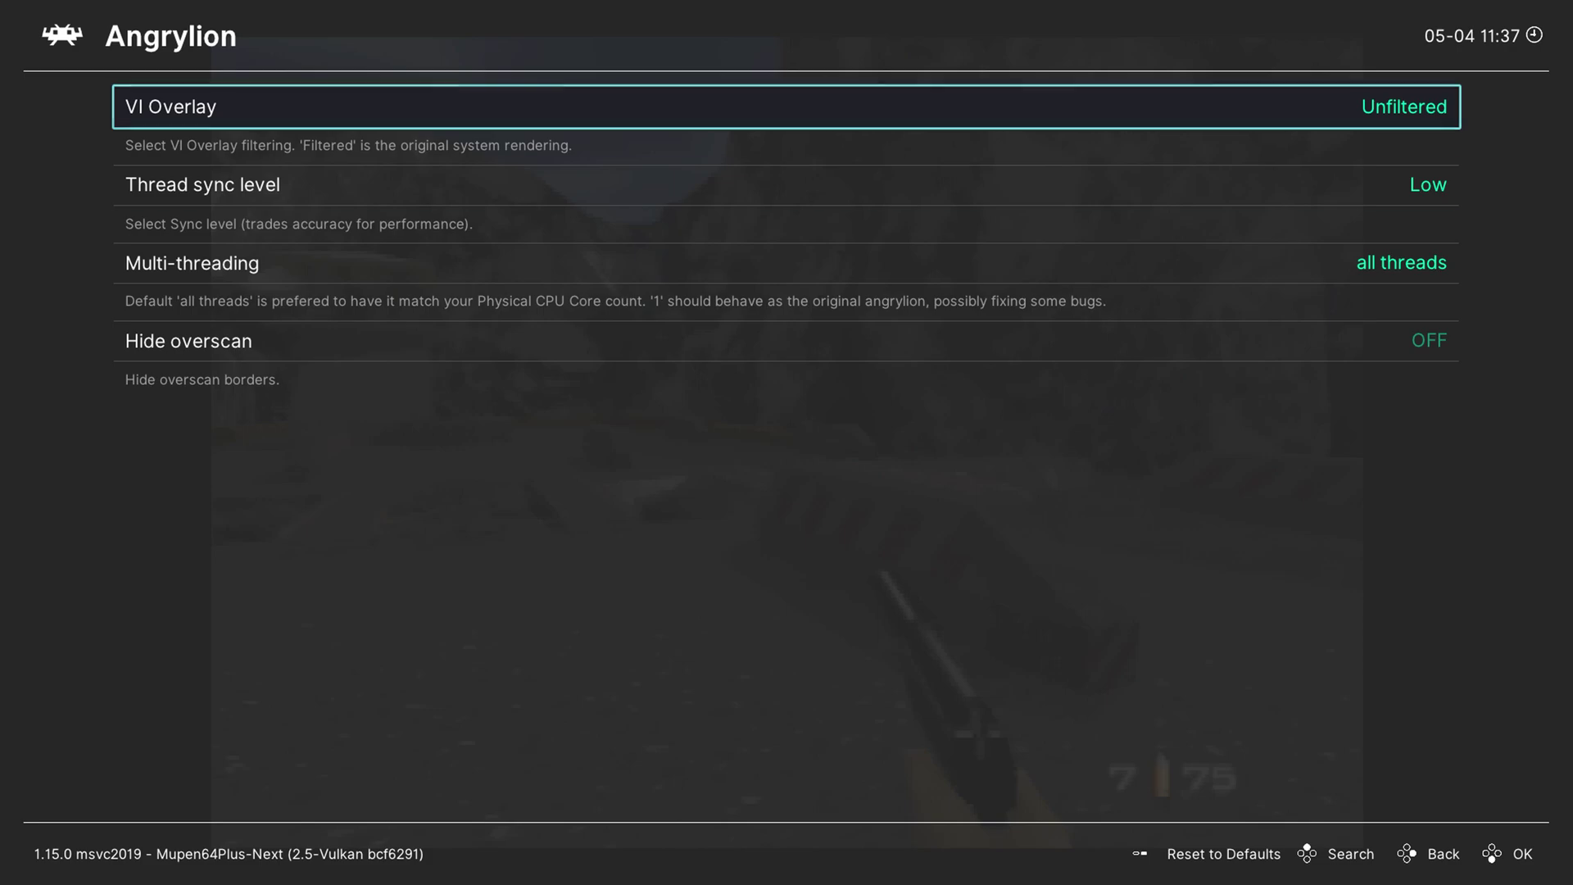
pyautogui.press('Down')
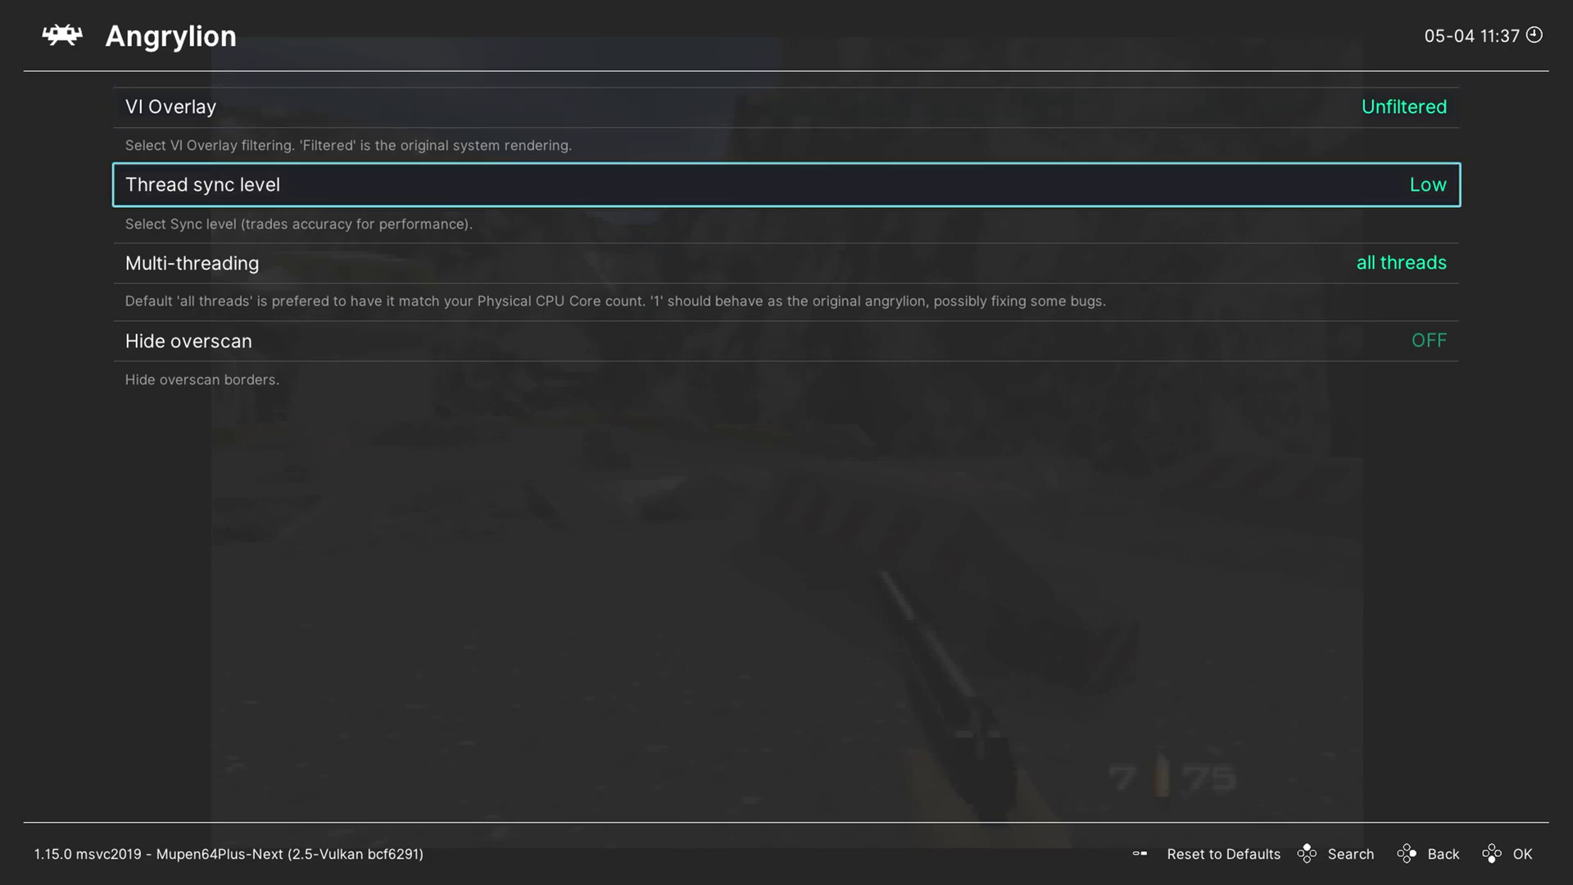
pyautogui.press('Down')
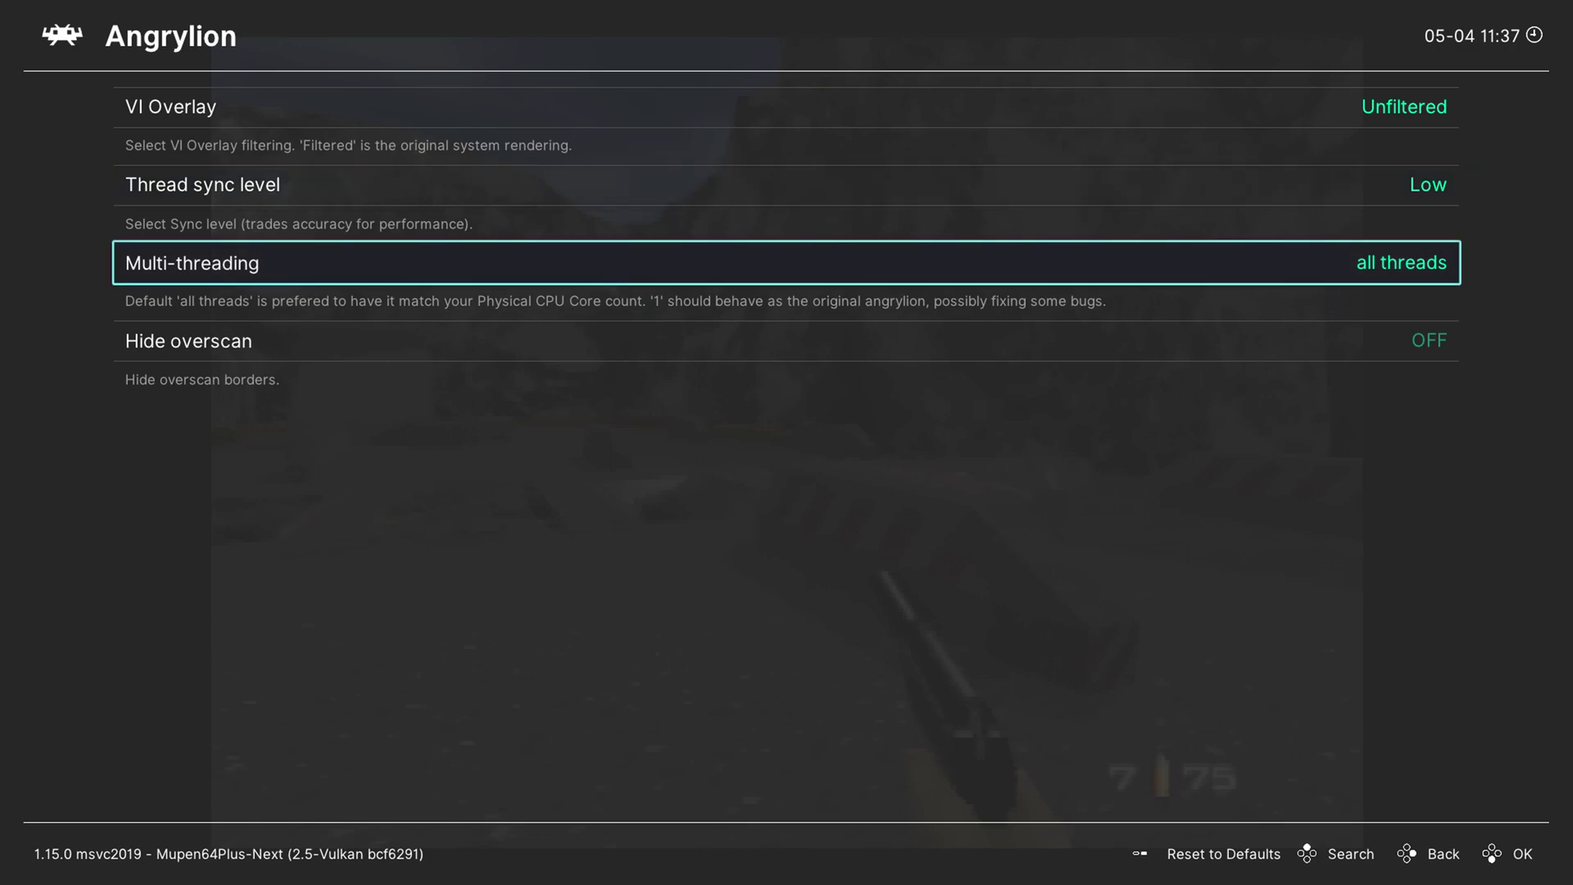
pyautogui.press('Down')
pyautogui.press('Right')
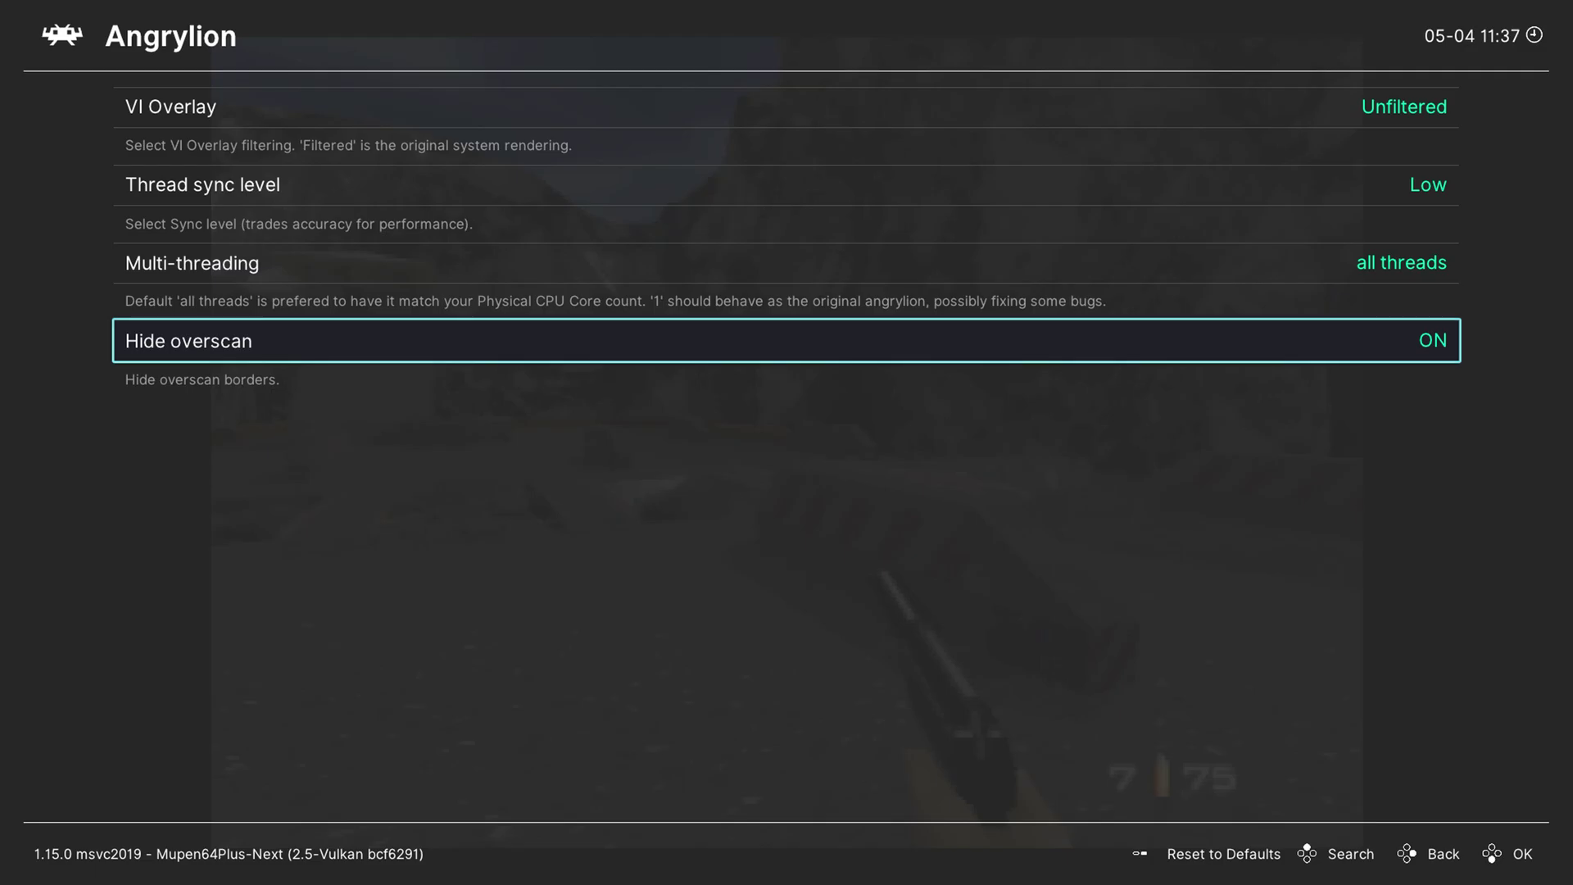
pyautogui.press('F1')
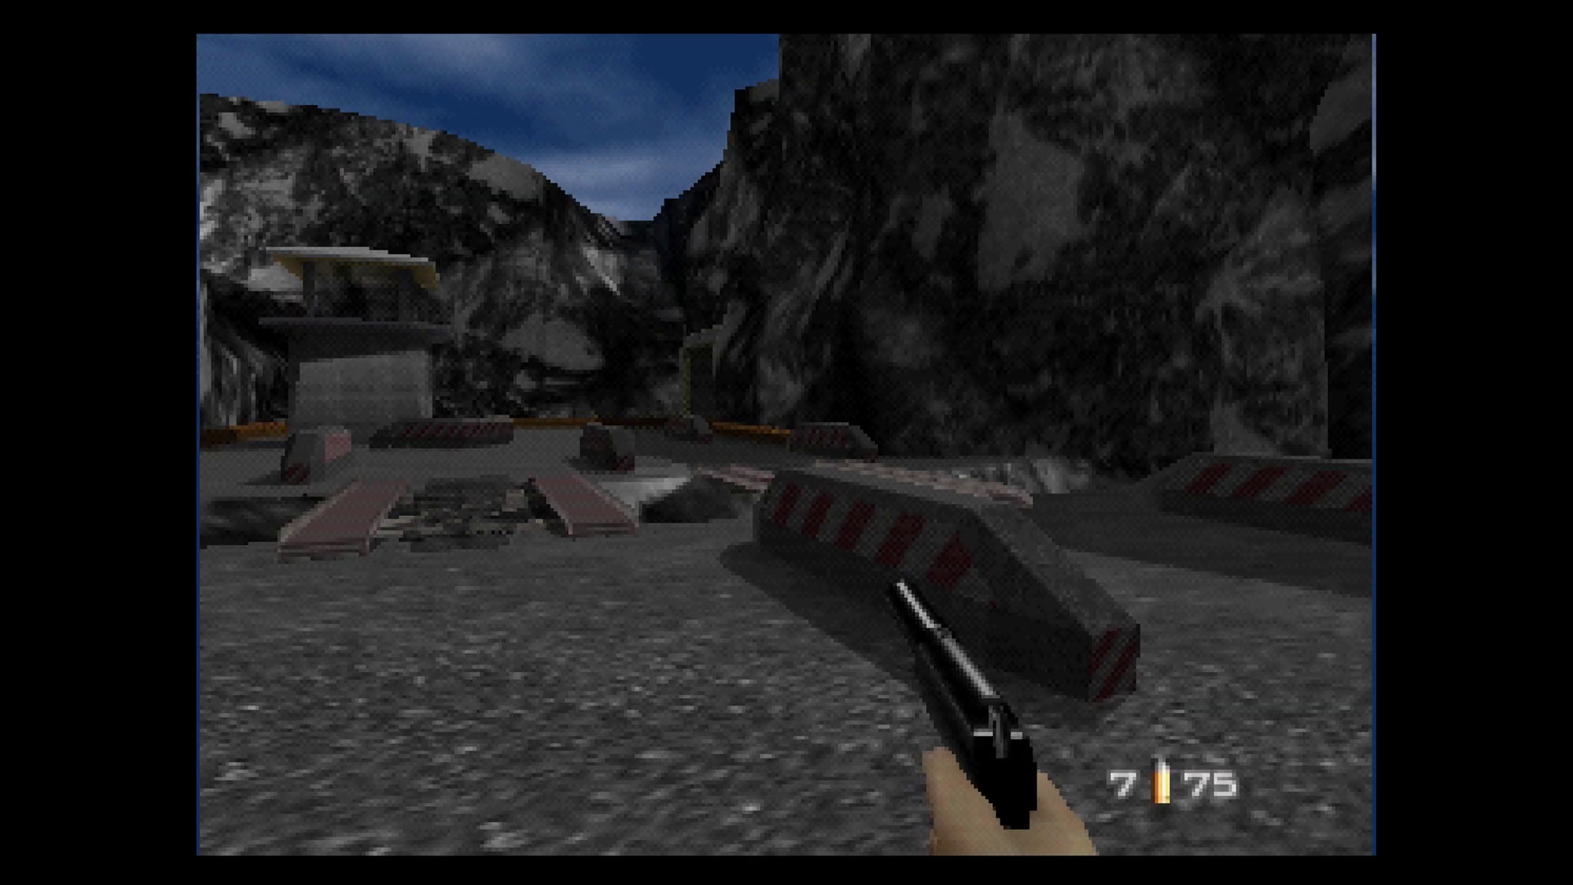
# Turn on Frame Duplication in the core options and resume the game to check how it runs
pyautogui.press('F1')
pyautogui.press('BackSpace')
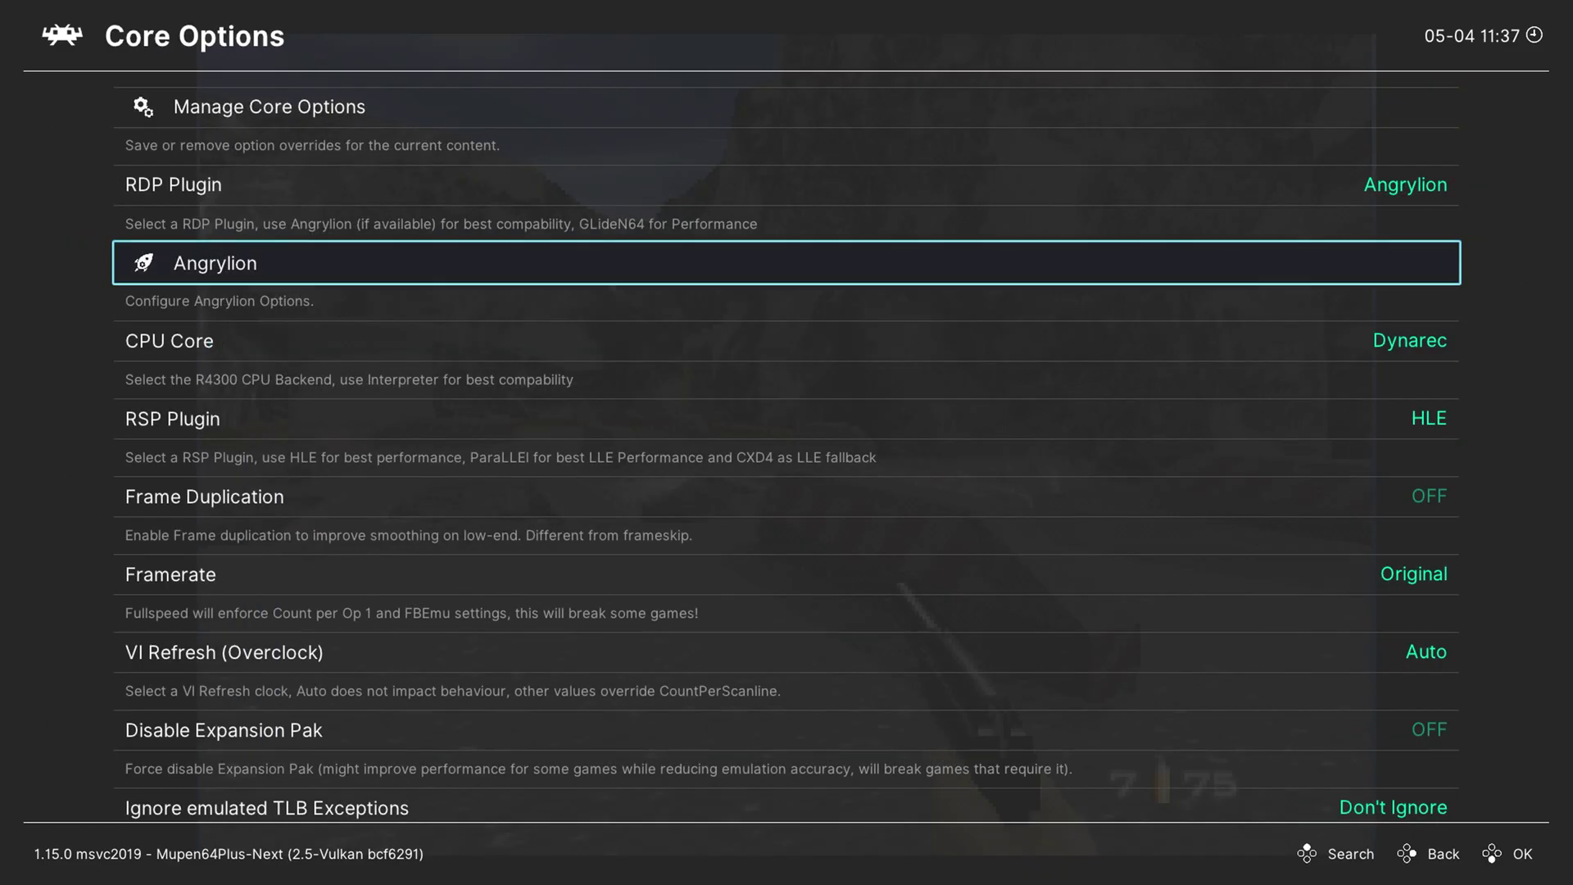
pyautogui.press('Down')
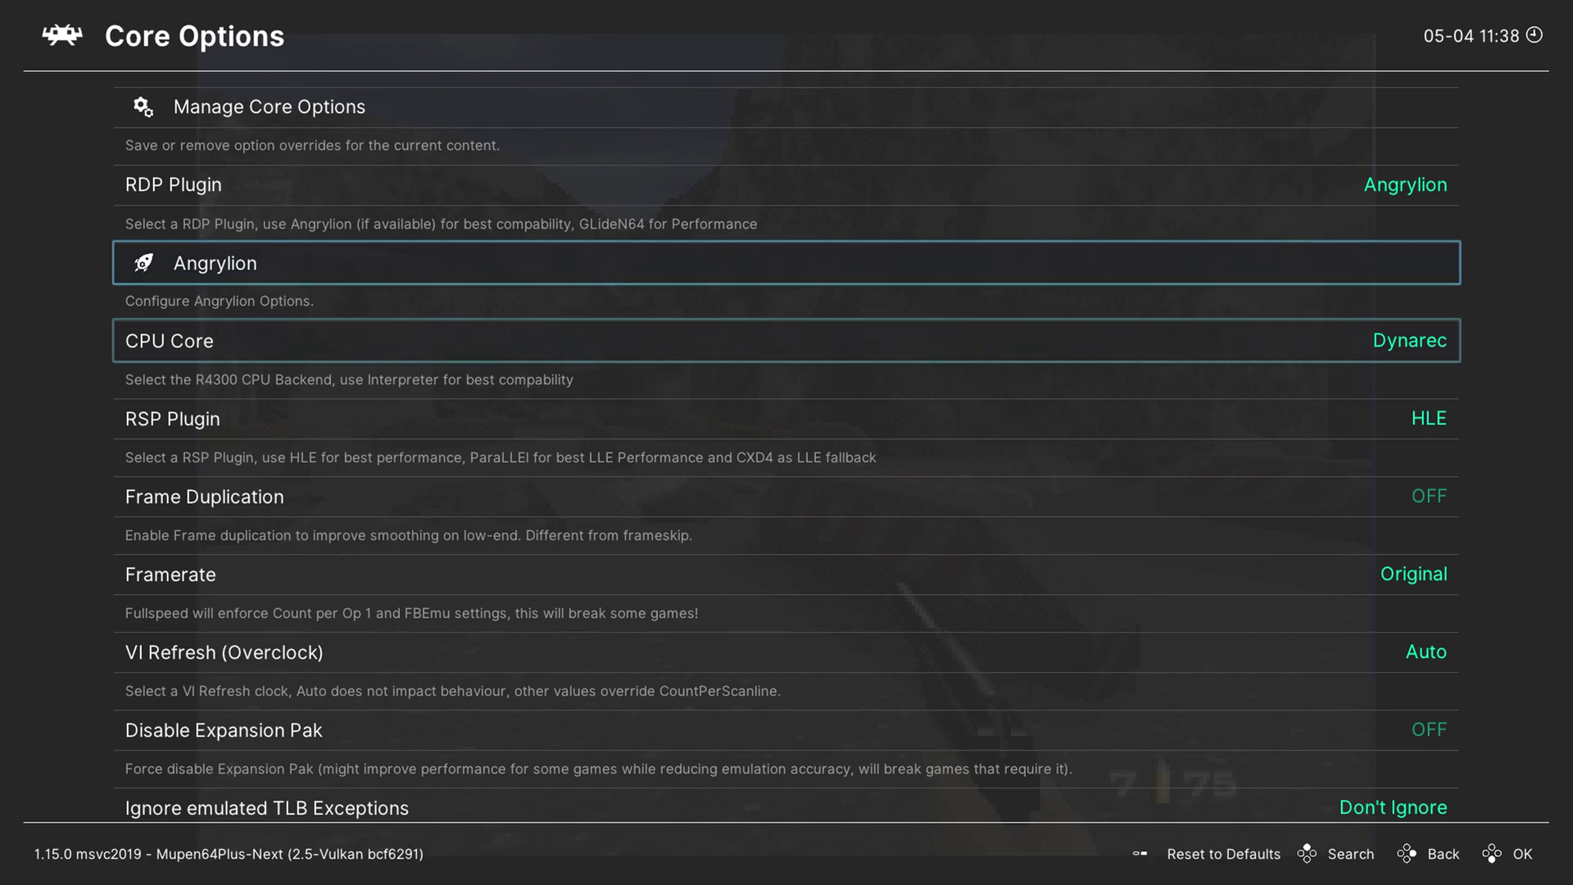
pyautogui.press('Down')
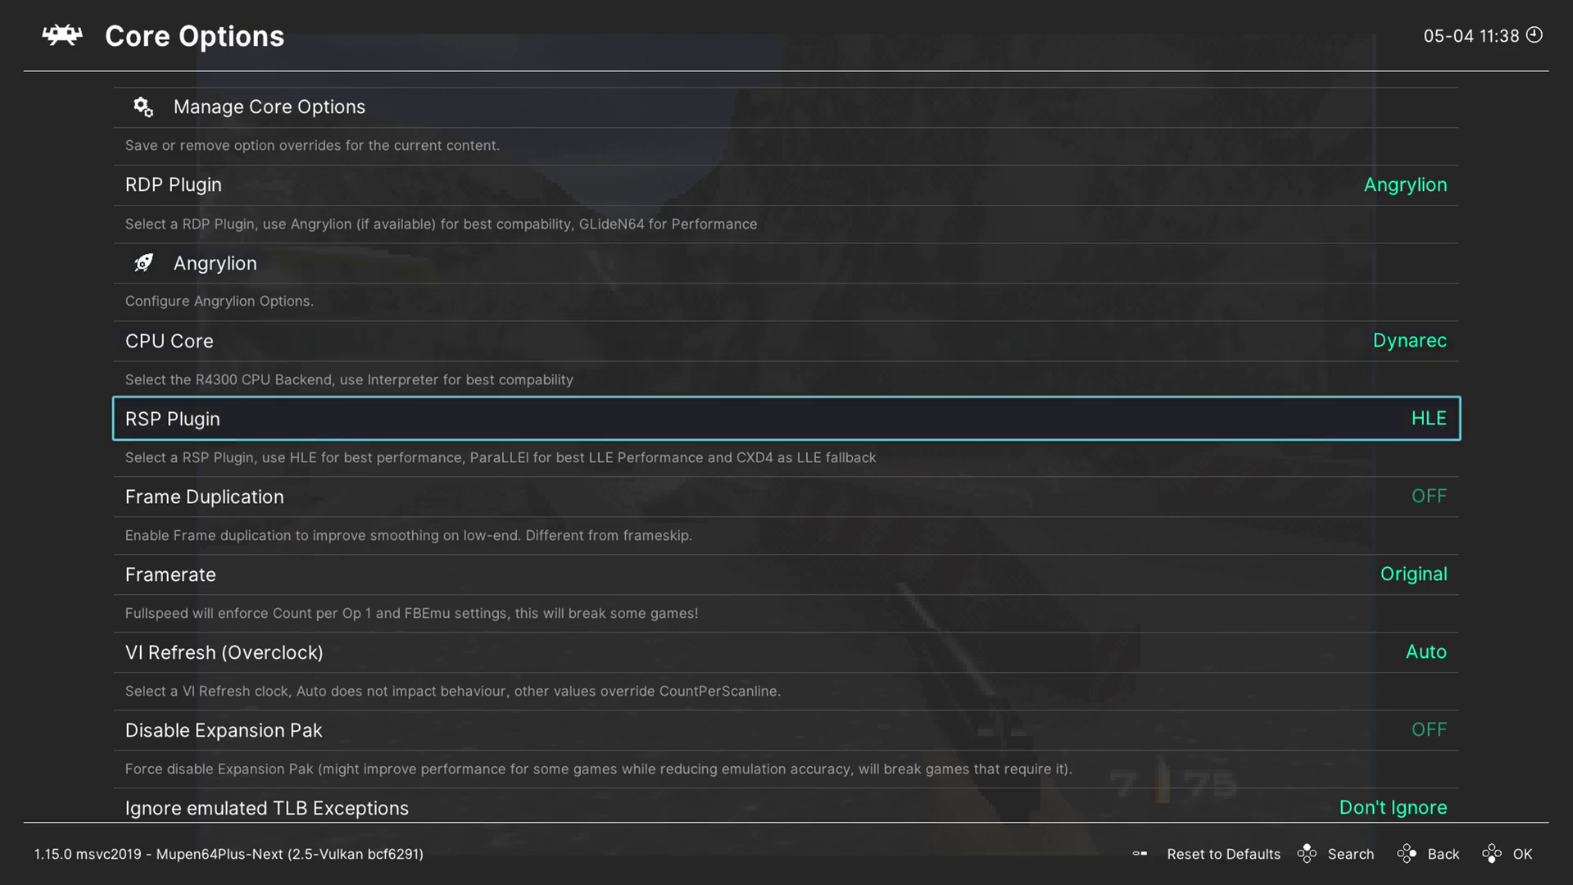
pyautogui.press('Down')
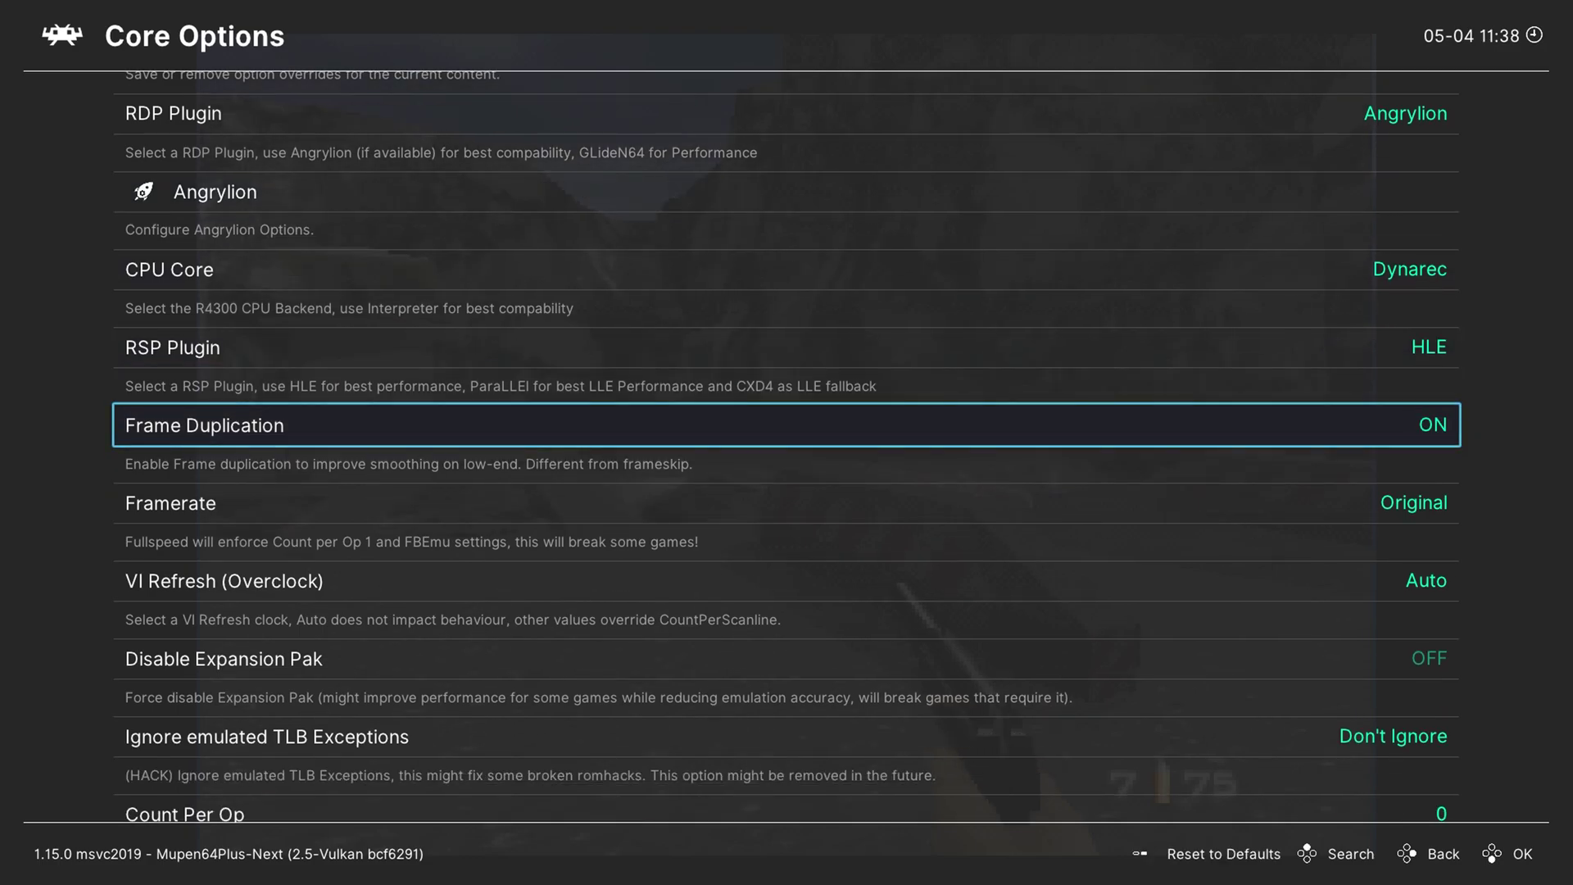
pyautogui.press('F1')
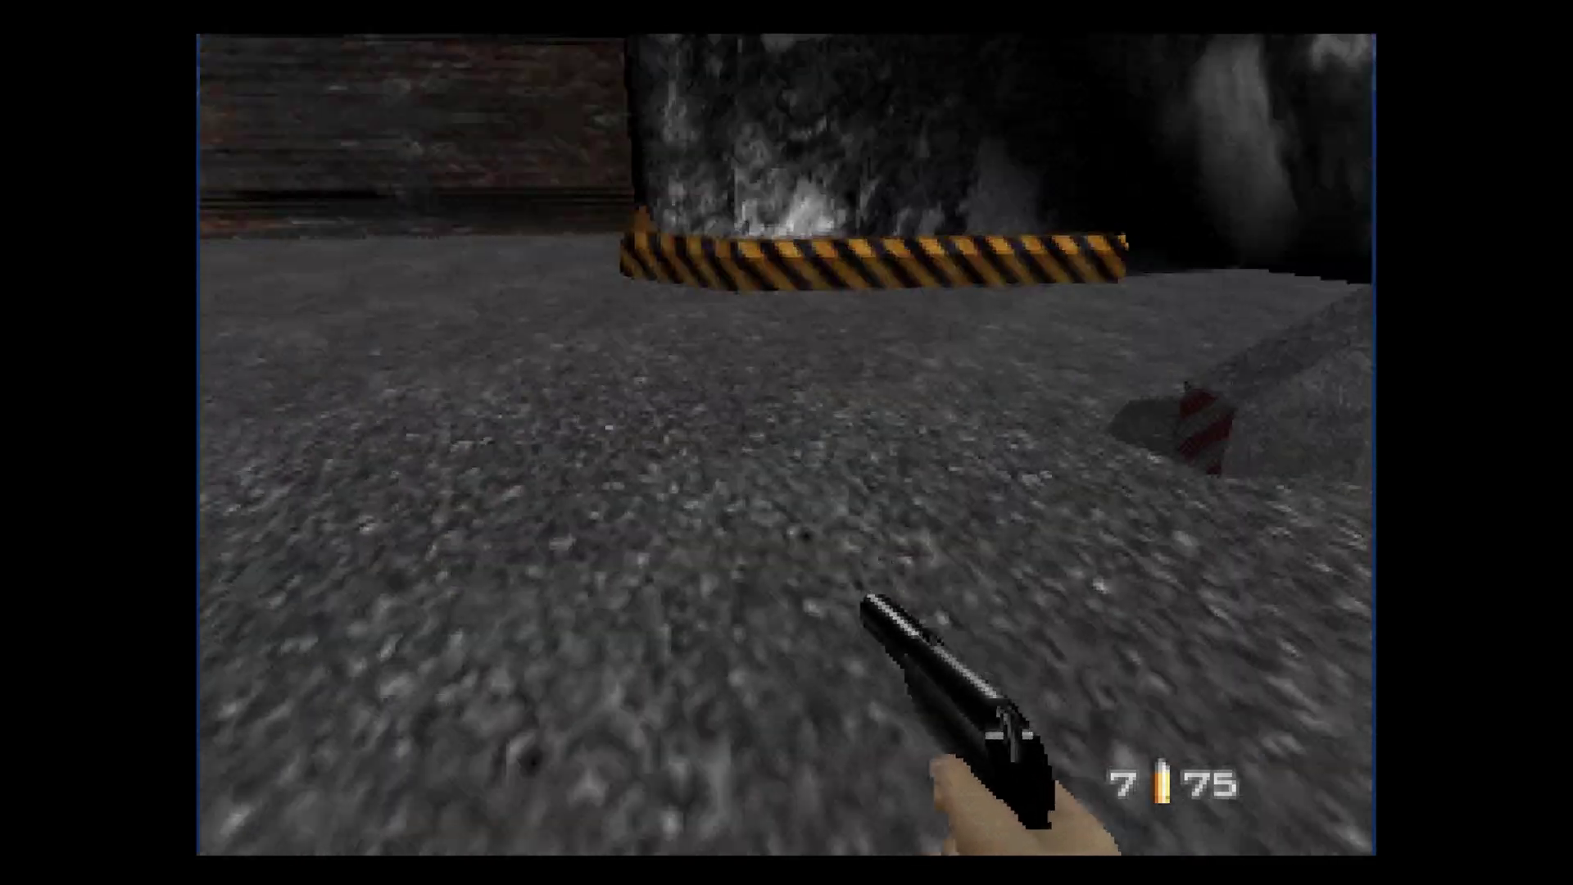
pyautogui.press('Left')
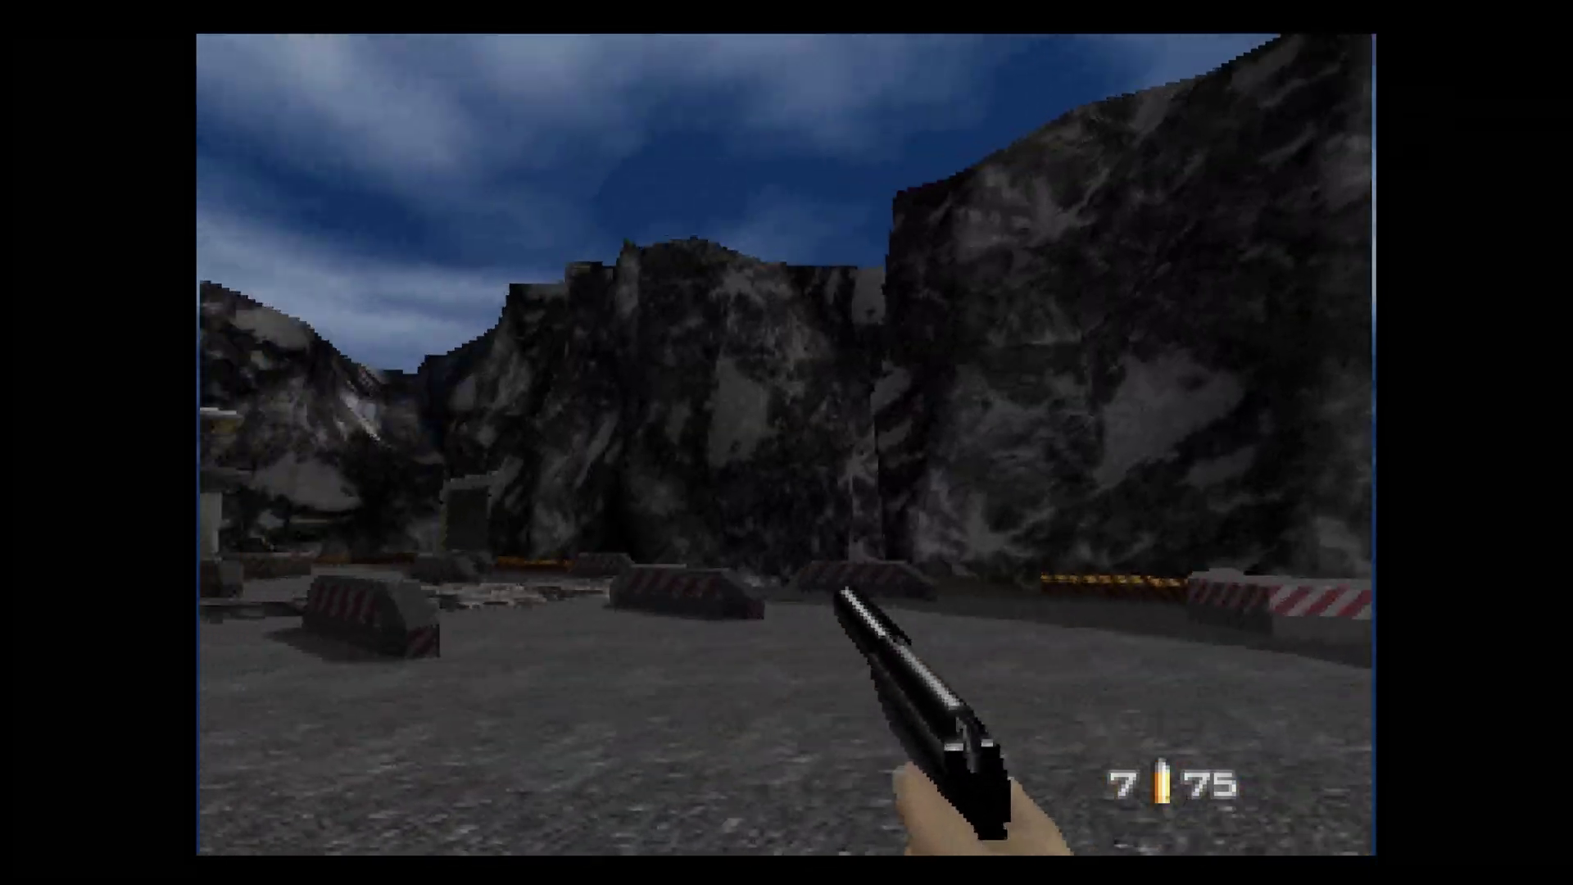
# Set the core's Framerate option to Fullspeed and resume the game to test it
pyautogui.press('F1')
pyautogui.press('Down')
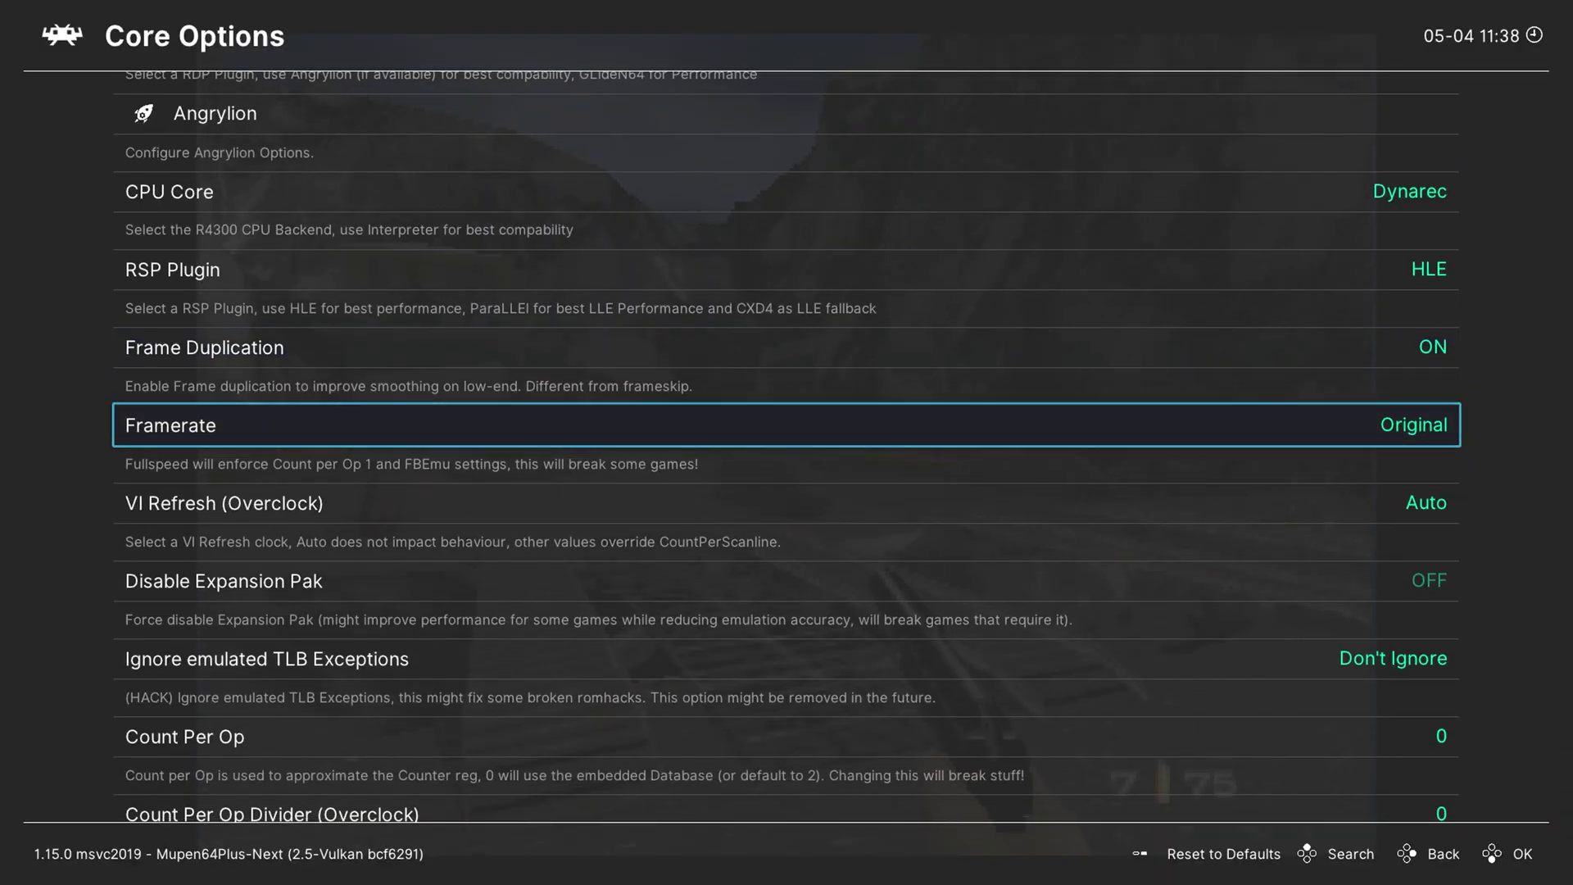
pyautogui.press('Return')
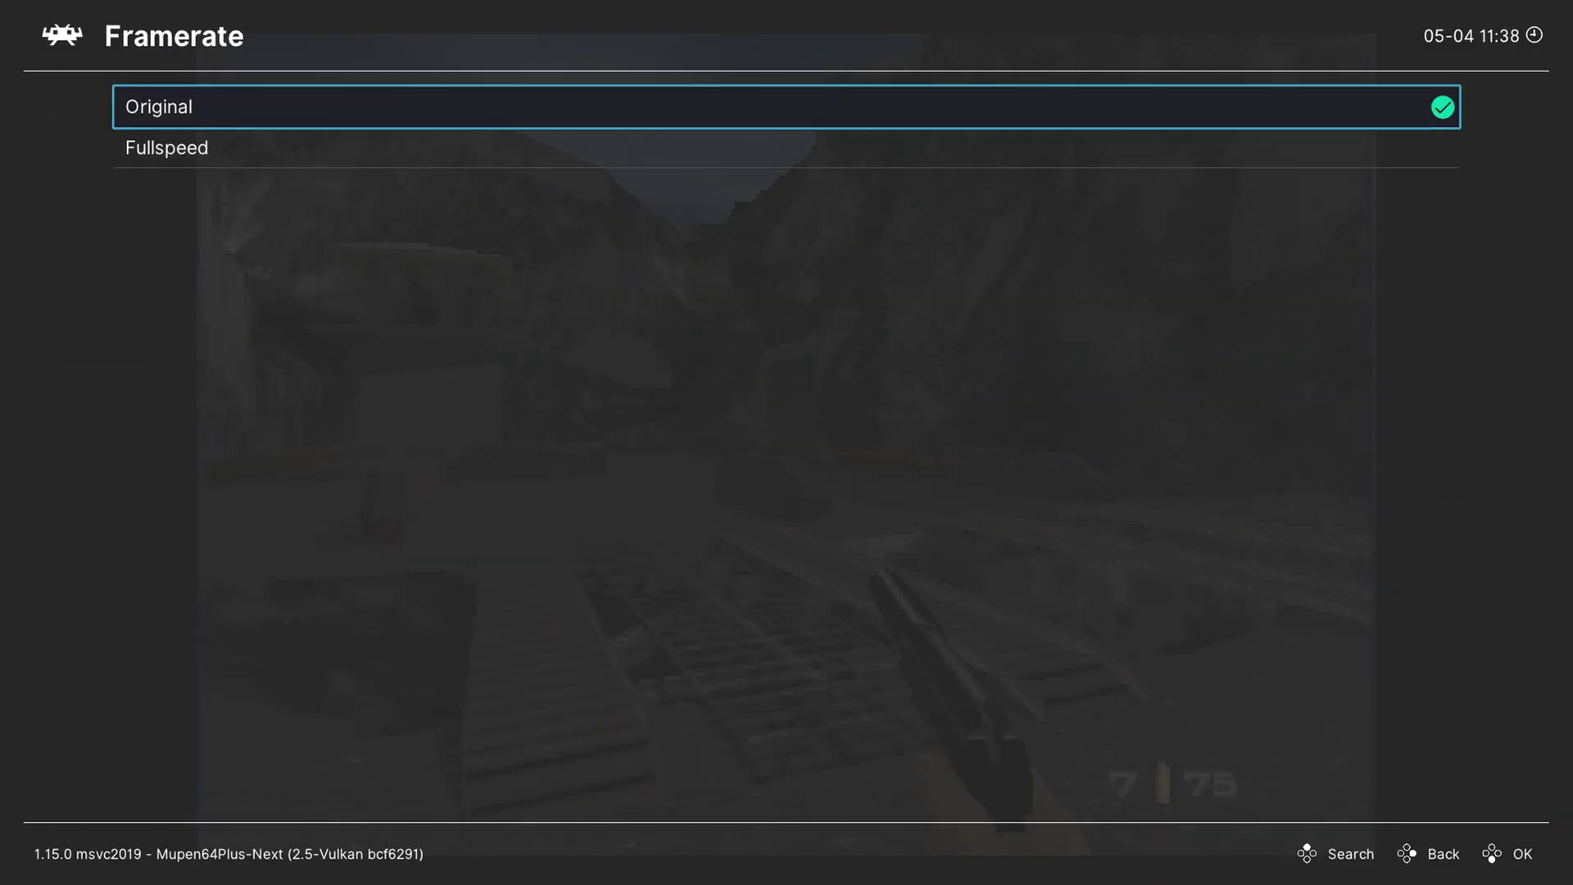
pyautogui.press('F1')
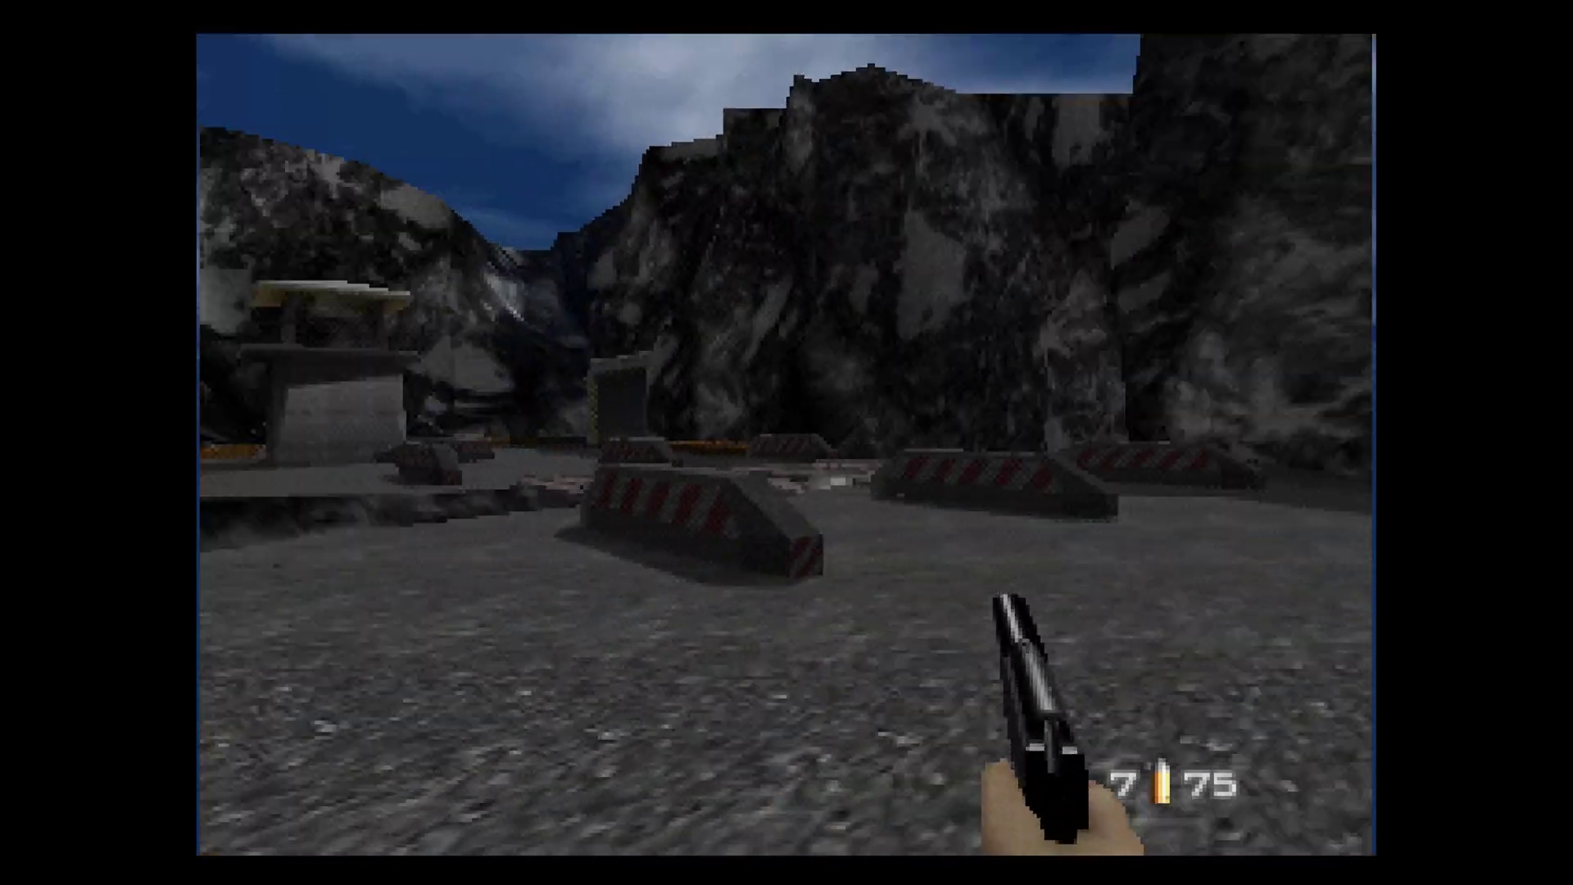
pyautogui.press('Left')
# Set the core's Framerate option back to Original
pyautogui.press('F1')
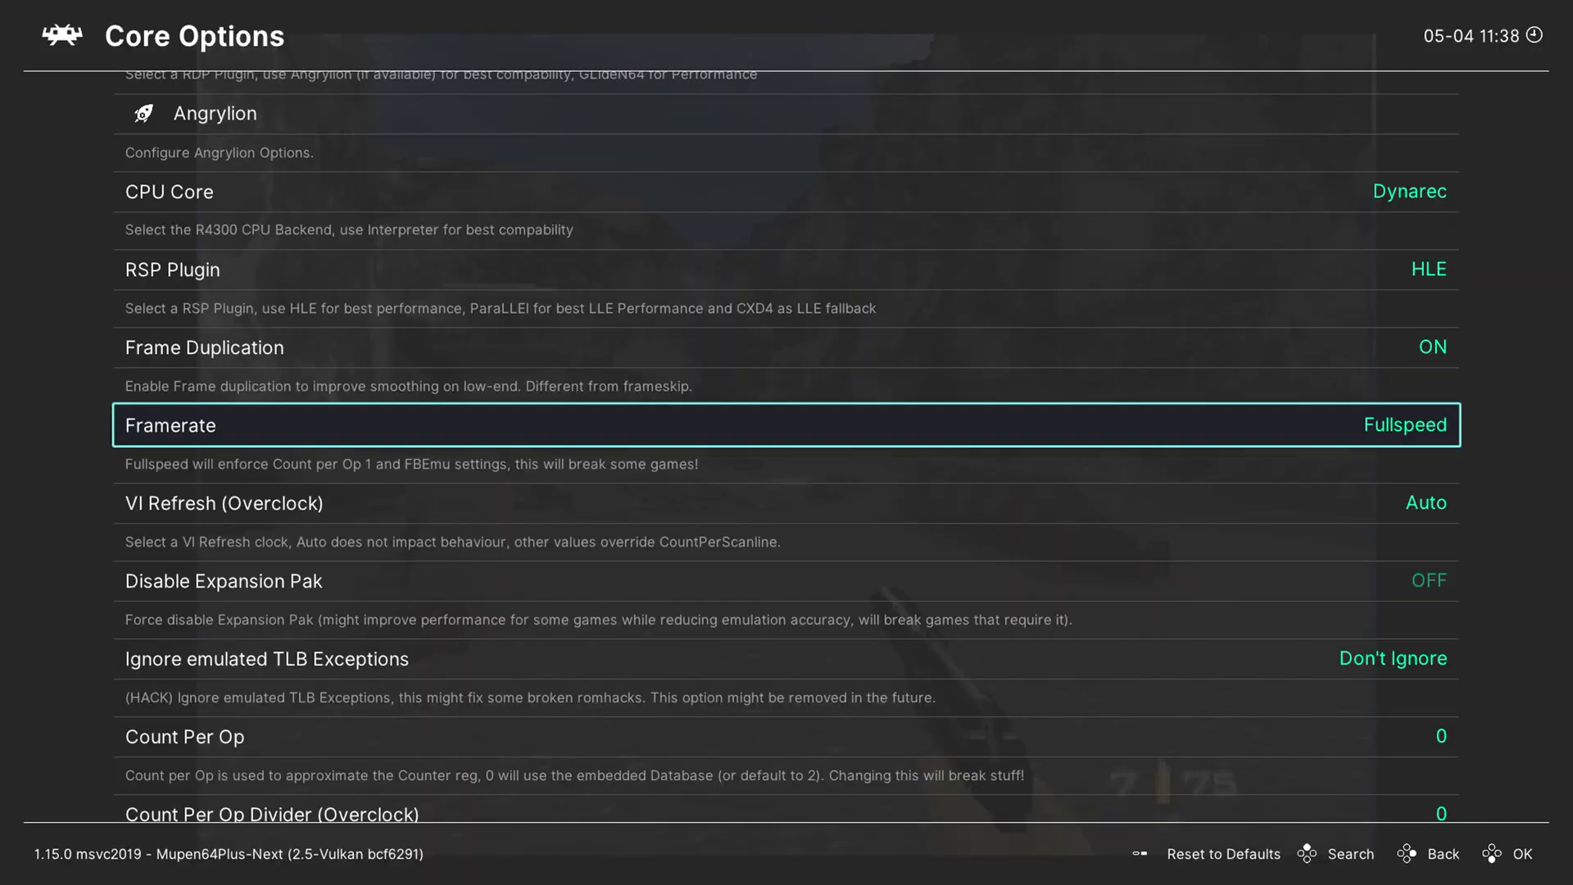
pyautogui.press('Return')
pyautogui.press('Return')
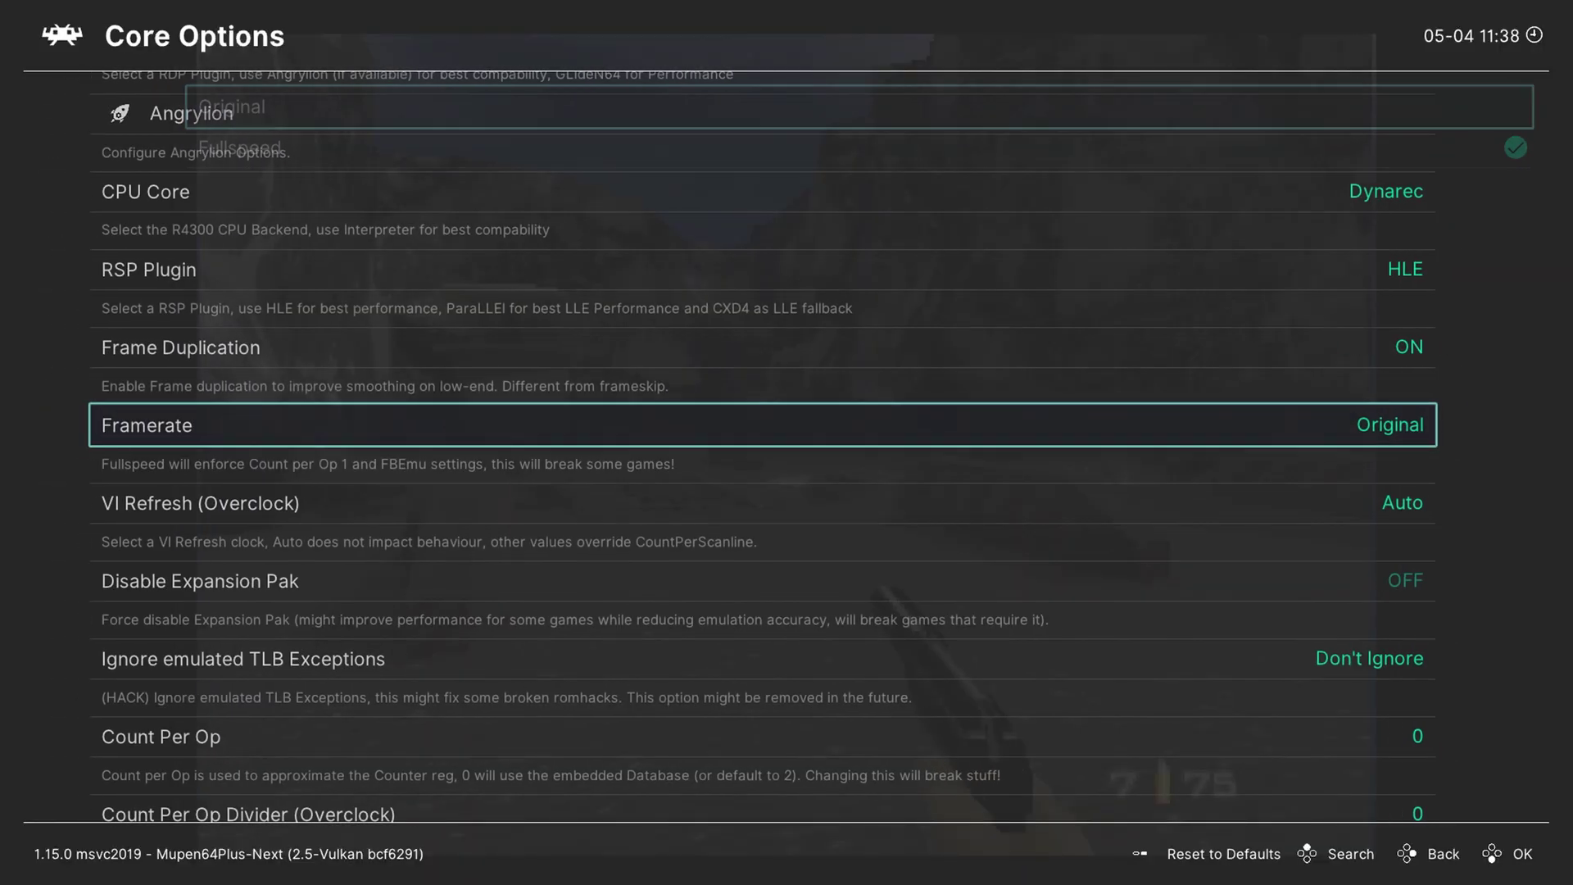
# Look through the available VI Refresh (Overclock) values without choosing a different one
pyautogui.press('Down')
pyautogui.press('Return')
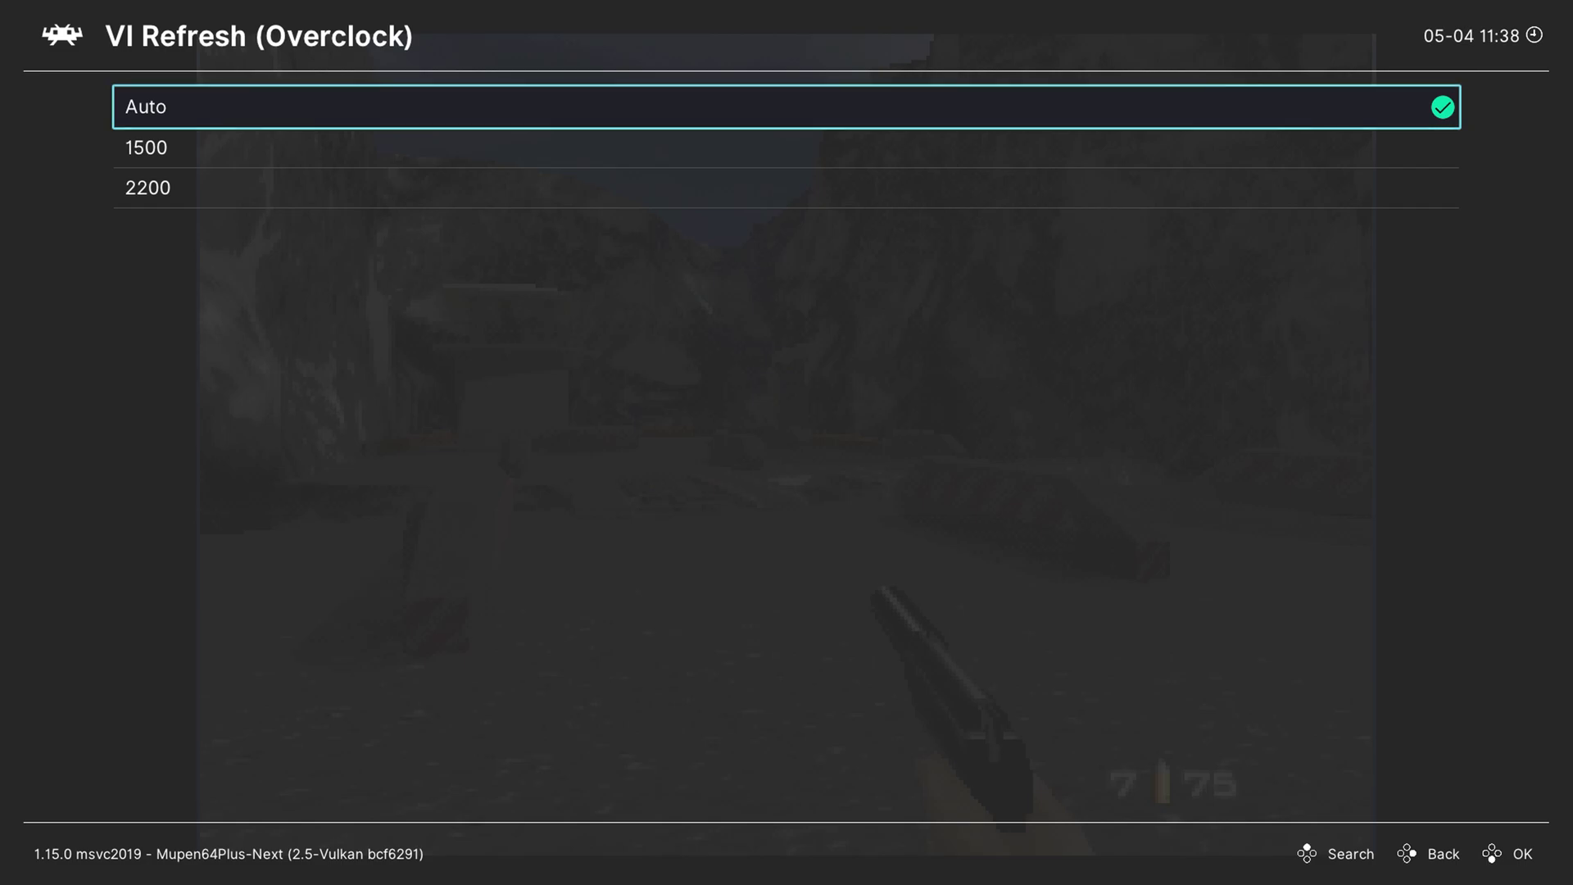
pyautogui.press('Up')
pyautogui.press('Up')
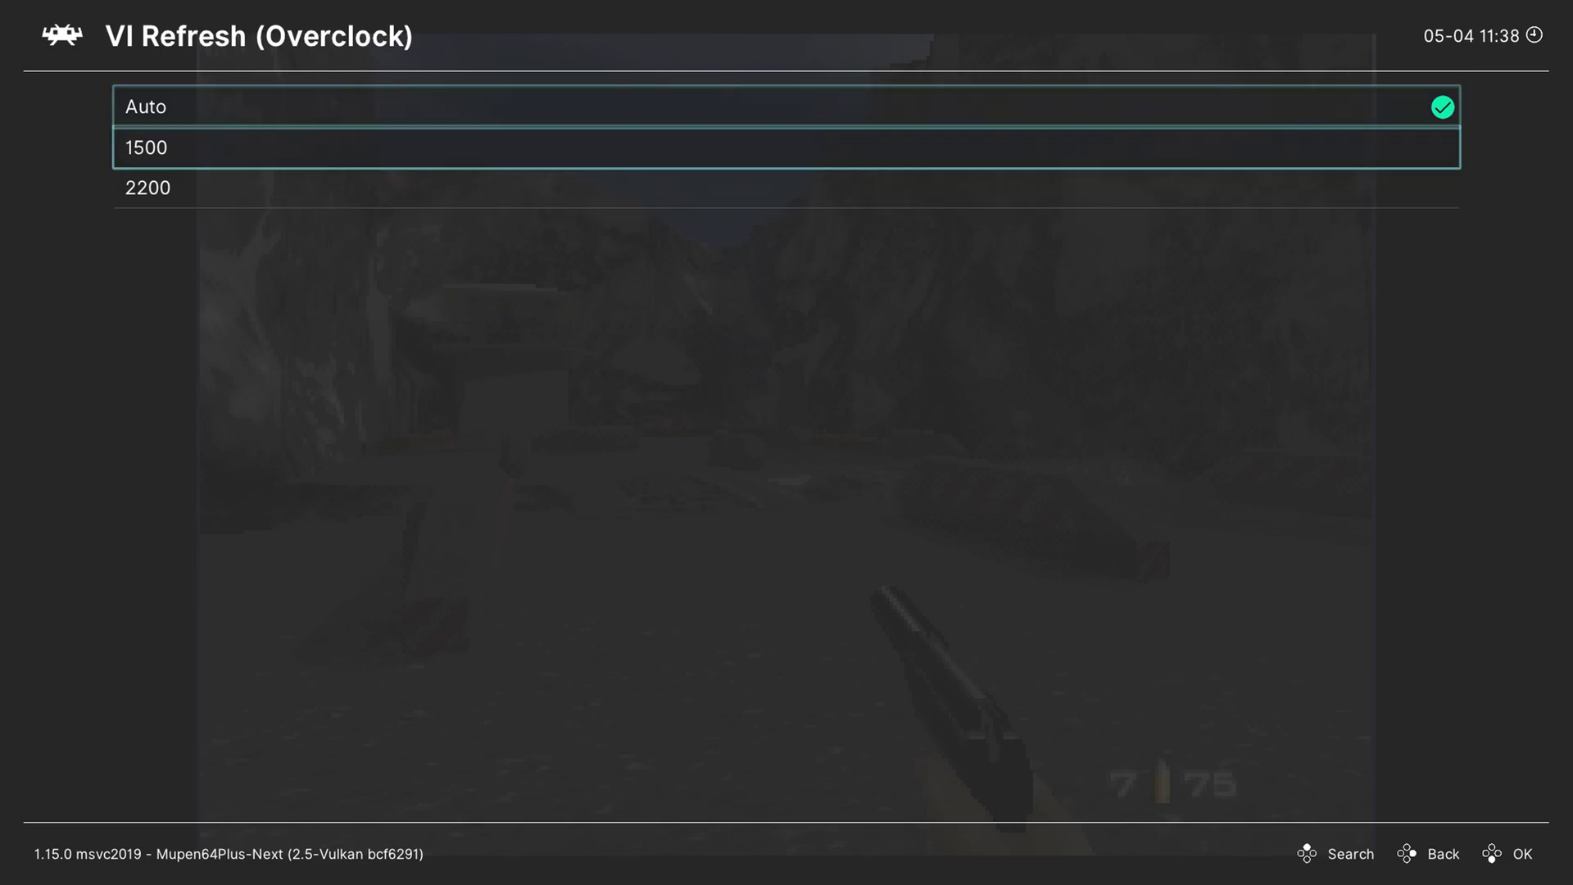
pyautogui.press('Up')
pyautogui.press('BackSpace')
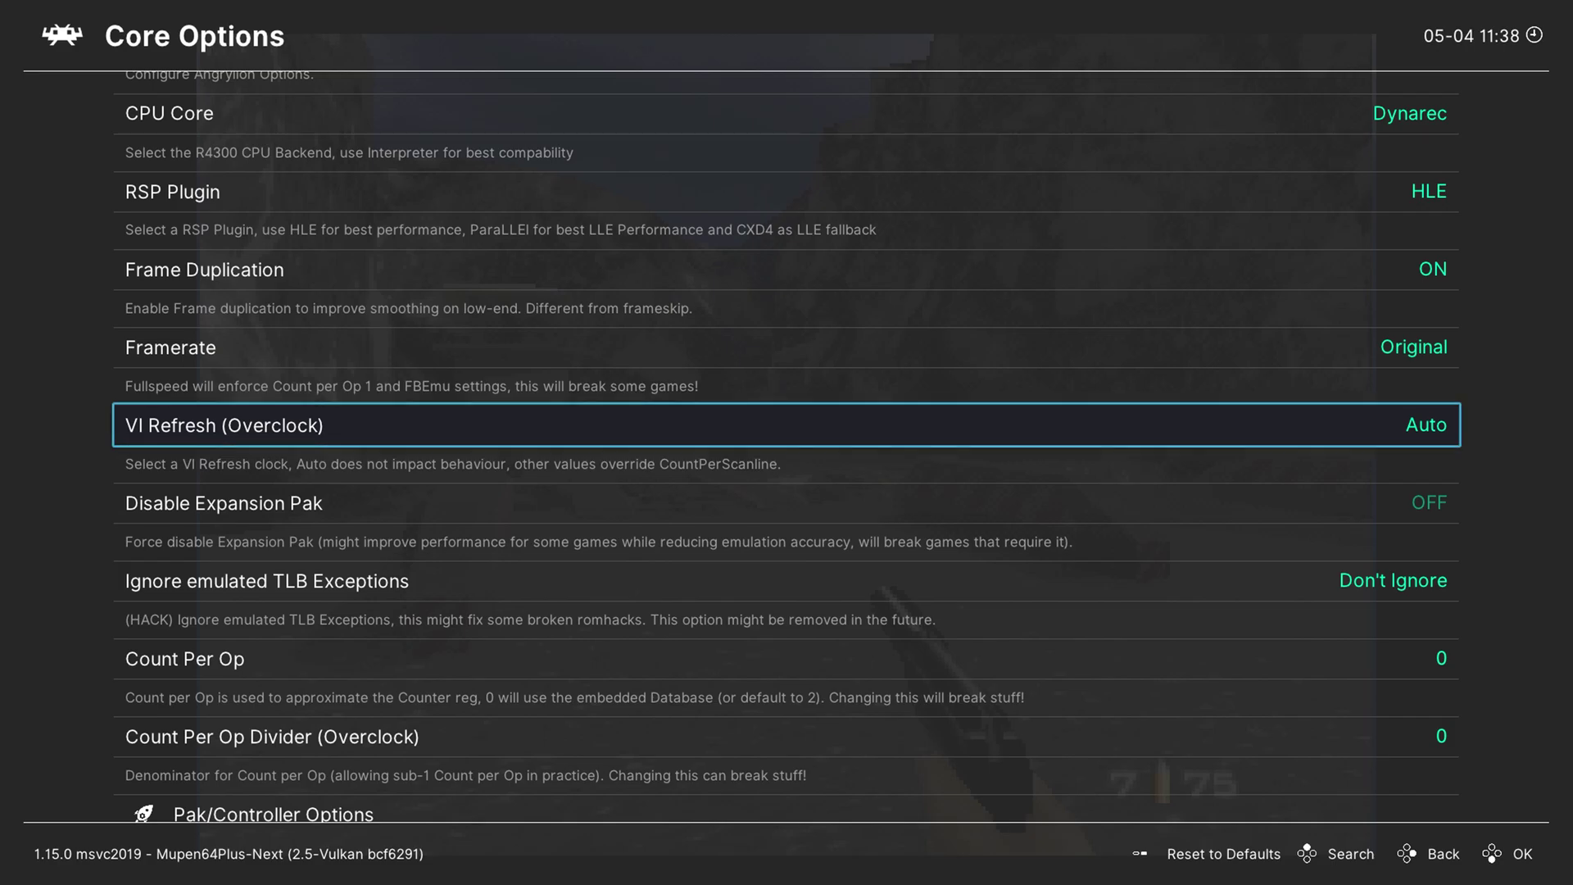
# Toggle Disable Expansion Pak on and back off, and open the core's Pak/Controller Options
pyautogui.press('Down')
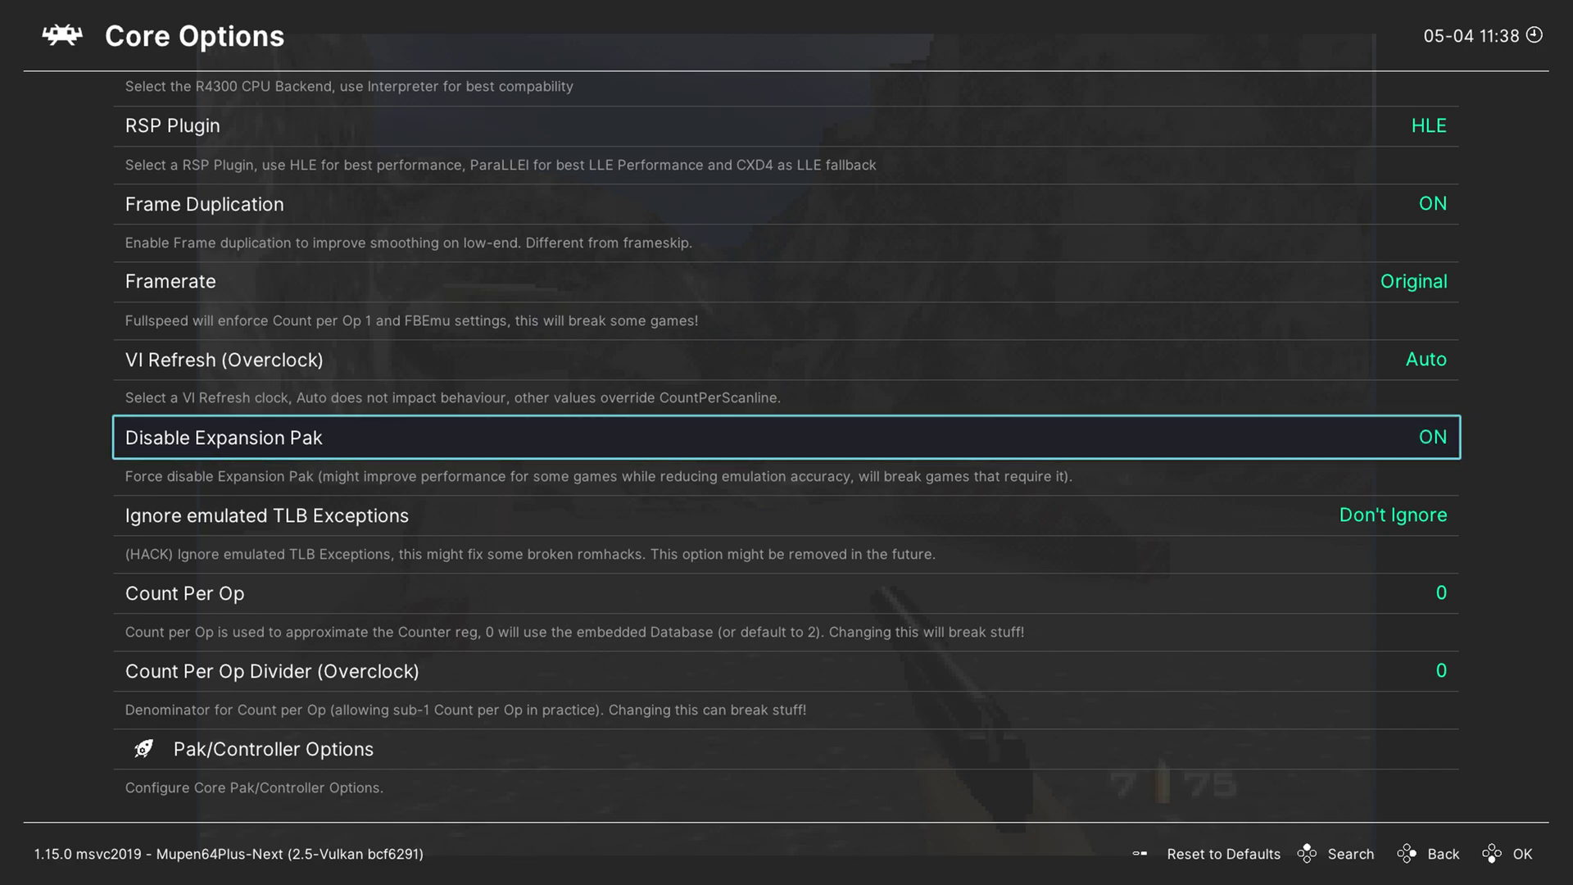
pyautogui.press('Right')
pyautogui.press('Down')
pyautogui.press('Down')
pyautogui.press('Down')
pyautogui.press('Down')
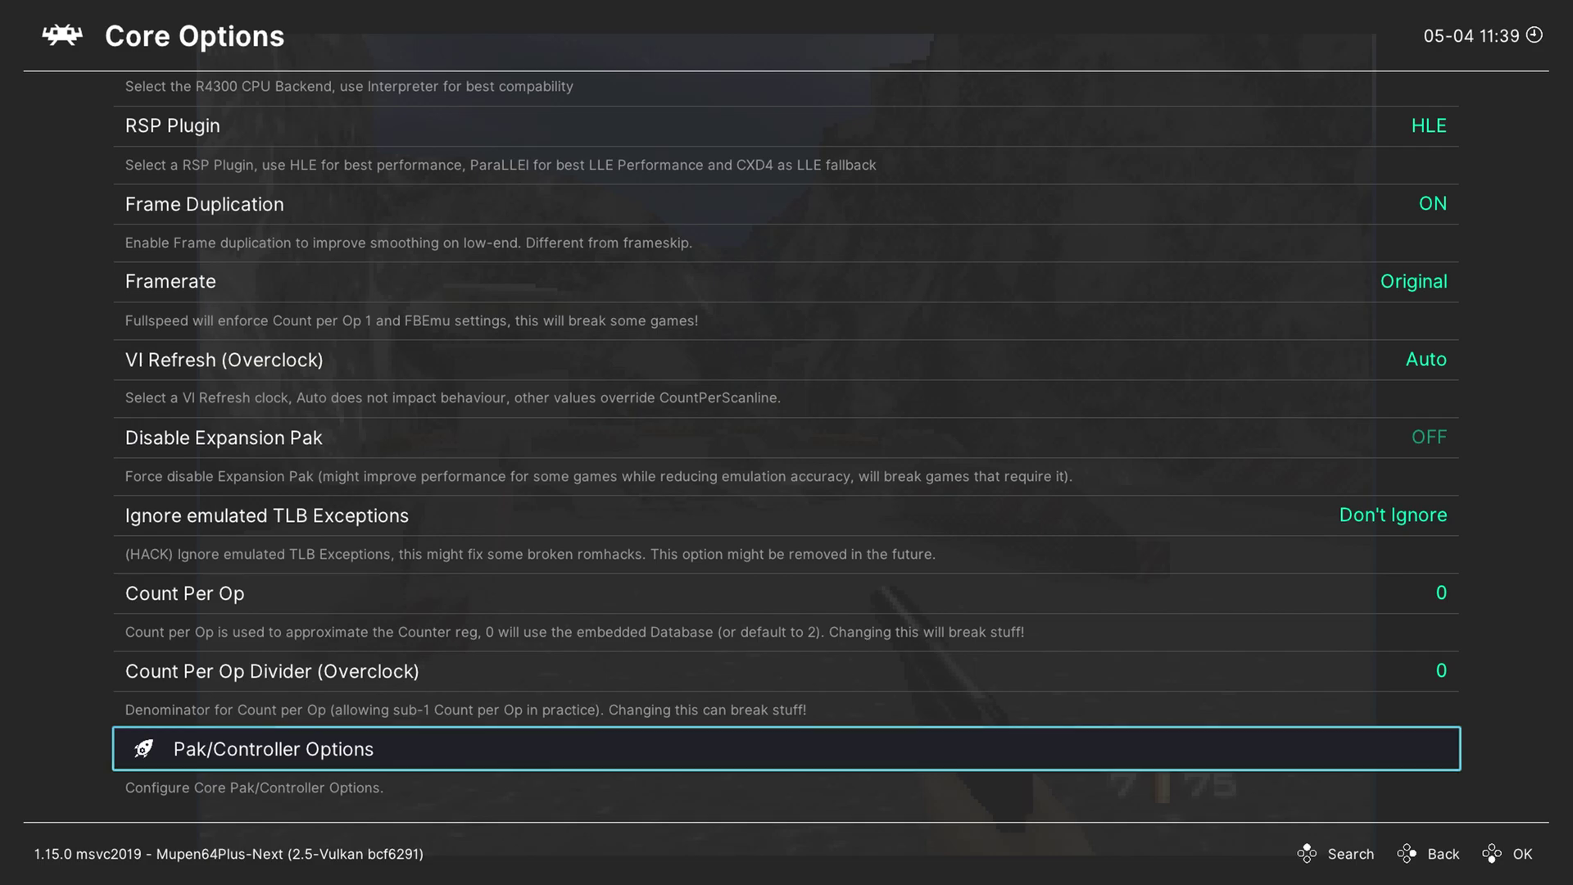
pyautogui.press('Return')
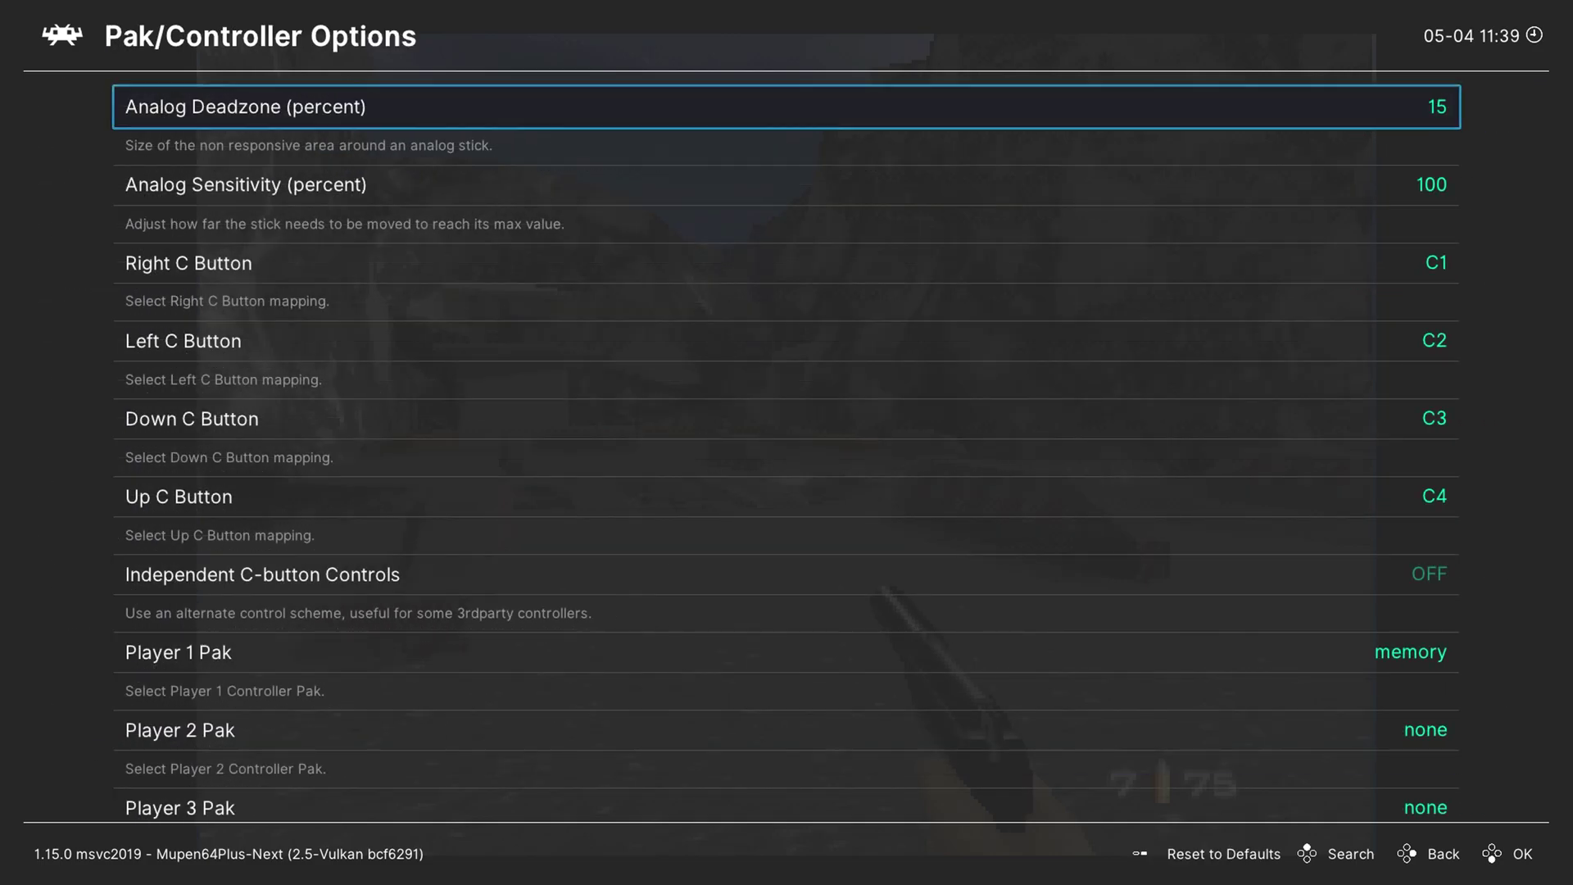
# Set the Analog Deadzone to 5 percent
pyautogui.press('Down')
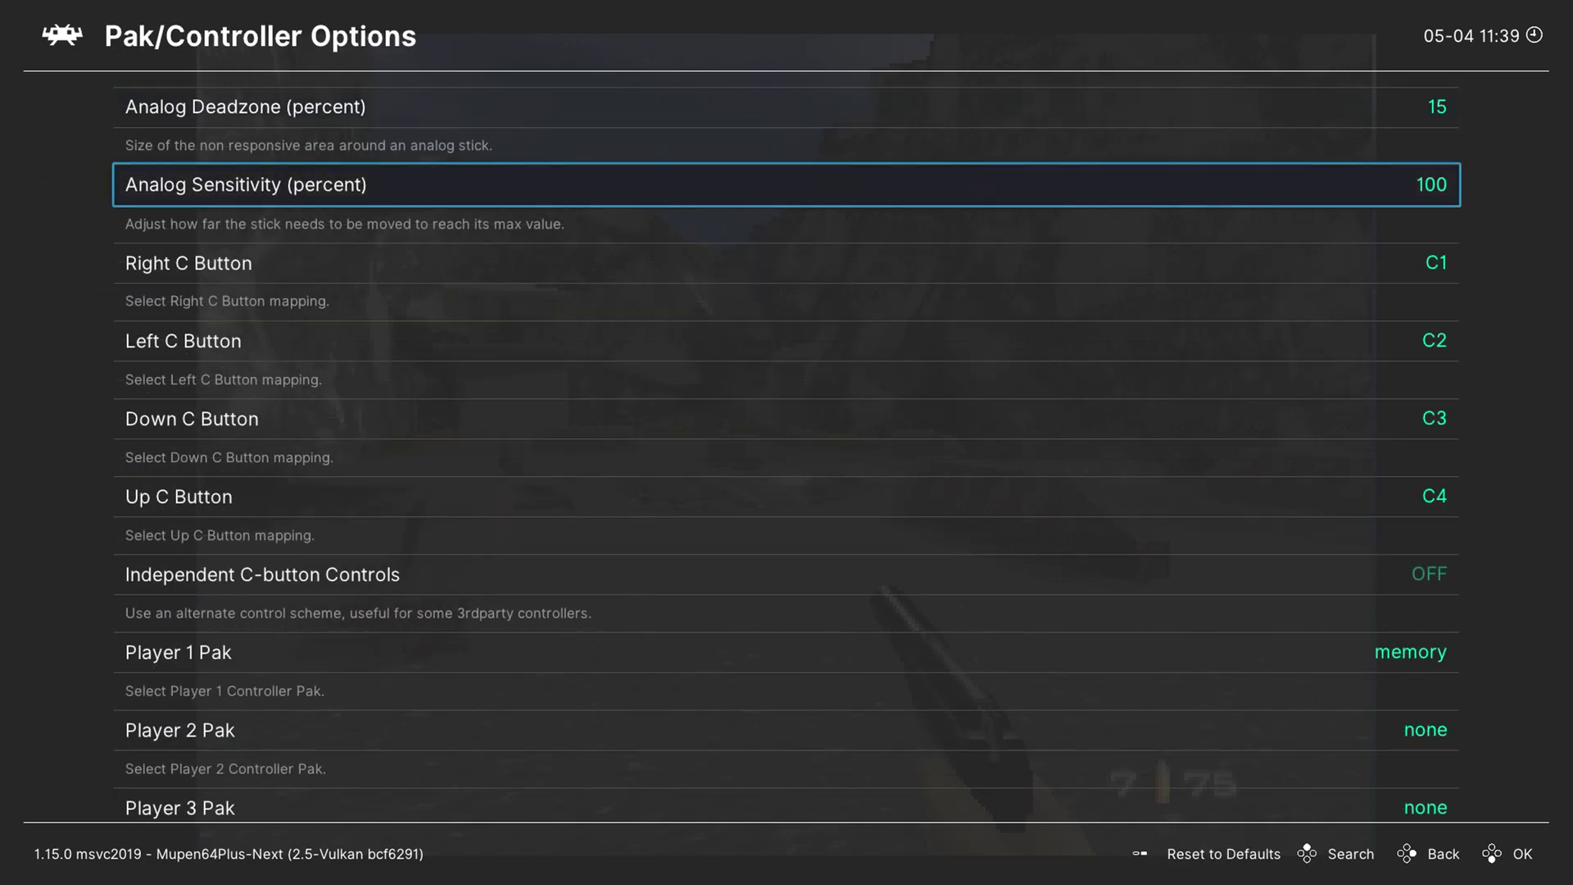
pyautogui.press('Up')
pyautogui.press('Return')
pyautogui.press('Up')
pyautogui.press('Up')
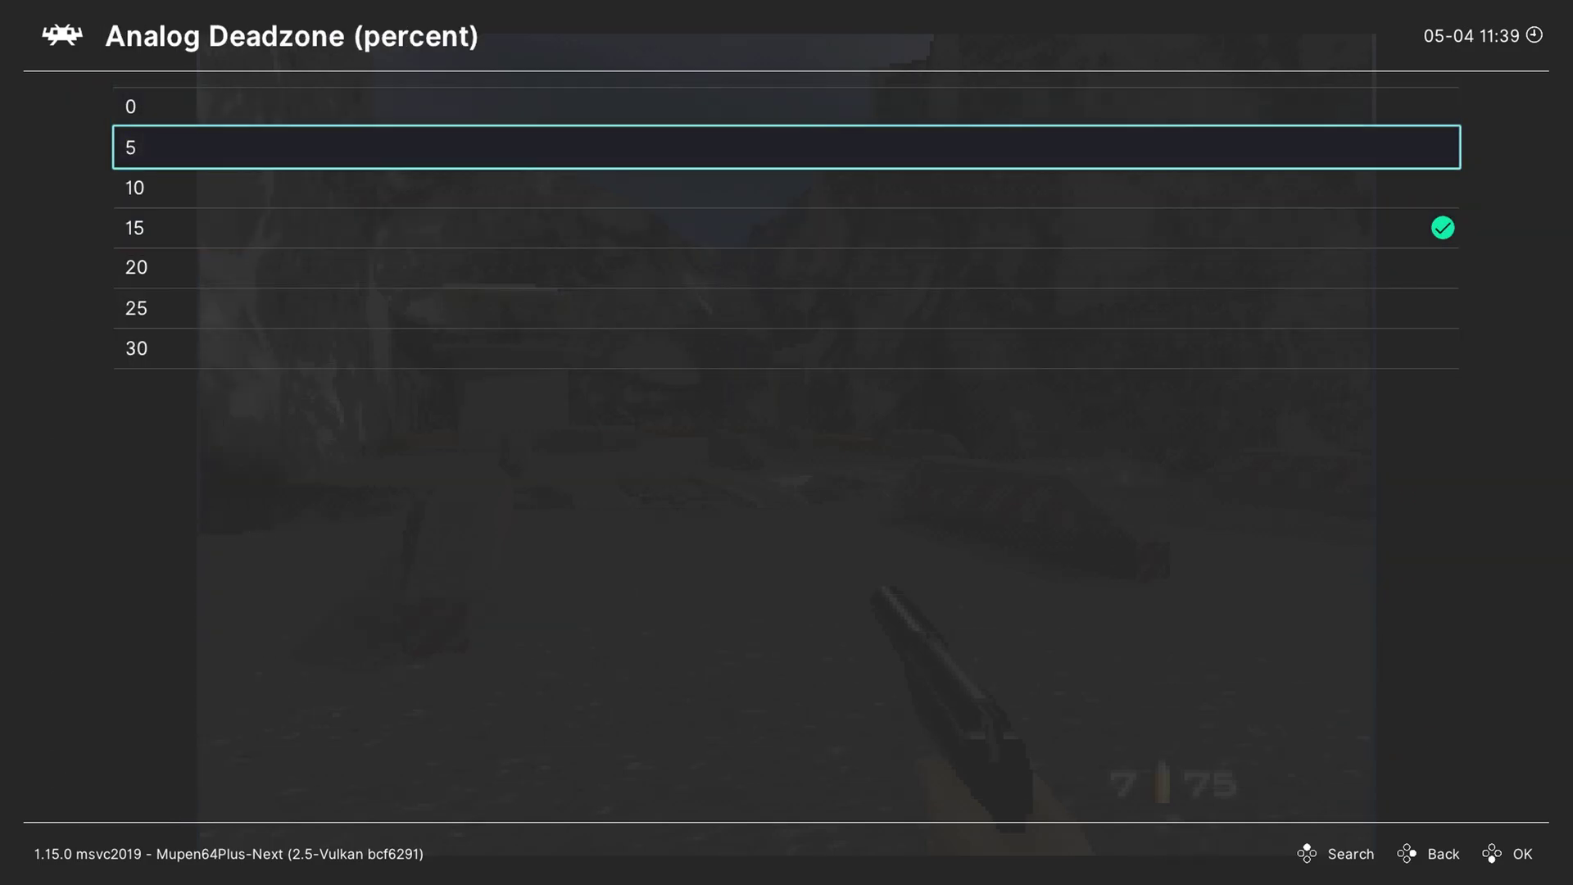
pyautogui.press('Return')
# Set the Analog Sensitivity to 105 percent
pyautogui.press('Down')
pyautogui.press('Return')
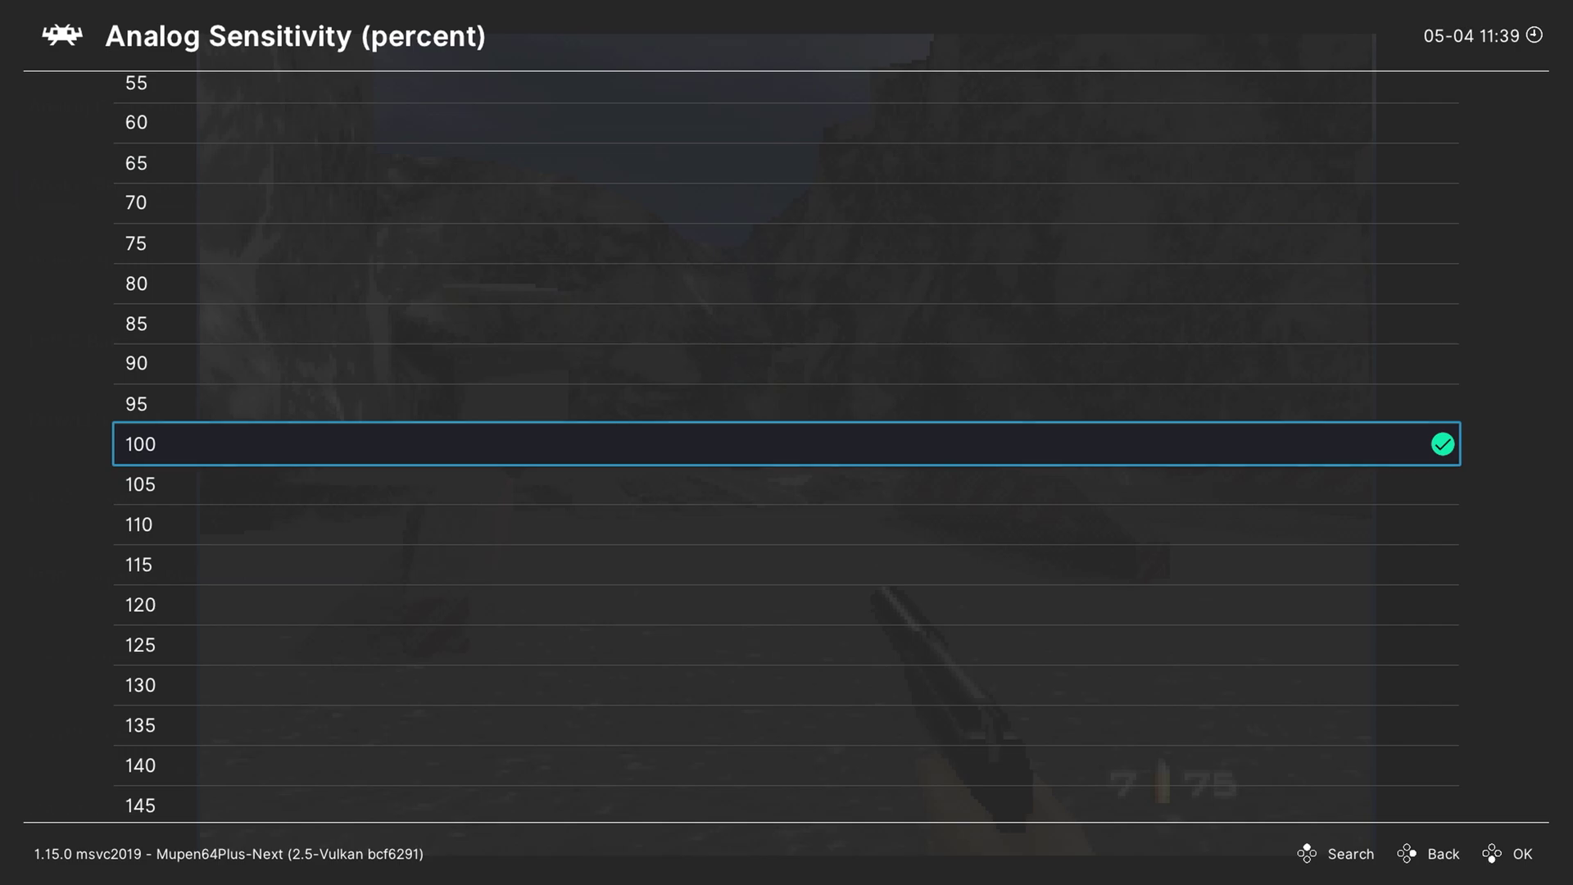
pyautogui.press('Down')
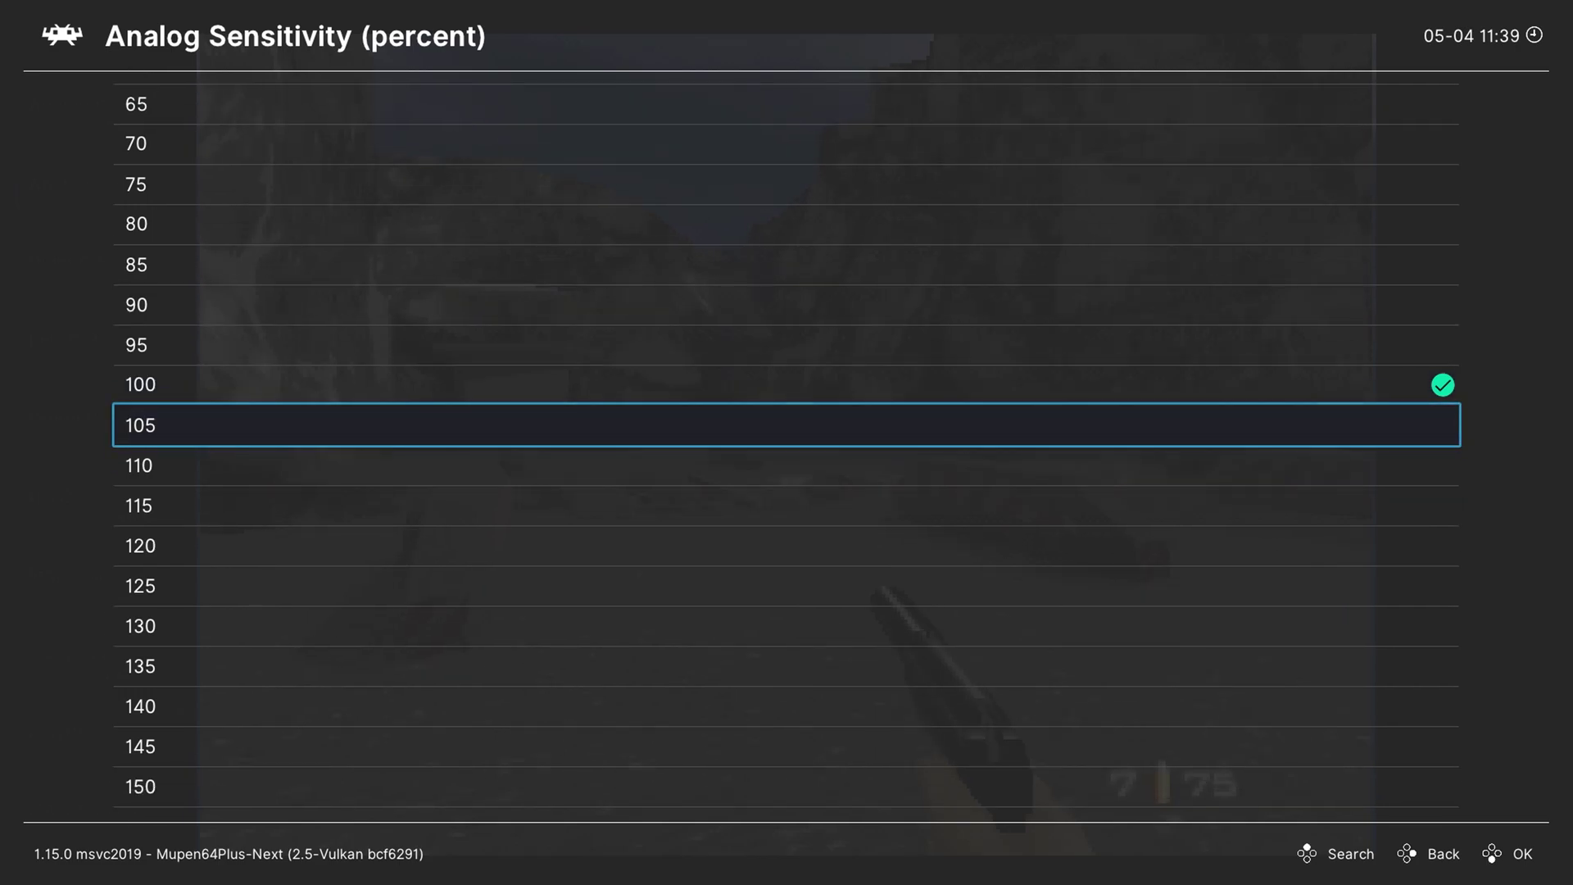
pyautogui.press('Down')
pyautogui.press('Up')
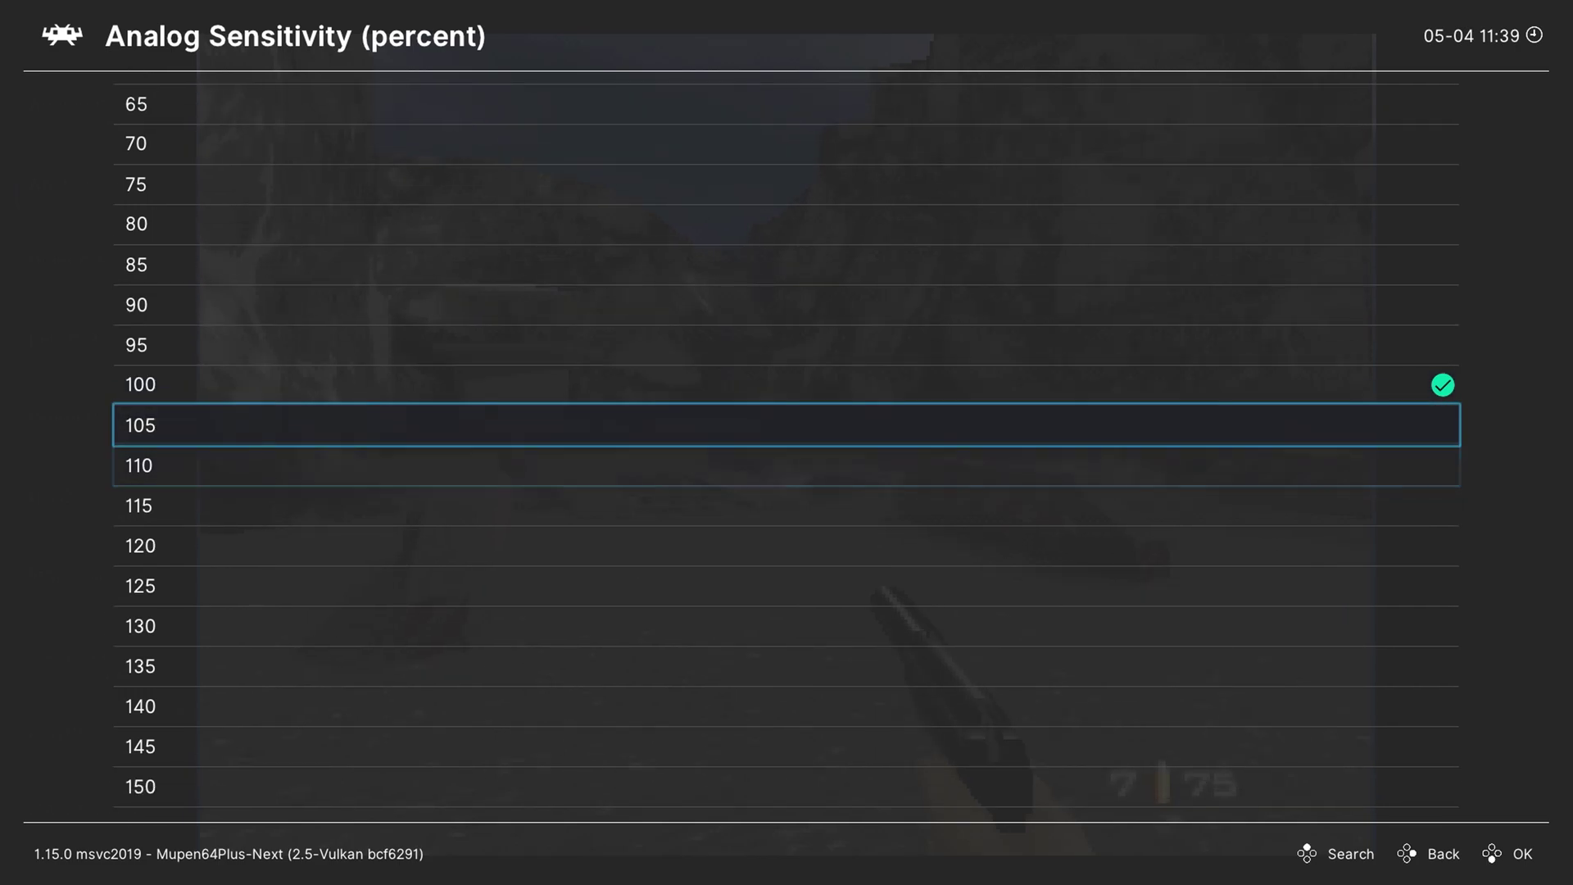
pyautogui.press('Return')
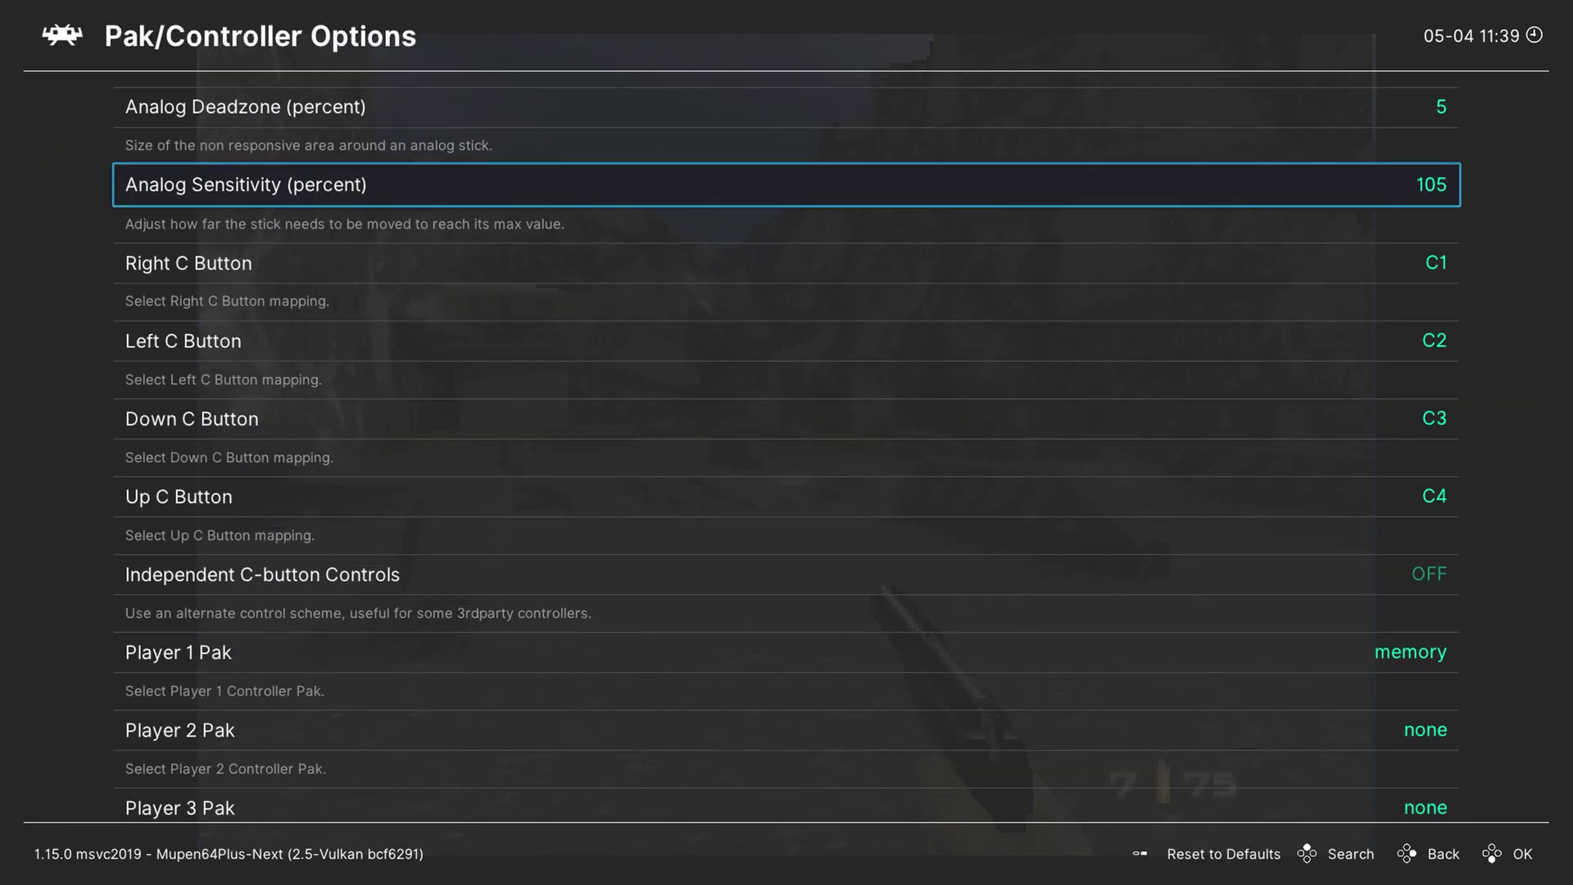
# Go through the C-button mapping settings as far as the Player 1 Pak setting
pyautogui.press('Down')
pyautogui.press('Down')
pyautogui.press('Down')
pyautogui.press('Down')
pyautogui.press('Down')
pyautogui.press('Down')
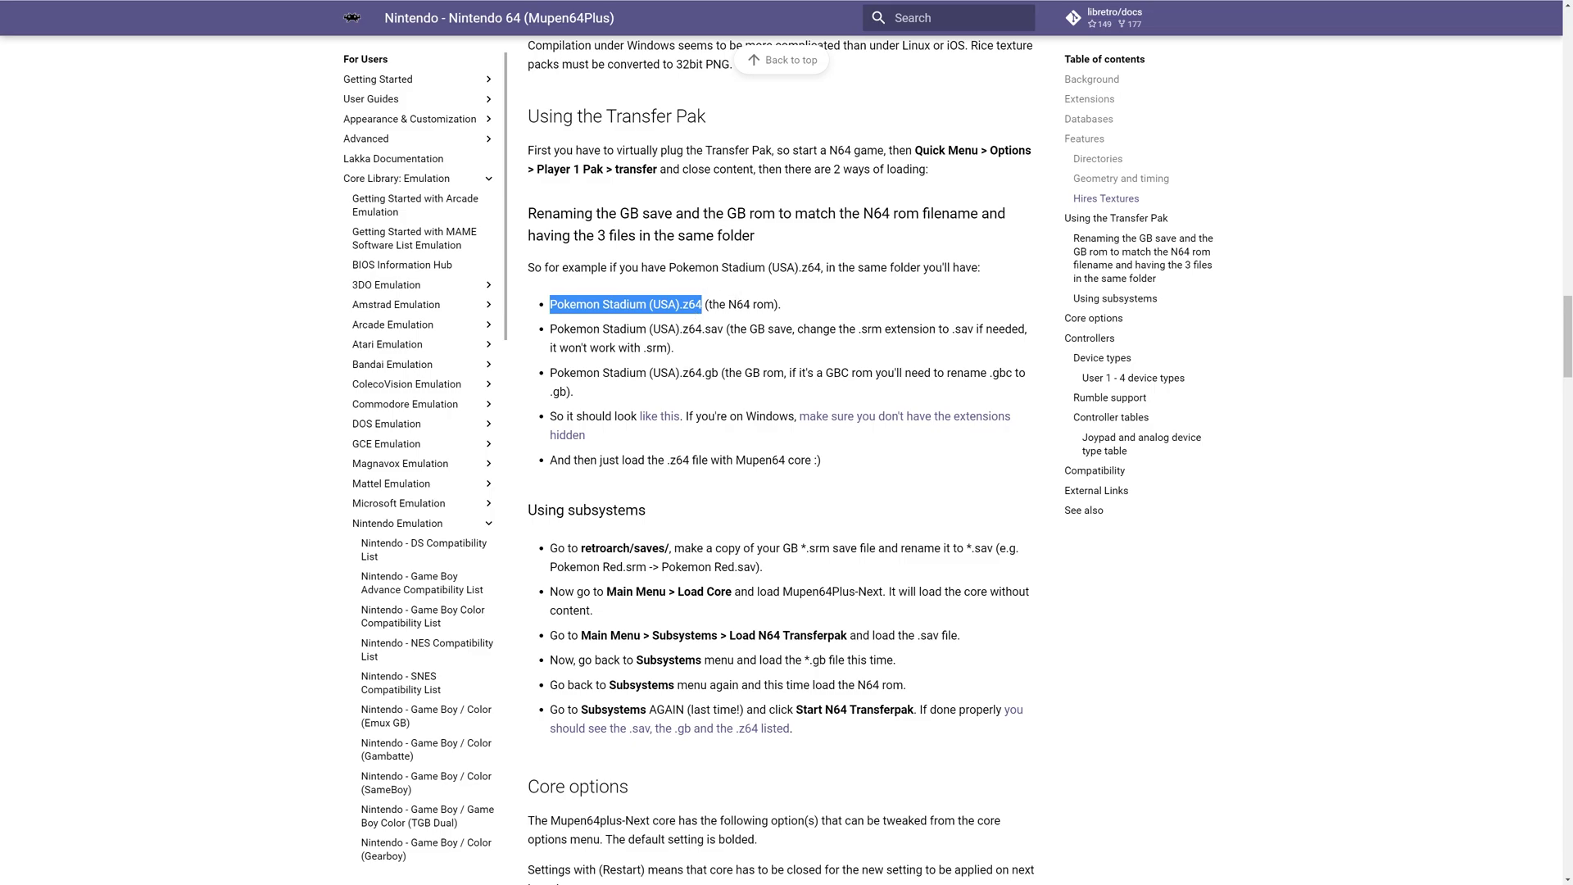
# Examine the Transfer Pak file naming in the libretro Nintendo 64 docs, highlighting the Pokemon Stadium (USA) example file names
pyautogui.press('Escape')
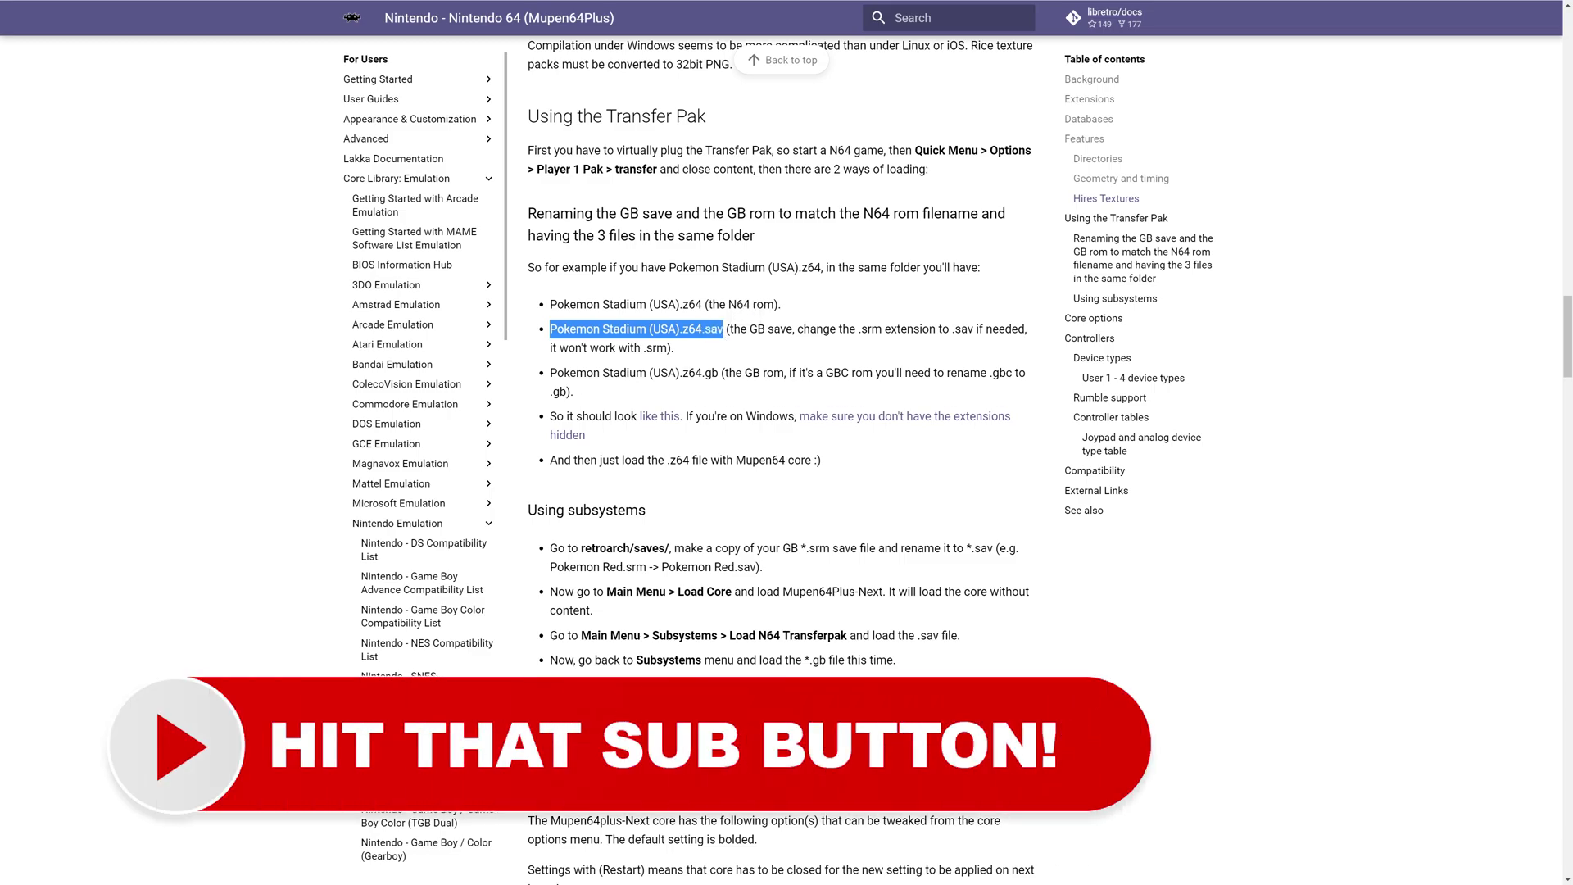
pyautogui.moveTo(549, 372); pyautogui.dragTo(724, 372)
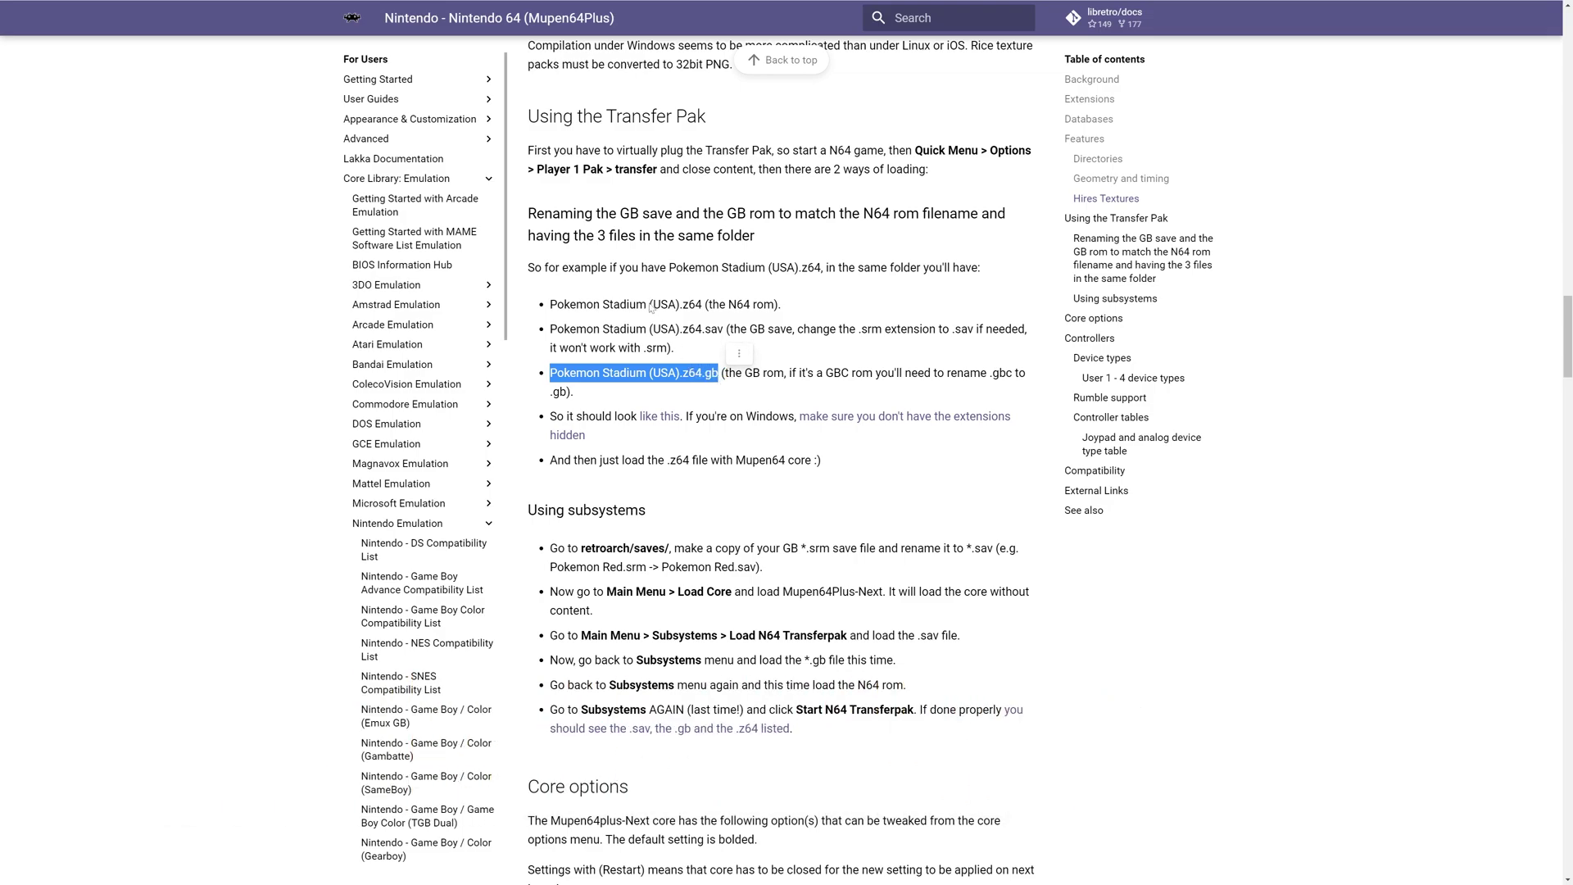
pyautogui.moveTo(649, 306); pyautogui.dragTo(782, 308)
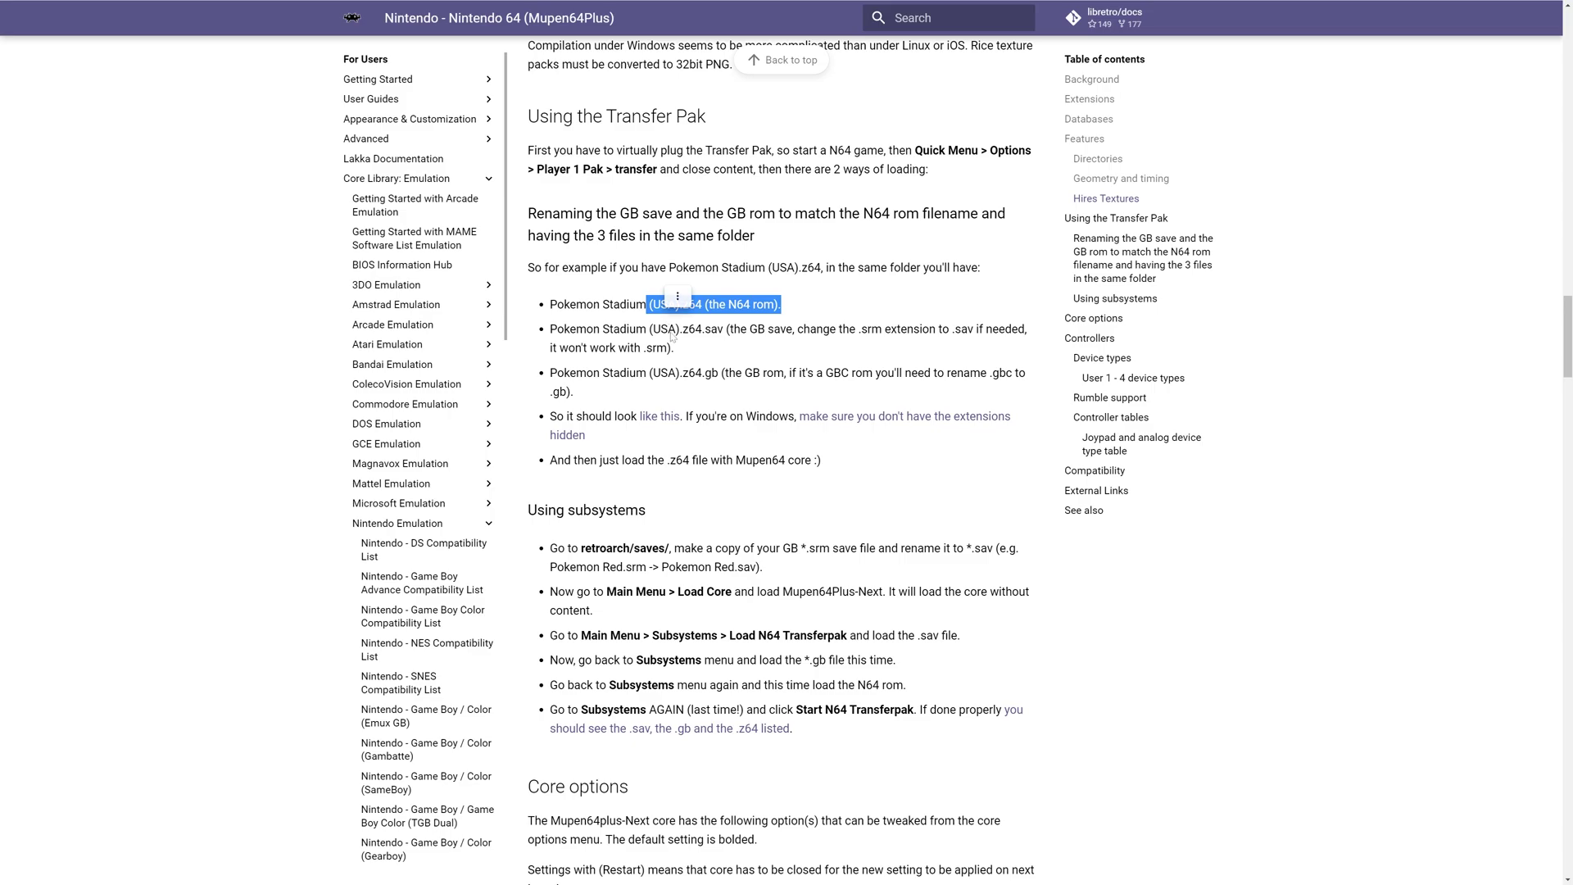
pyautogui.click(716, 525)
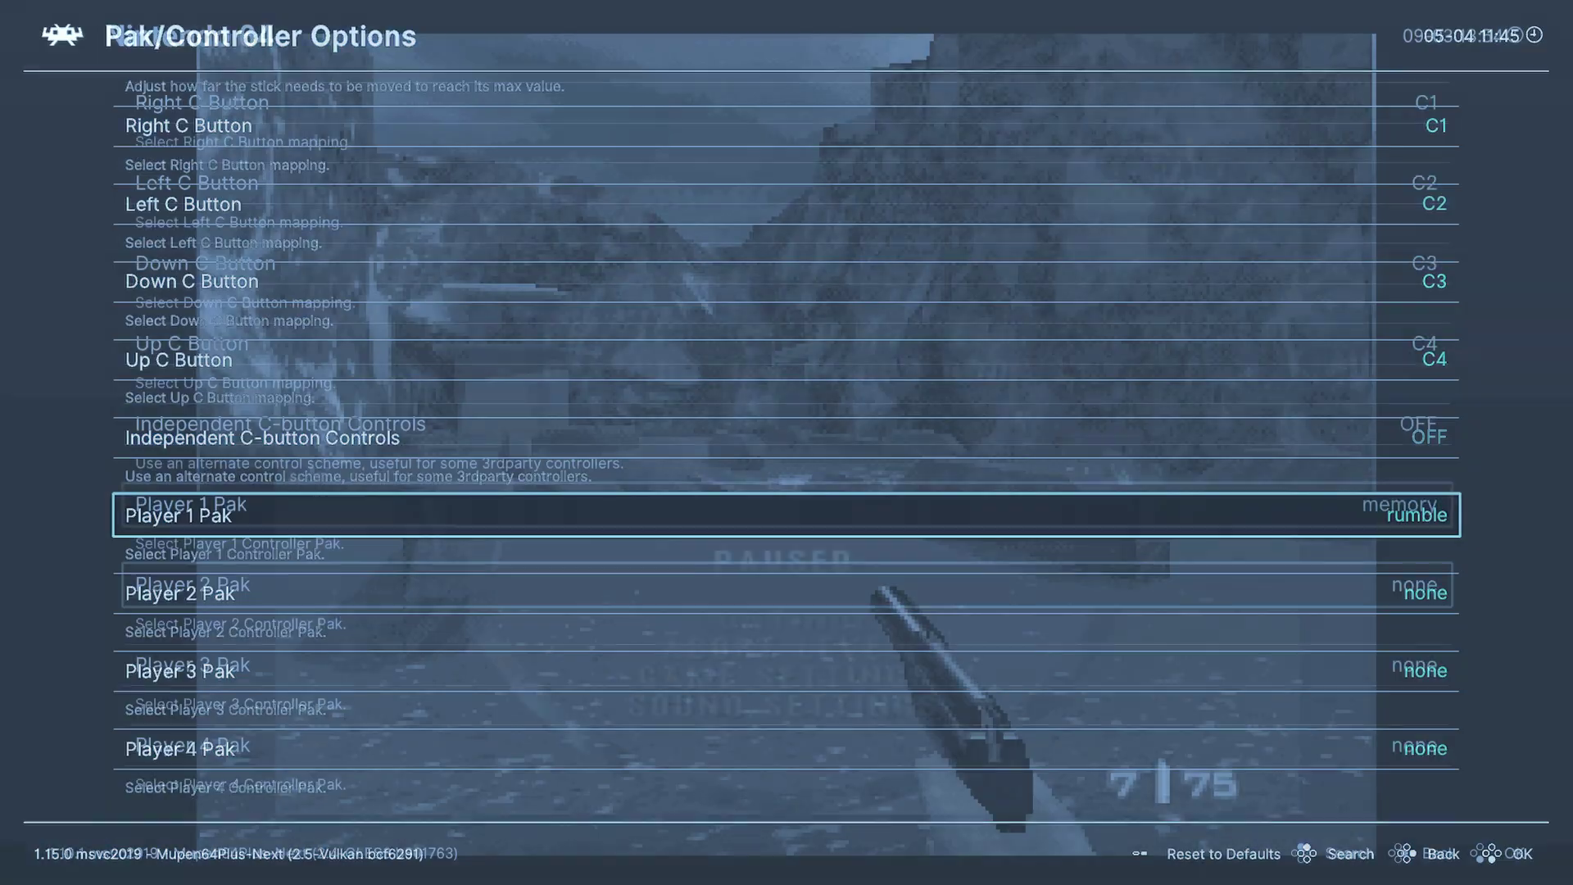
# Leave the Pak/Controller Options and examine the entries for saving options per game or content directory in Manage Core Options
pyautogui.press('Down')
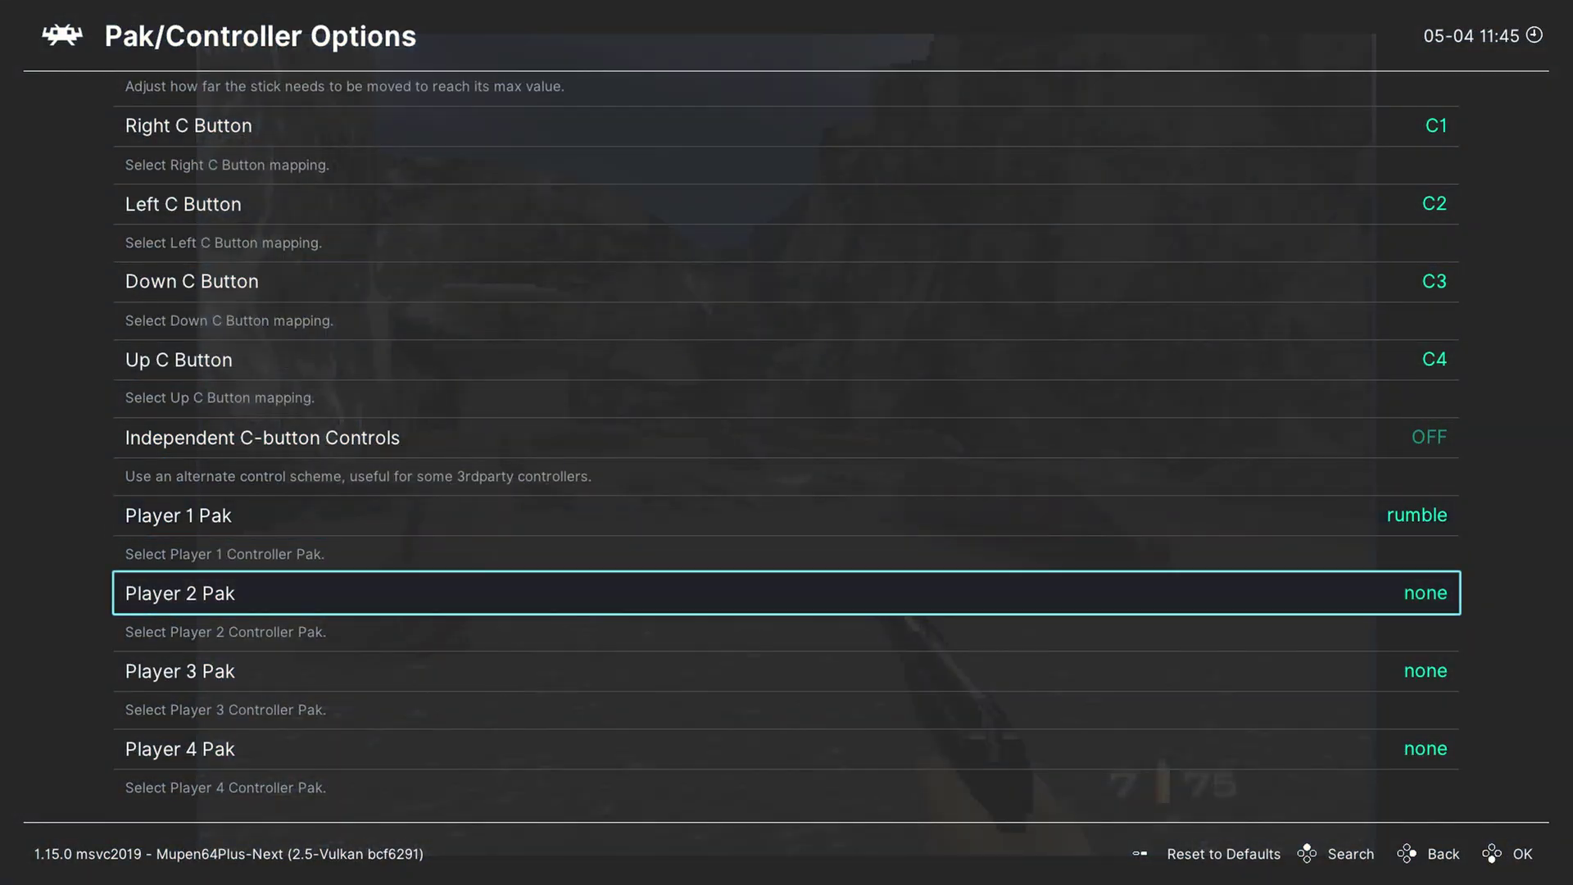
pyautogui.press('pageup')
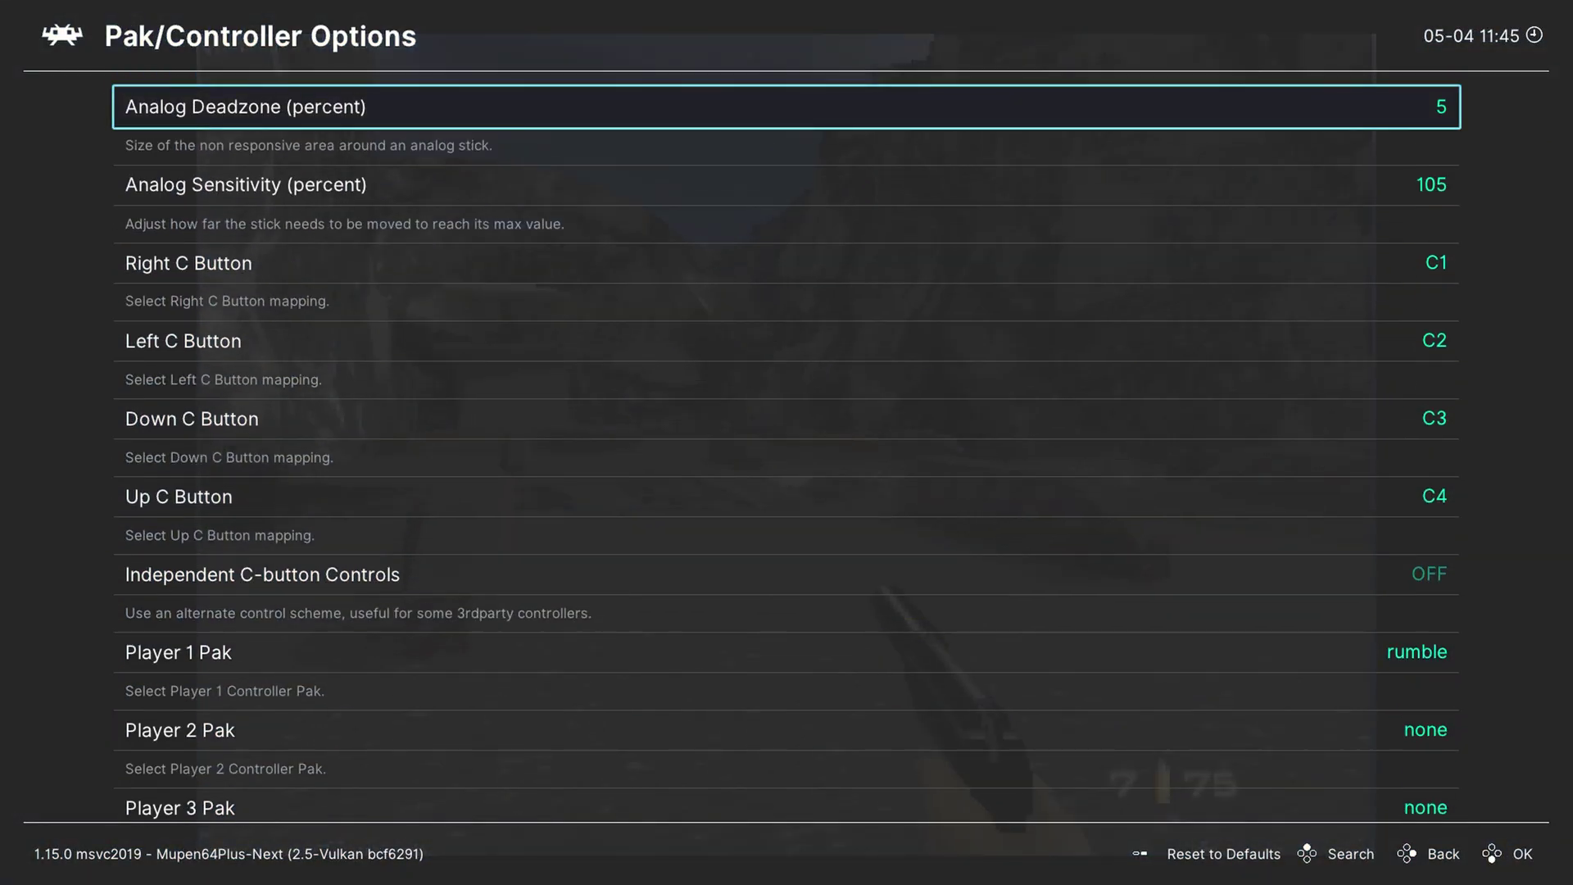
pyautogui.press('BackSpace')
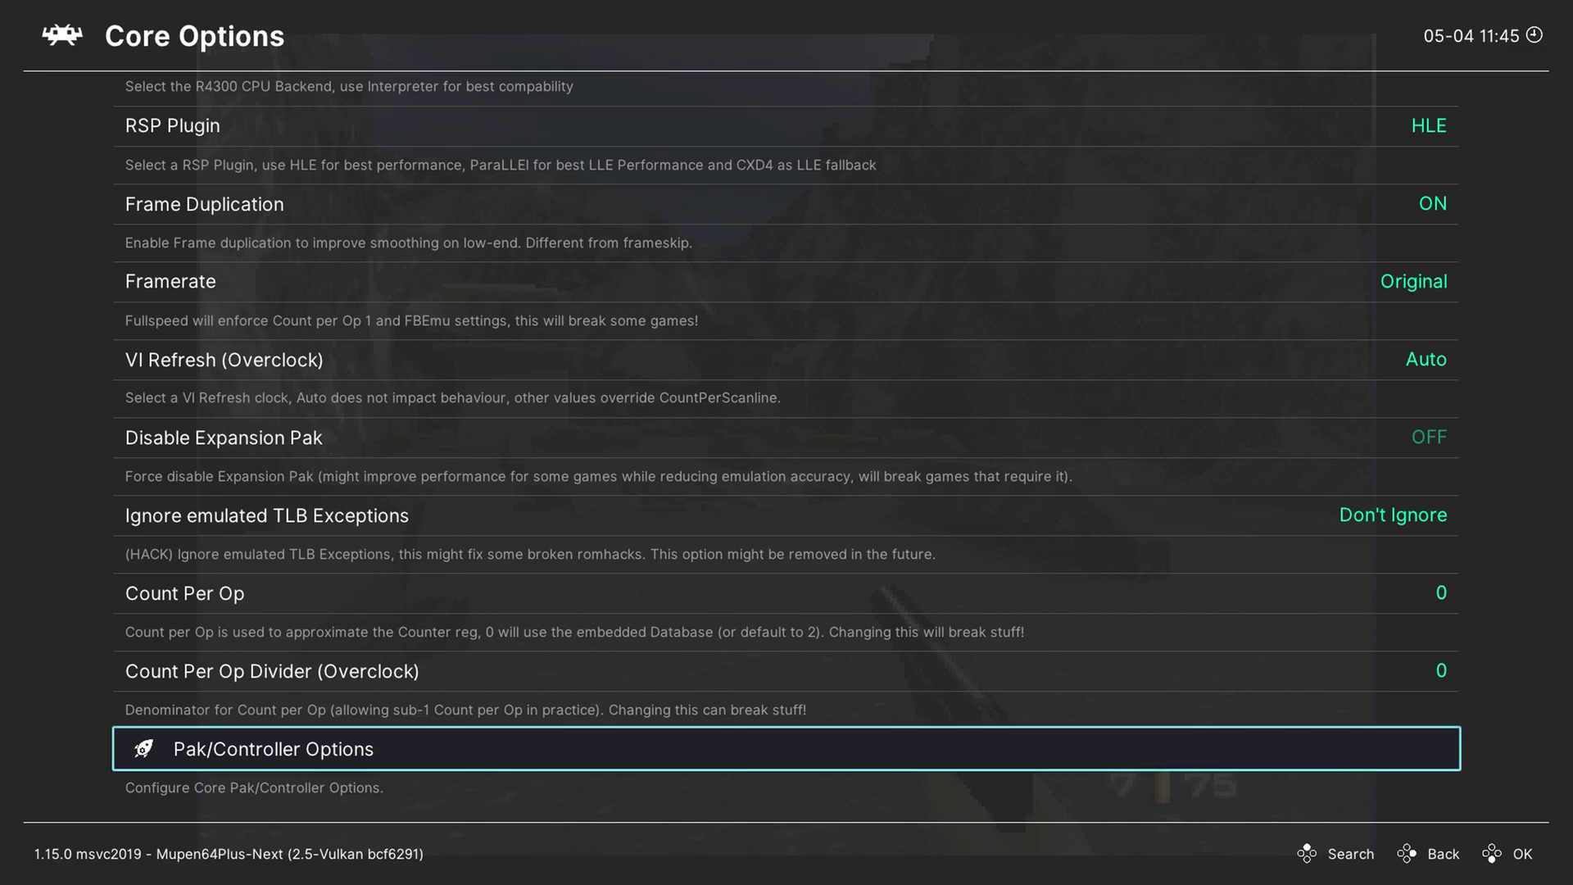
pyautogui.press('Down')
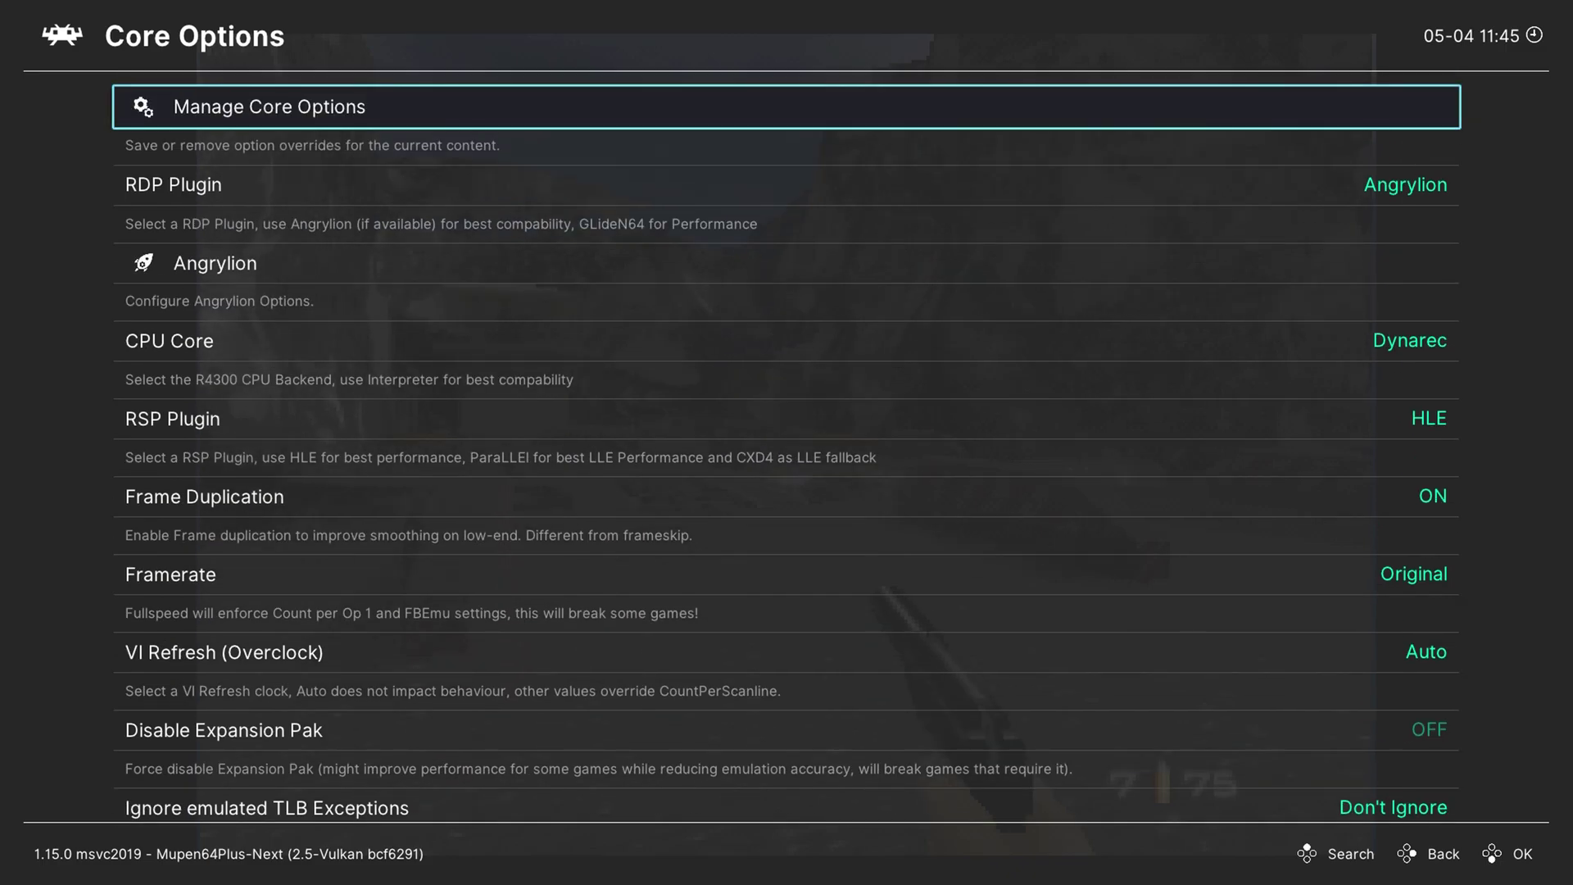
pyautogui.press('Return')
pyautogui.press('Down')
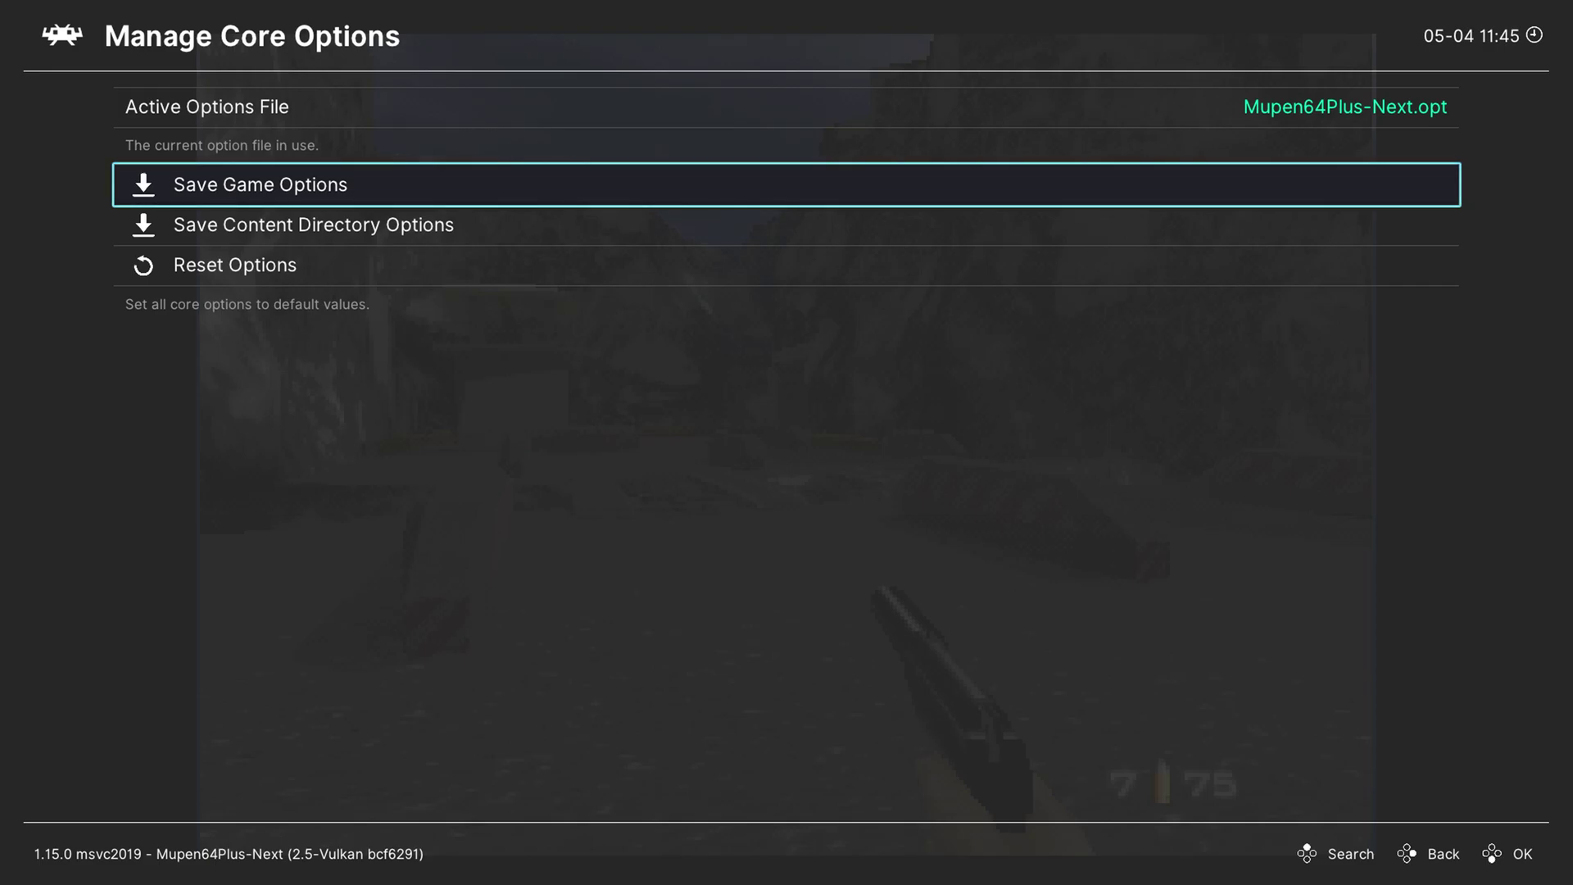
pyautogui.press('BackSpace')
# Open the Shaders settings for the running GoldenEye 007 game
pyautogui.press('Down')
pyautogui.press('Down')
pyautogui.press('Down')
pyautogui.press('Down')
pyautogui.press('Down')
pyautogui.press('Down')
pyautogui.press('Down')
pyautogui.press('Down')
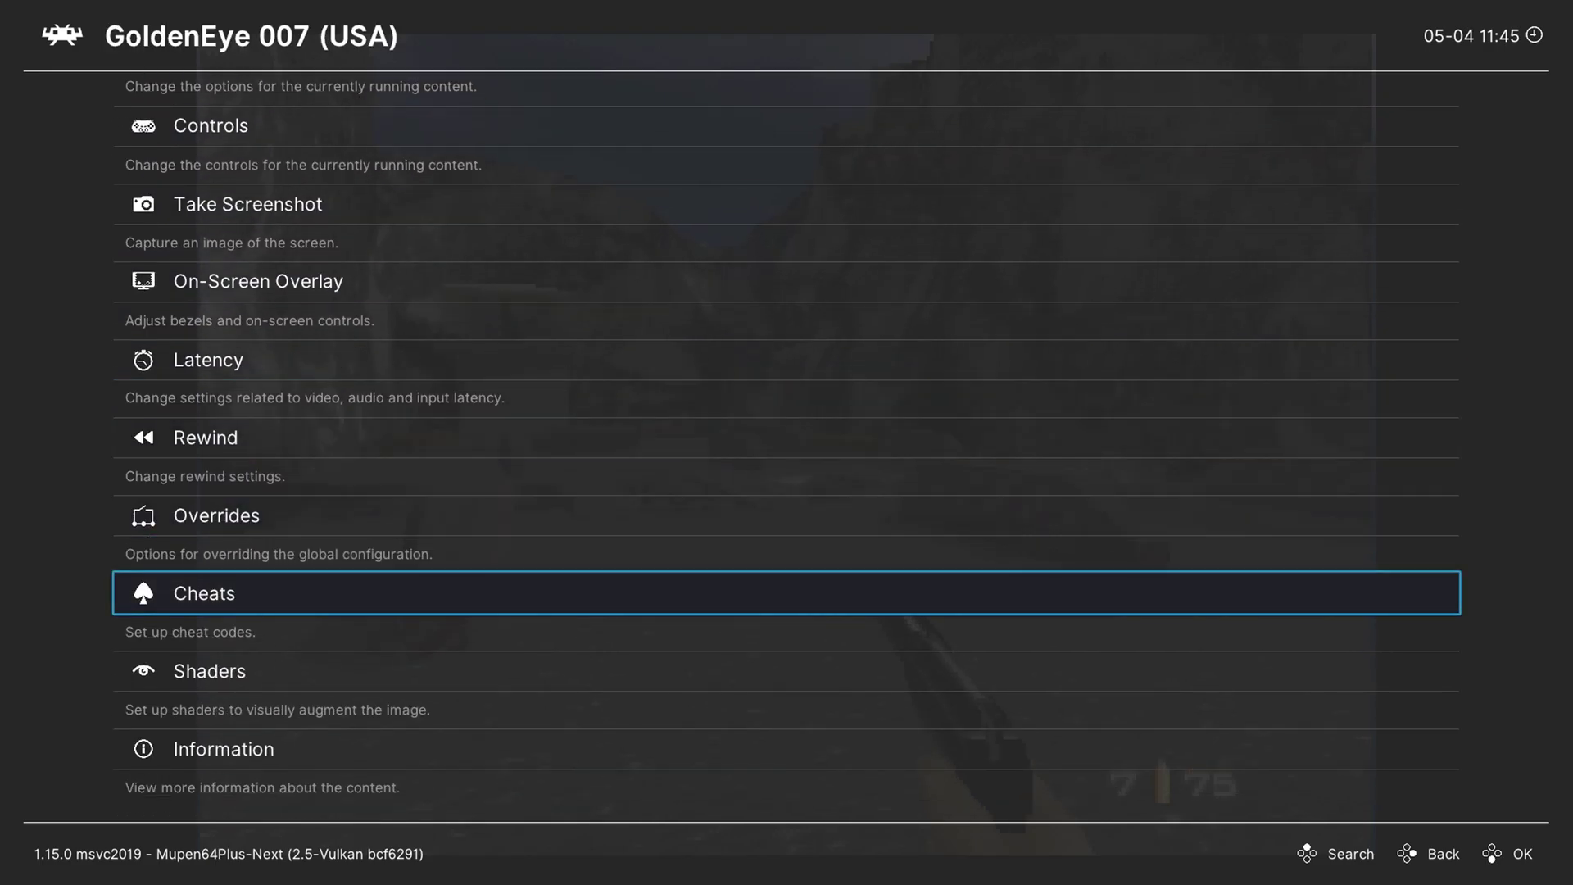
pyautogui.press('Return')
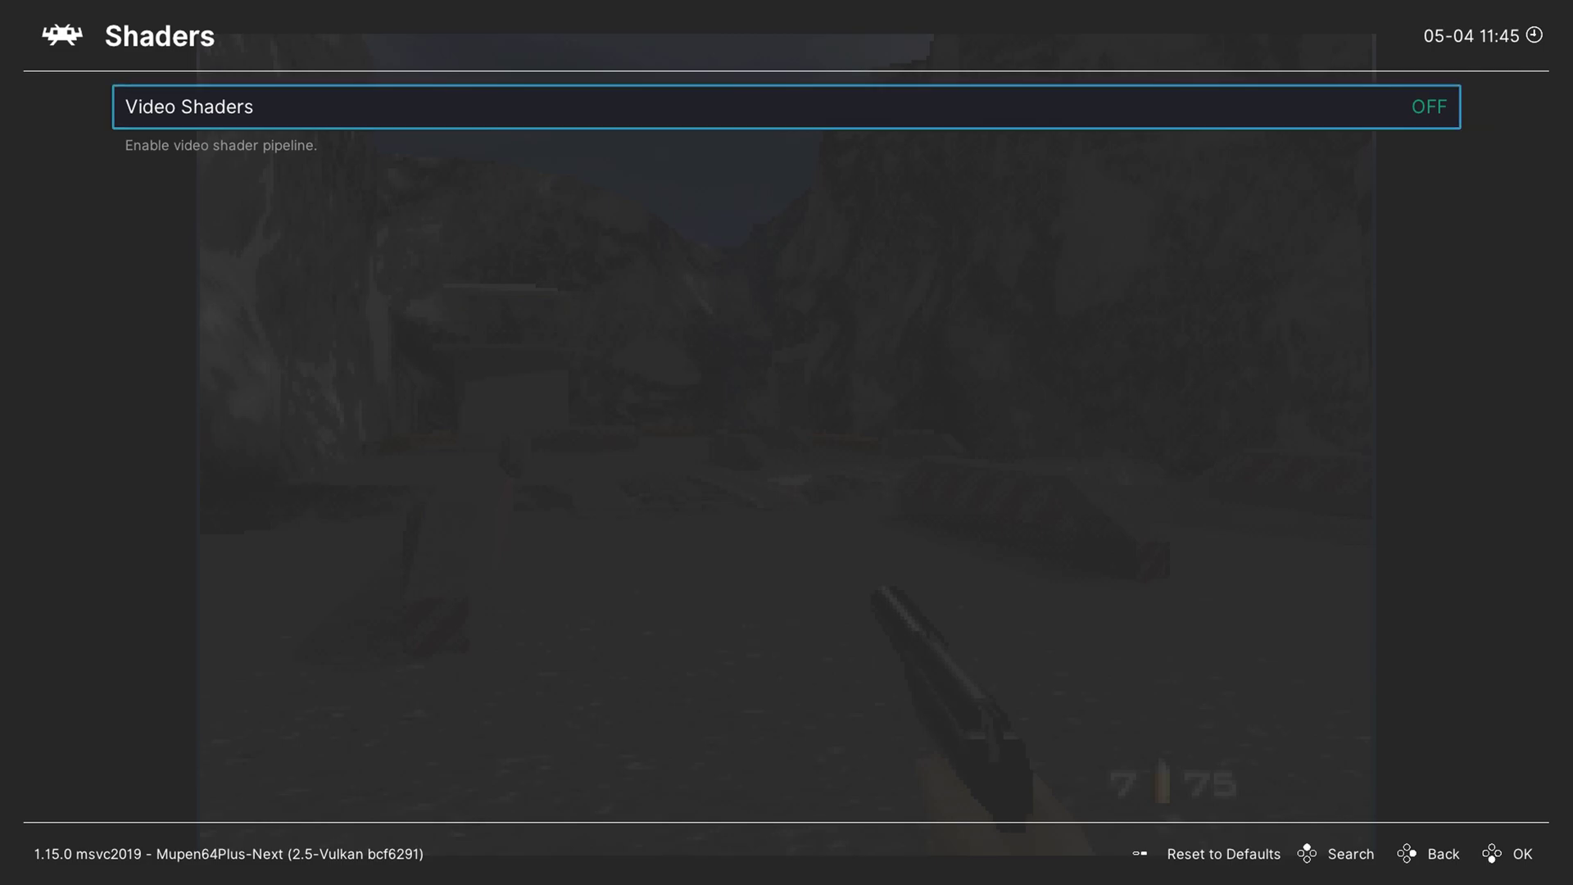
# Enable Video Shaders and open the shaders_slang folder for loading a shader preset
pyautogui.press('Return')
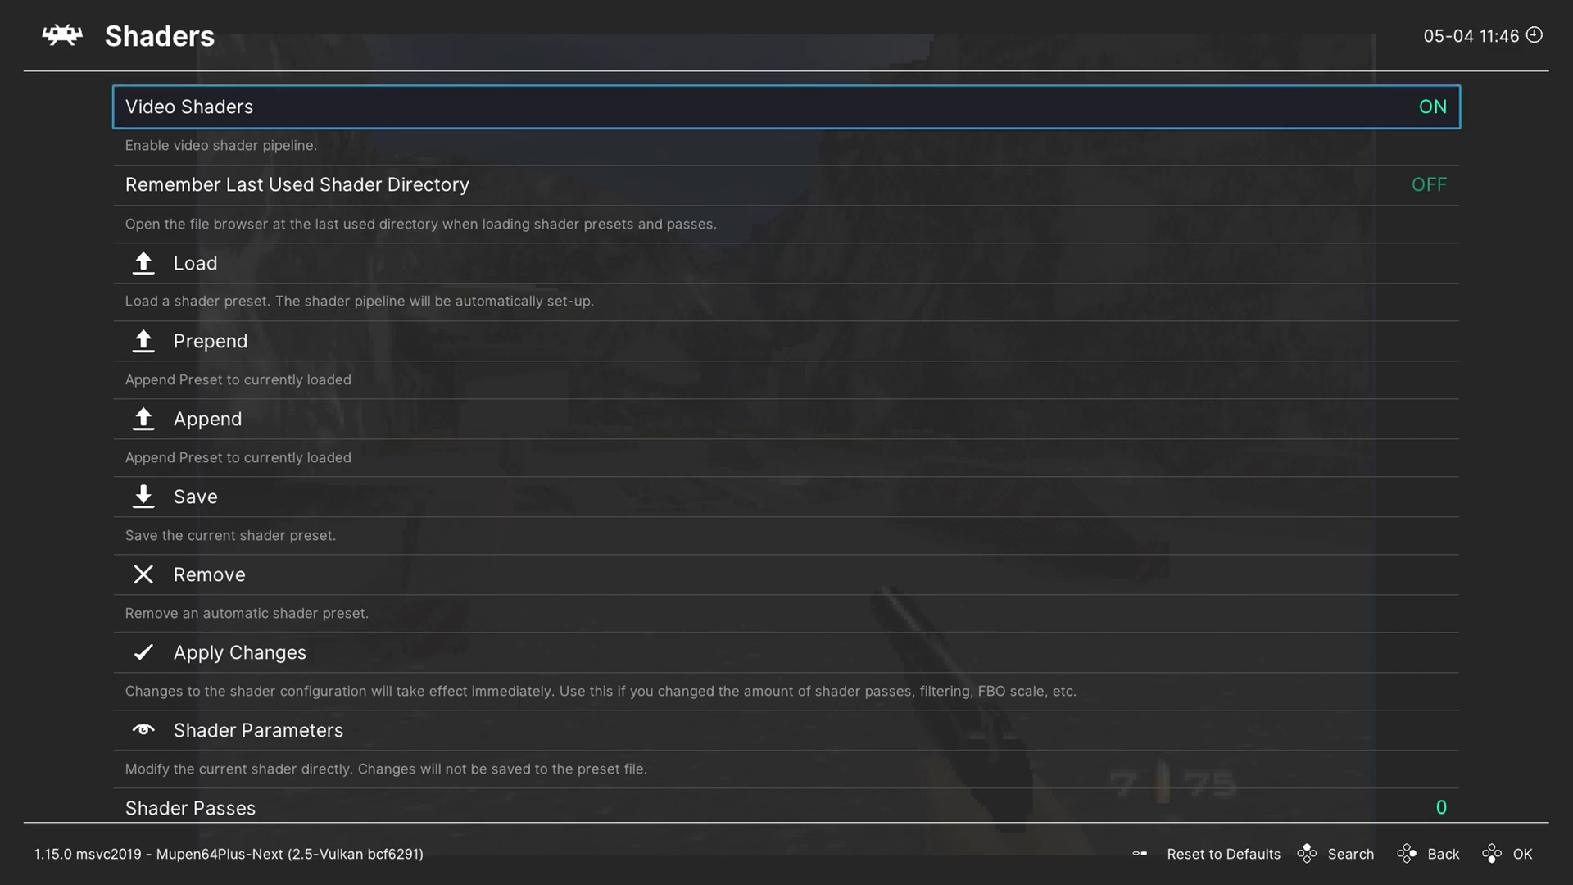
pyautogui.press('Down')
pyautogui.press('Down')
pyautogui.press('Return')
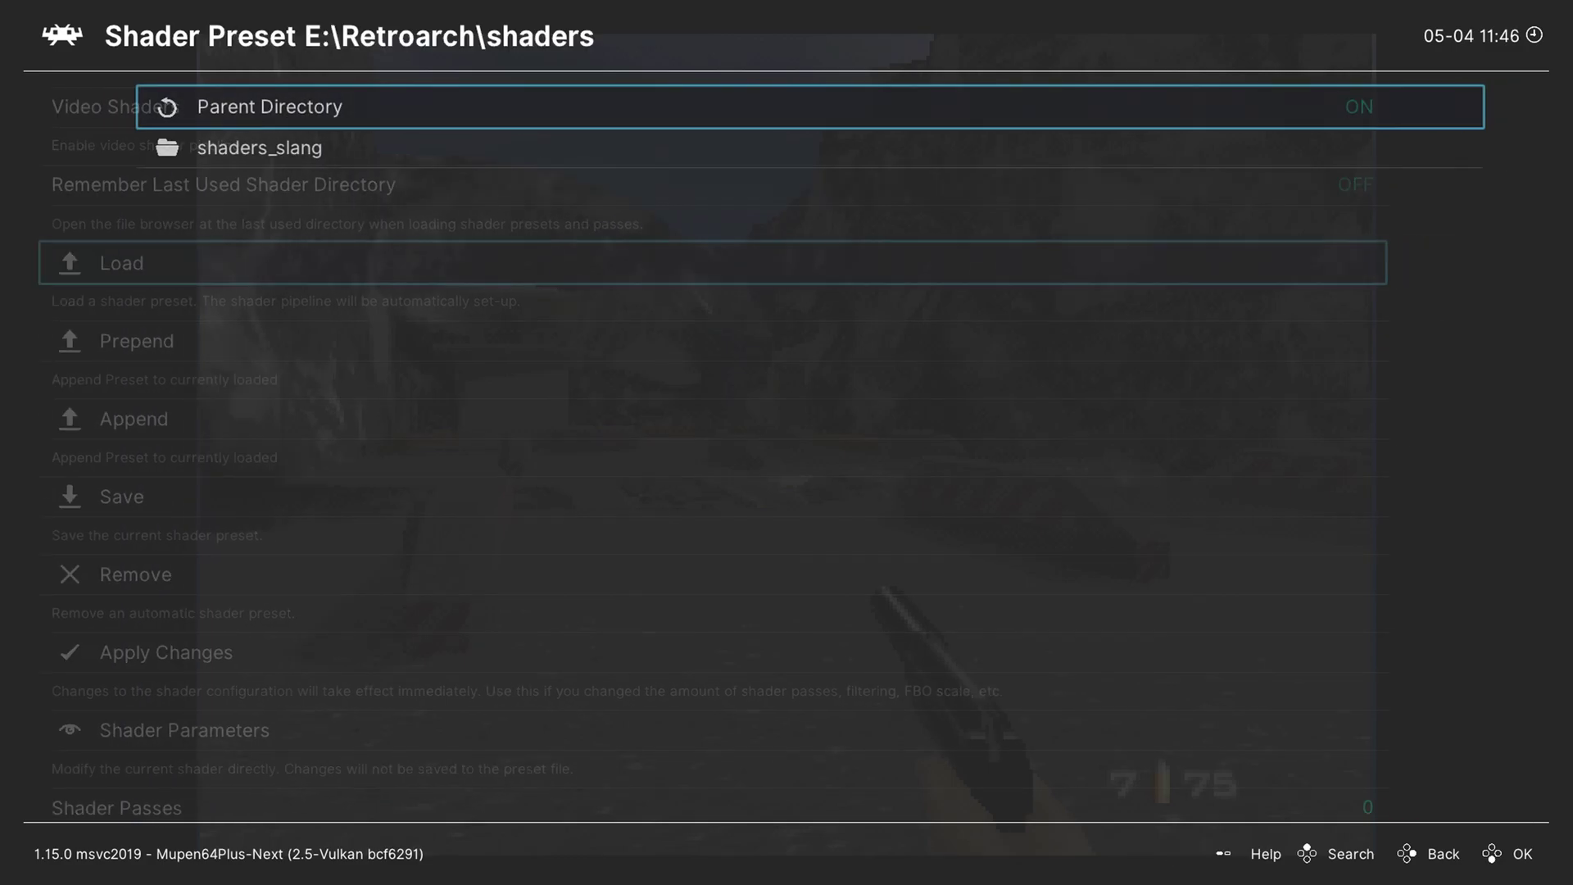
pyautogui.press('Down')
pyautogui.press('Return')
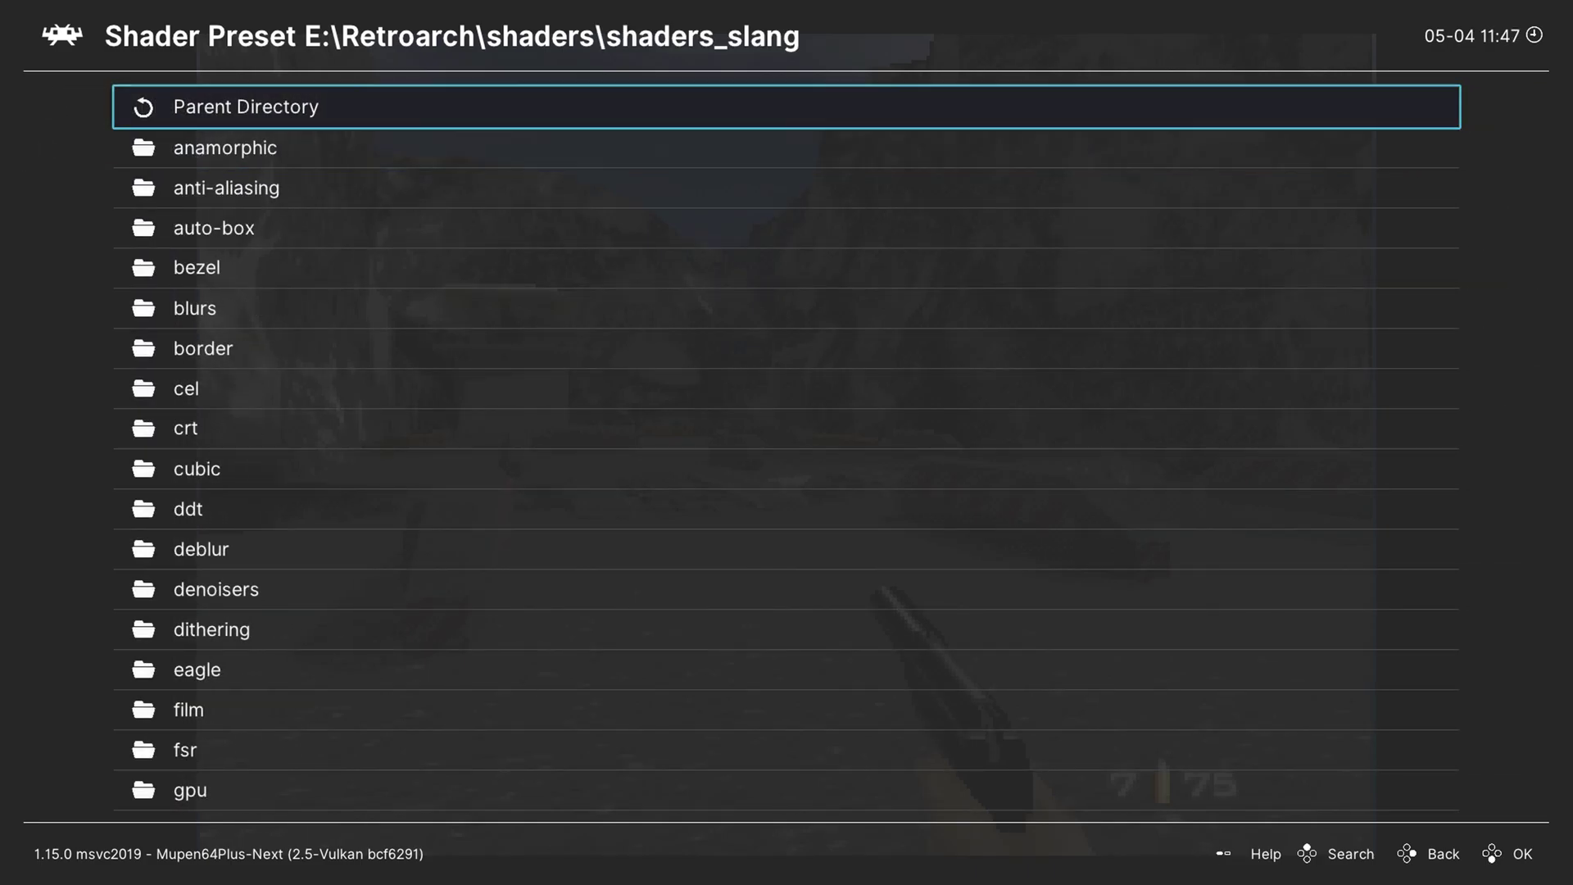
# Look through the shader category folders in shaders_slang
pyautogui.press('Down')
pyautogui.press('Down')
pyautogui.press('Down')
pyautogui.press('Down')
pyautogui.press('Down')
pyautogui.press('Down')
pyautogui.press('Down')
pyautogui.press('Down')
pyautogui.press('Down')
pyautogui.press('Down')
pyautogui.press('Down')
pyautogui.press('Down')
pyautogui.press('Down')
pyautogui.press('Down')
pyautogui.press('Down')
pyautogui.press('Down')
pyautogui.press('Down')
pyautogui.press('Down')
pyautogui.press('Down')
pyautogui.press('Down')
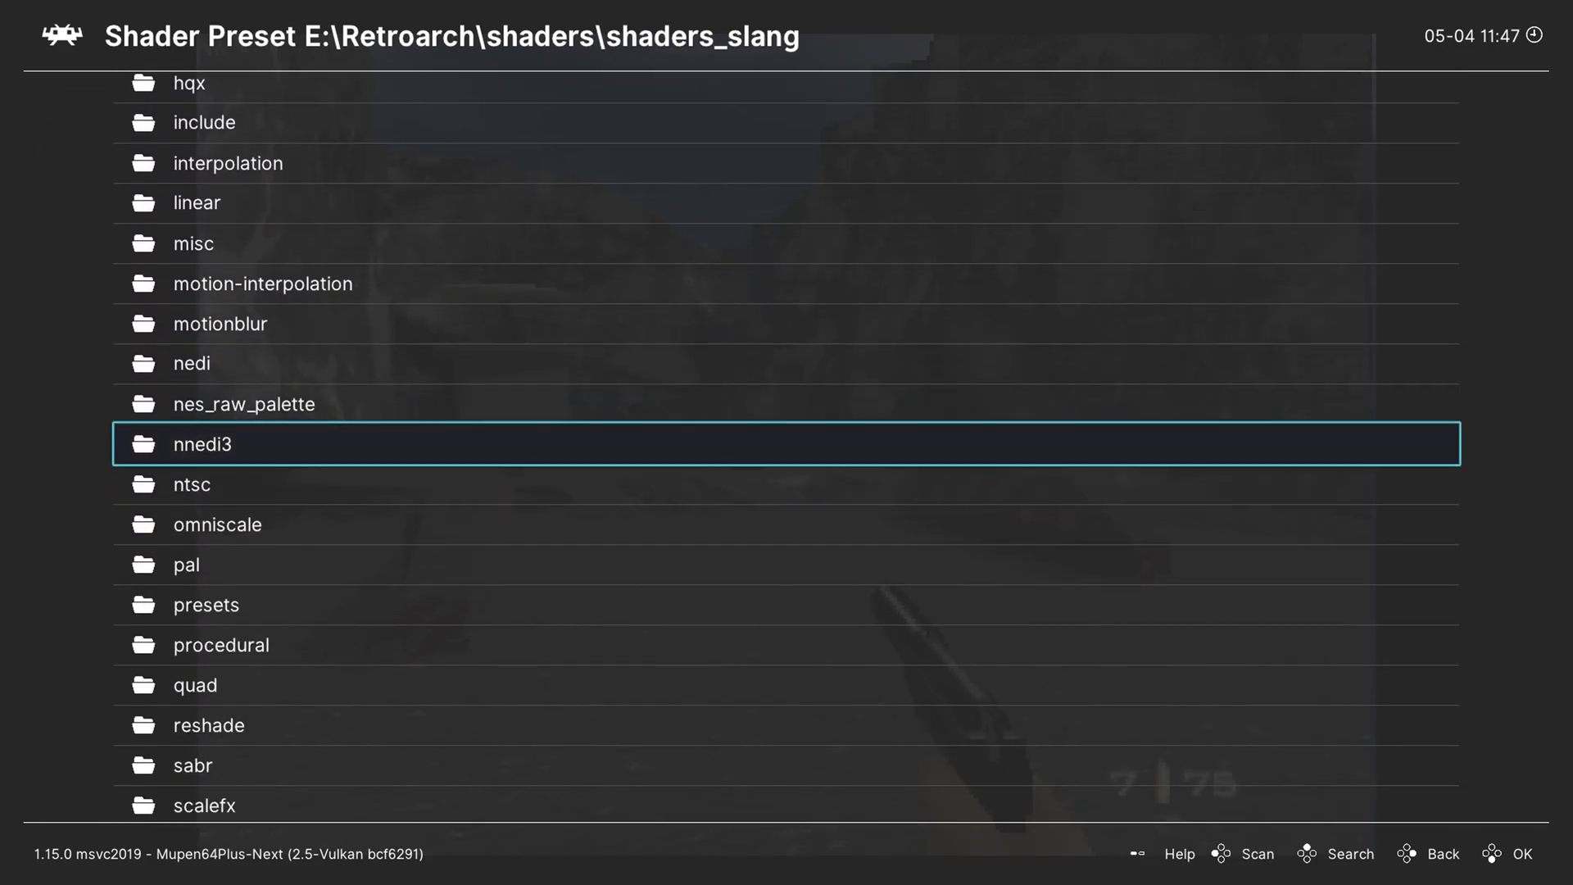
pyautogui.press('Up')
pyautogui.press('Up')
pyautogui.press('Up')
pyautogui.press('Up')
pyautogui.press('Up')
pyautogui.press('Up')
pyautogui.press('Up')
pyautogui.press('Up')
pyautogui.press('Up')
pyautogui.press('Up')
pyautogui.press('Up')
pyautogui.press('Up')
pyautogui.press('Up')
pyautogui.press('Up')
pyautogui.press('Up')
pyautogui.press('Up')
pyautogui.press('Up')
pyautogui.press('Up')
pyautogui.press('Up')
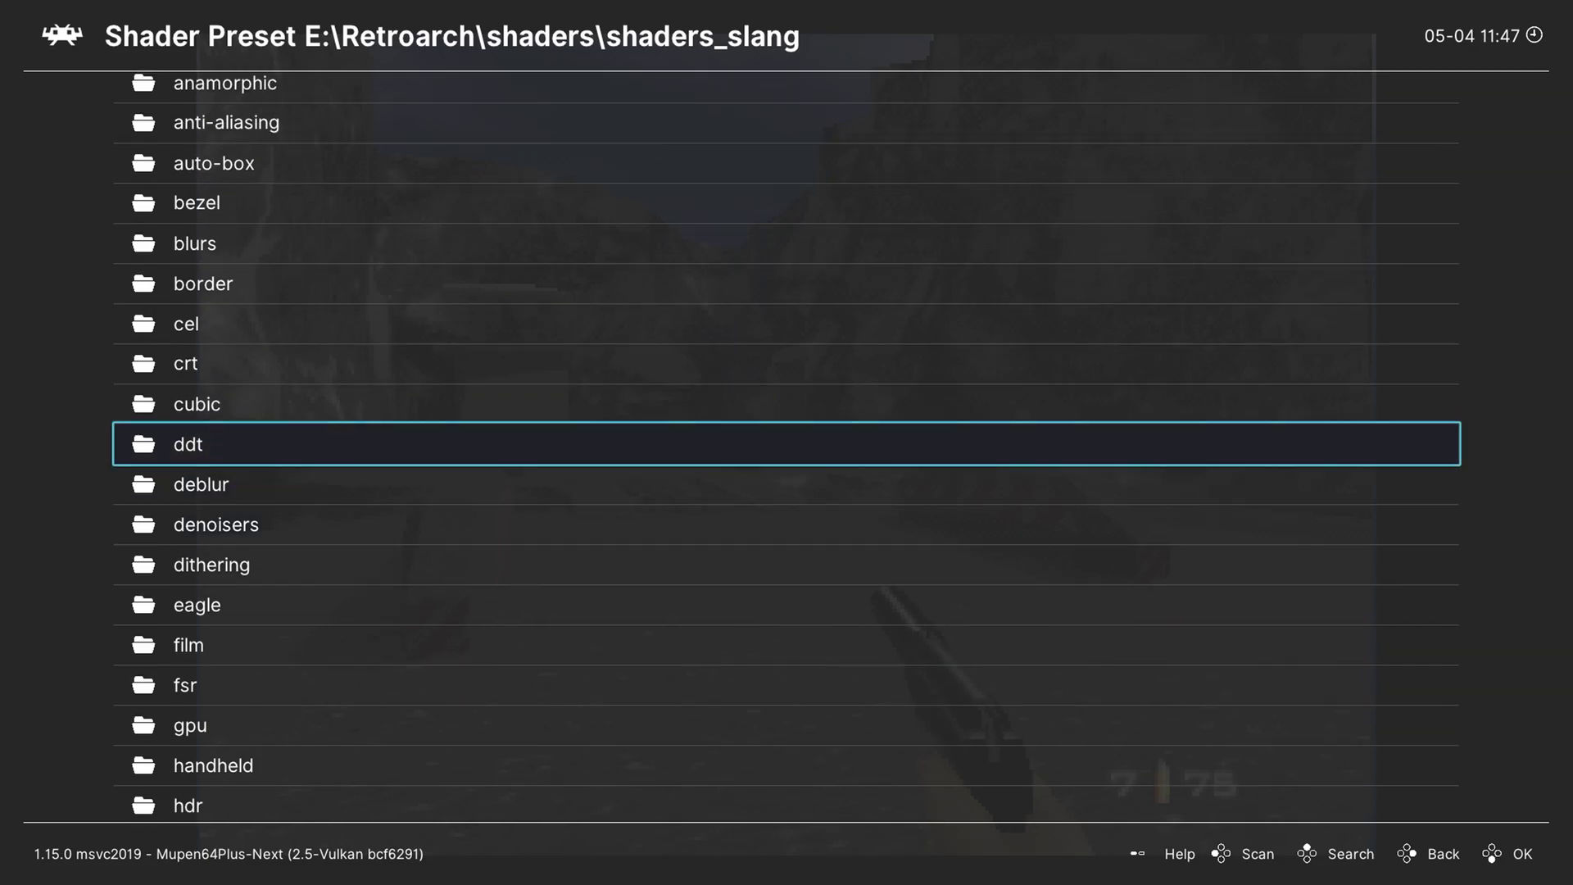
# Load the crt-easymode.slangp shader preset from the crt folder
pyautogui.press('Up')
pyautogui.press('Up')
pyautogui.press('Return')
pyautogui.press('Down')
pyautogui.press('Down')
pyautogui.press('Down')
pyautogui.press('Down')
pyautogui.press('Down')
pyautogui.press('Down')
pyautogui.press('Down')
pyautogui.press('Down')
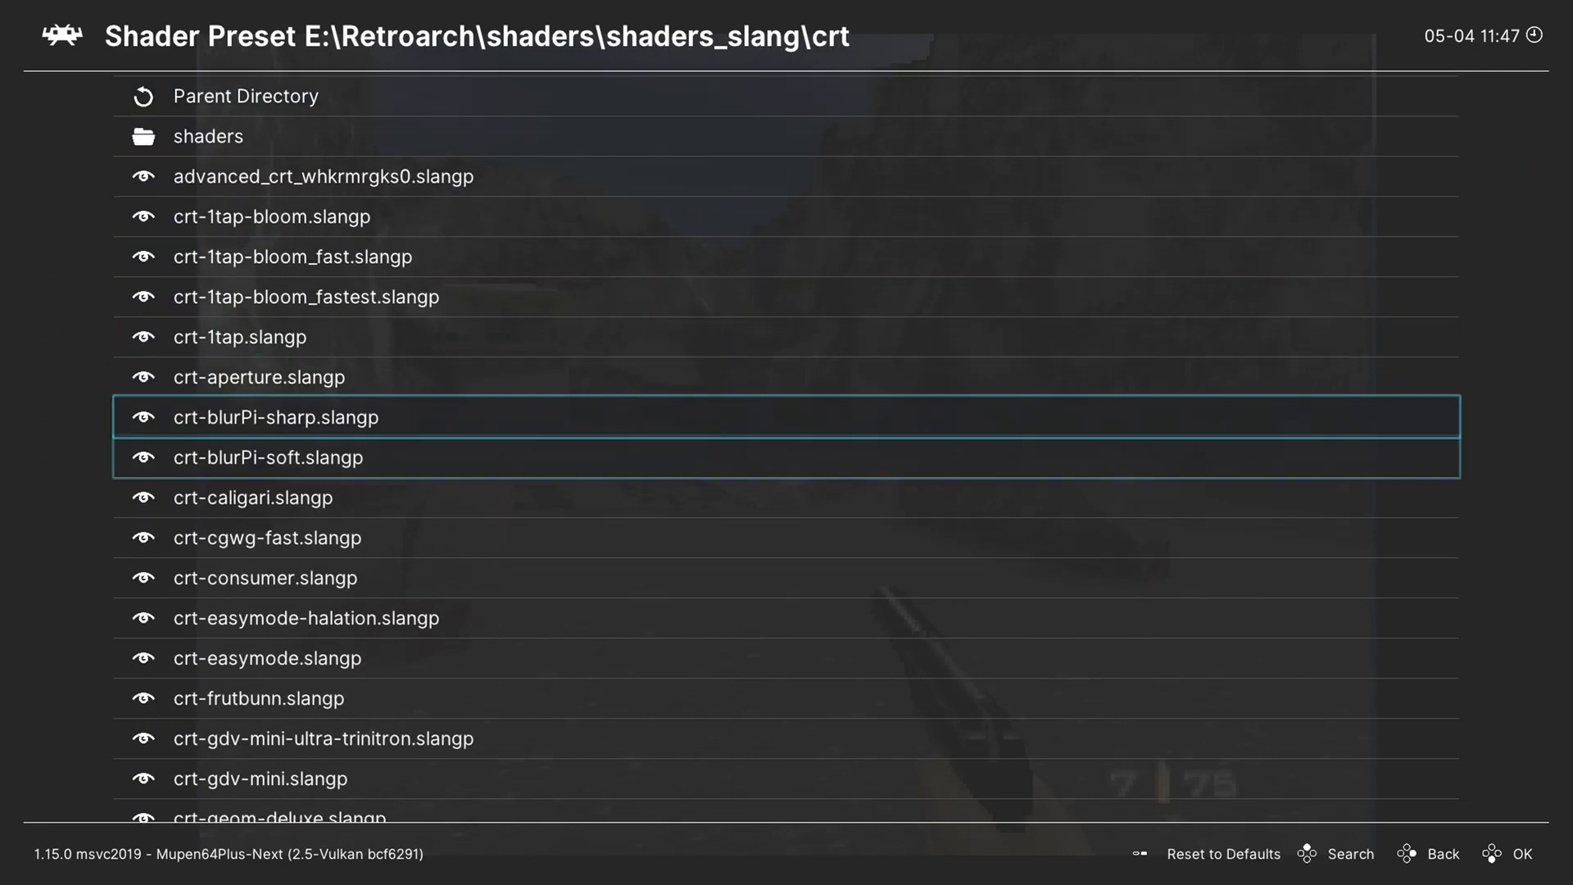
pyautogui.press('Down')
pyautogui.press('Down')
pyautogui.press('Down')
pyautogui.press('Down')
pyautogui.press('Down')
pyautogui.press('Down')
pyautogui.press('Return')
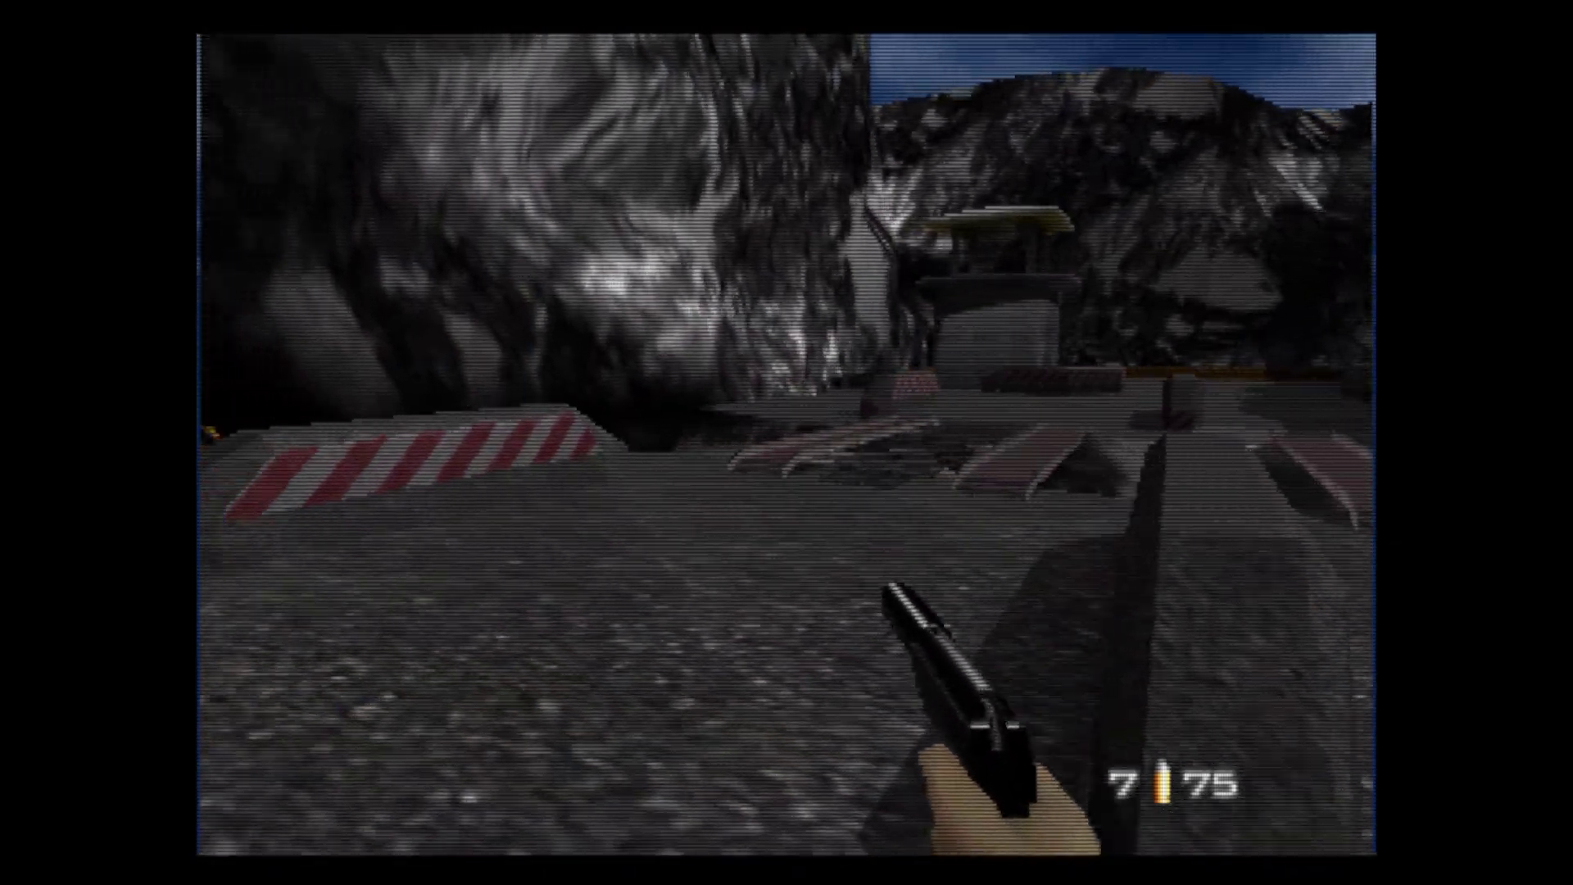
# Move and look around the GoldenEye 007 level to examine the picture with the CRT shader applied
pyautogui.press('Left')
pyautogui.press('Up')
pyautogui.press('Right')
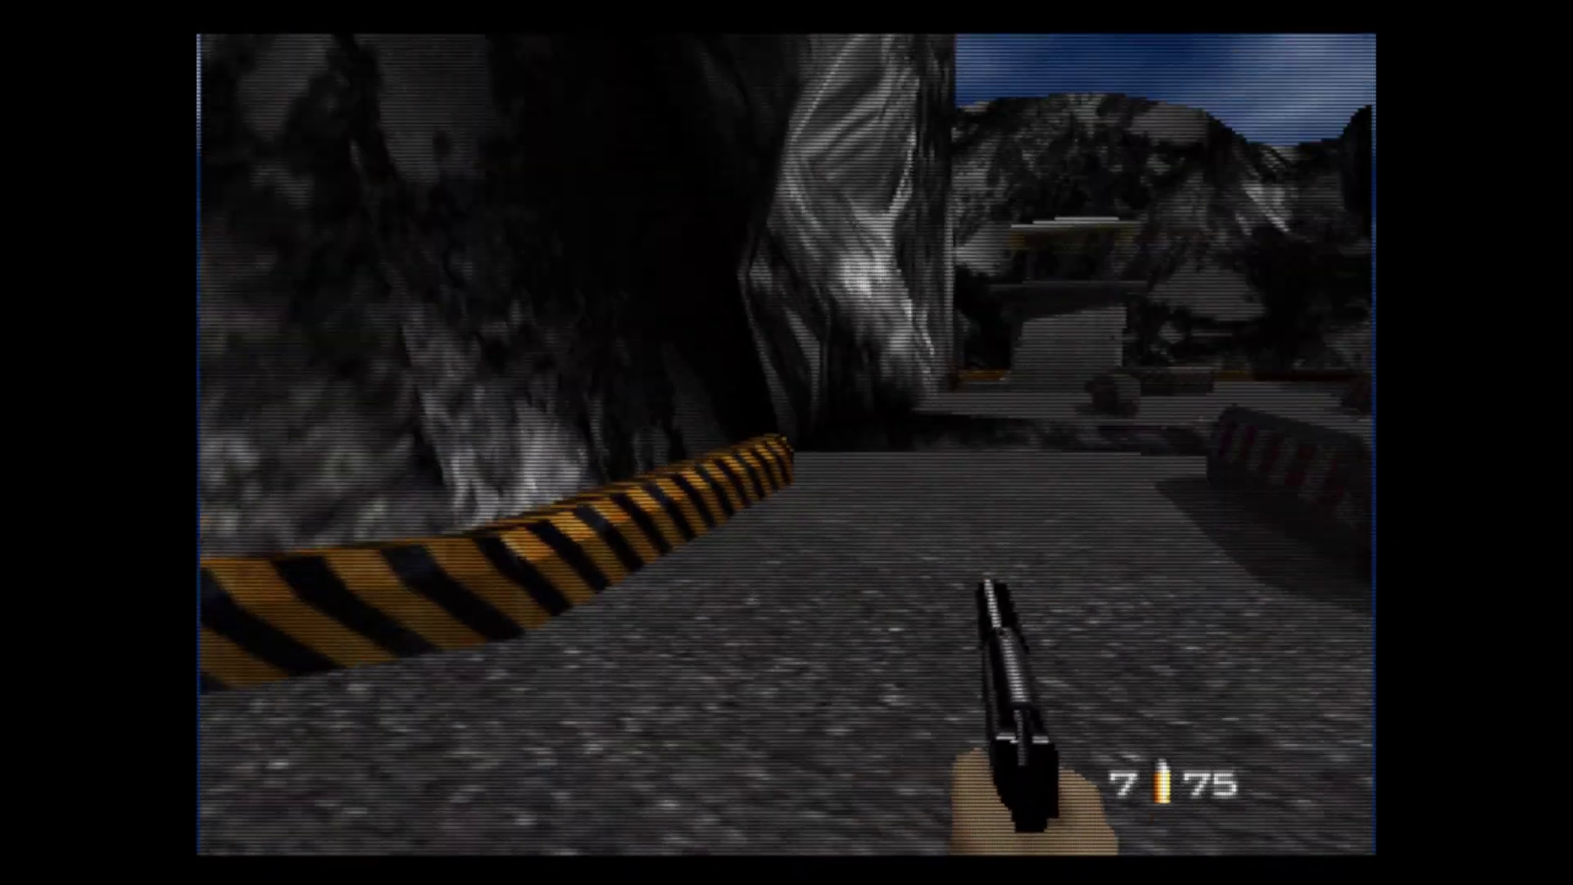
pyautogui.press('Right')
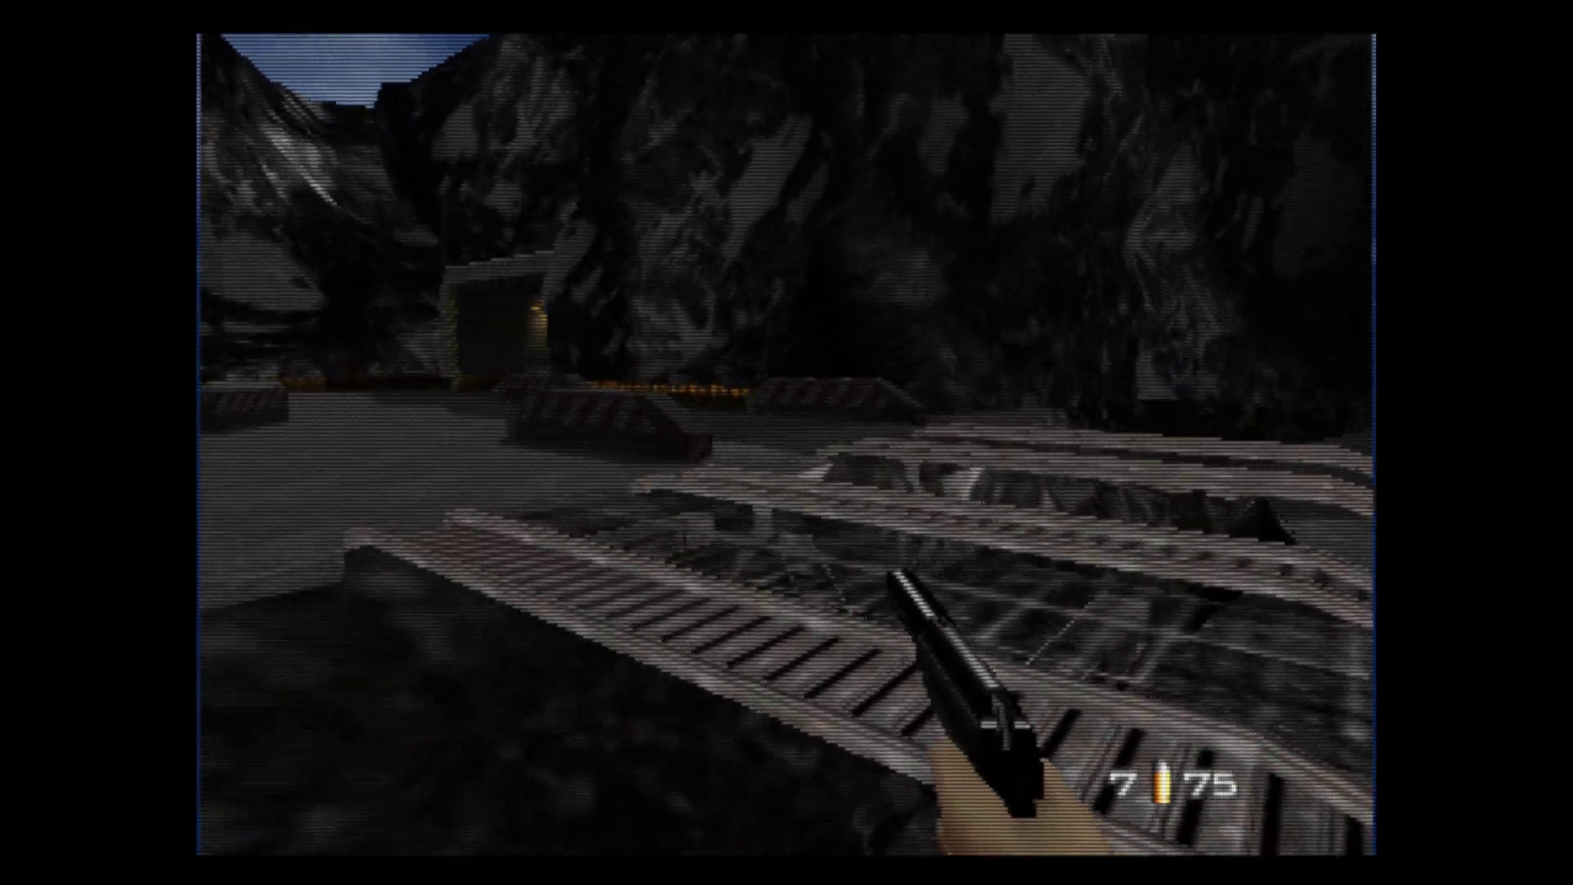
pyautogui.press('Left')
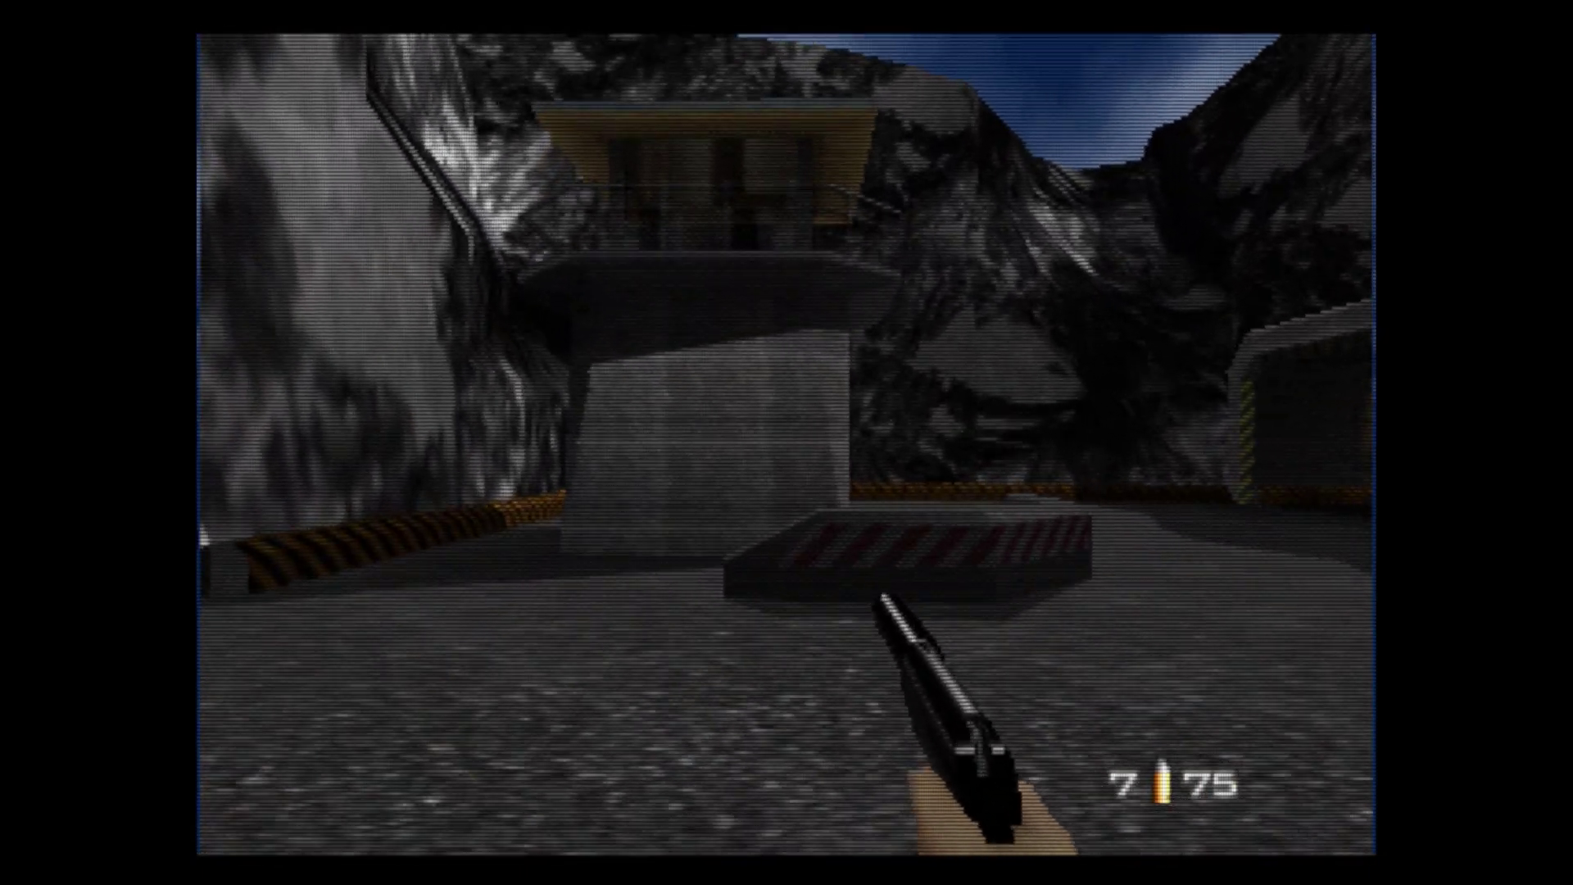
pyautogui.press('Up')
pyautogui.press('Right')
pyautogui.press('Left')
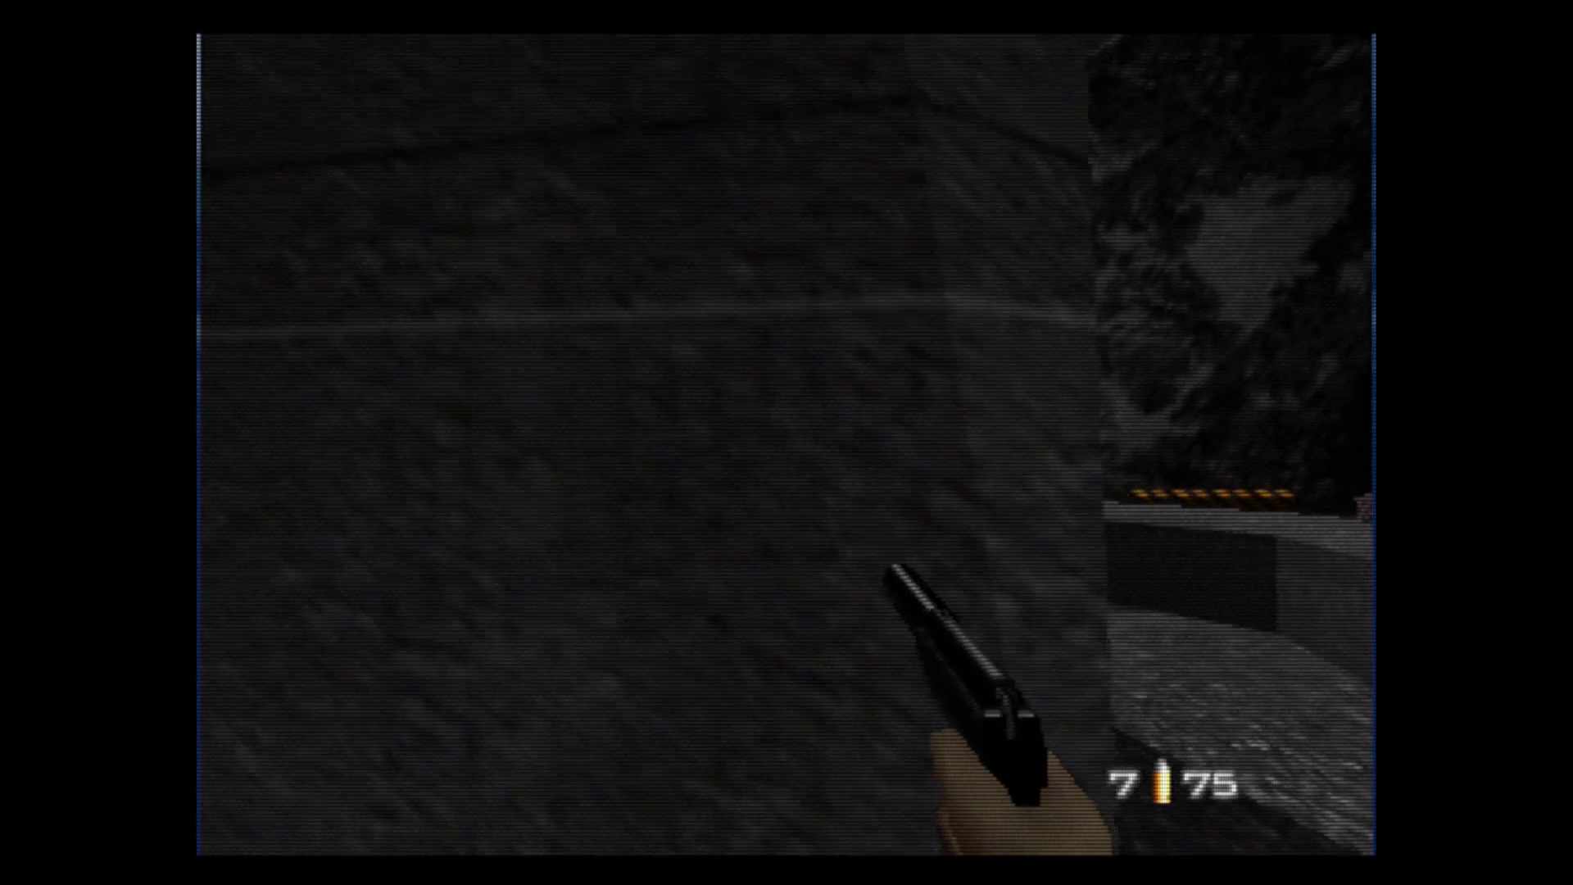
pyautogui.press('Left')
# Return to the Shaders settings and save the current shader as the core preset
pyautogui.press('F1')
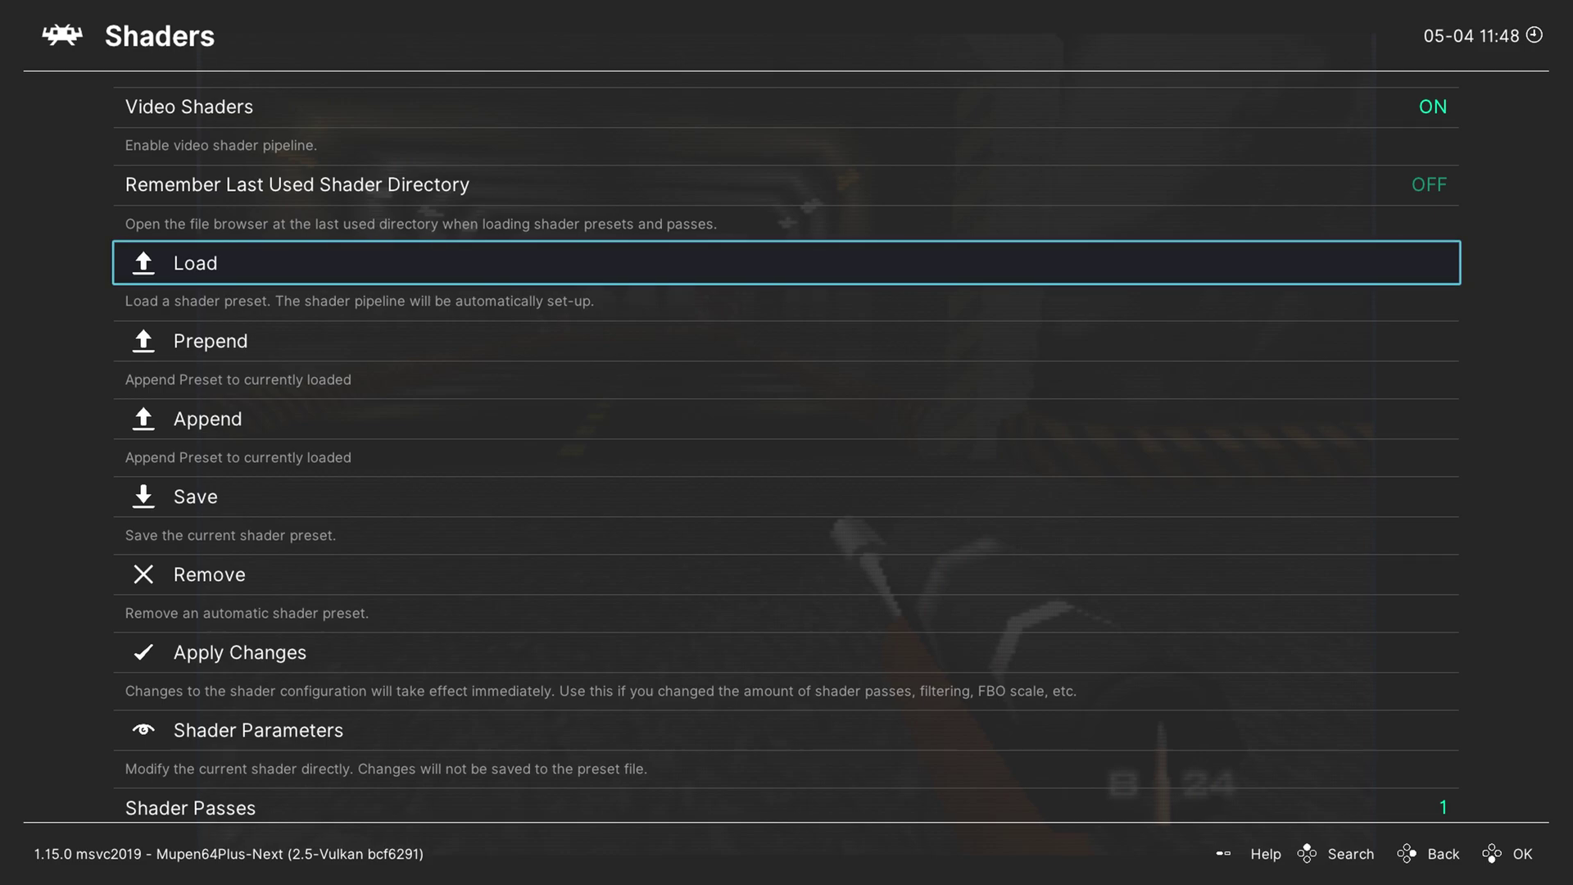
pyautogui.press('Down')
pyautogui.press('Down')
pyautogui.press('Down')
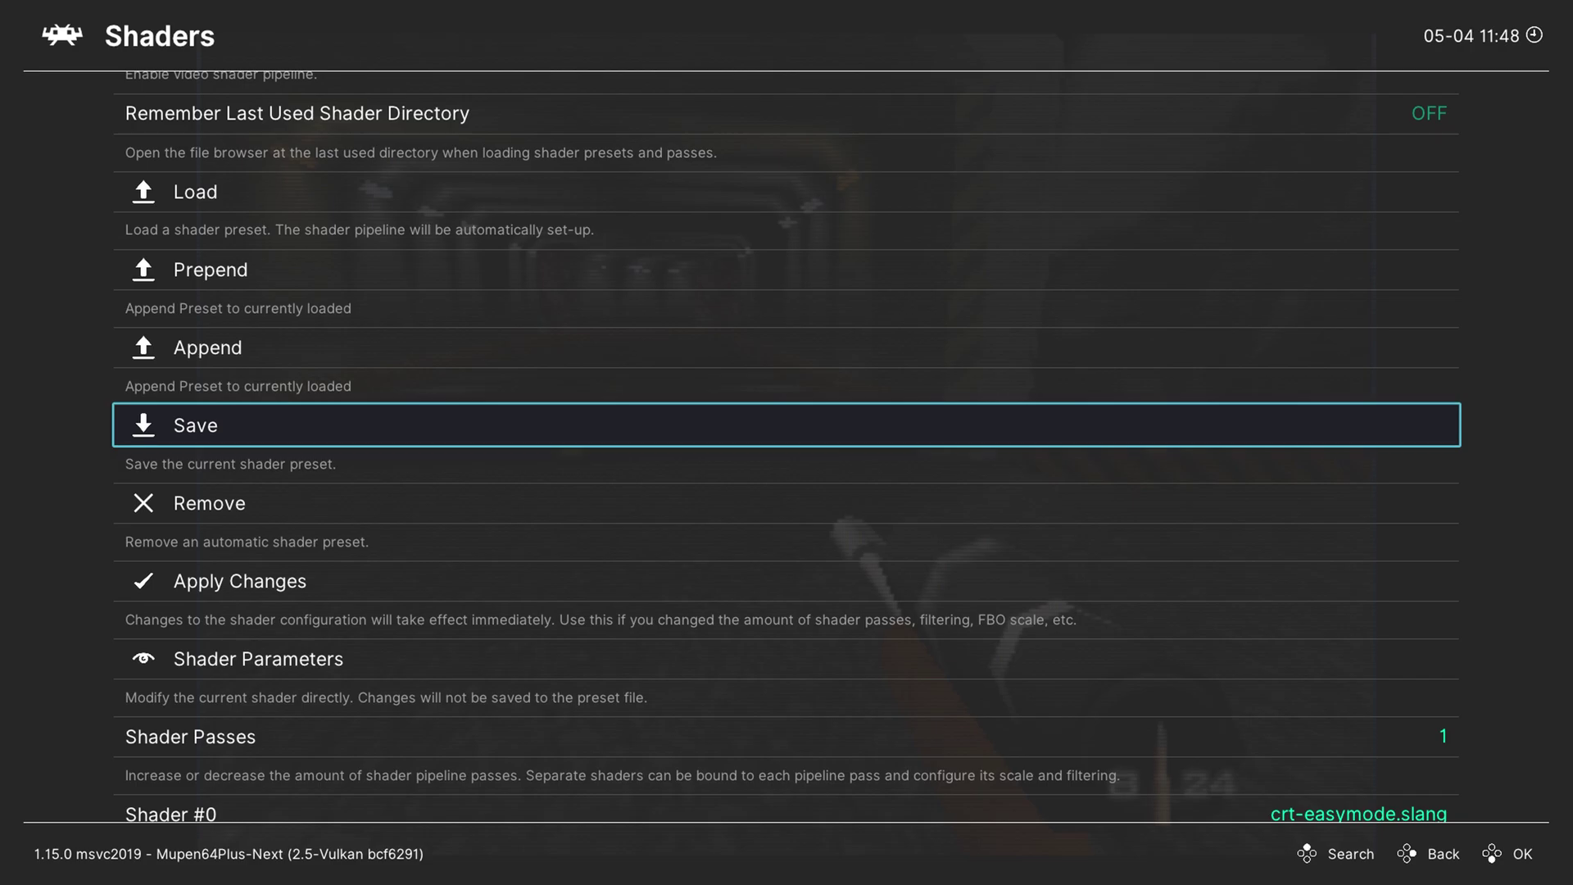
pyautogui.press('Return')
pyautogui.press('Down')
pyautogui.press('Down')
pyautogui.press('Down')
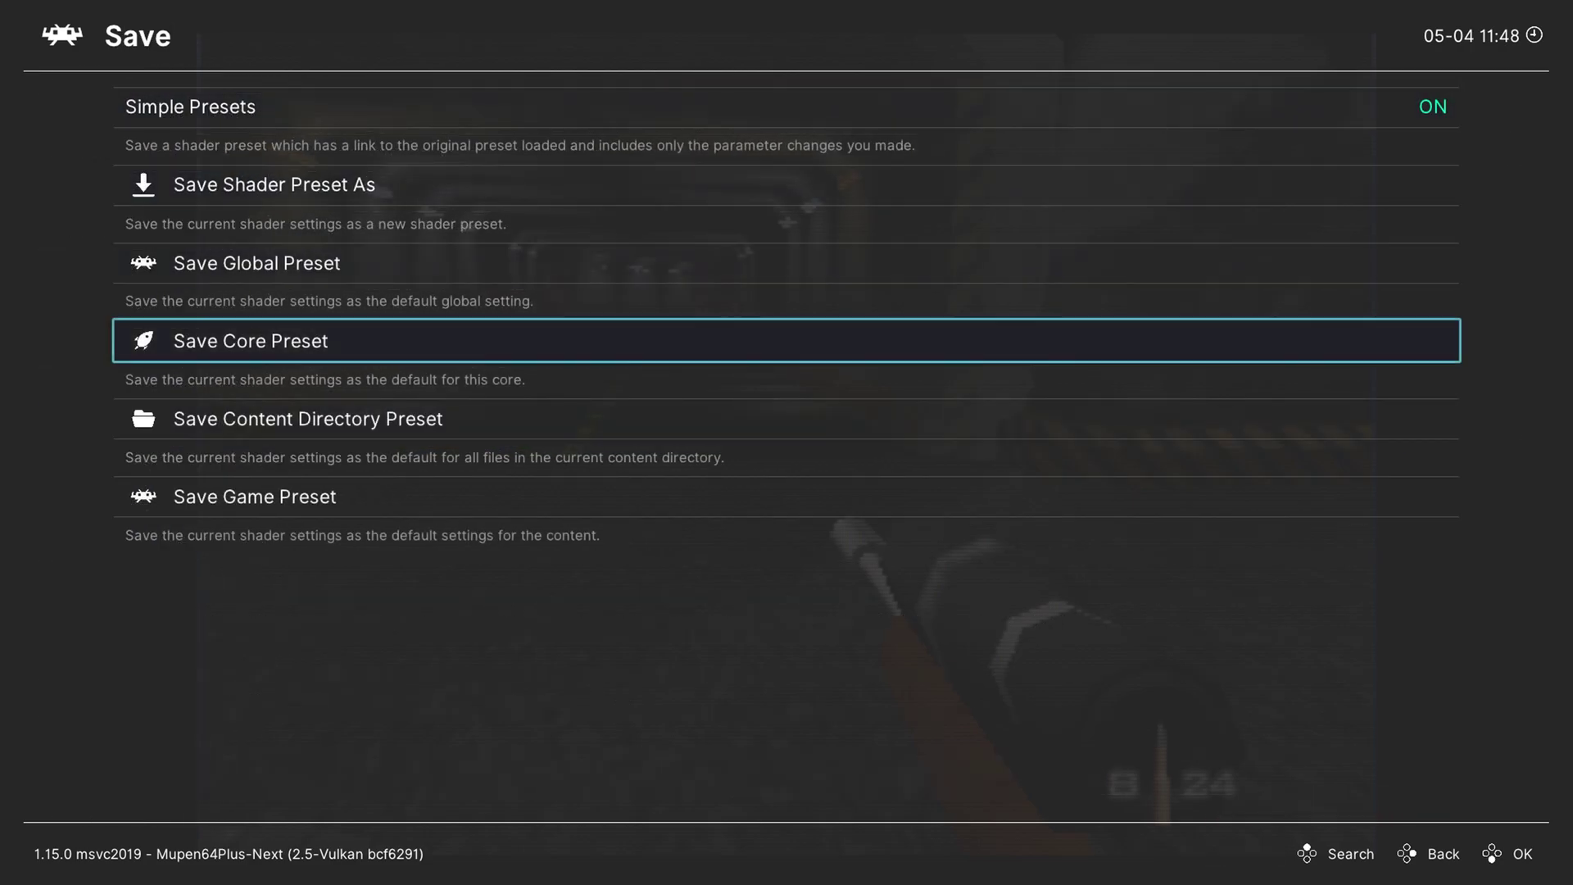
pyautogui.press('Down')
pyautogui.press('Down')
pyautogui.press('Up')
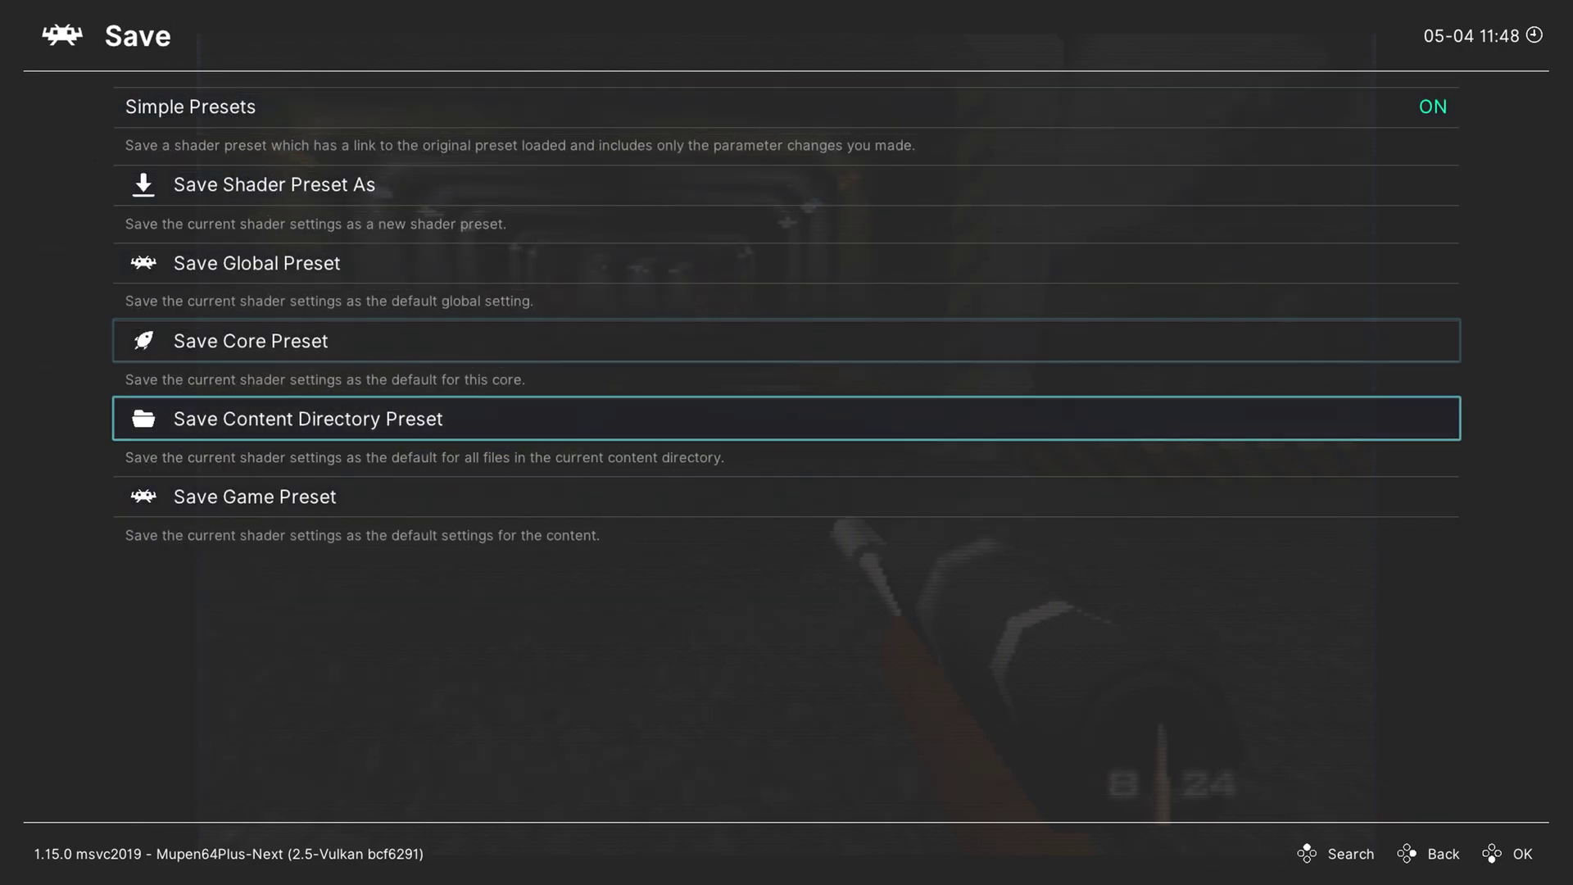
pyautogui.press('Up')
pyautogui.press('Return')
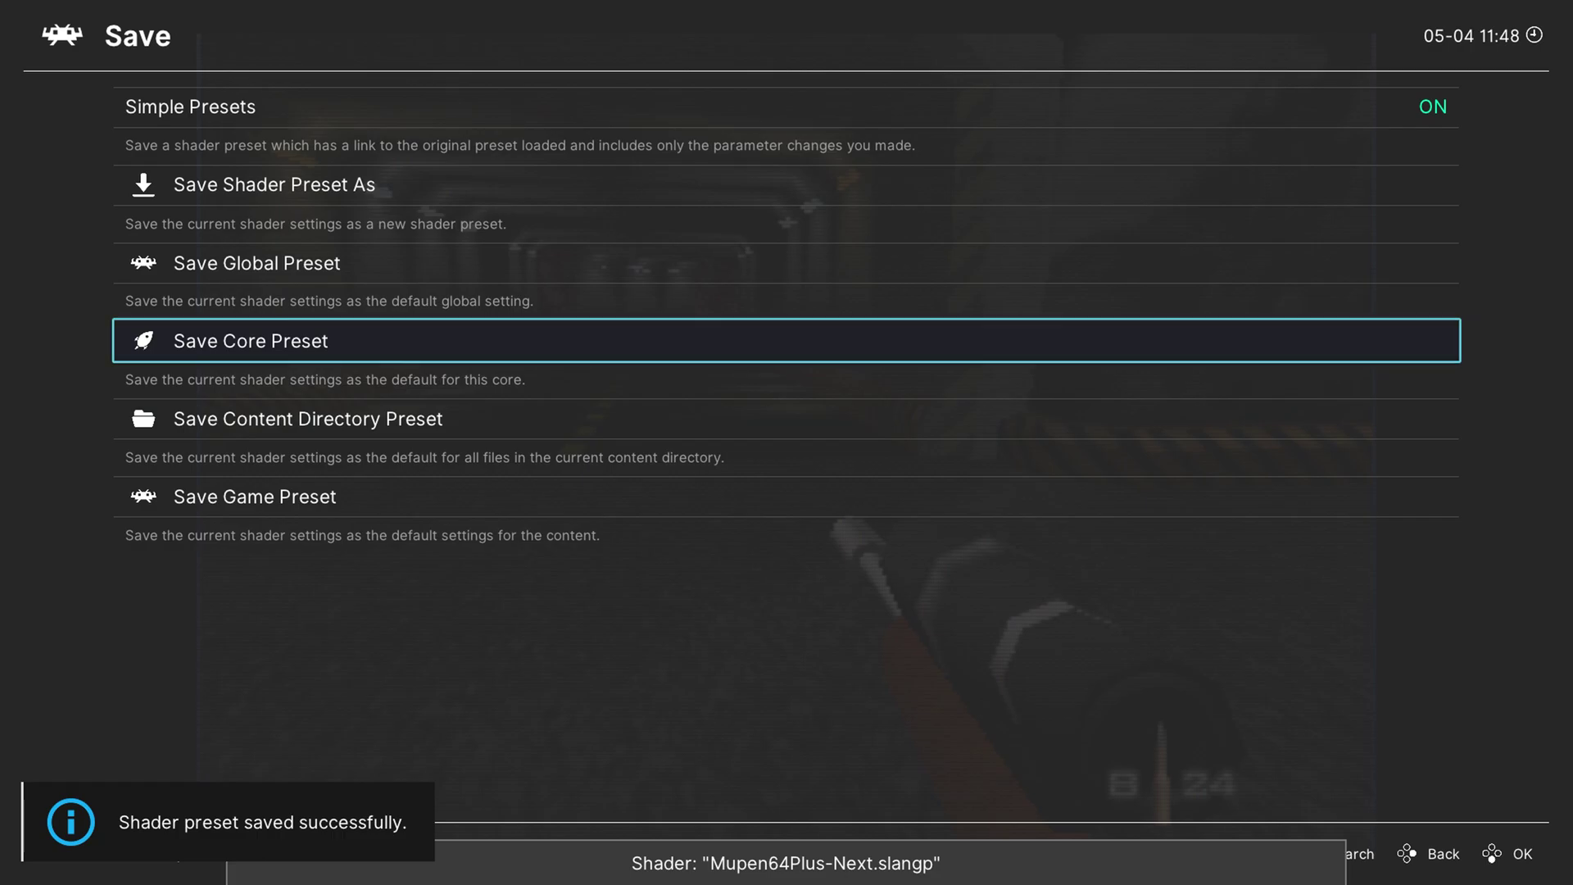